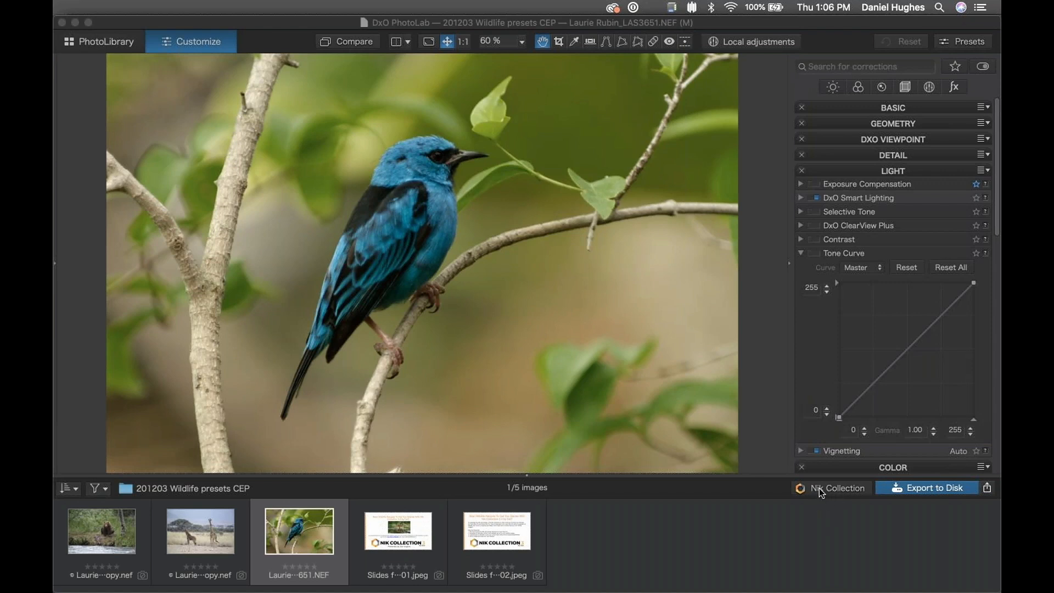
Send the blue bird photo to Color Efex Pro 4 from the Nik Collection and dismiss the TIFF notice.
click(828, 489)
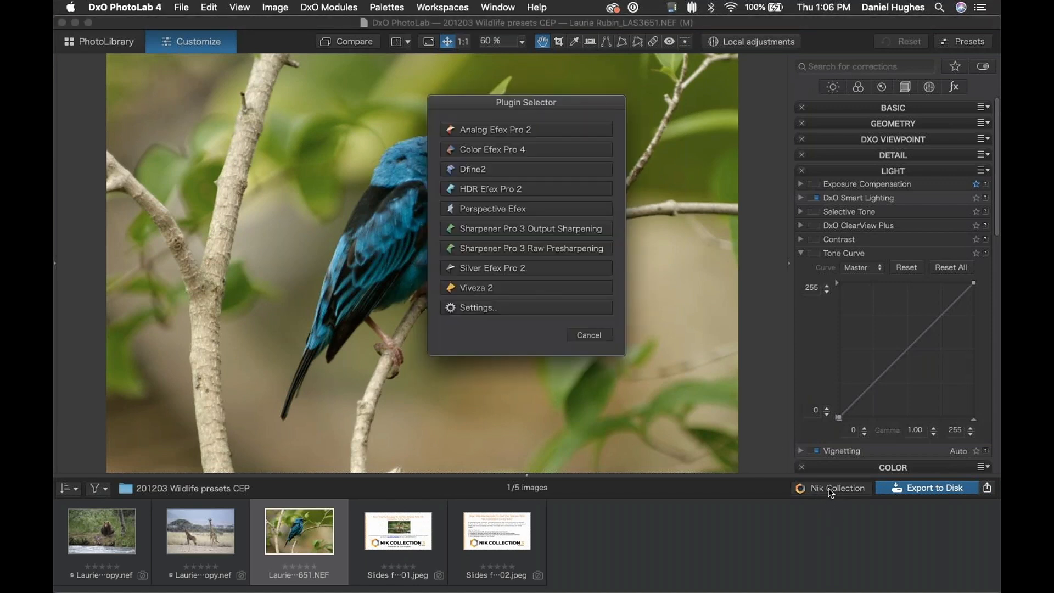
drag(549, 98, 486, 96)
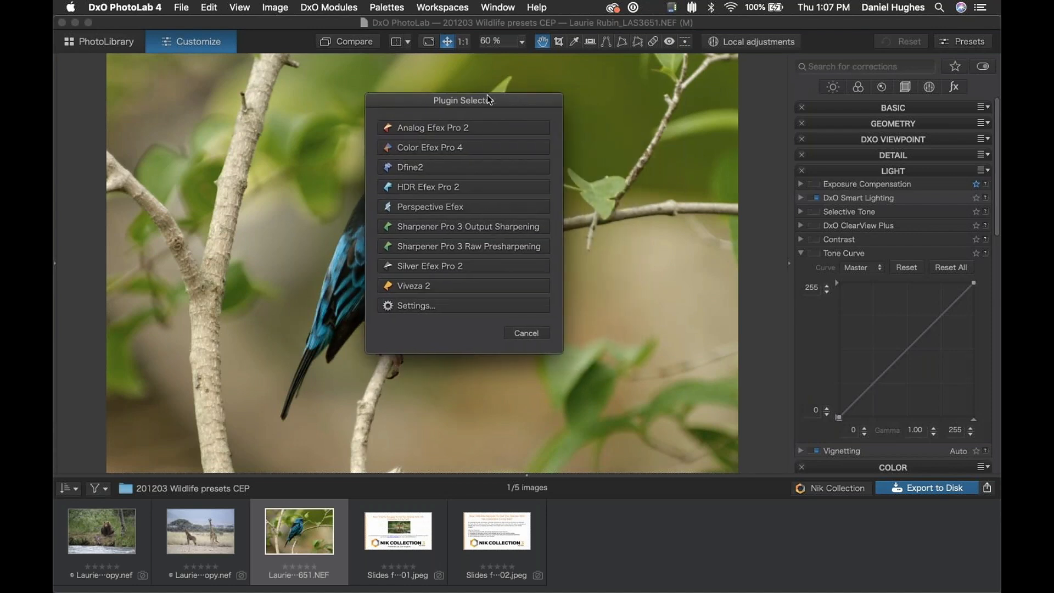
click(431, 149)
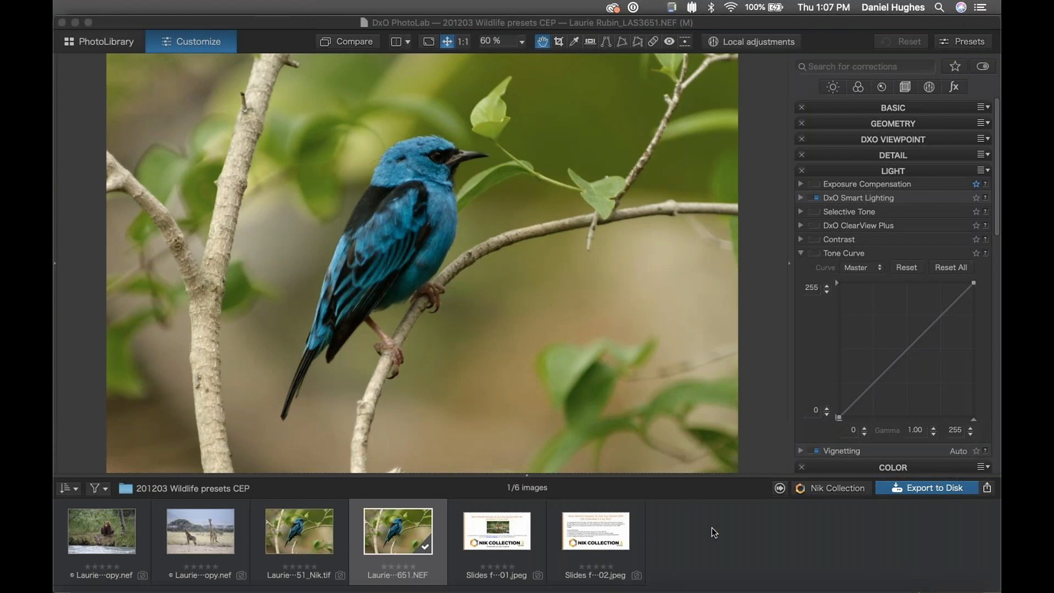
click(925, 578)
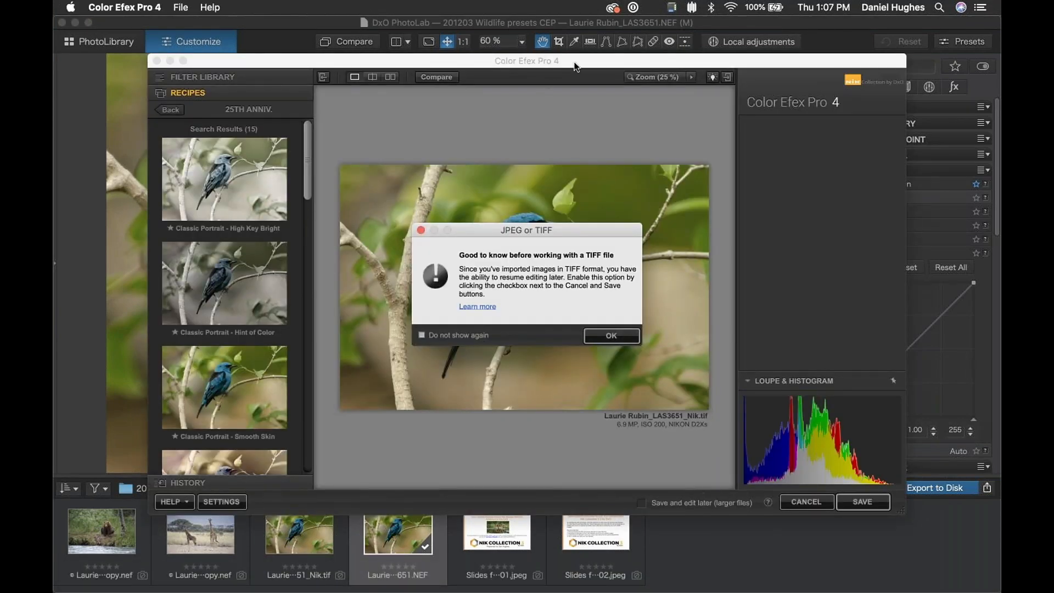
drag(567, 57, 534, 42)
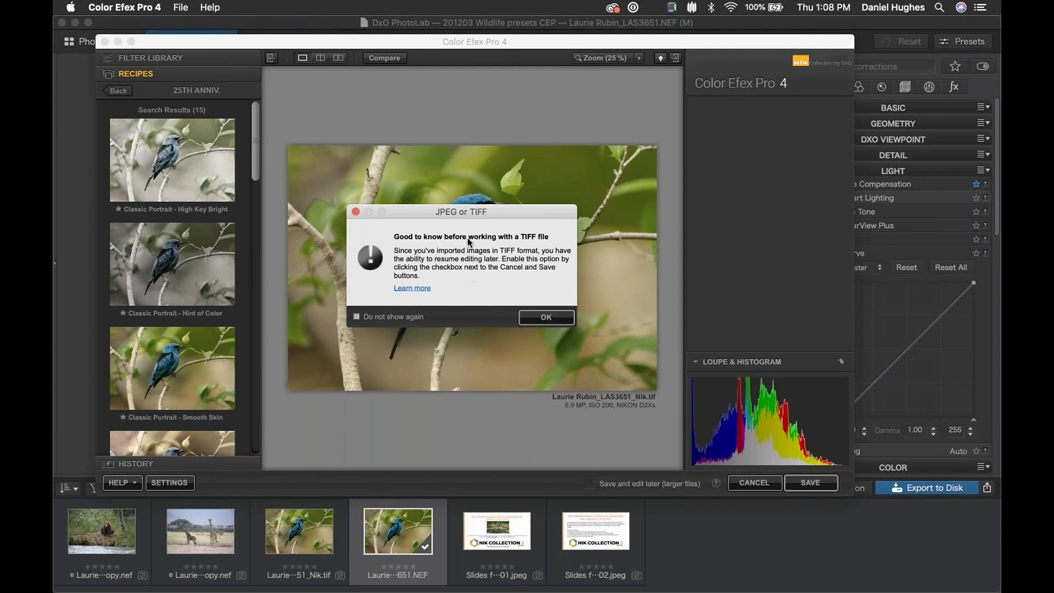
click(536, 318)
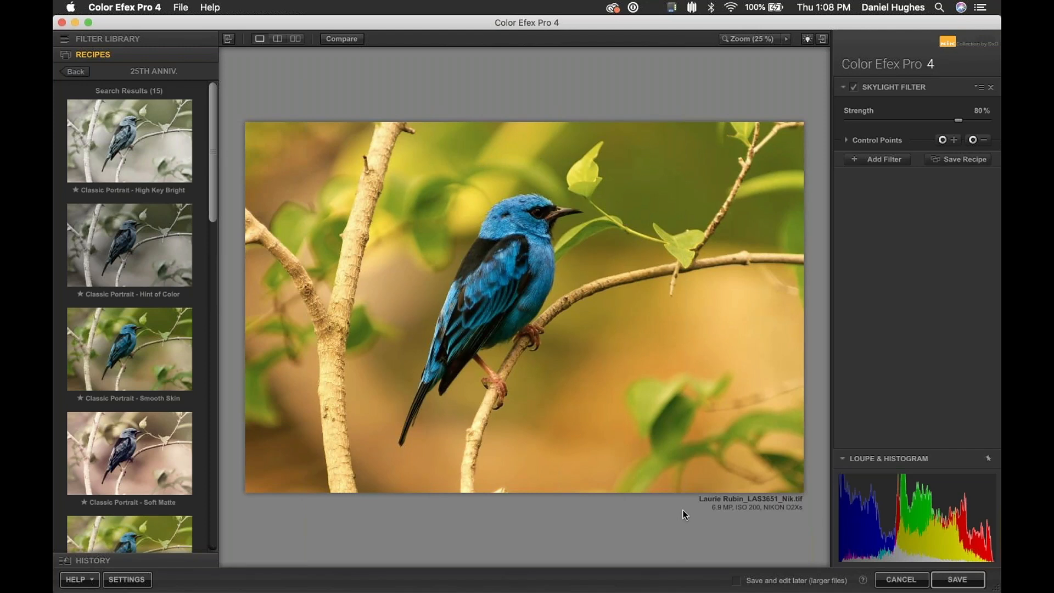
Check the save-and-edit-later option and look through the complete list of filters in the Filter Library.
click(739, 584)
click(737, 581)
click(81, 75)
click(99, 40)
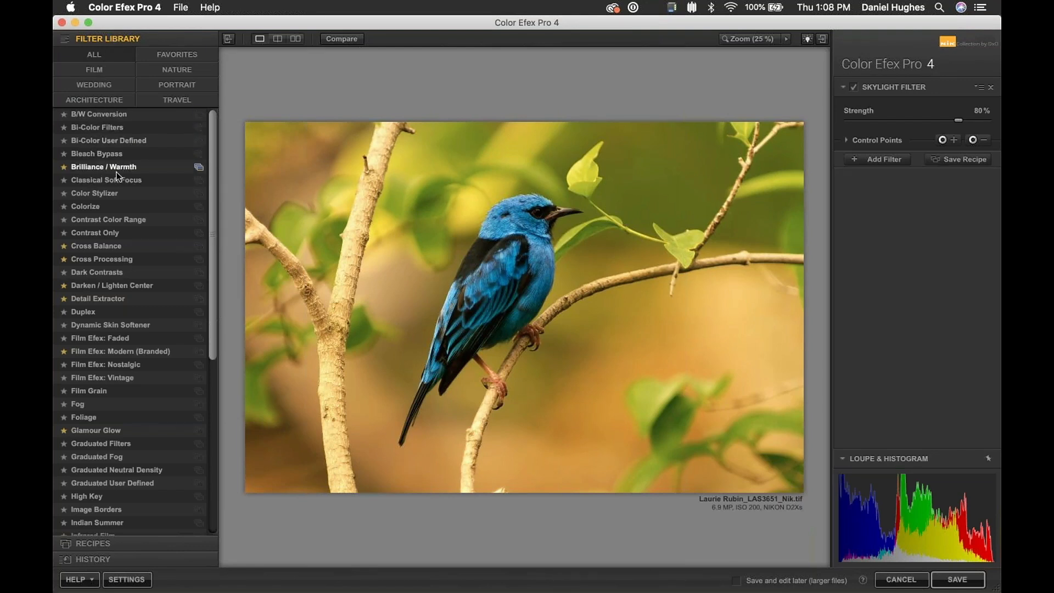
scroll(117, 174, down, 10)
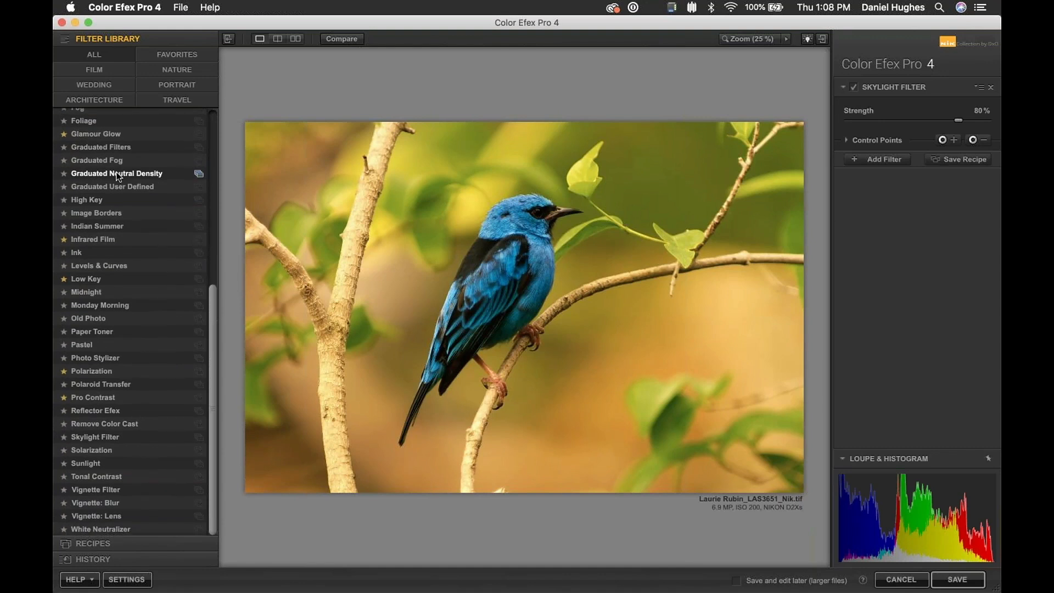
scroll(117, 186, up, 10)
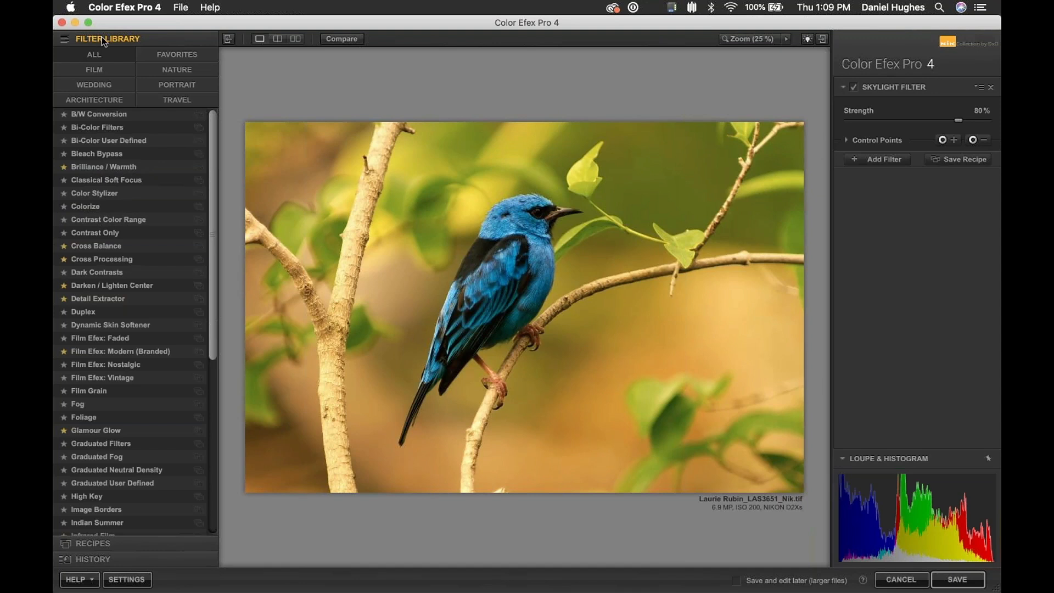
Apply the Wildlife - Cool Evening recipe from the 25th Anniv. collection, replacing the current filters.
click(92, 544)
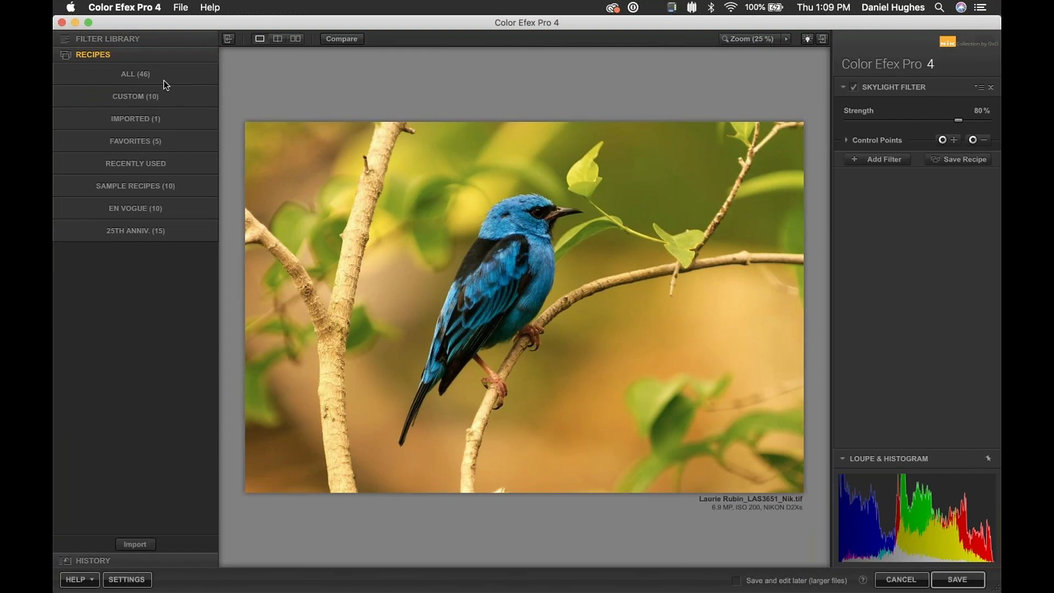
click(125, 230)
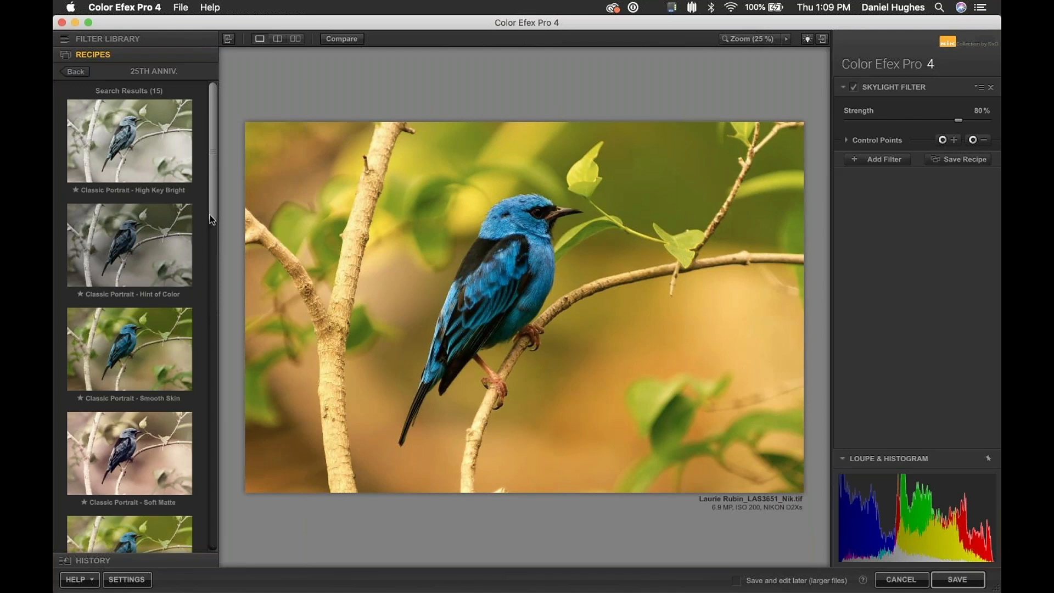
drag(210, 216, 206, 255)
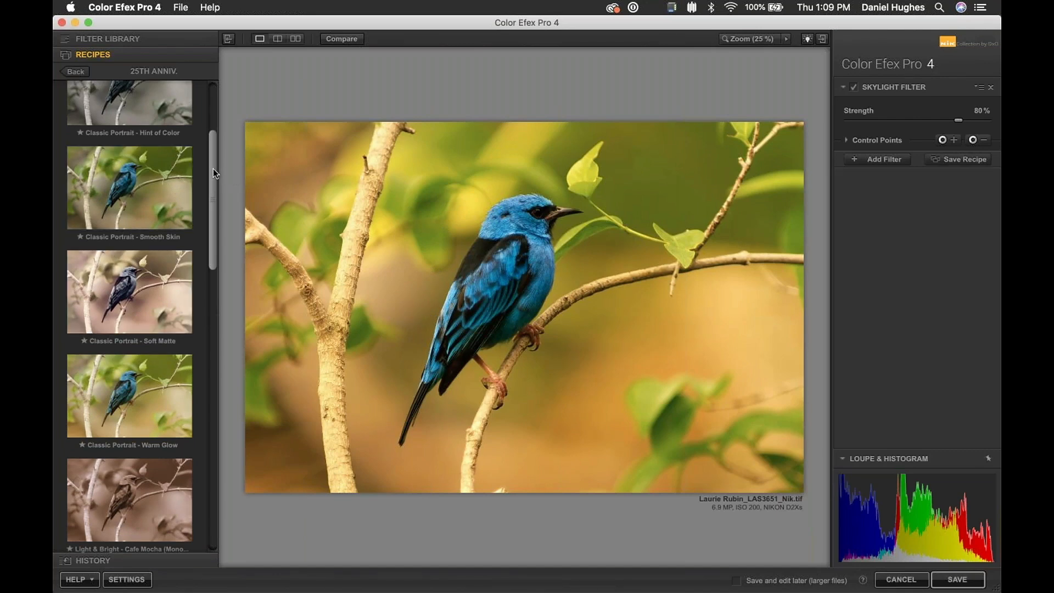
drag(212, 166, 186, 518)
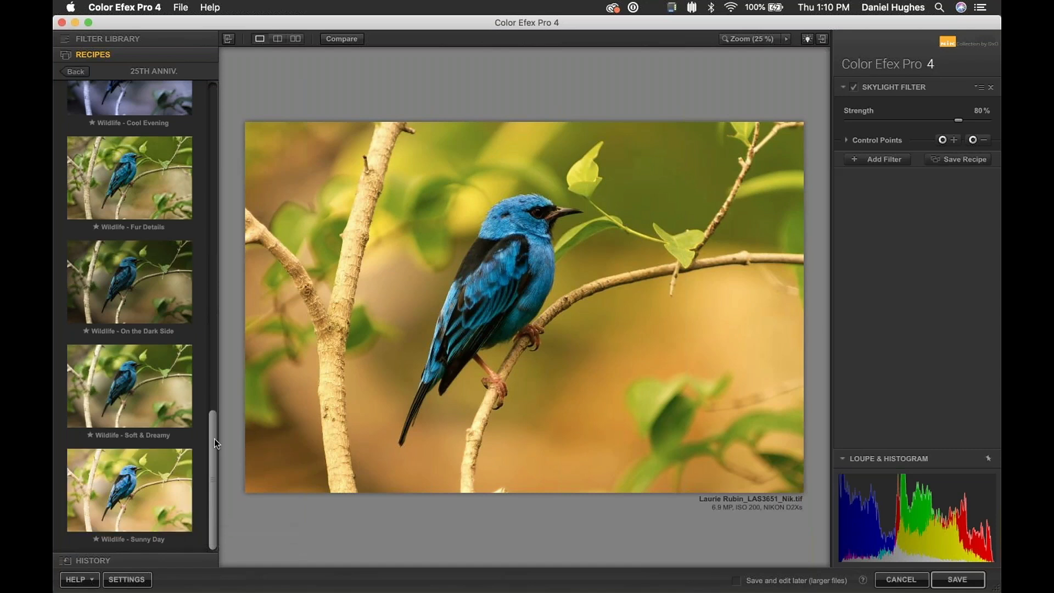
scroll(214, 434, up, 3)
drag(214, 423, 214, 419)
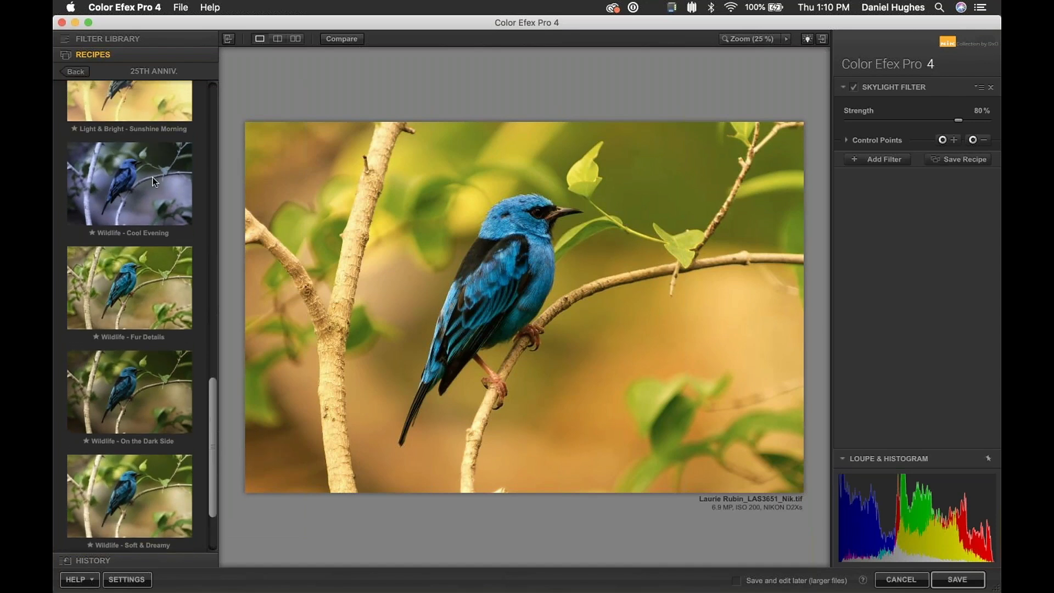
click(122, 187)
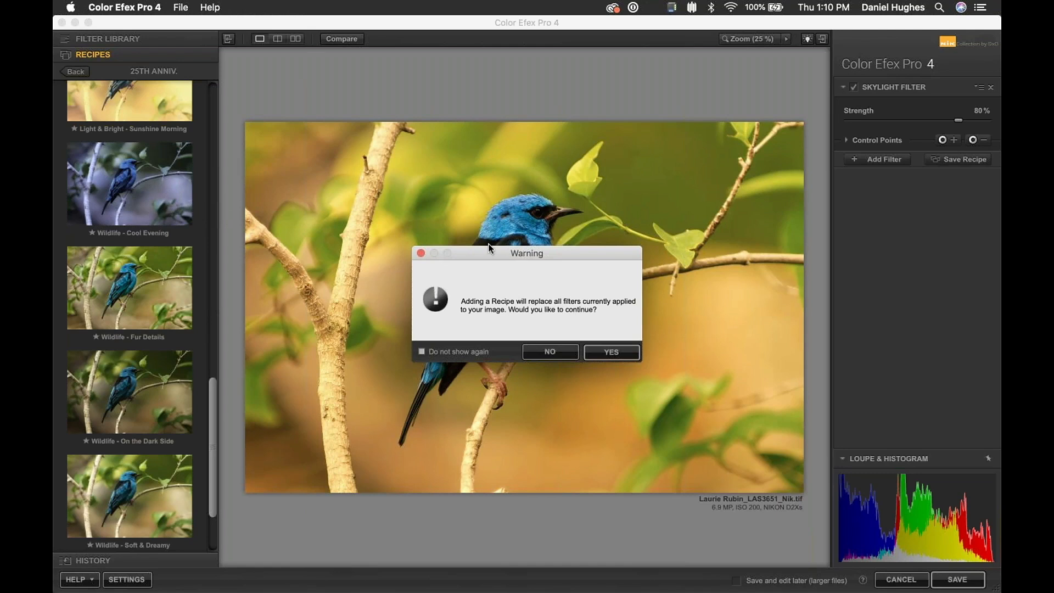
drag(490, 255, 412, 158)
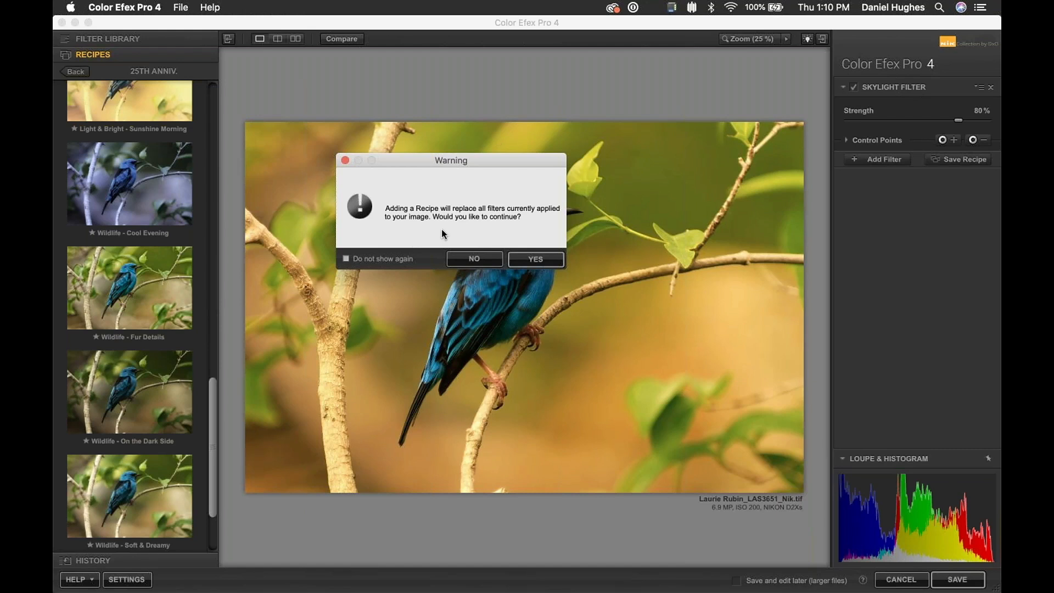
click(541, 262)
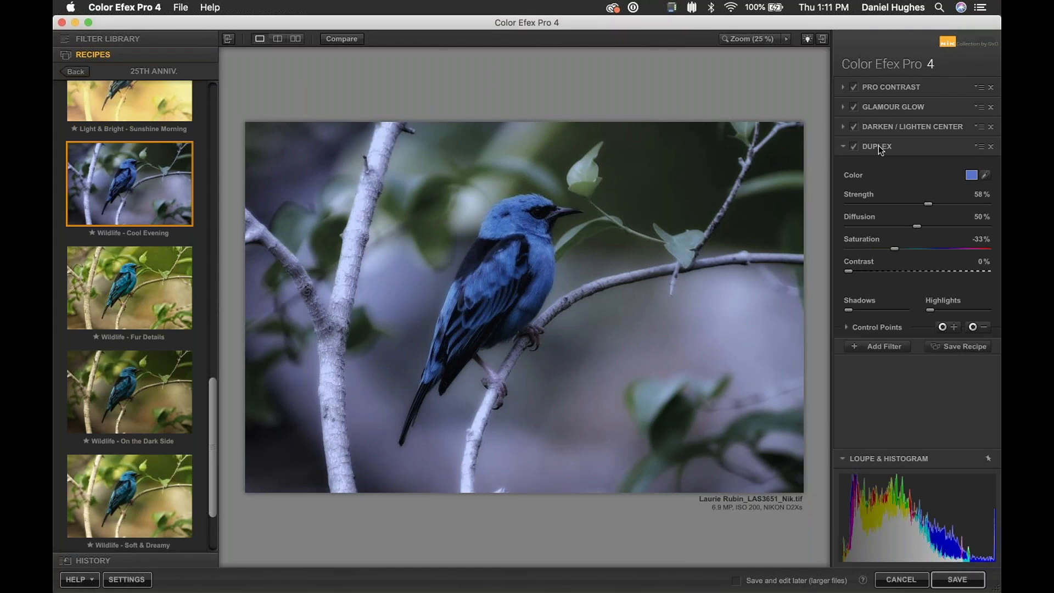
Set the Duplex filter's strength to 13% and diffusion to 18%, and view the Darken / Lighten Center and Glamour Glow settings.
click(866, 202)
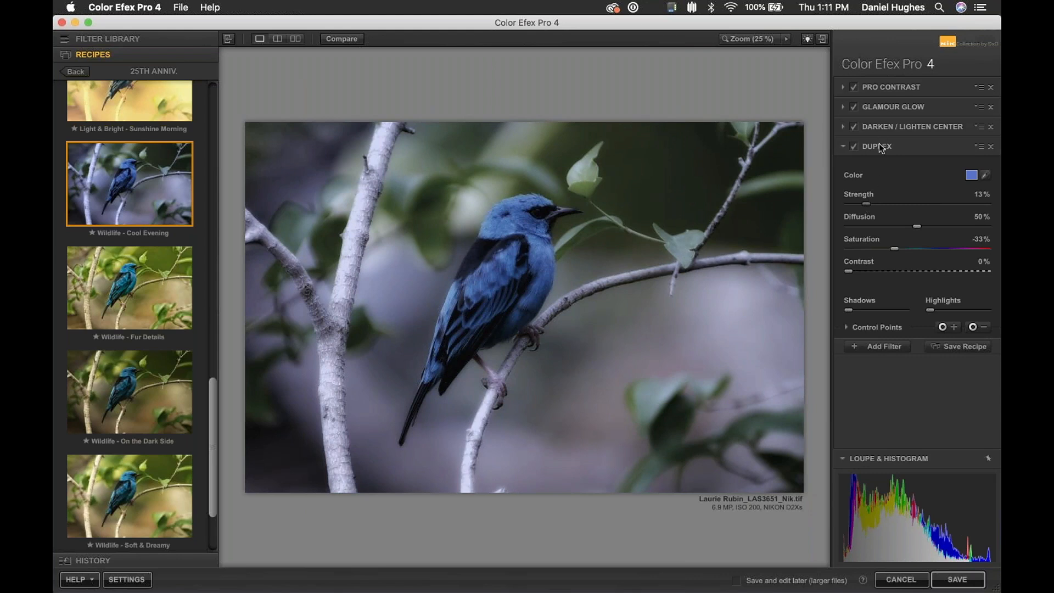
click(873, 225)
click(876, 327)
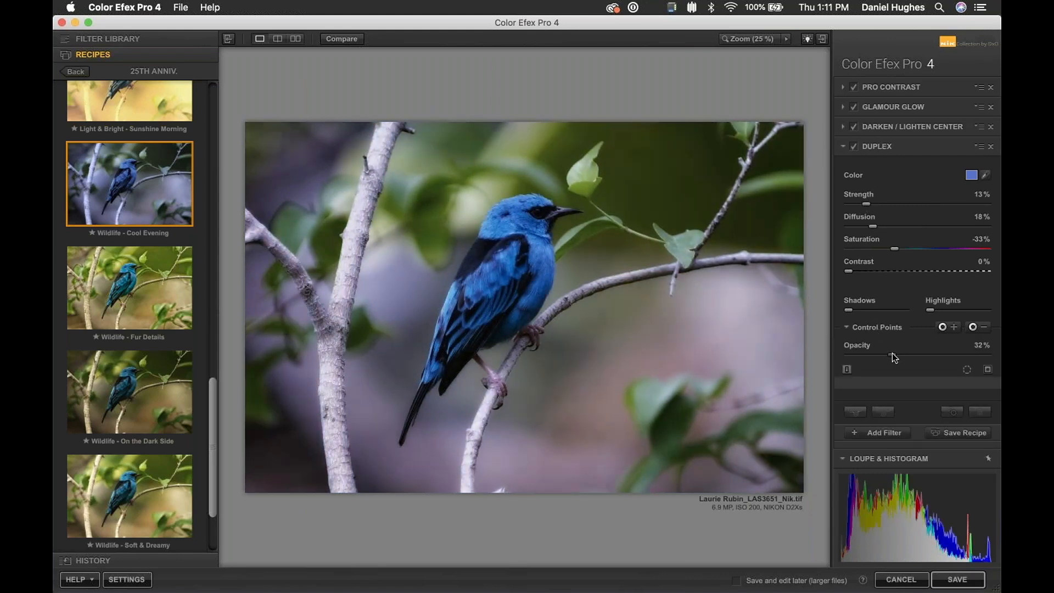
click(873, 327)
click(873, 127)
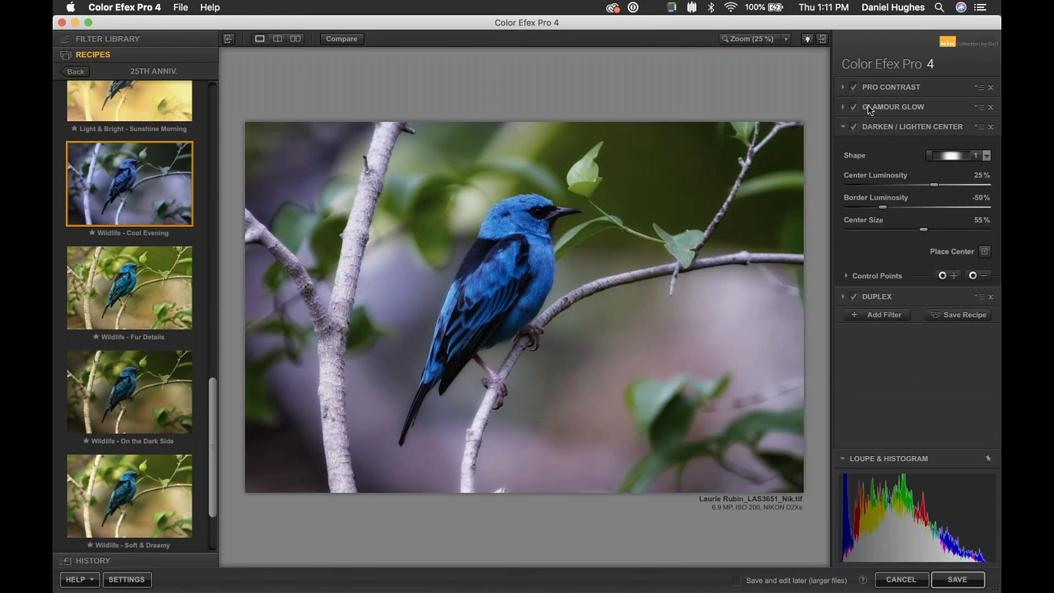
click(869, 107)
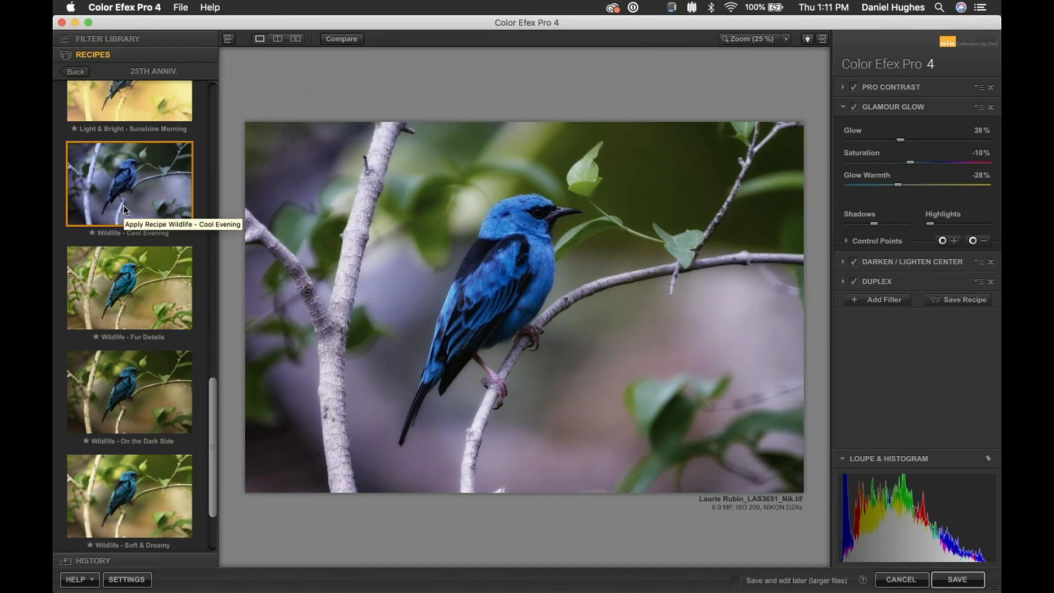
Apply the Wildlife - Fur Details recipe to the bird photo, accepting replacement of the current filters.
click(143, 307)
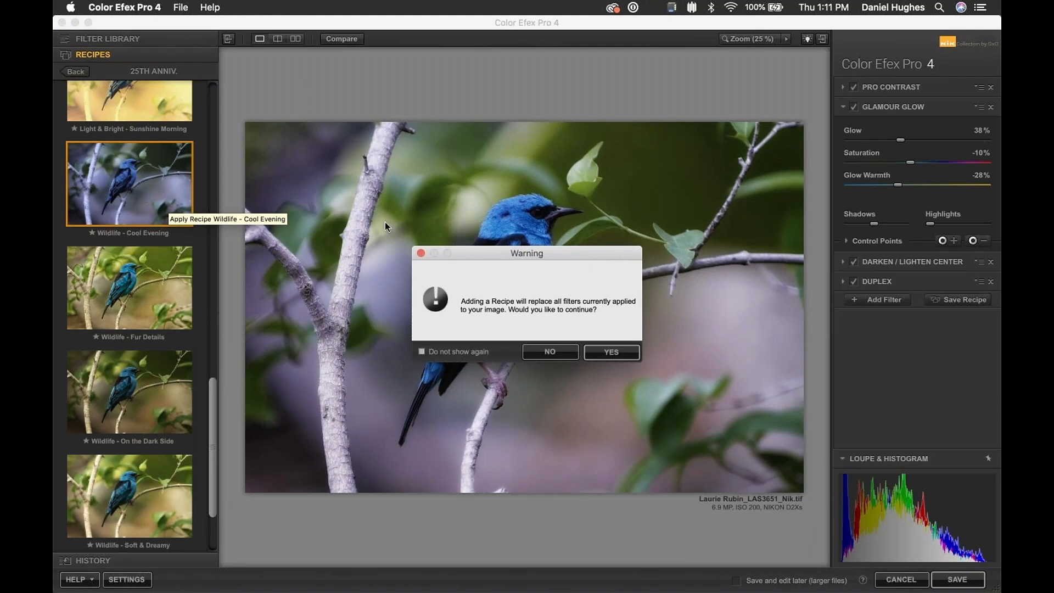
click(607, 355)
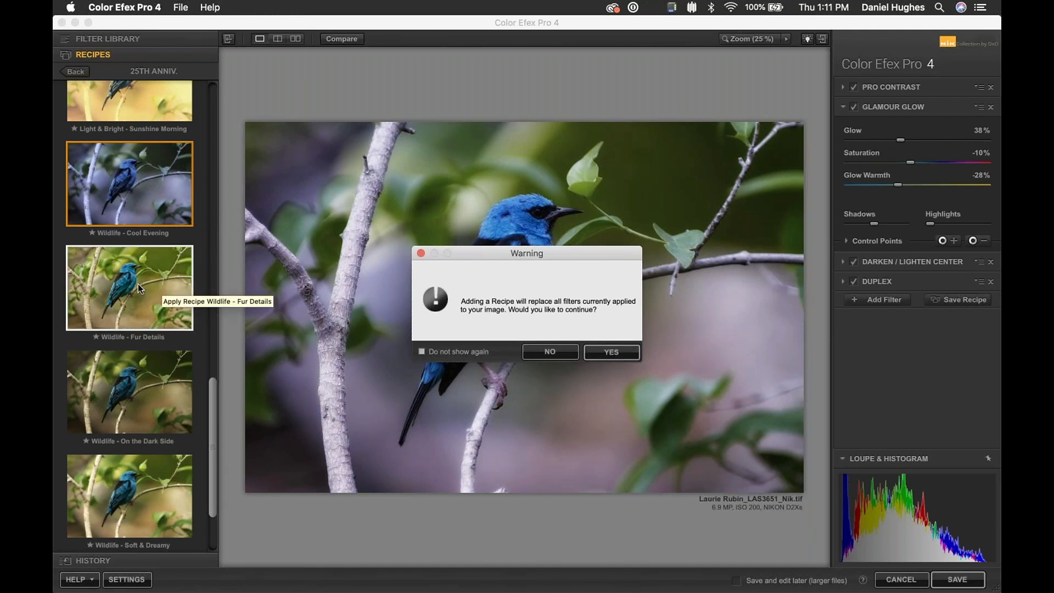
click(614, 352)
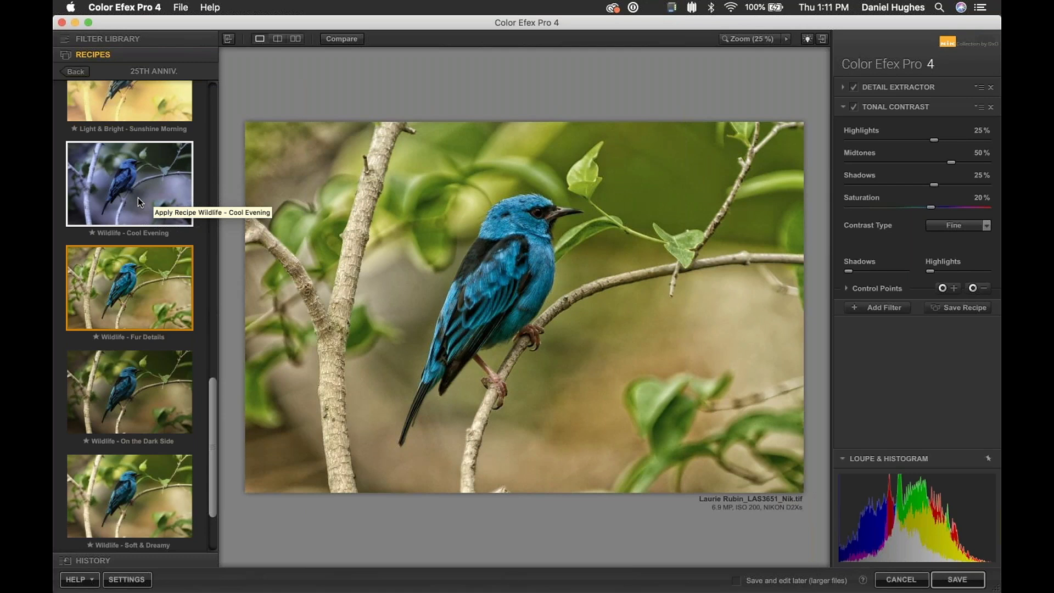
Compare the Fur Details version of the bird photo with the original image several times.
click(345, 42)
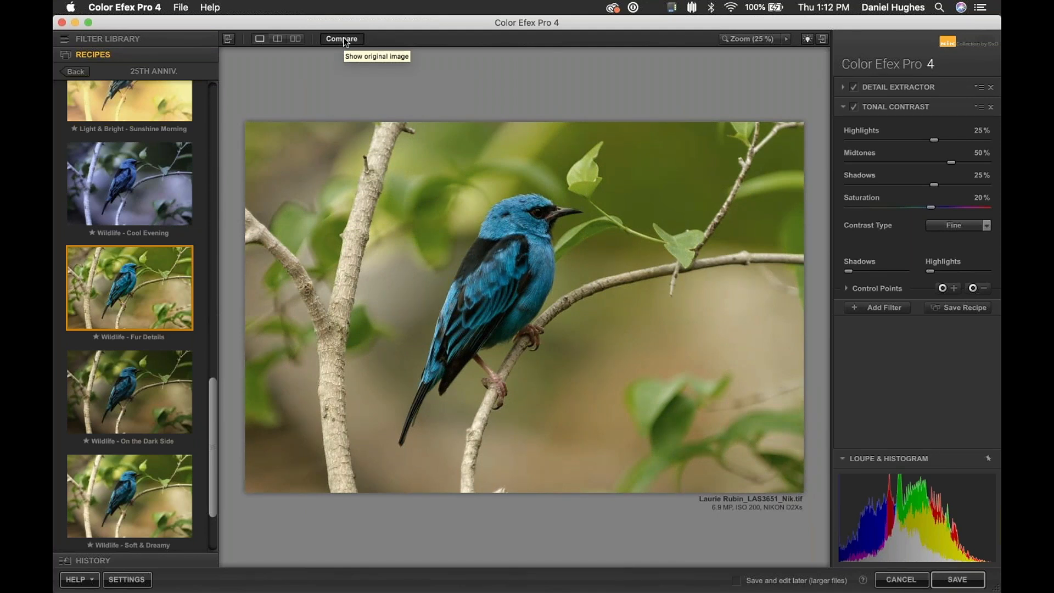
click(344, 42)
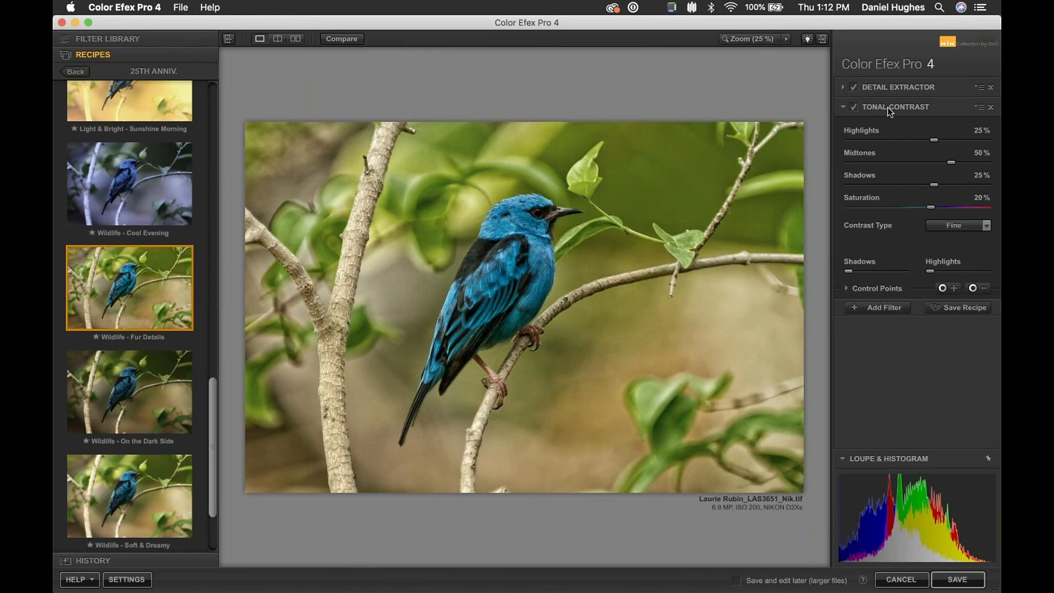
click(348, 42)
click(347, 38)
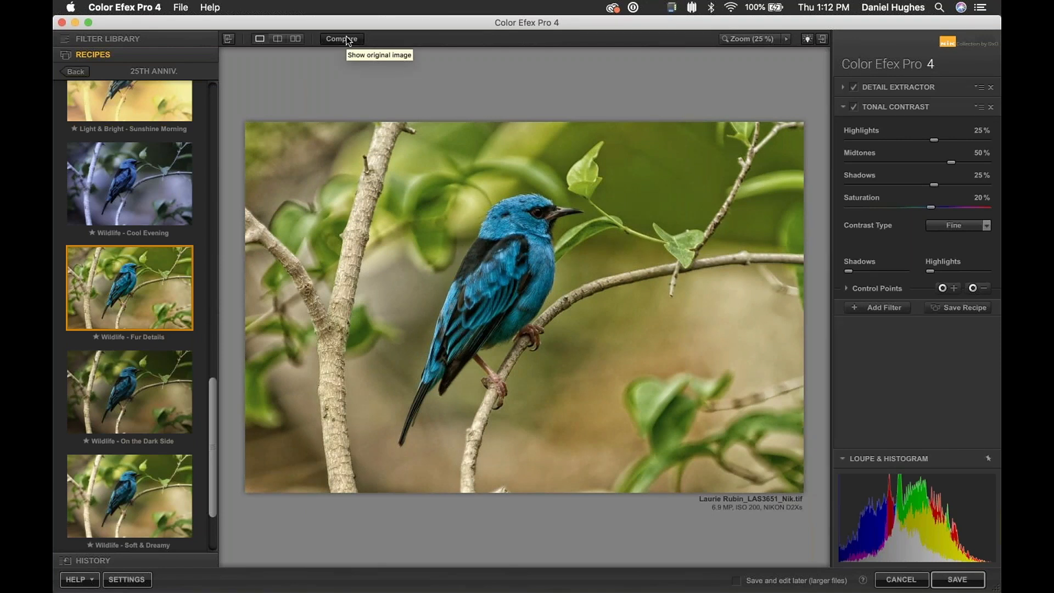
click(347, 41)
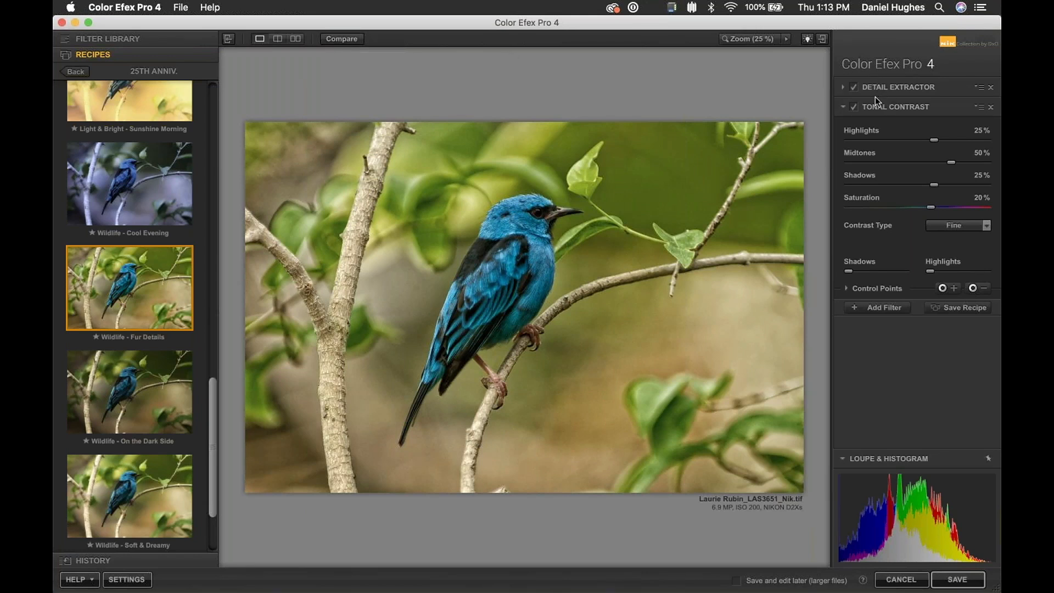
click(943, 288)
click(521, 221)
Try the Wildlife - On the Dark Side recipe on the photo, followed by the Wildlife - Soft & Dreamy recipe.
click(119, 397)
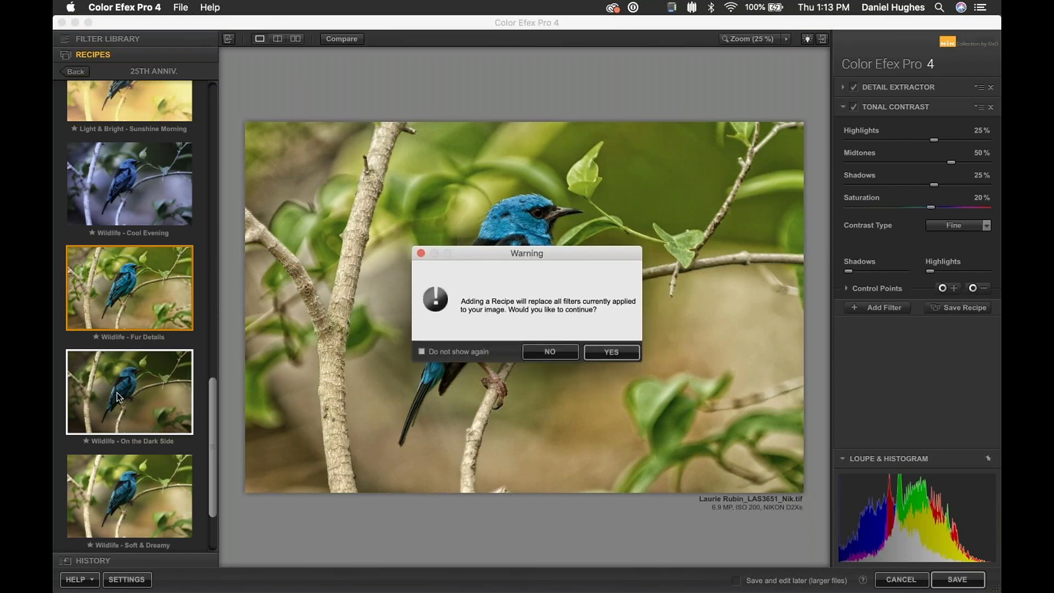
click(614, 352)
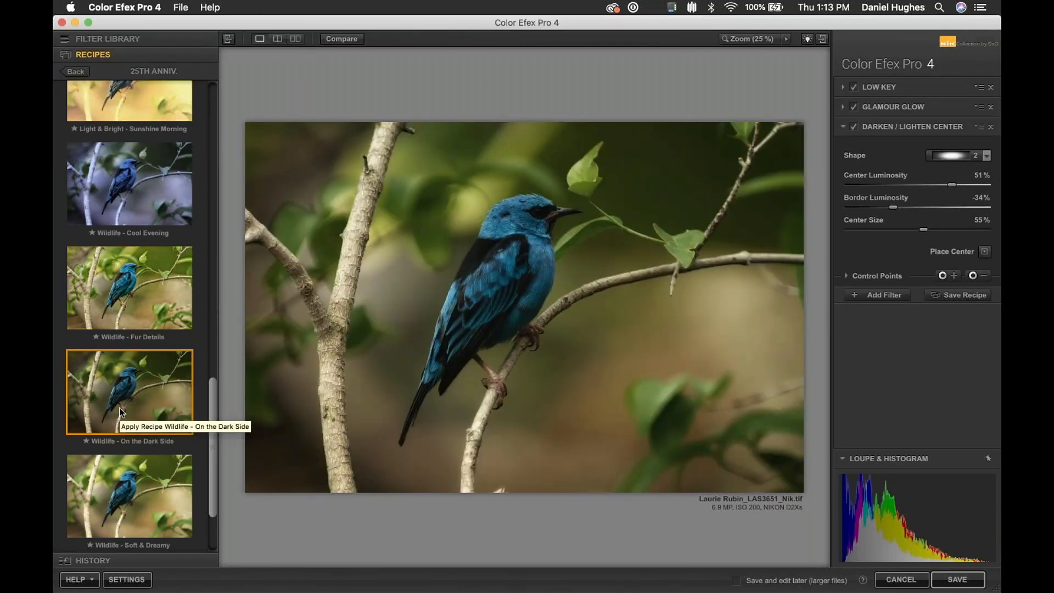
scroll(213, 434, down, 3)
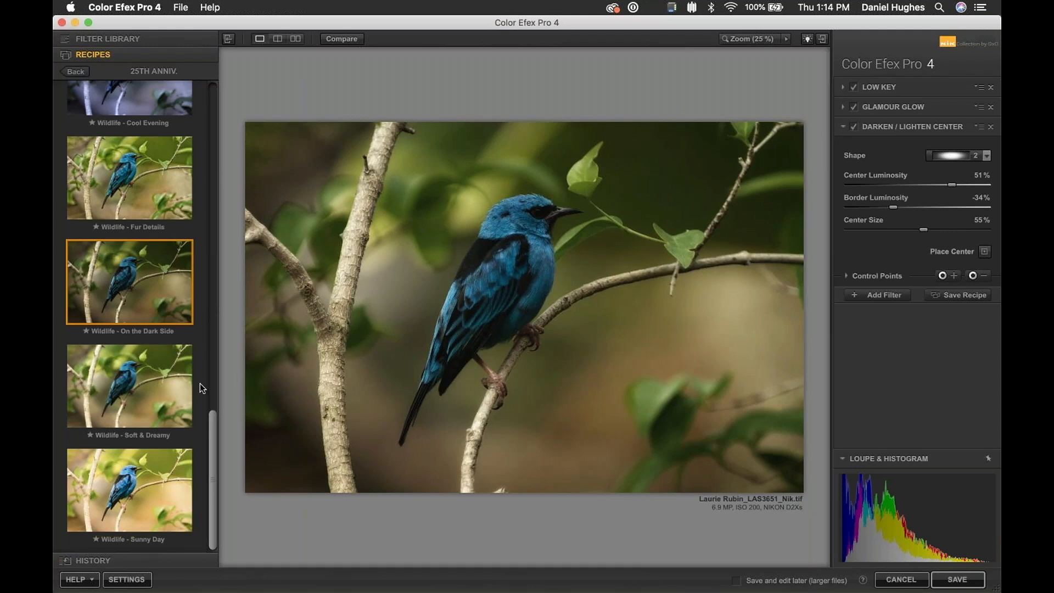
click(128, 386)
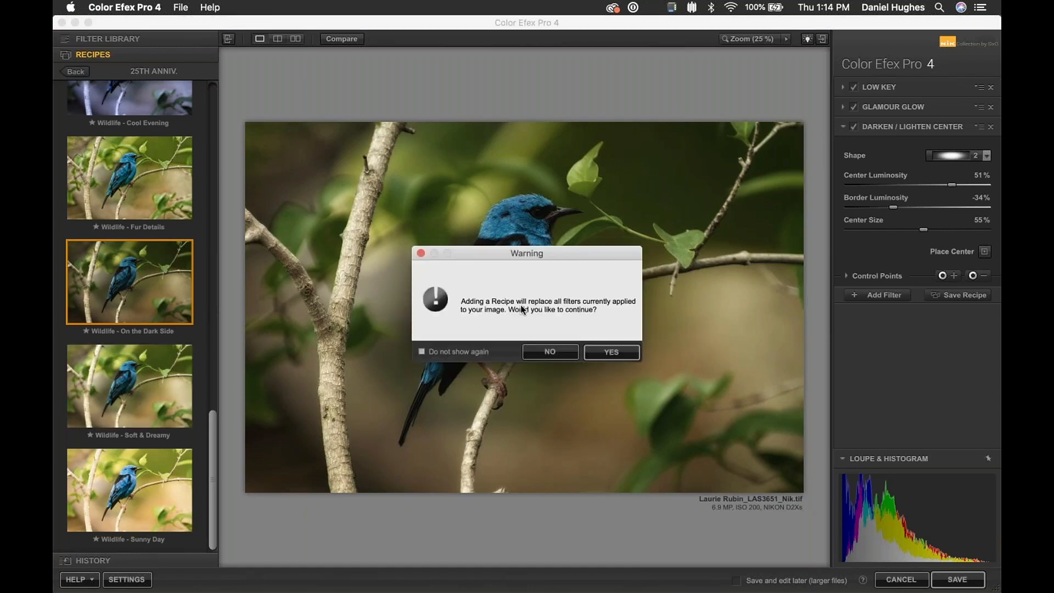
click(612, 352)
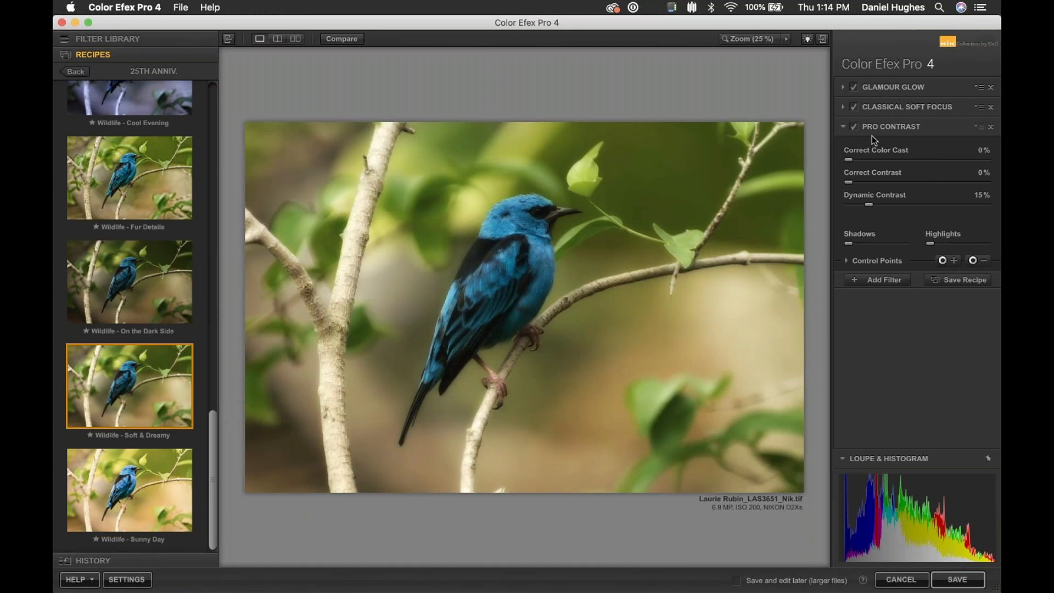
Apply the Wildlife - Sunny Day recipe in place of the current filters and open its Pastel filter settings.
click(129, 503)
click(609, 354)
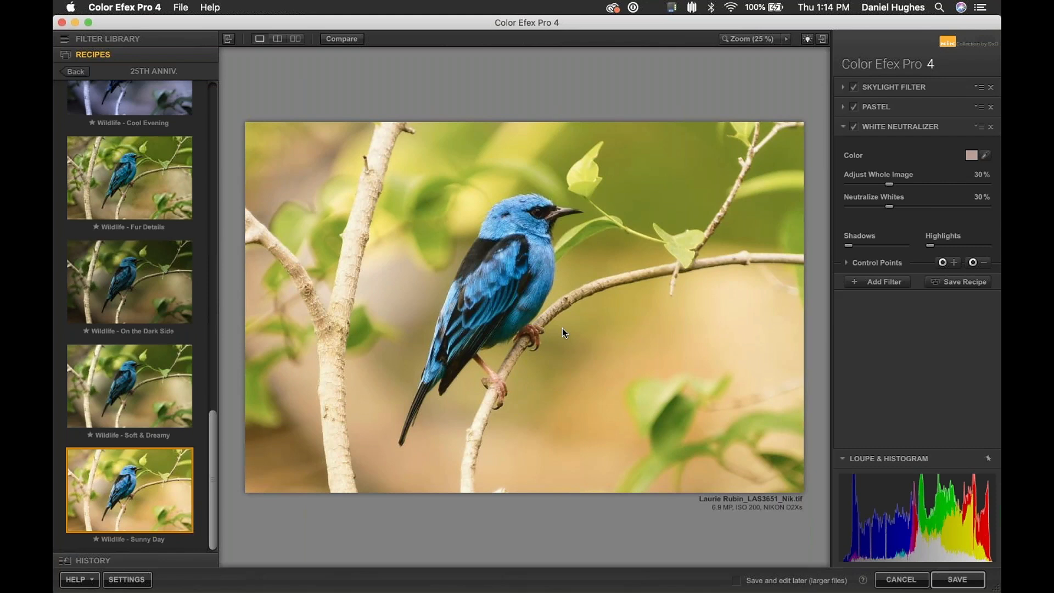
click(885, 107)
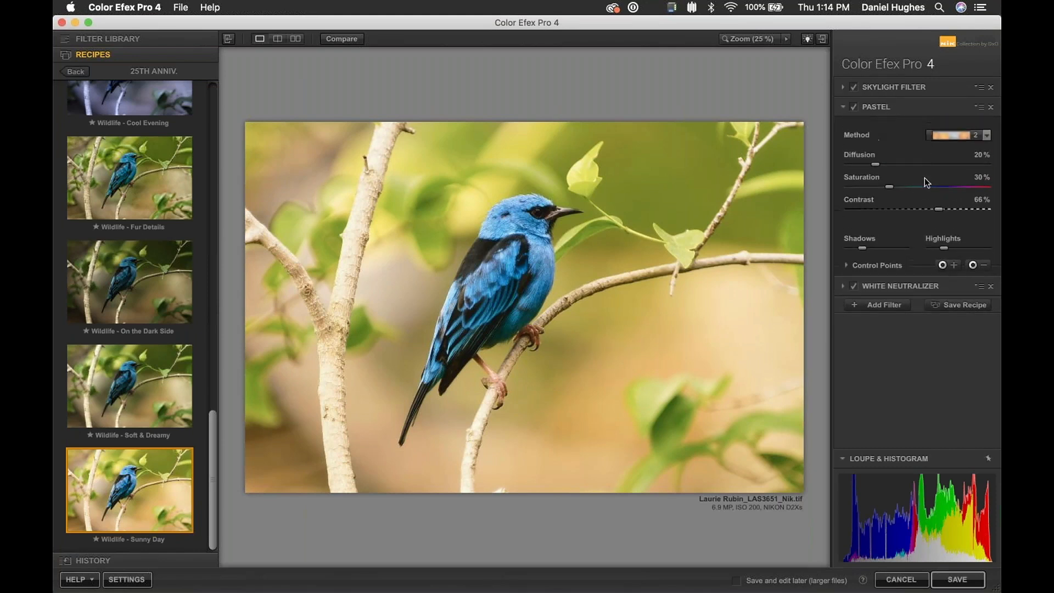
Set the Pastel filter to method 1 with 62% diffusion and 65% saturation, and compare the photo with the original.
click(952, 139)
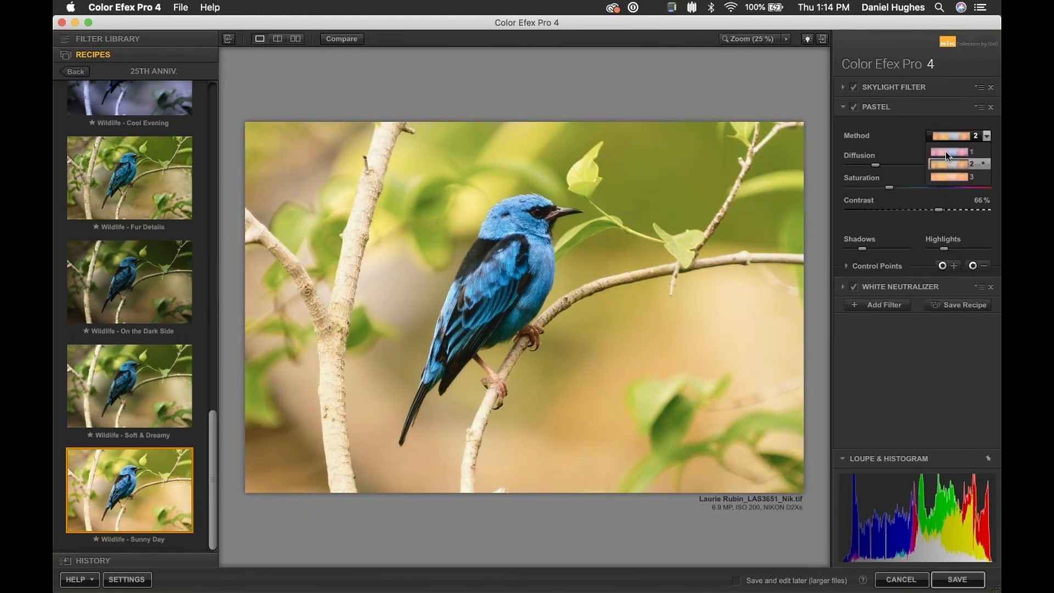
click(948, 154)
click(885, 123)
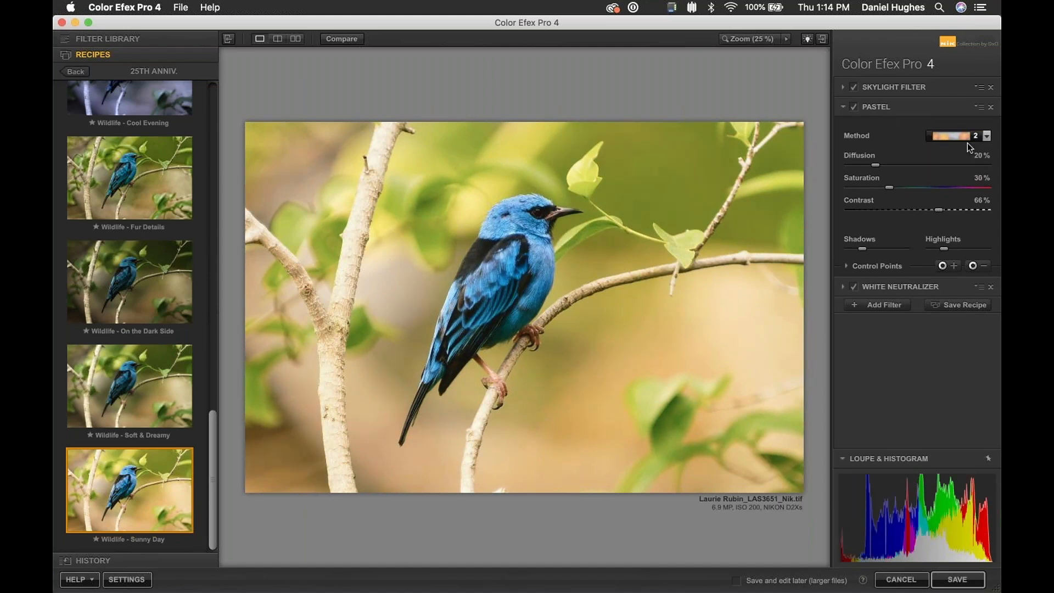
click(940, 137)
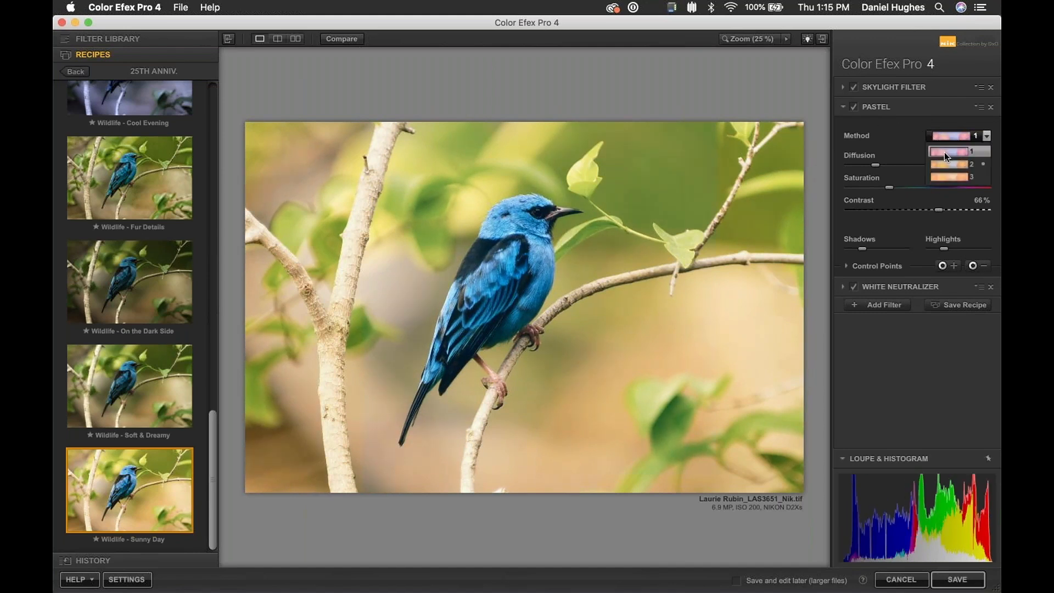
click(944, 153)
click(934, 165)
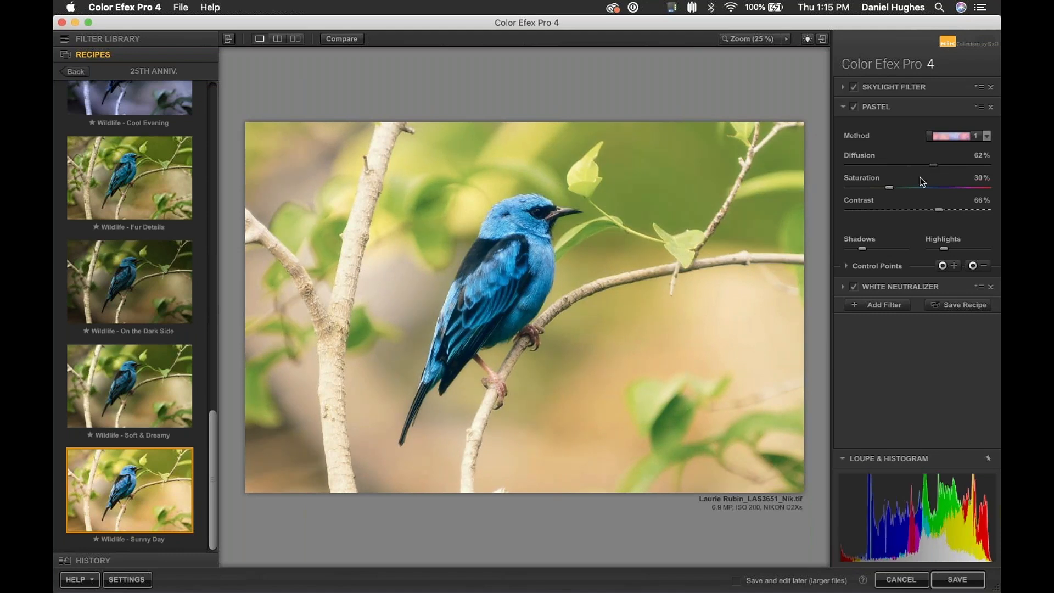
click(937, 188)
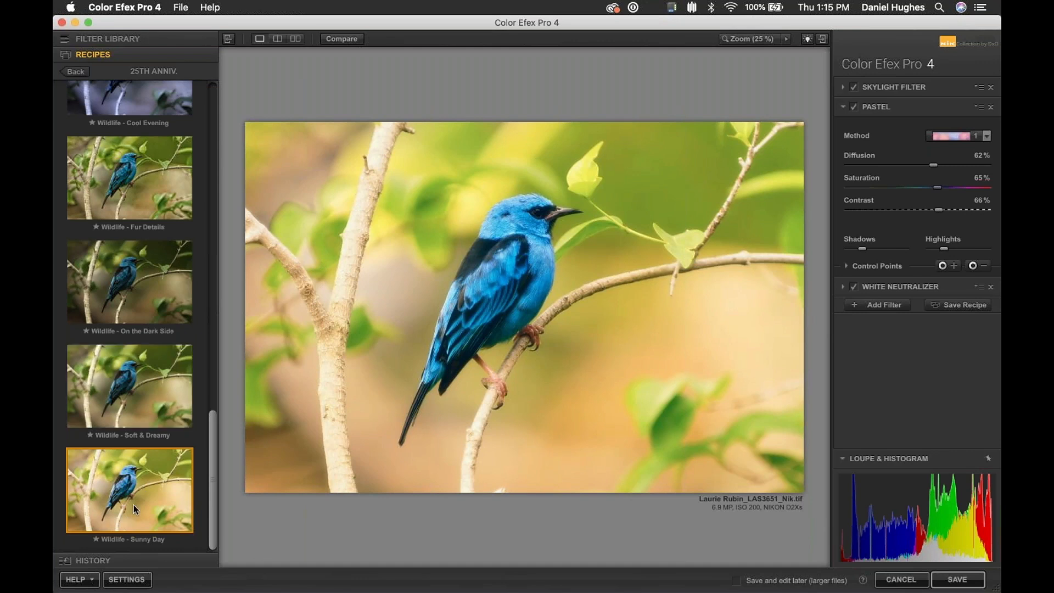
click(341, 38)
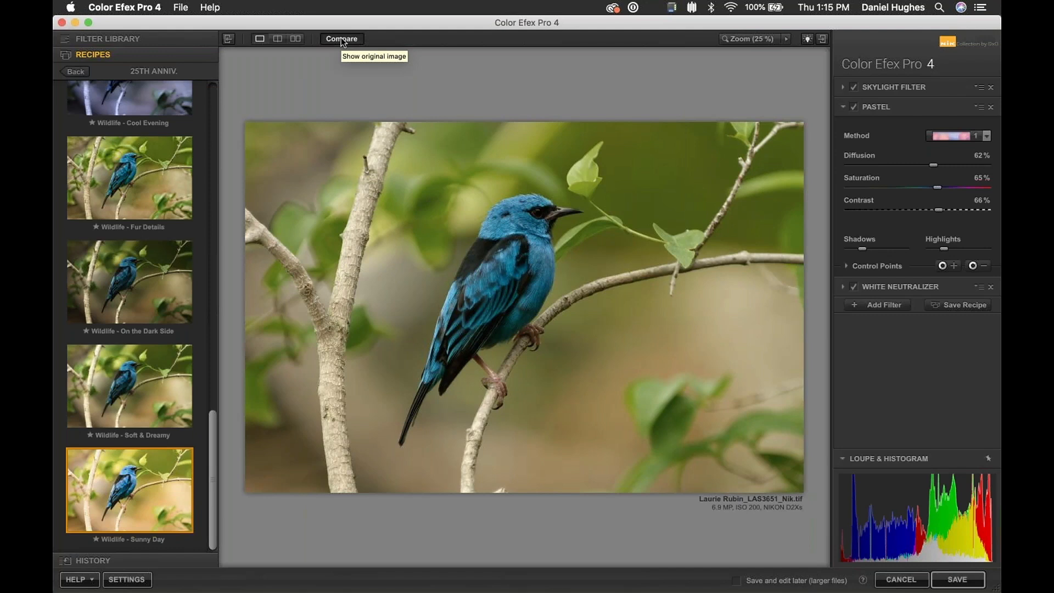
click(341, 39)
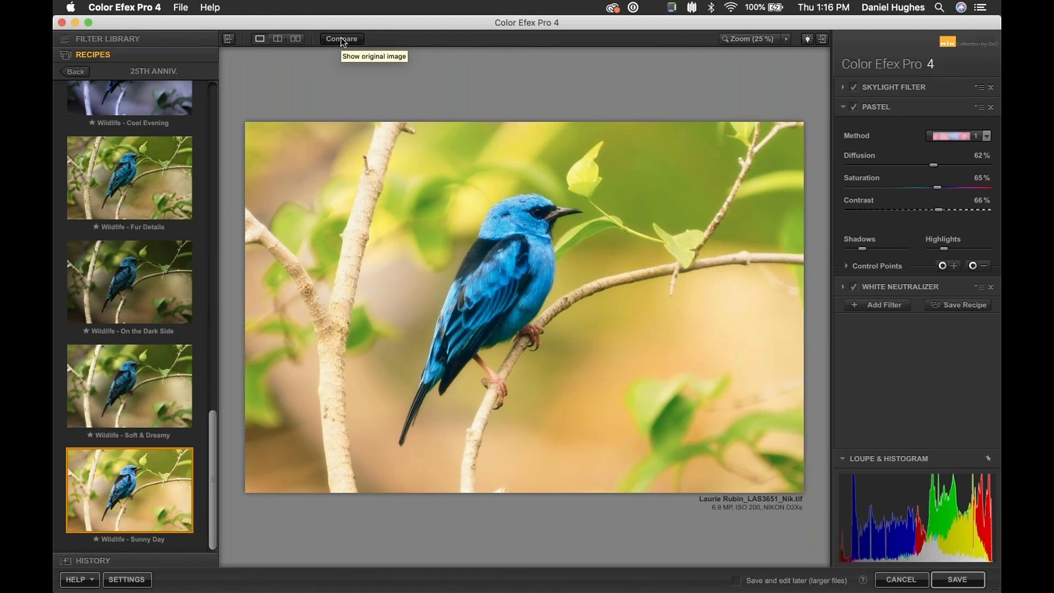
Apply the Wildlife - On the Dark Side recipe in place of the current filters and hide the recipe list for a larger preview.
click(137, 299)
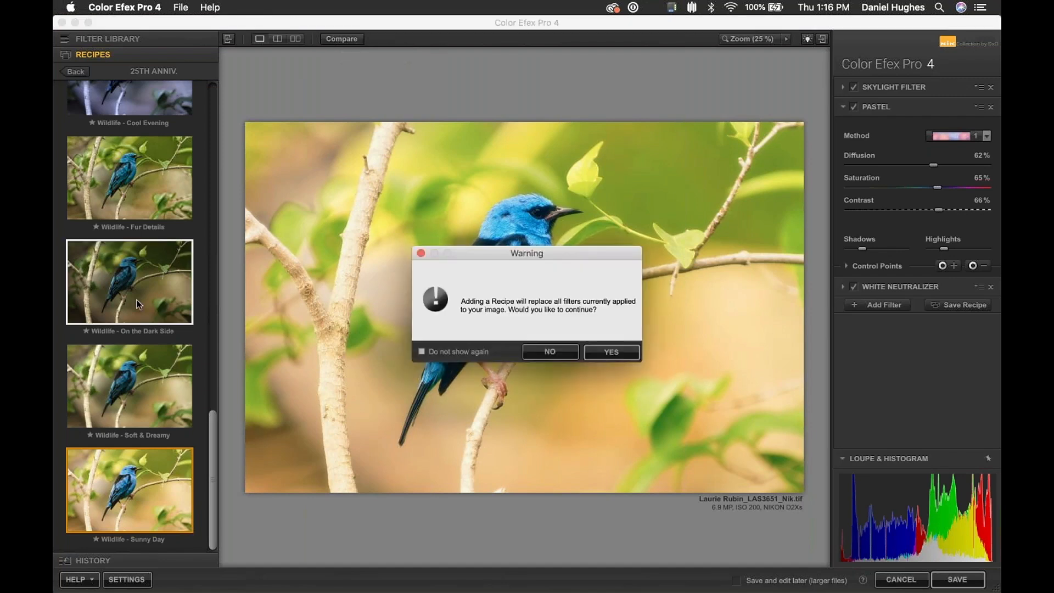
click(553, 355)
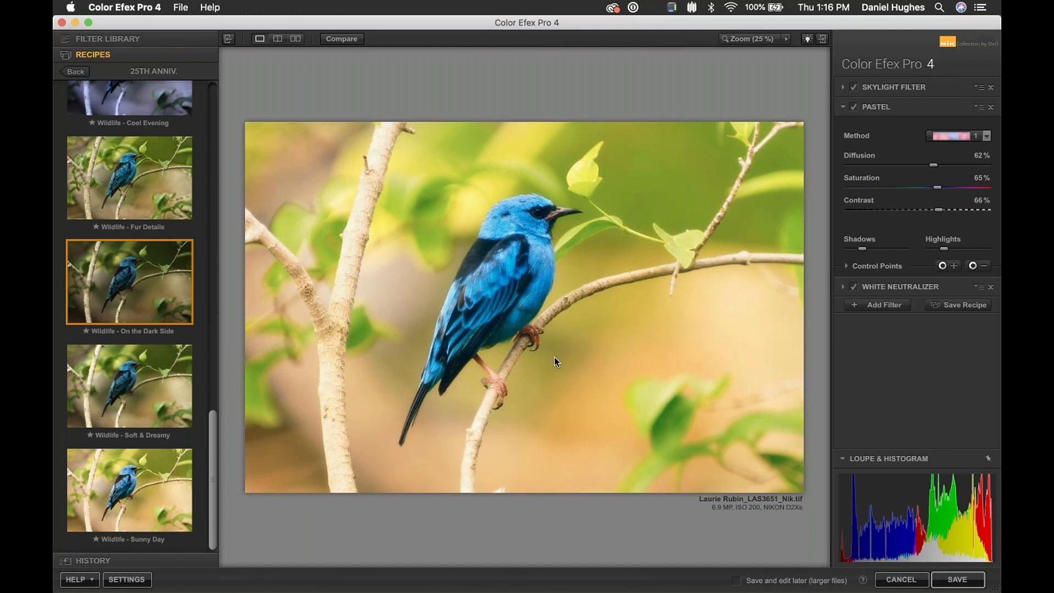
click(127, 269)
click(609, 345)
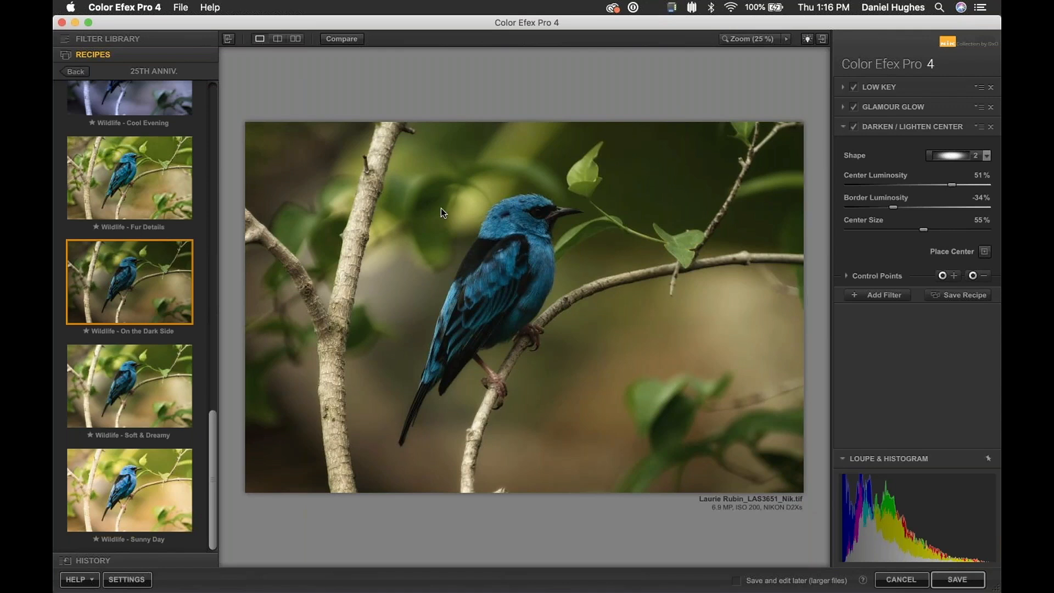
click(229, 39)
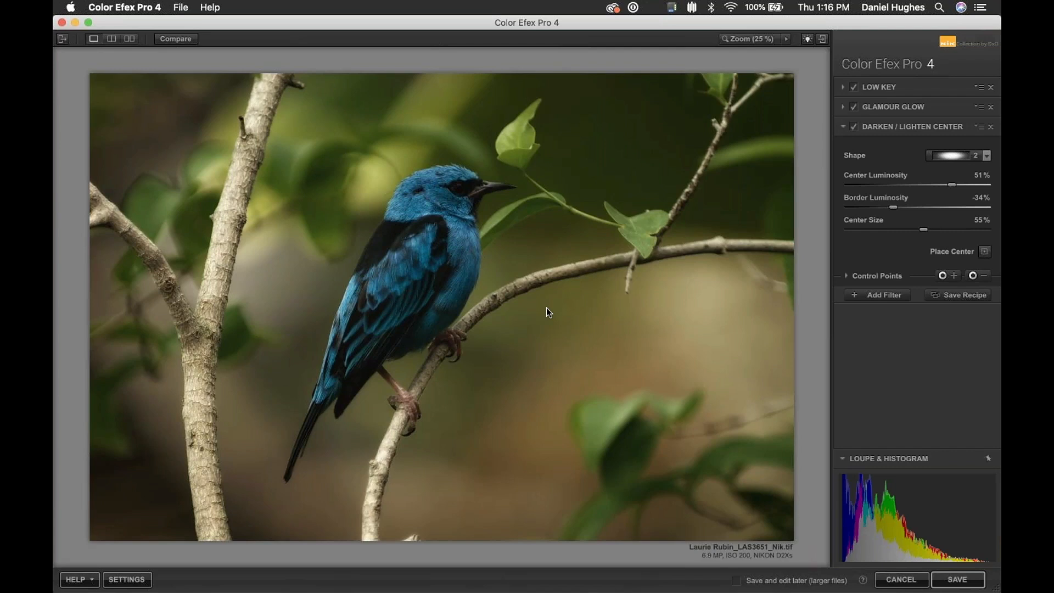
Set the Low Key filter's glow to 29% and preview the photo with and without that filter.
click(912, 88)
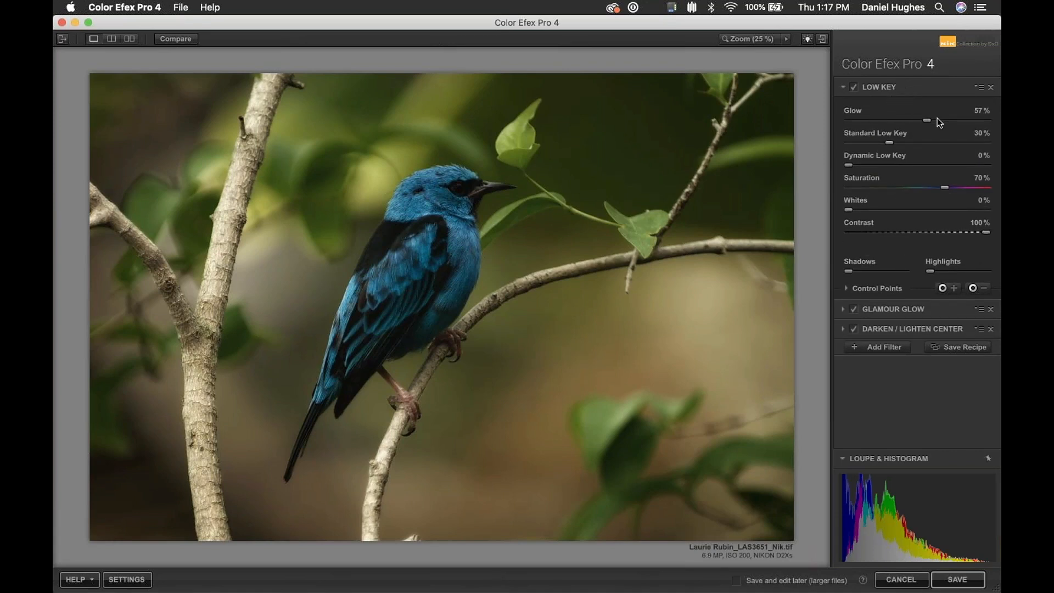
drag(954, 123, 890, 118)
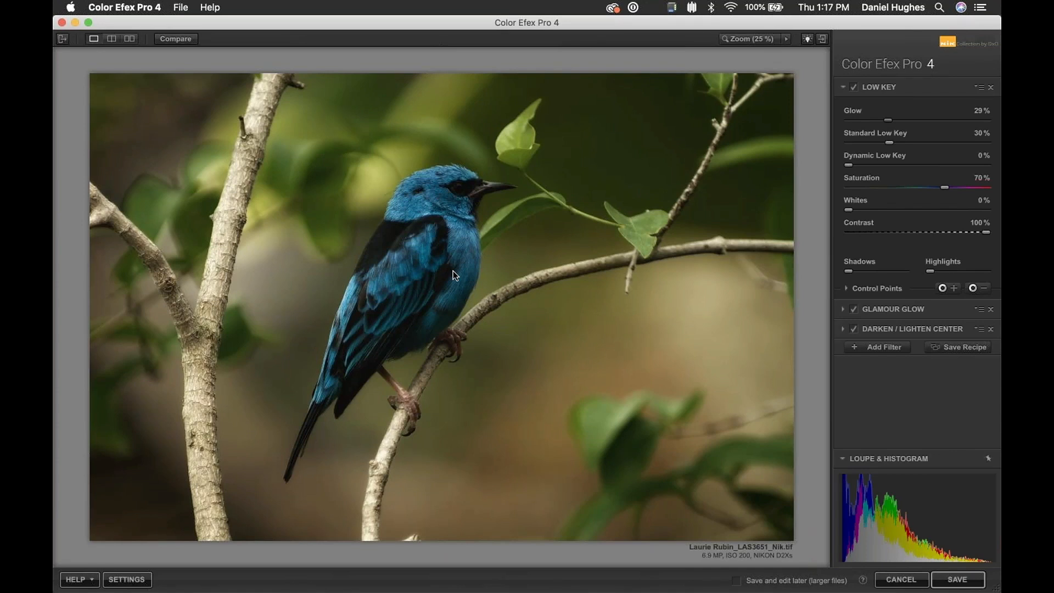
click(854, 87)
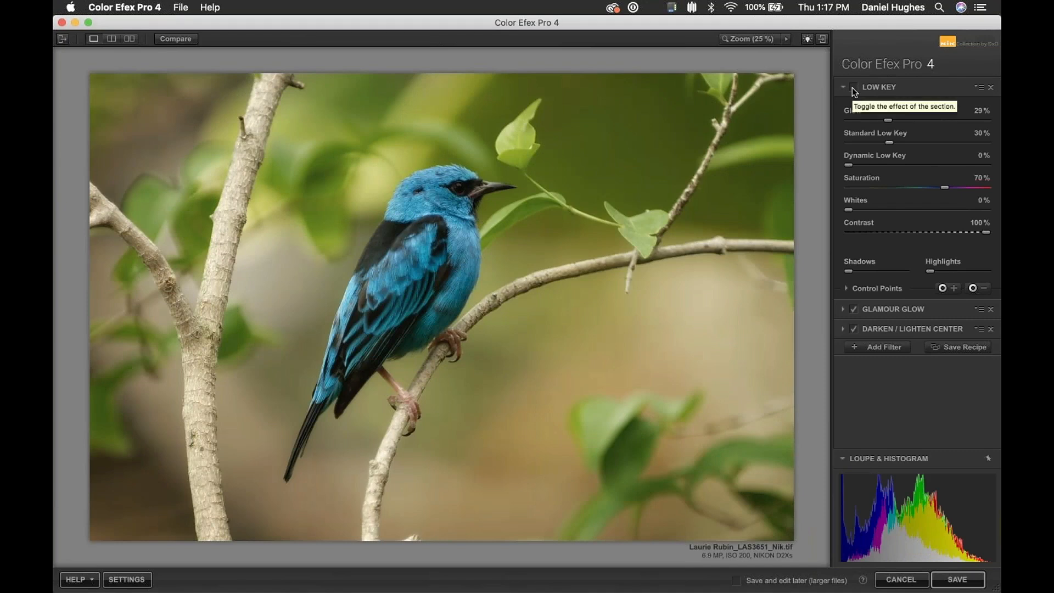
click(854, 87)
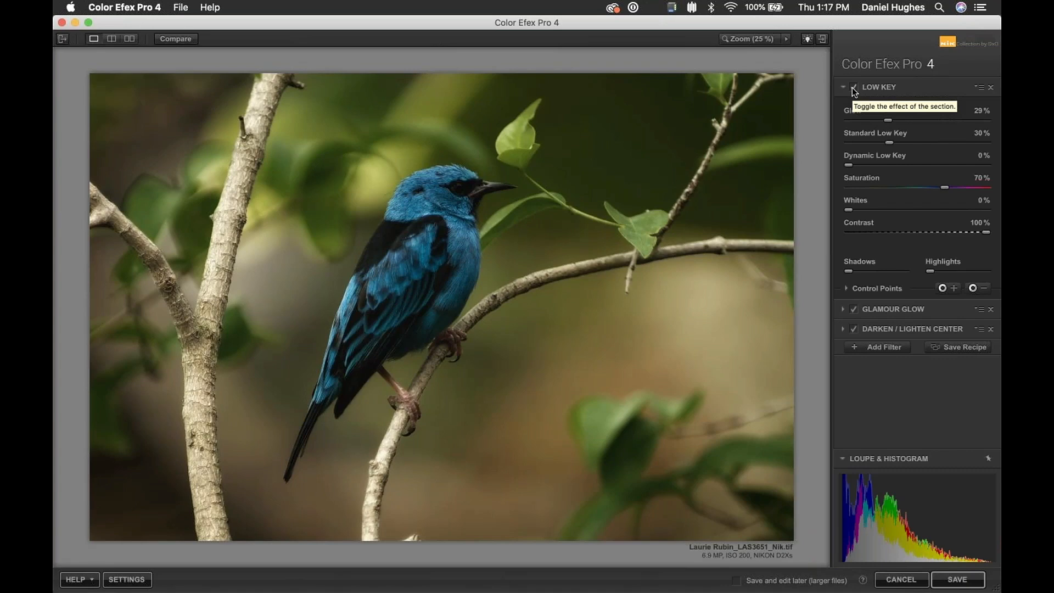
Preview the filters' individual effects and turn off Glamour Glow and Darken / Lighten Center, keeping only Low Key active.
click(854, 87)
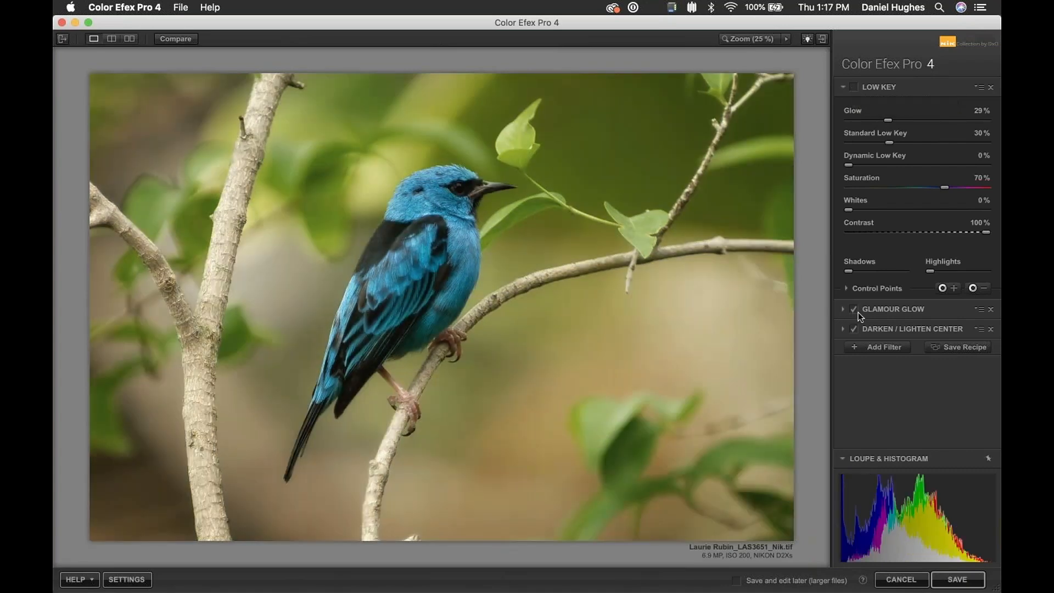
click(855, 311)
click(854, 311)
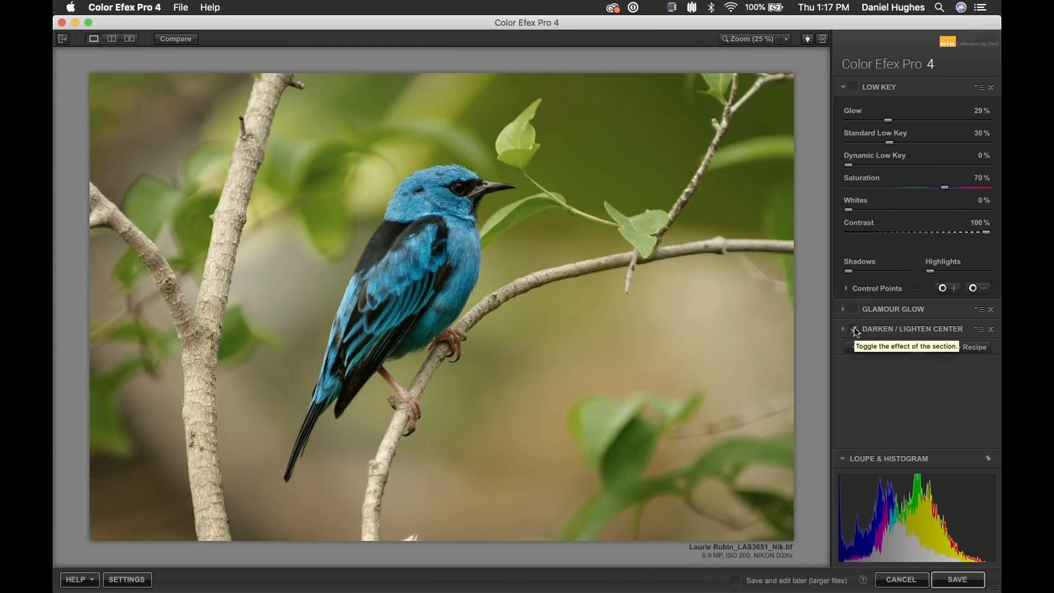
click(855, 330)
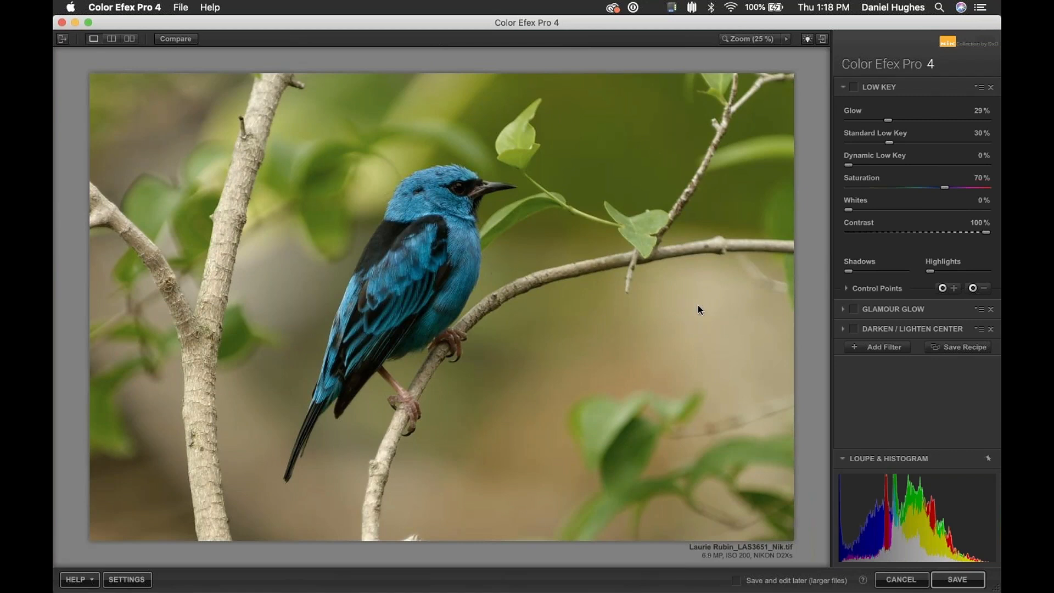
click(855, 329)
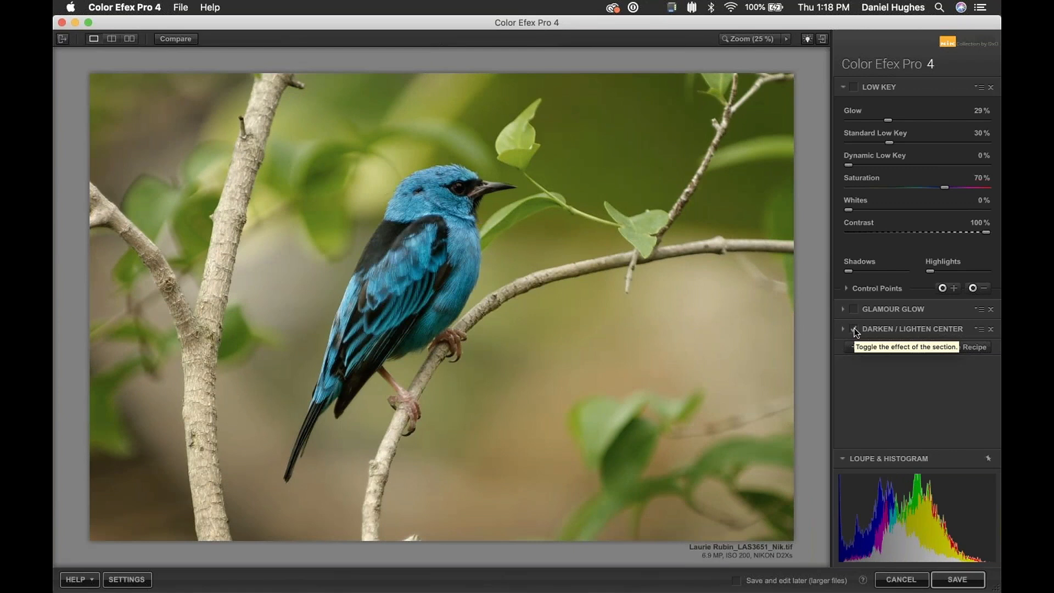
click(855, 330)
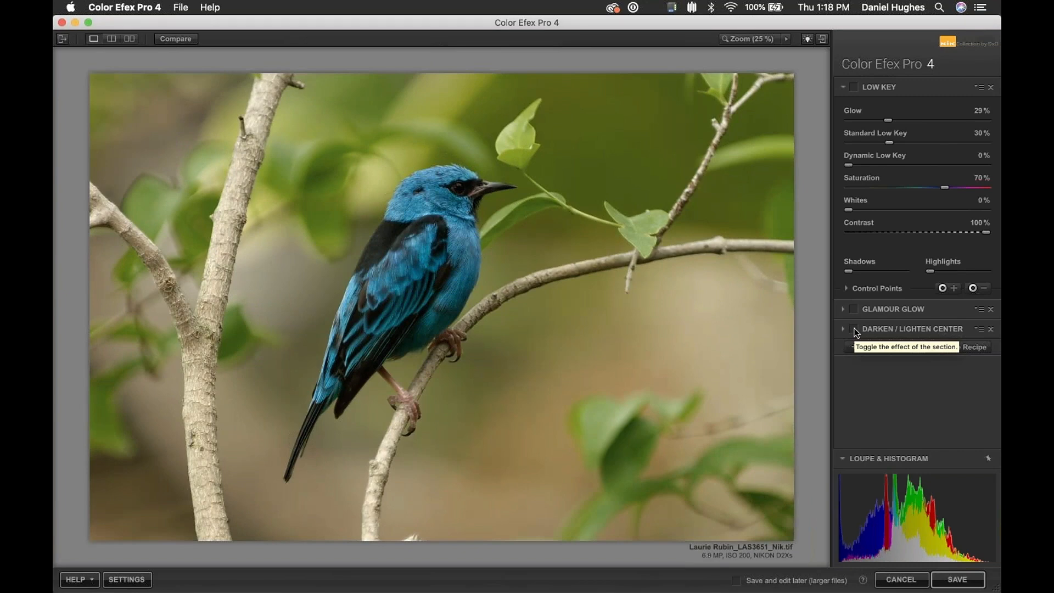
click(854, 87)
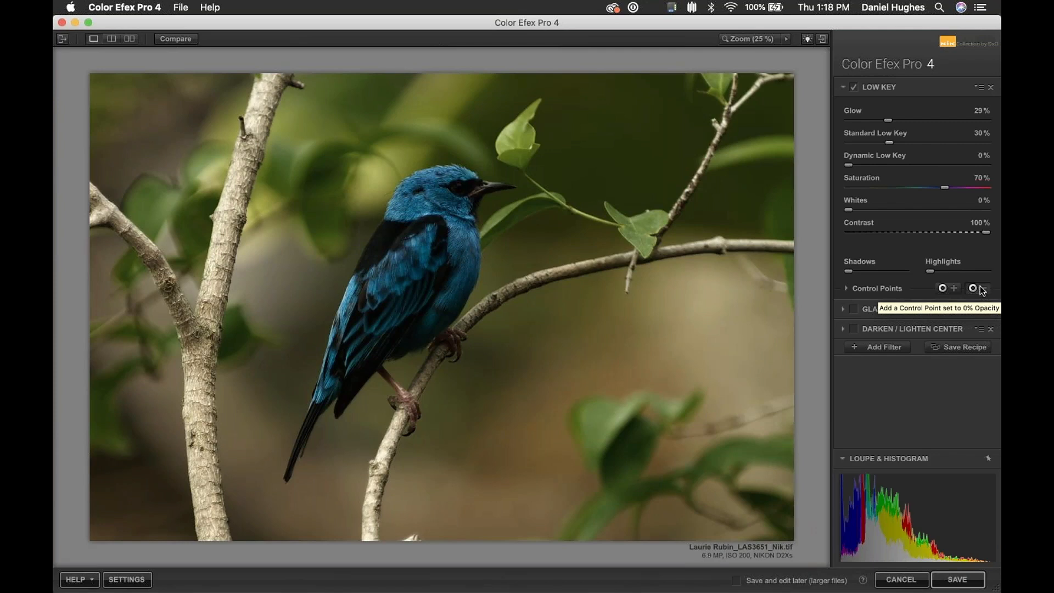
Add a 0% opacity control point to the Low Key filter on the bird's head and adjust its radius and position.
click(980, 289)
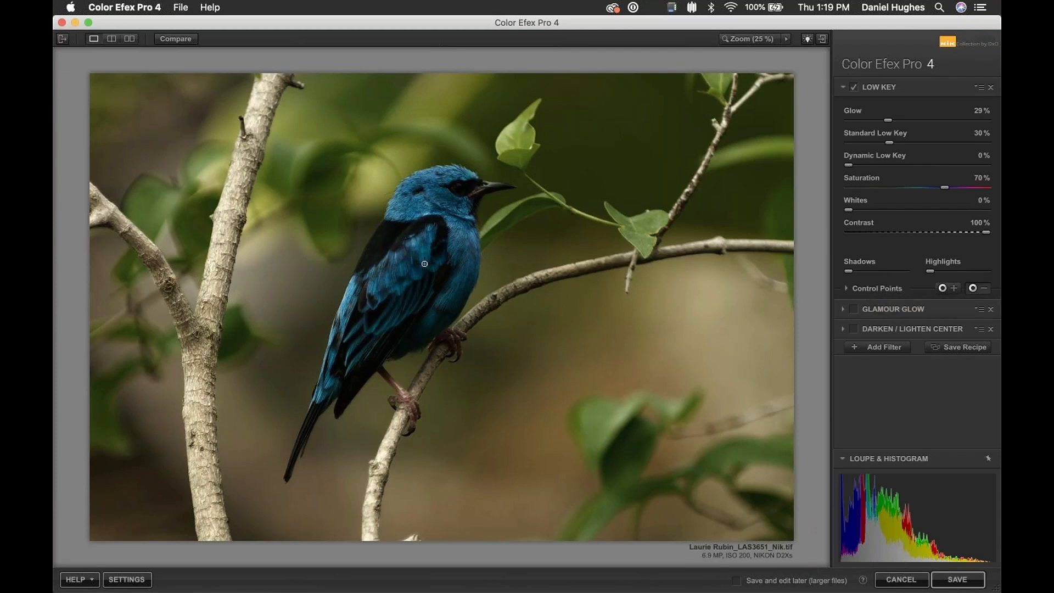
click(432, 193)
drag(466, 198, 468, 199)
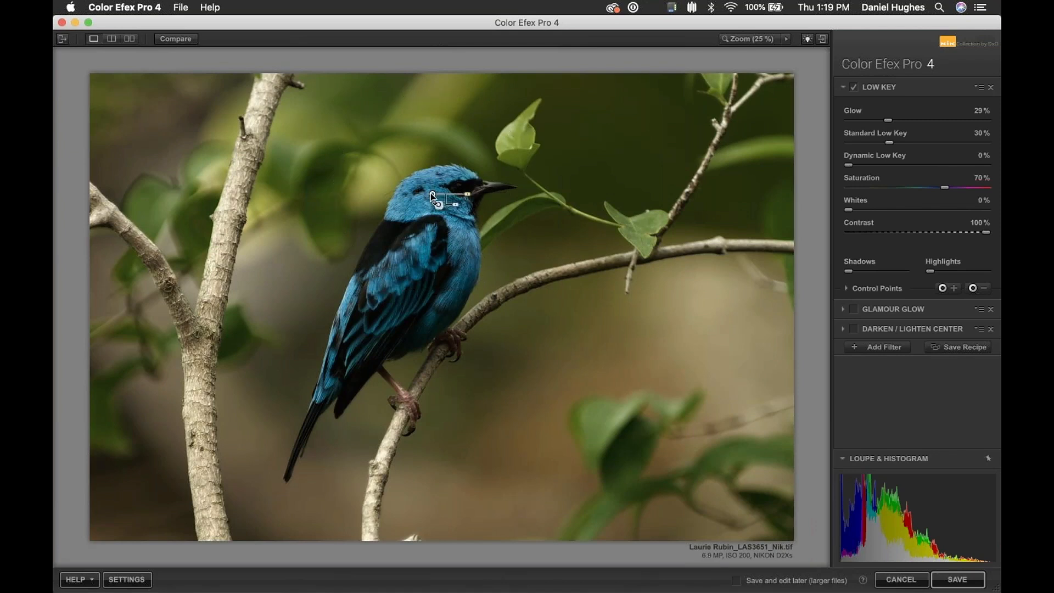
mouse_move(433, 193)
mouse_down()
mouse_move(464, 263)
mouse_move(452, 193)
mouse_move(426, 202)
mouse_move(447, 217)
mouse_move(422, 207)
mouse_move(434, 195)
mouse_up()
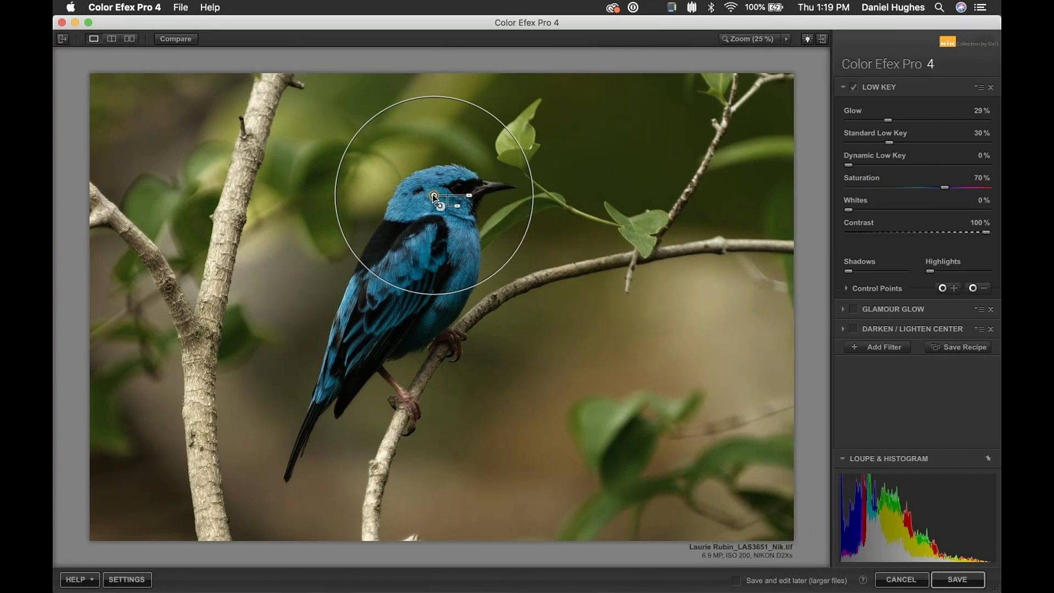
mouse_move(433, 196)
mouse_down()
mouse_move(476, 187)
mouse_move(464, 211)
mouse_move(470, 182)
mouse_move(460, 207)
mouse_move(433, 196)
mouse_up()
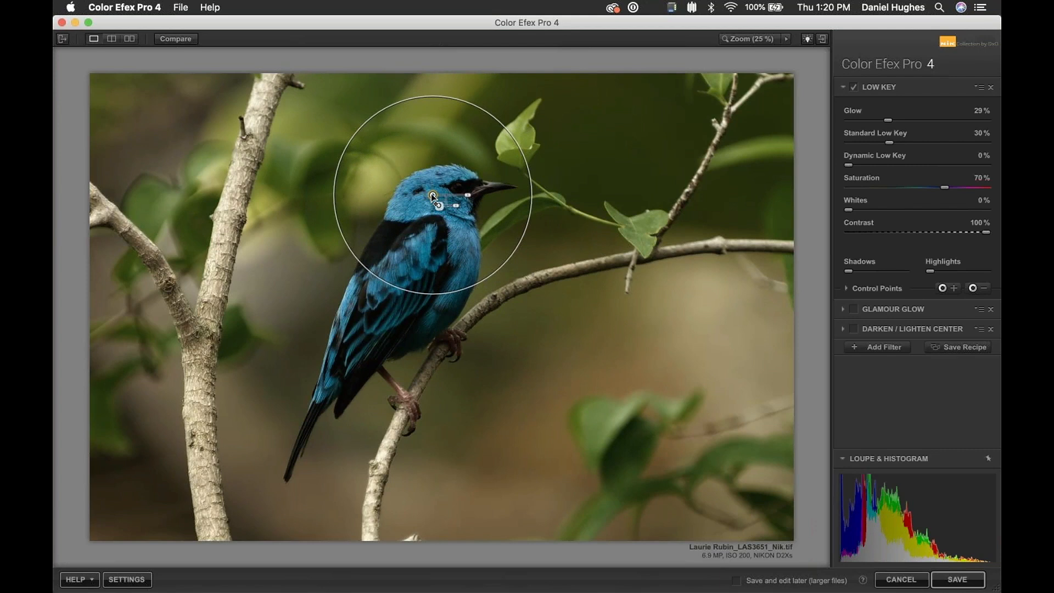
drag(432, 195, 432, 193)
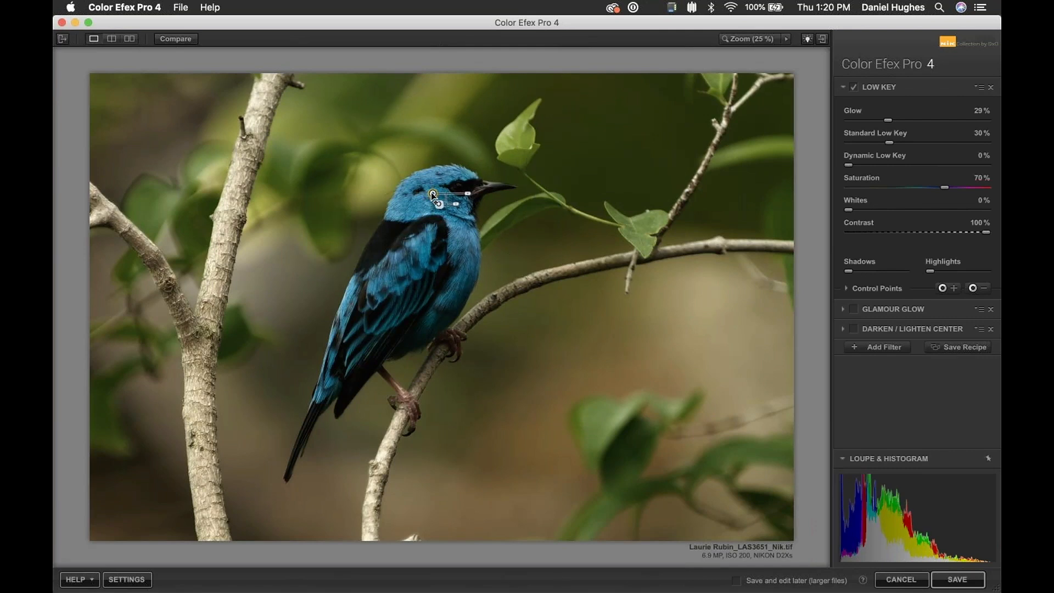
Add small 0% opacity Low Key control points on the bird's cheek and eye, and copy the cheek point to the breast.
click(973, 289)
click(441, 196)
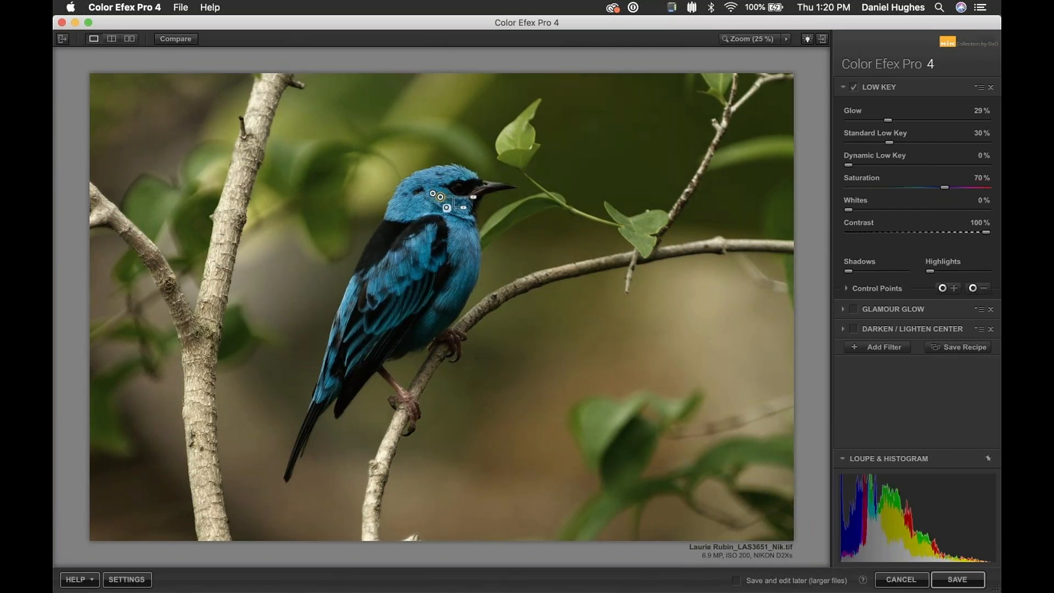
drag(474, 199, 442, 195)
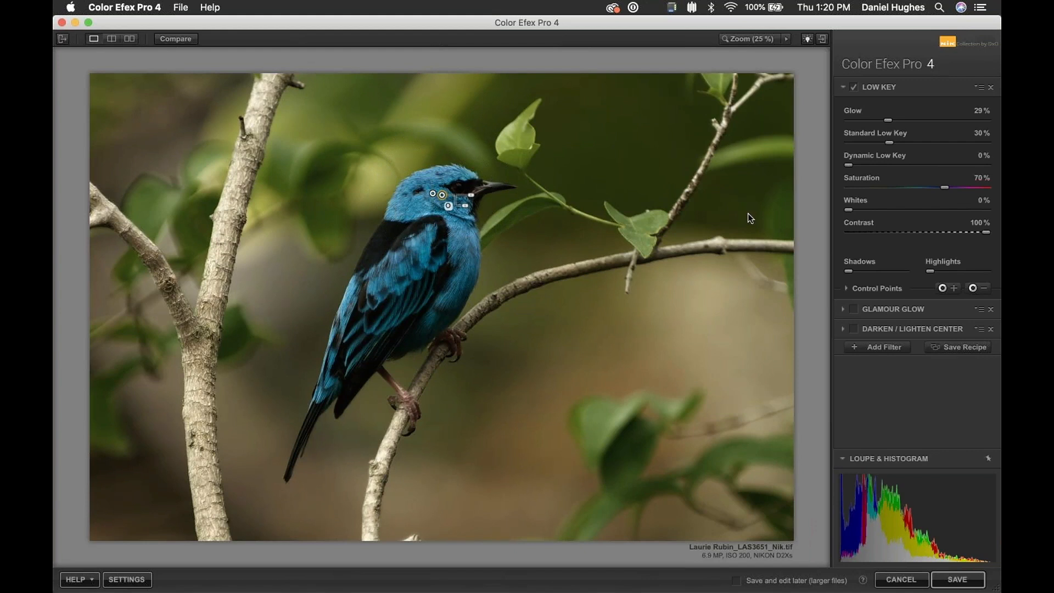
click(981, 288)
click(465, 190)
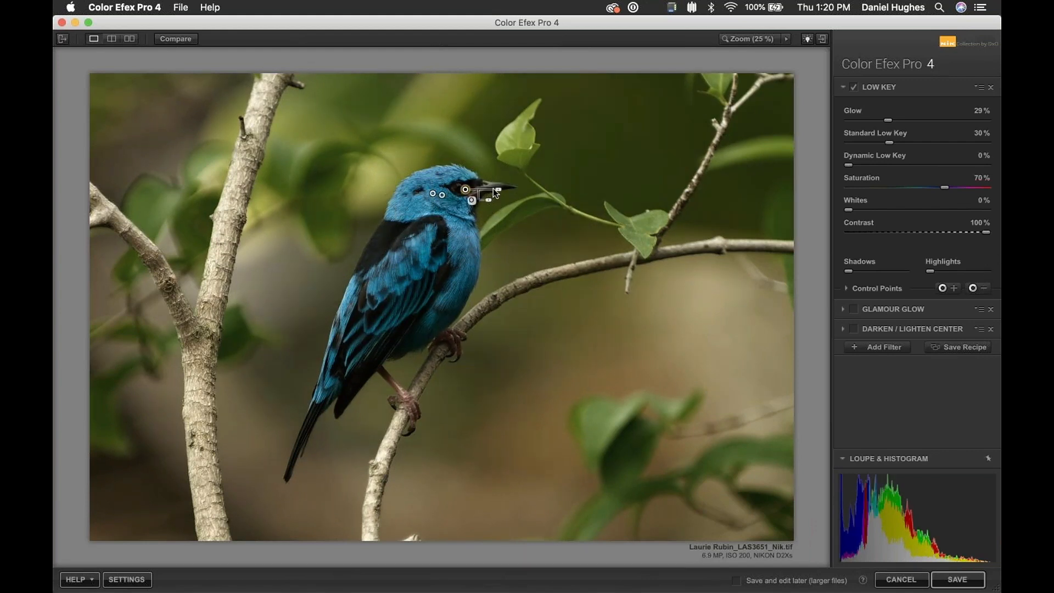
drag(498, 190, 468, 189)
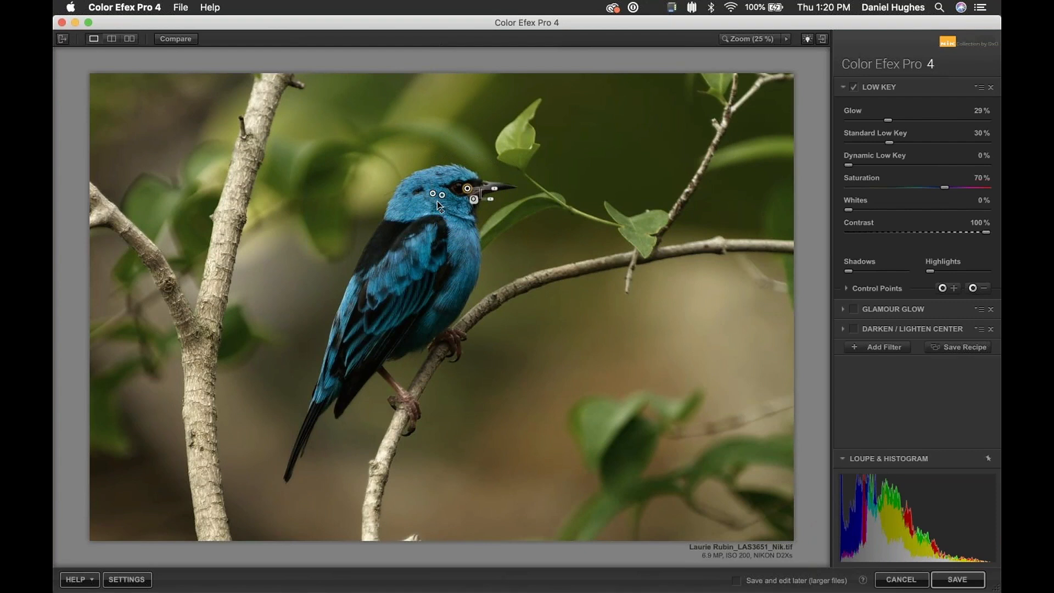
click(443, 195)
drag(448, 204, 467, 249)
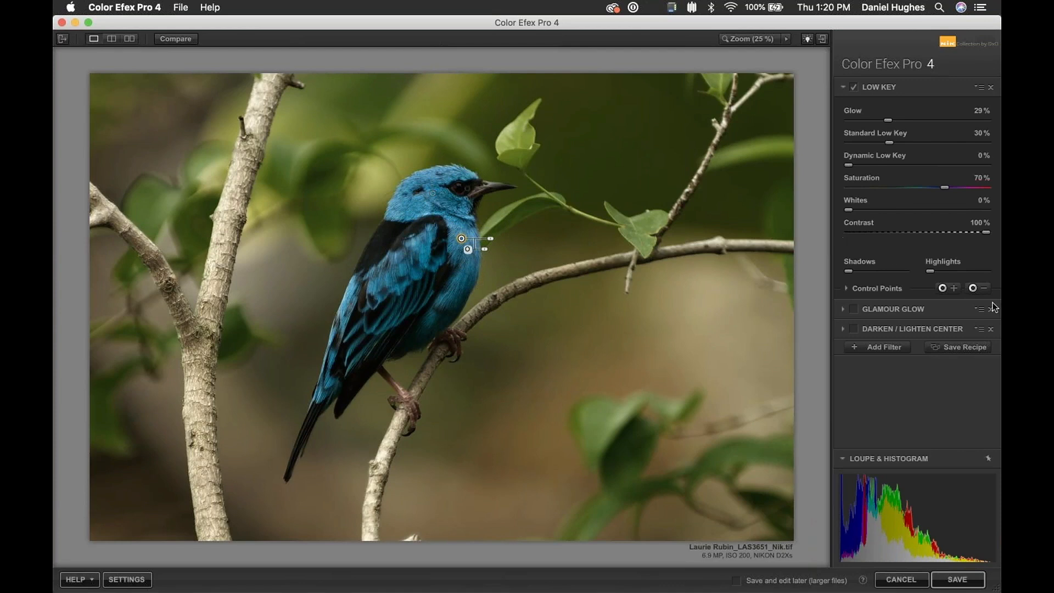
Try a Low Key control point that adds the effect on the leaf above the bird's beak, and delete it.
click(955, 290)
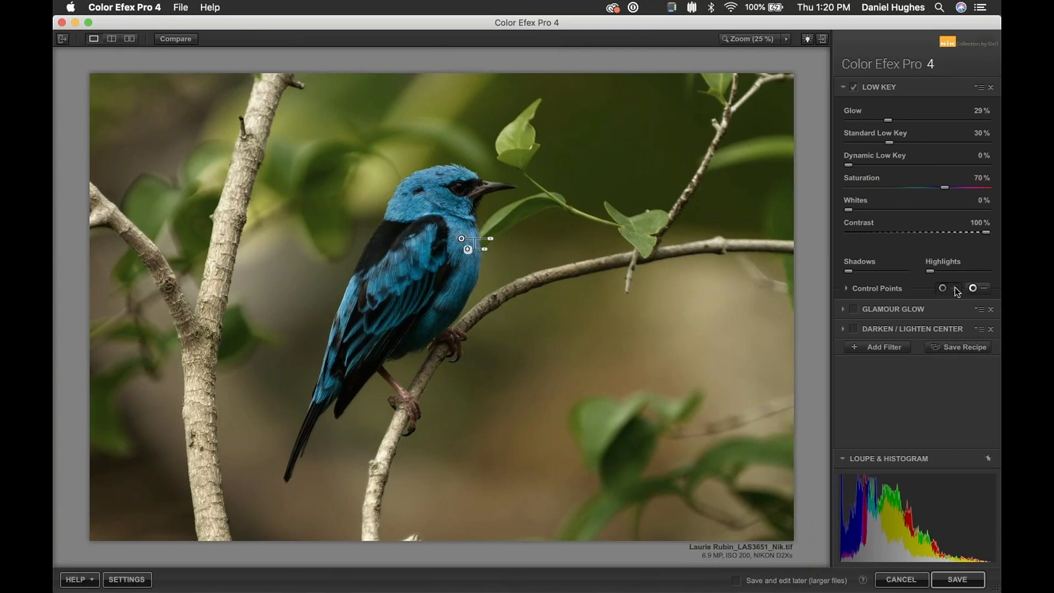
click(525, 139)
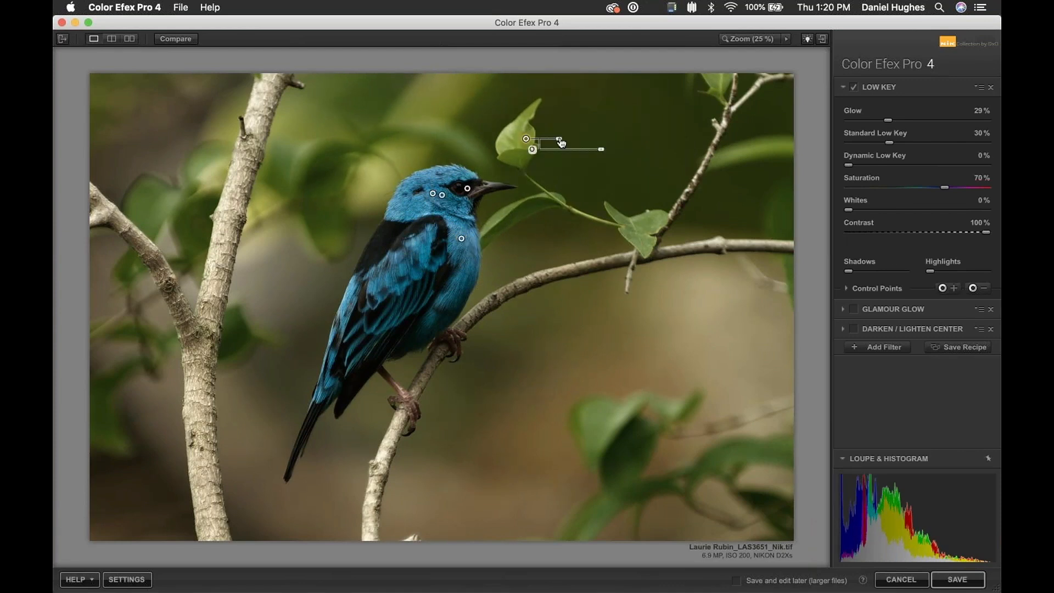
mouse_move(556, 141)
mouse_down()
mouse_move(527, 134)
mouse_move(555, 135)
mouse_up()
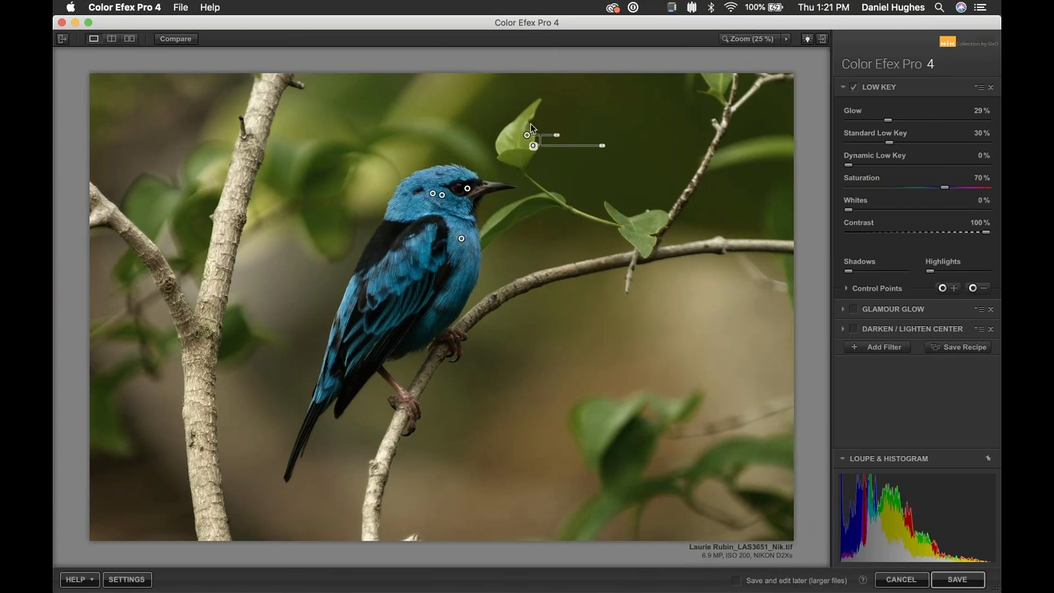
key(Delete)
Add an effect-removing Low Key control point on the bird's wing and adjust its radius and position.
click(976, 289)
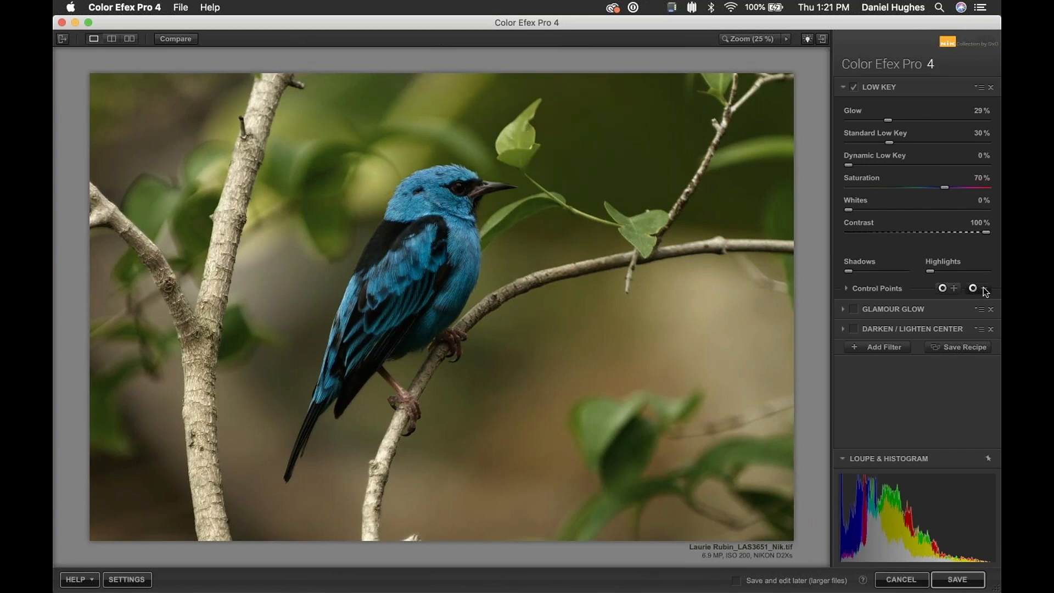
click(401, 270)
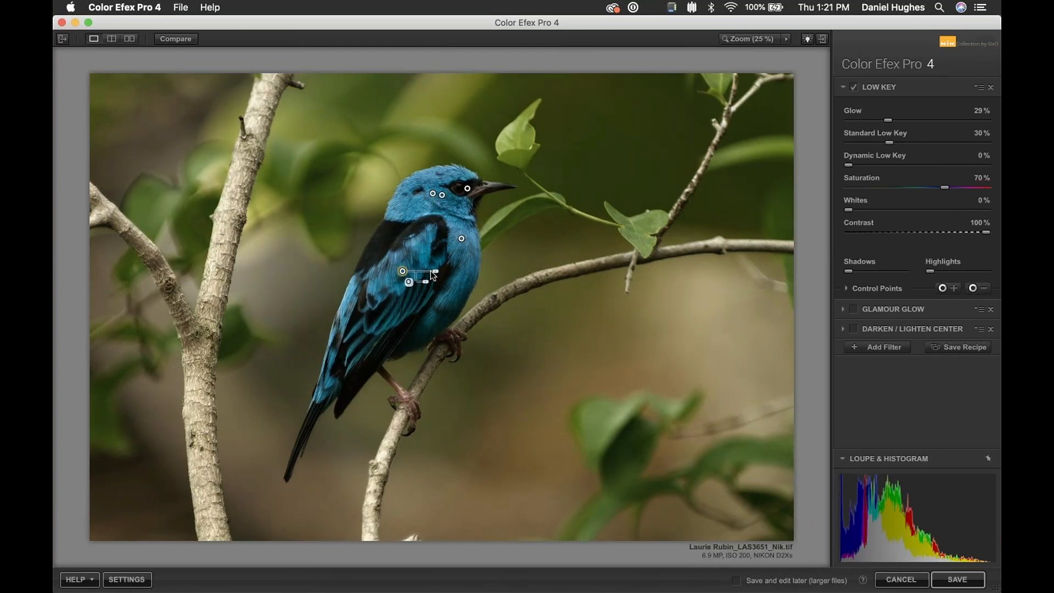
mouse_move(432, 271)
mouse_down()
mouse_move(446, 272)
mouse_move(431, 277)
mouse_move(442, 280)
mouse_up()
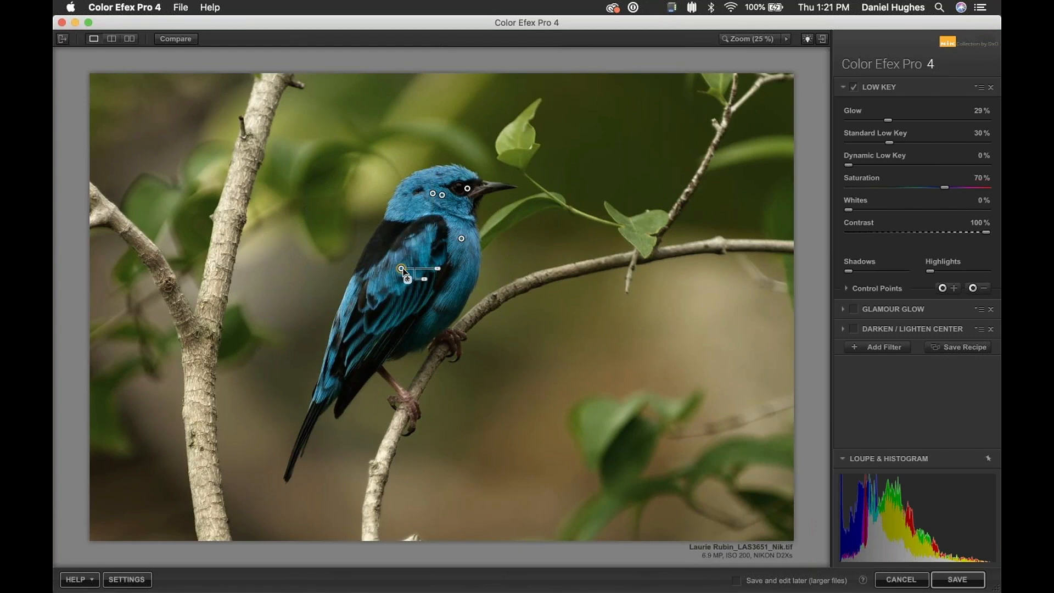
click(451, 218)
click(433, 194)
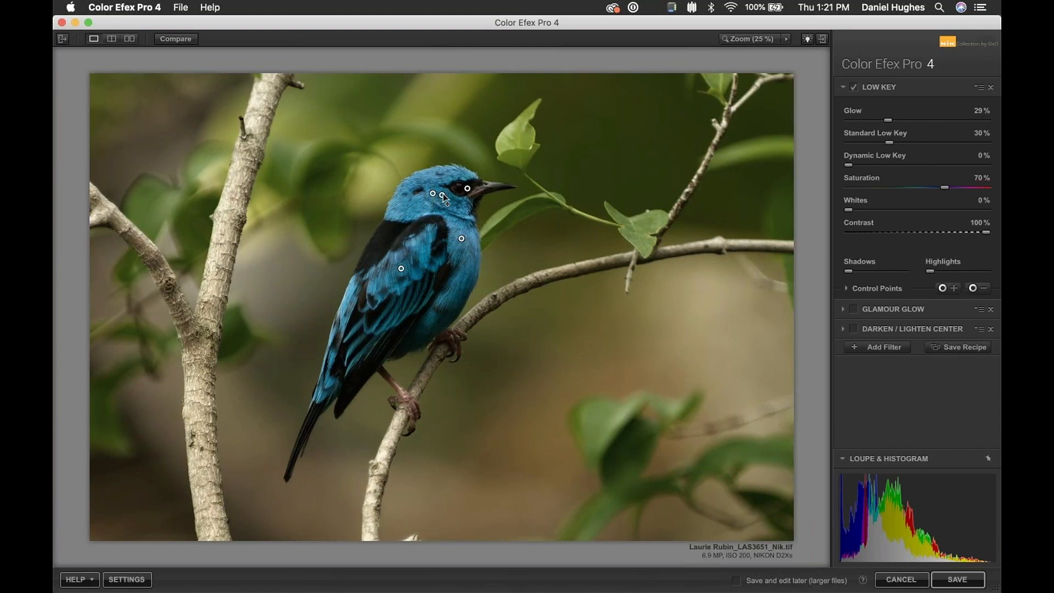
click(461, 238)
click(435, 176)
Toggle the Low Key filter off and on to compare the photo with and without it, leaving it on.
click(854, 87)
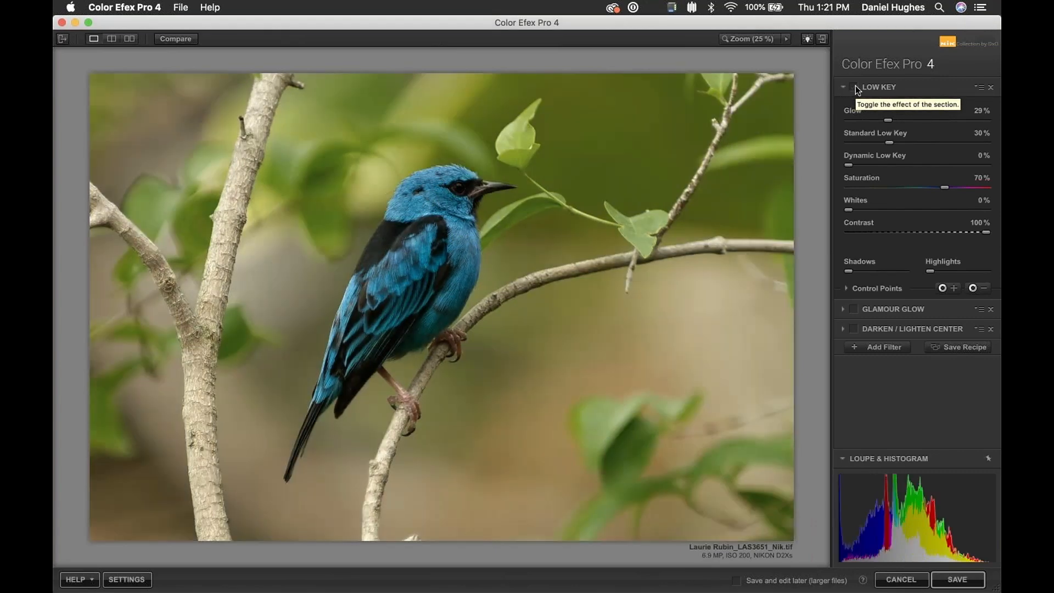
click(854, 88)
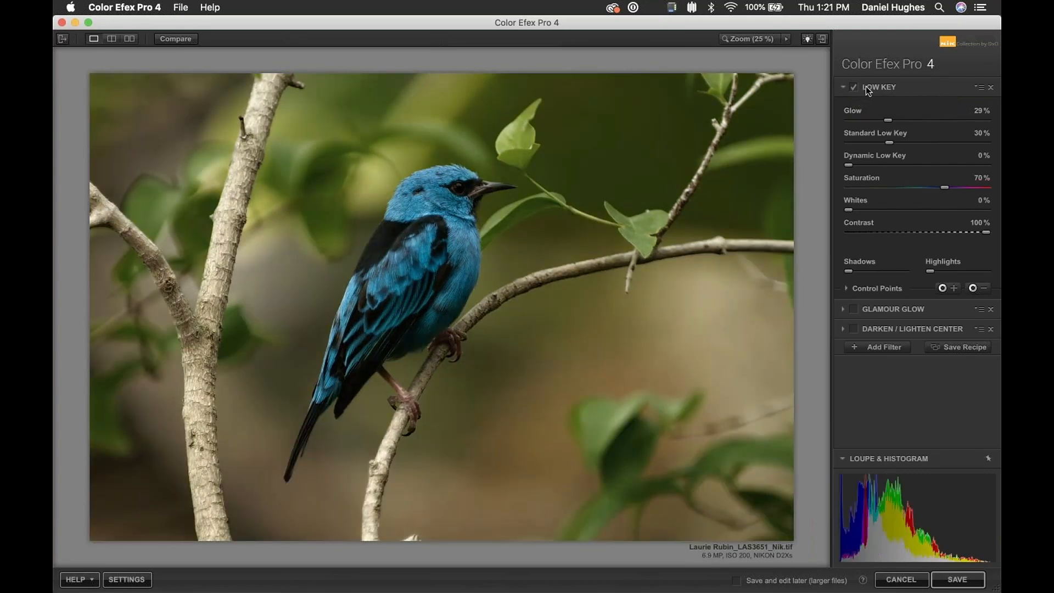
click(853, 88)
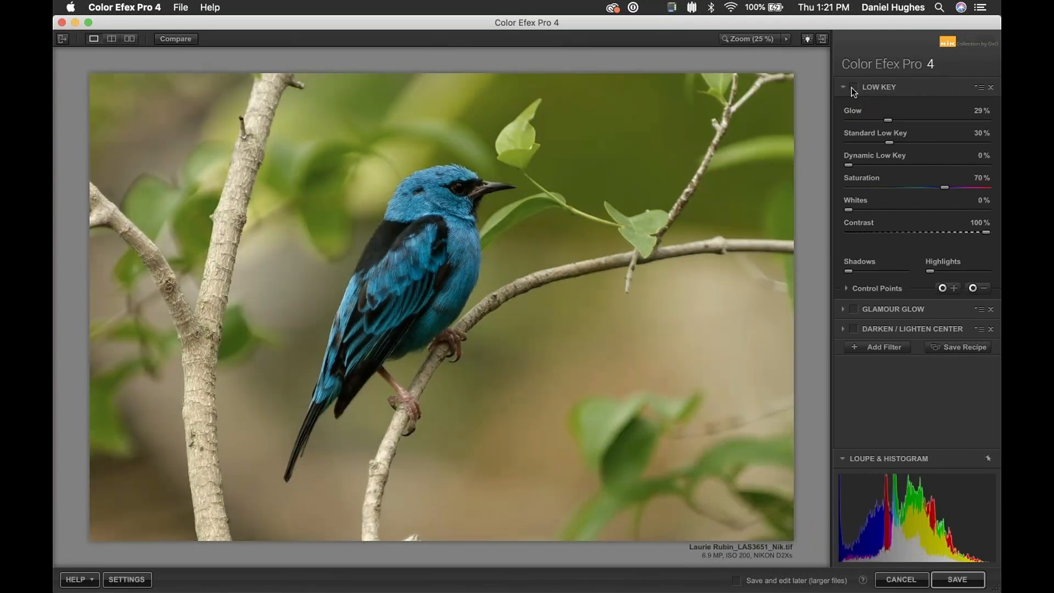
click(853, 88)
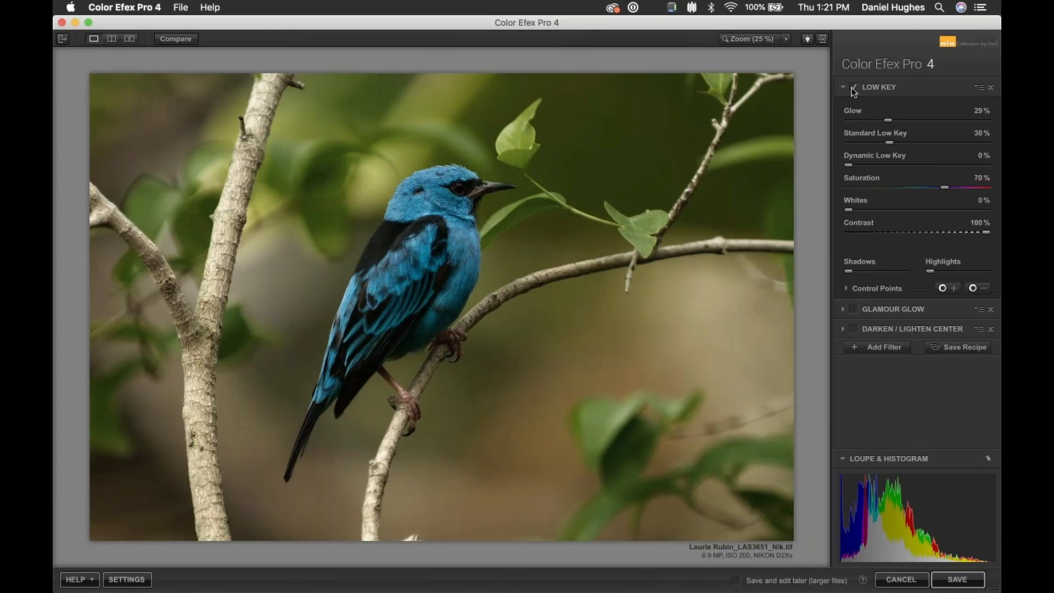
click(853, 88)
click(853, 88)
click(853, 88)
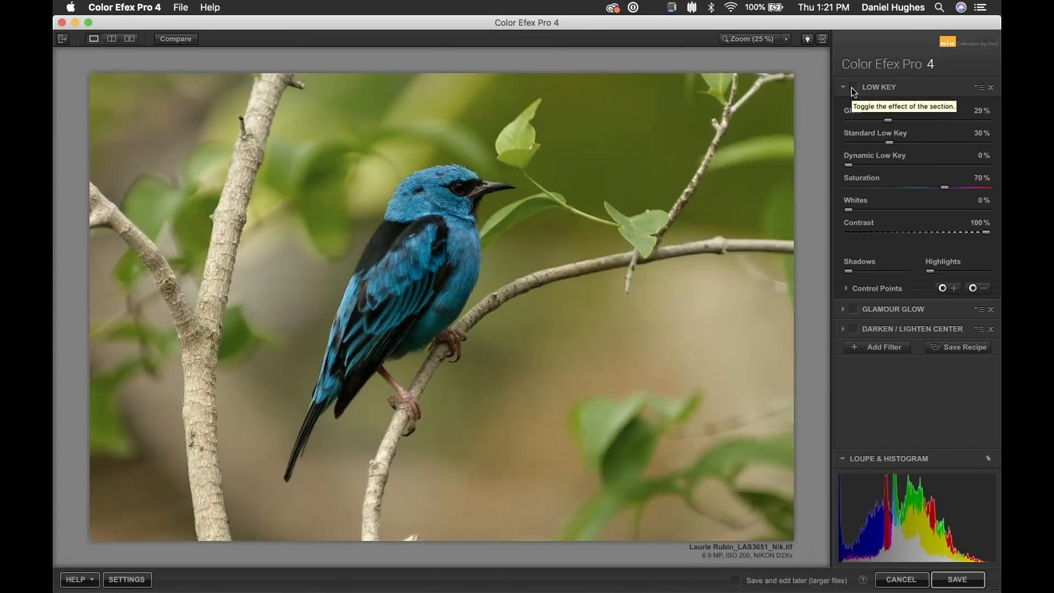
click(852, 88)
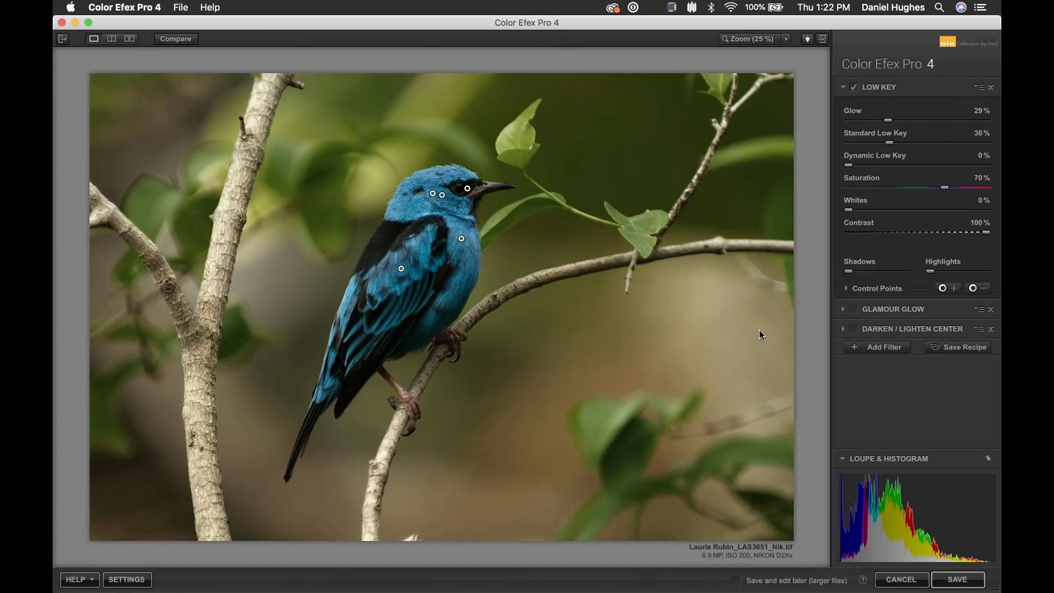
Preview the Glamour Glow effect, expand its settings and leave the filter turned on.
click(854, 309)
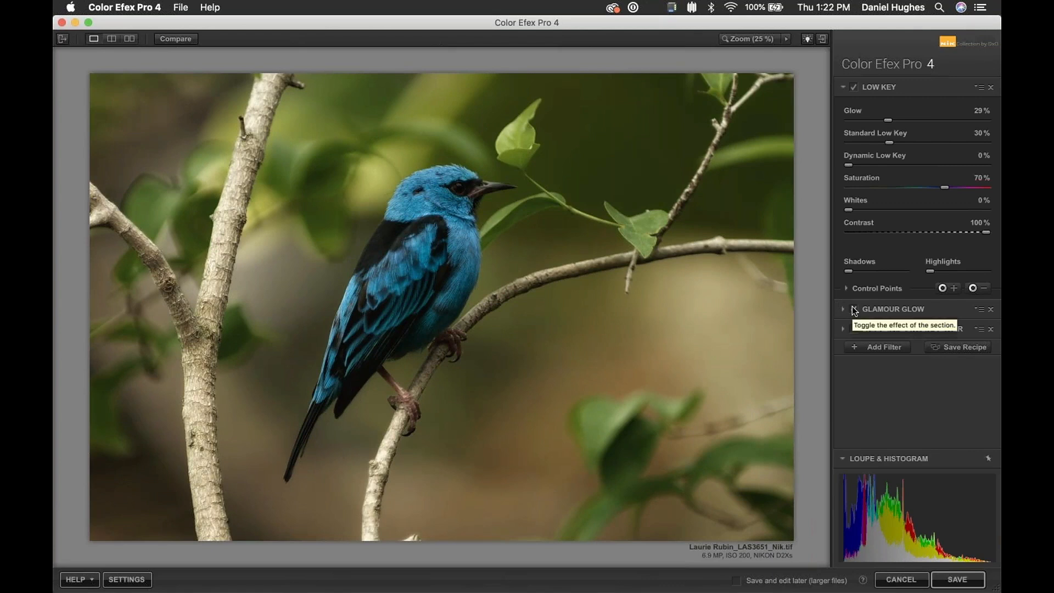
click(854, 310)
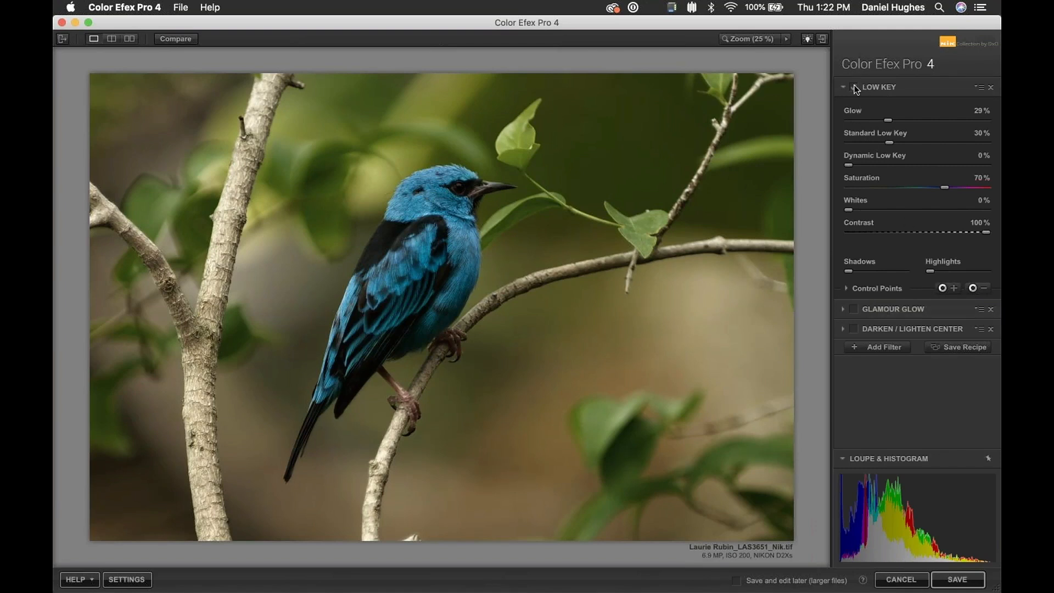
click(873, 311)
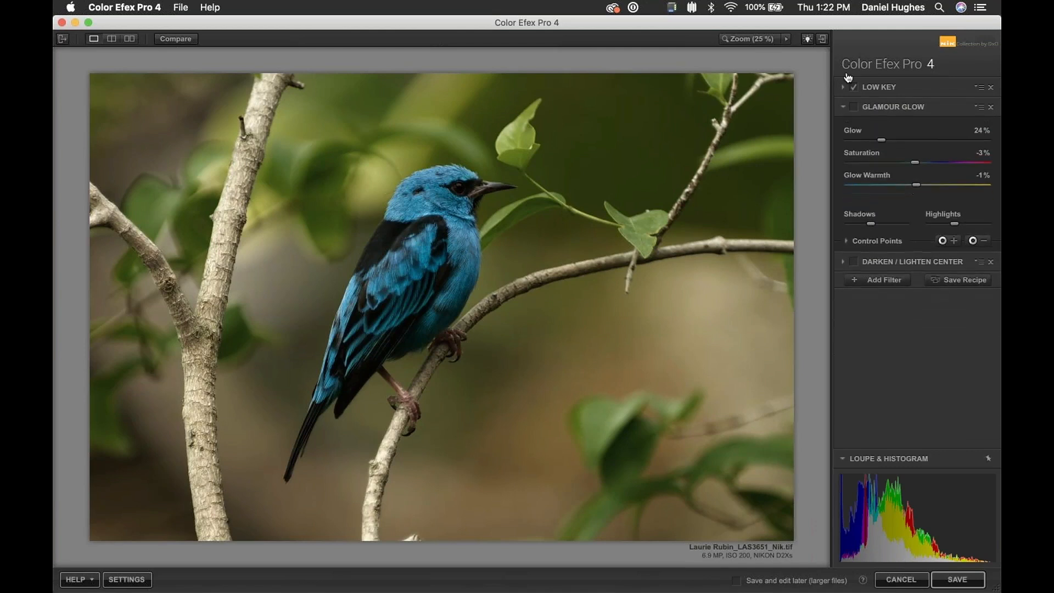
click(854, 107)
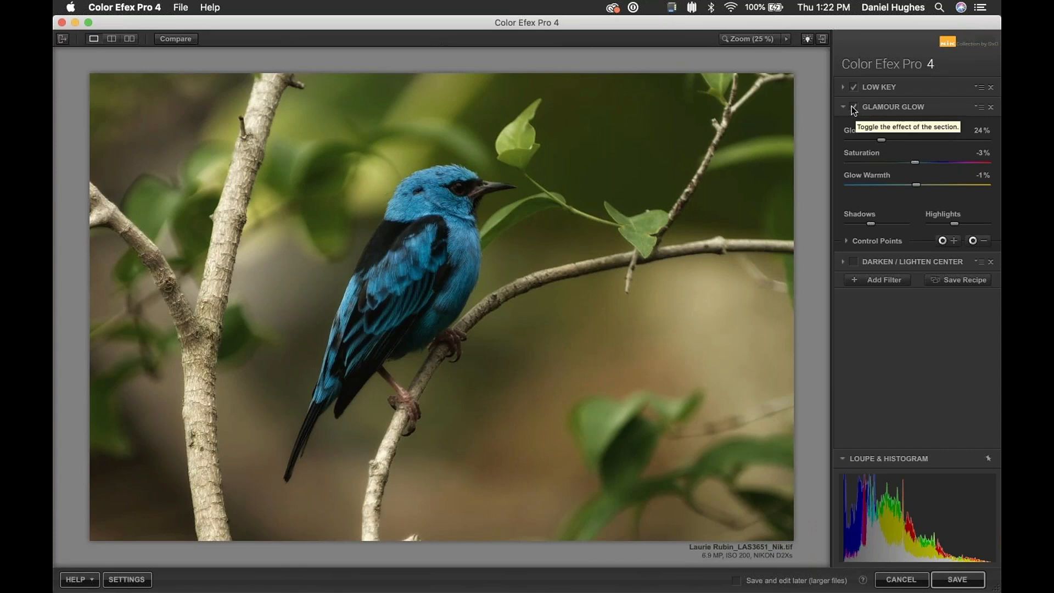
click(852, 107)
click(852, 106)
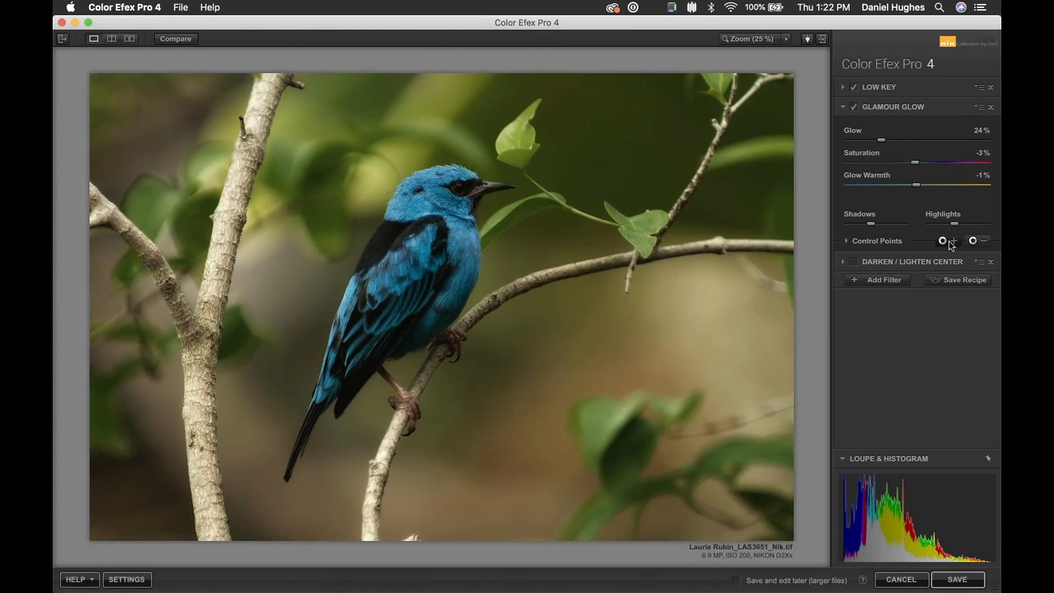
Select all five Low Key control points on the bird's head, breast and wing and copy them.
click(908, 87)
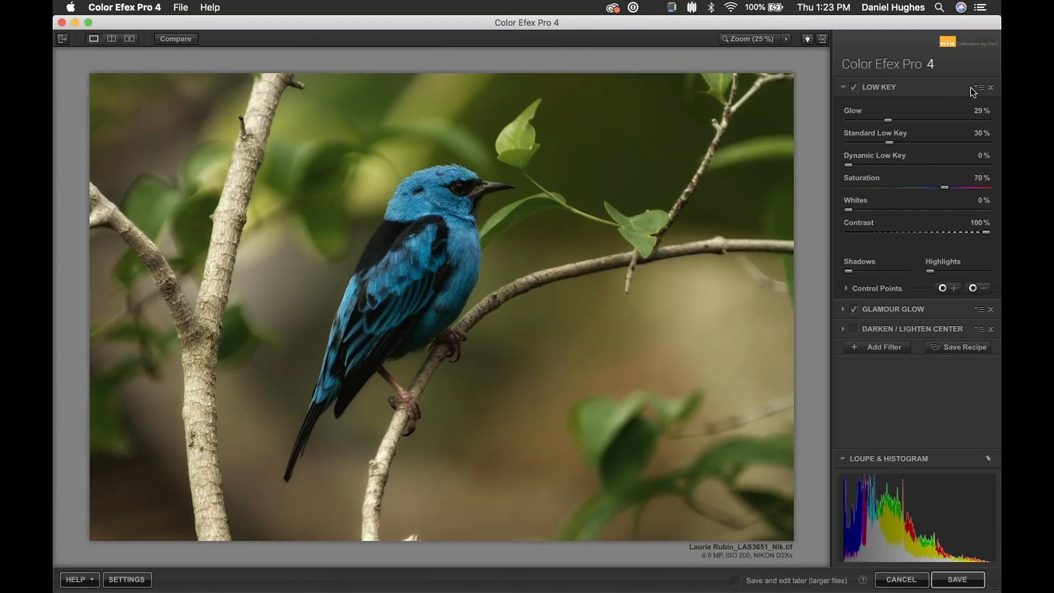
mouse_move(437, 195)
click(434, 194)
shift+click(441, 196)
click(462, 239)
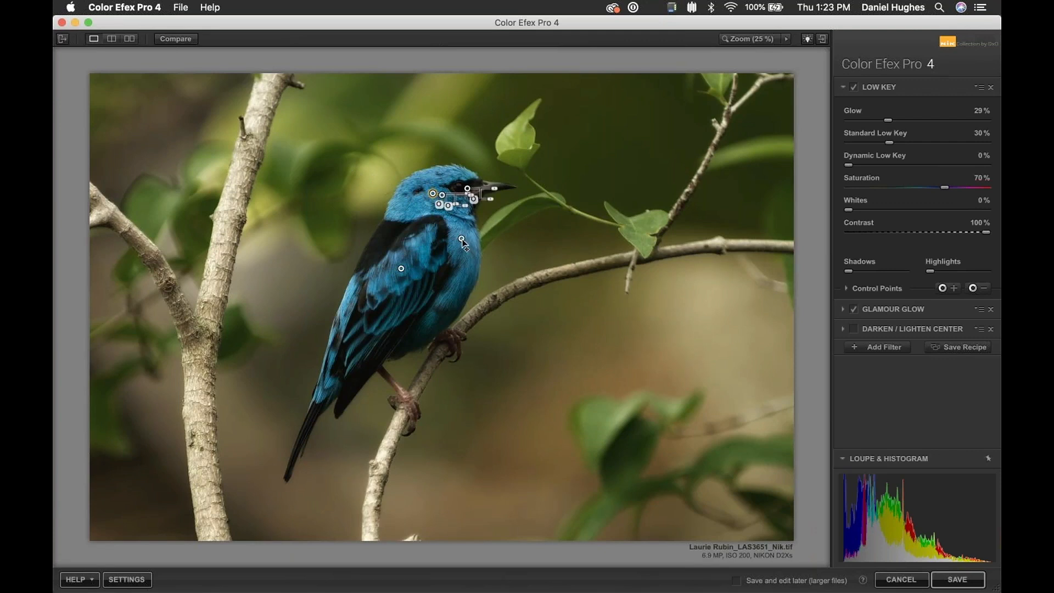
click(401, 270)
click(980, 88)
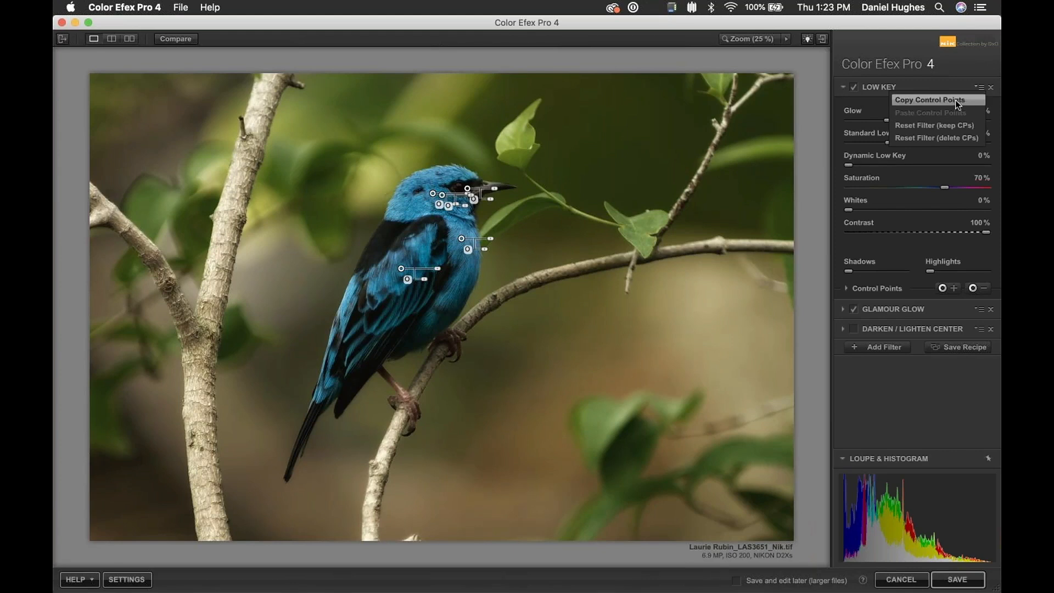
click(958, 103)
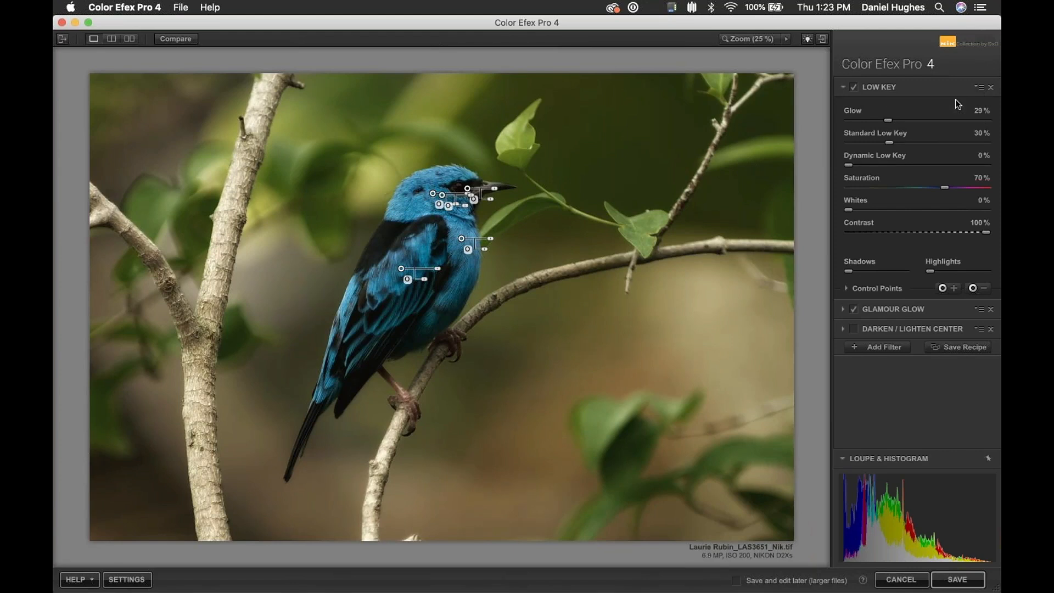
Paste the copied control points into the Glamour Glow filter and turn on Darken / Lighten Center.
click(893, 310)
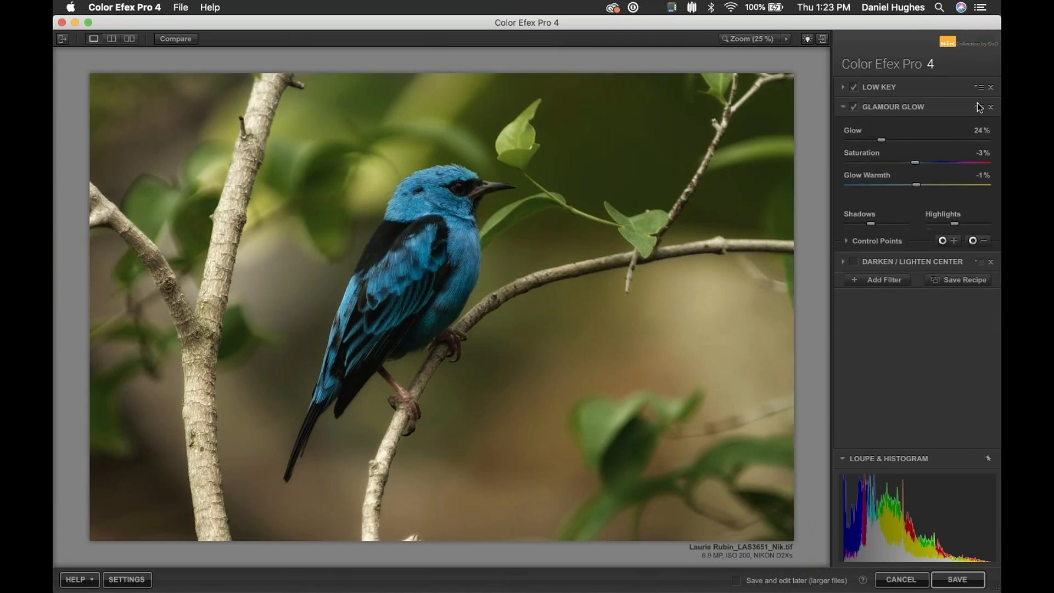
click(981, 108)
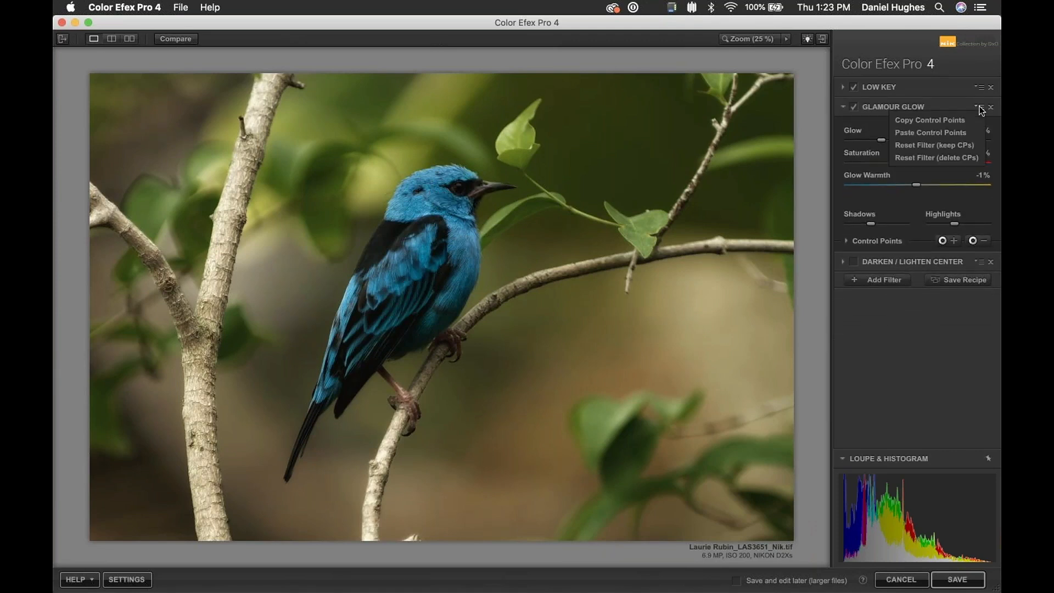
click(949, 137)
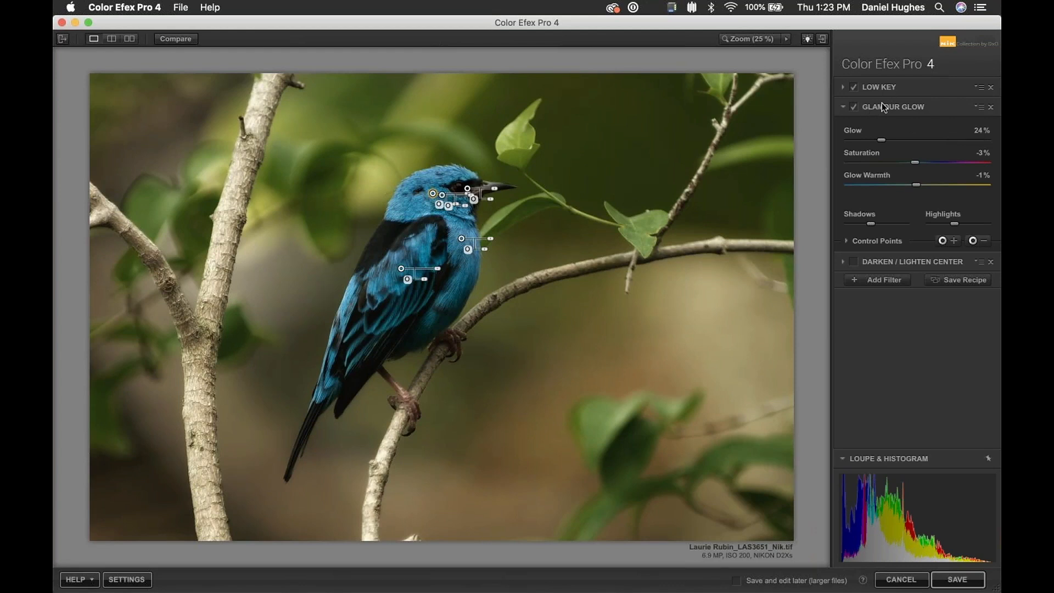
click(909, 265)
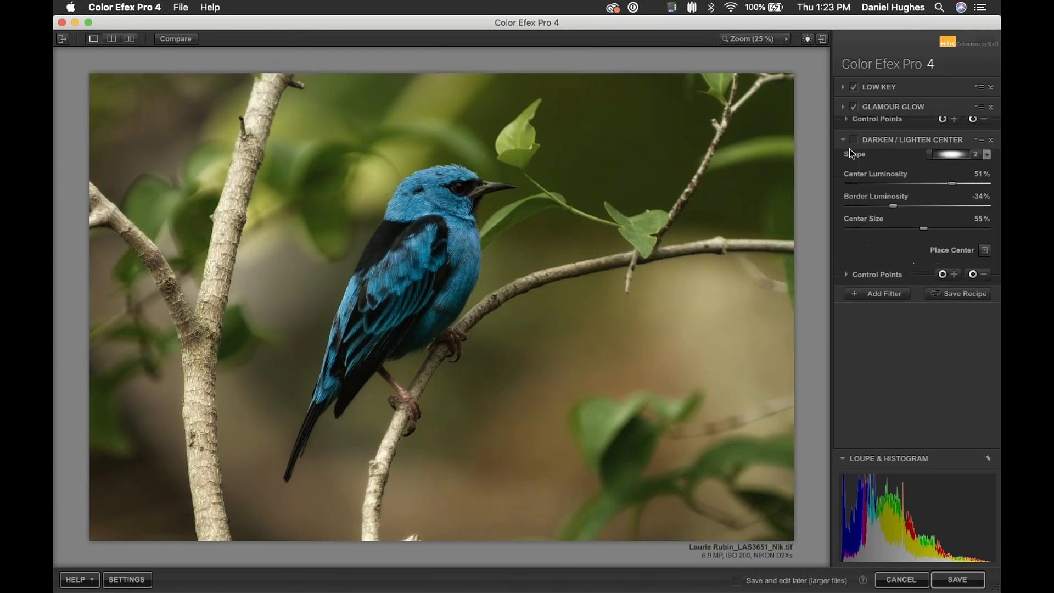
click(855, 128)
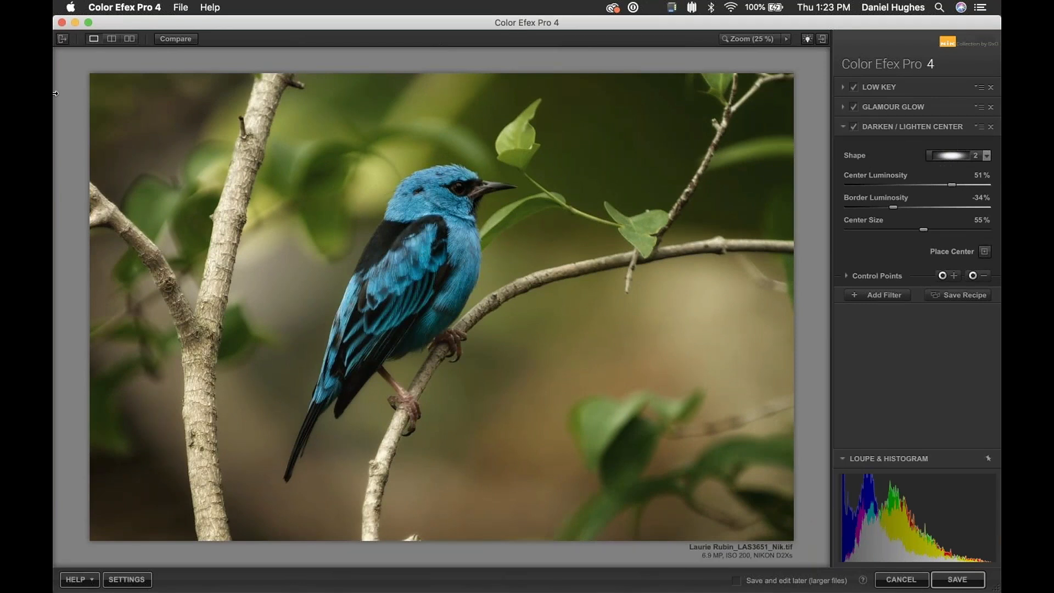
Compare the original and edited photo side by side without the side panels, and return to the single image view with the recipes showing.
click(130, 38)
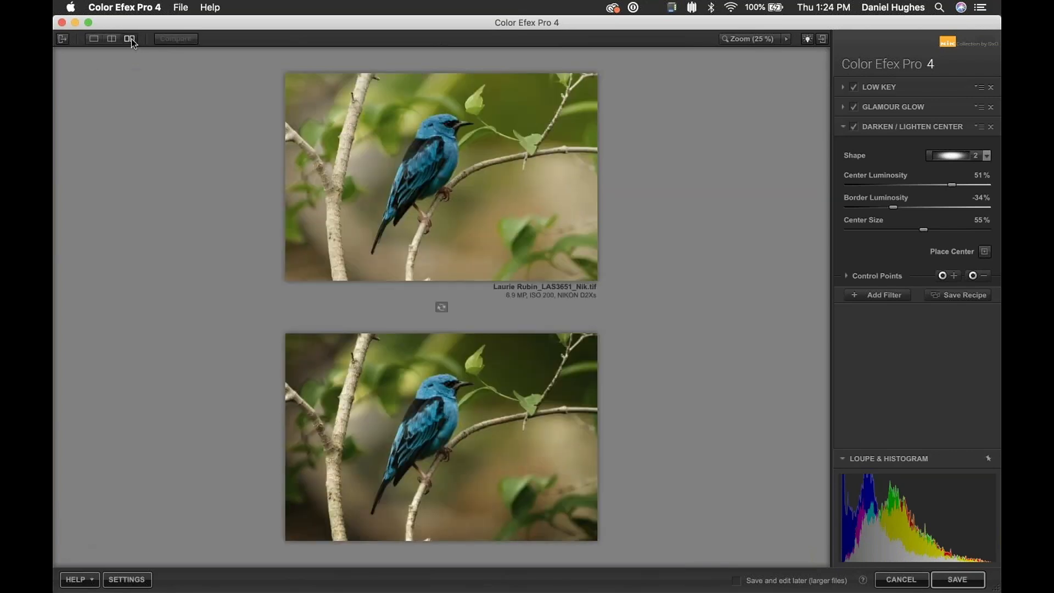
click(130, 38)
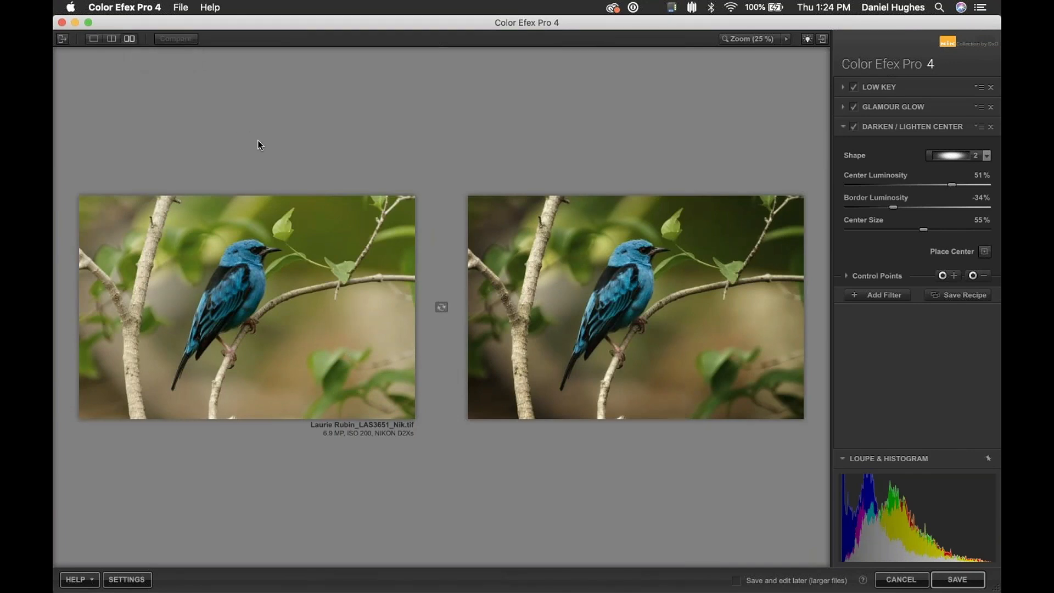
key(Tab)
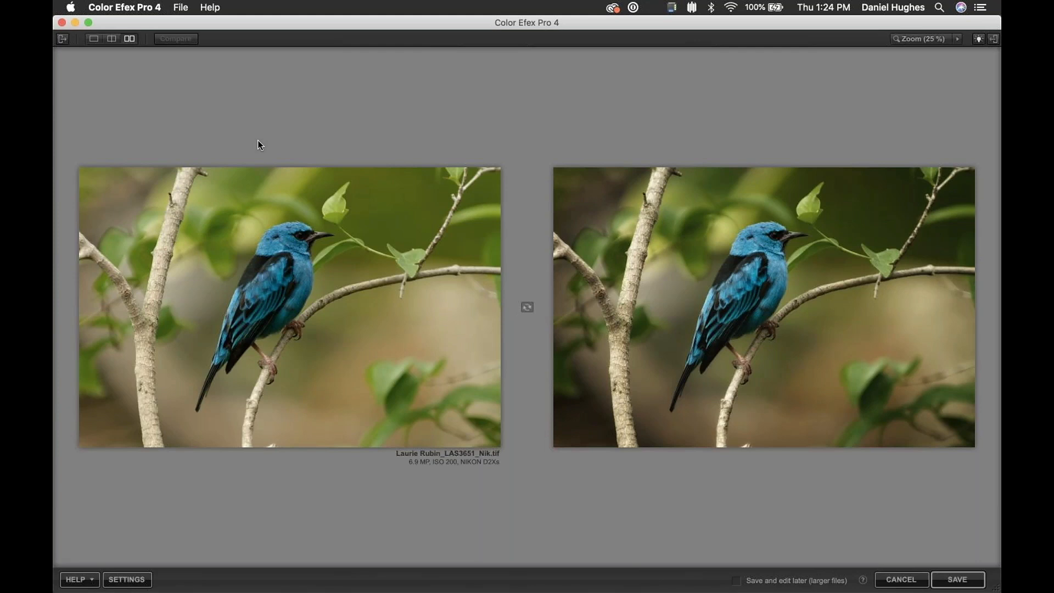
click(93, 39)
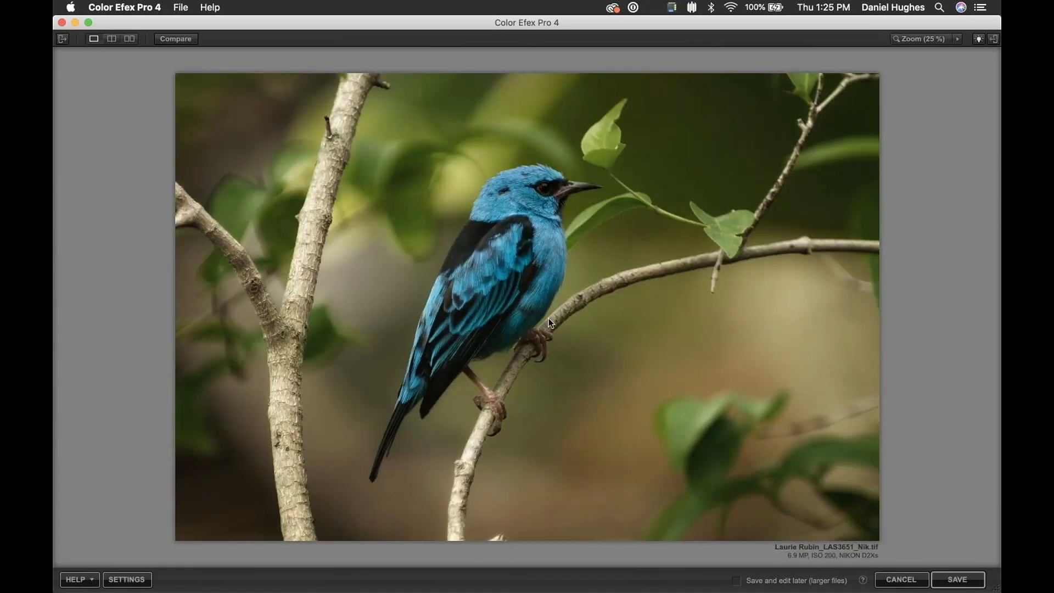
key(Tab)
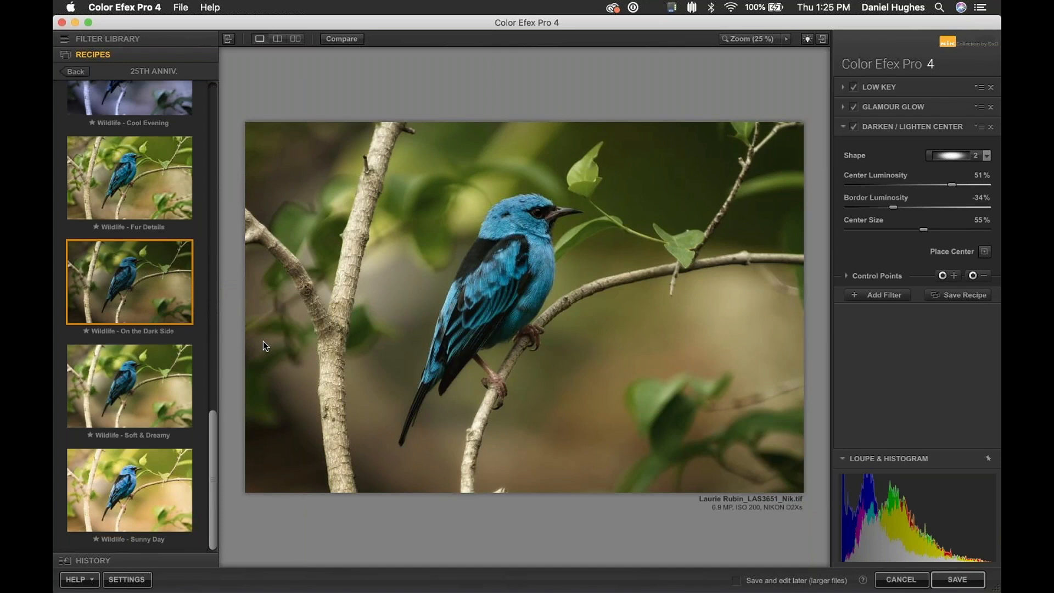
Try replacing all current filters with the Wildlife - Fur Details recipe, and undo the replacement.
click(141, 180)
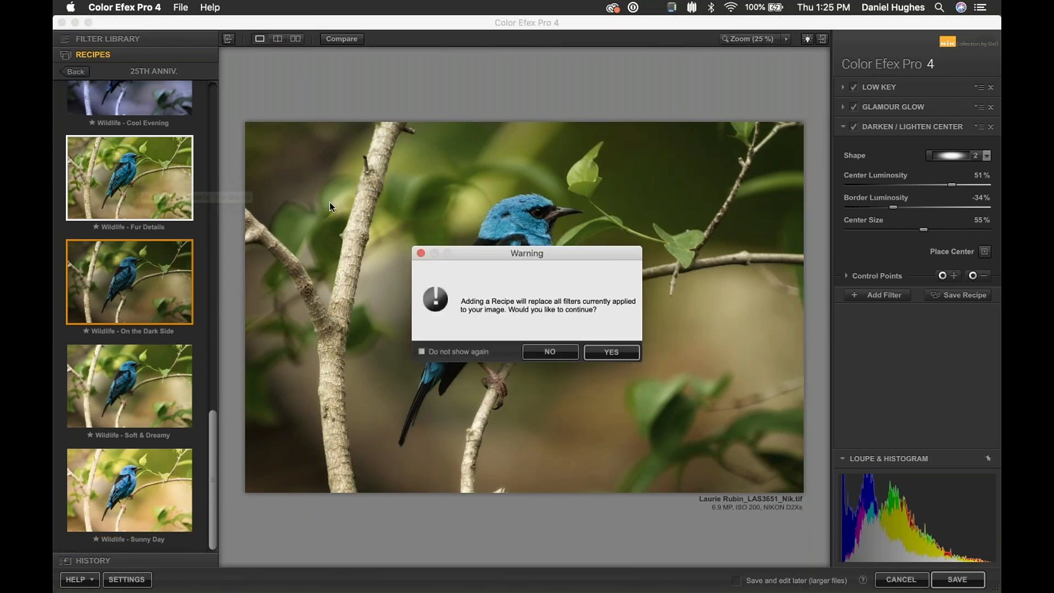
click(620, 353)
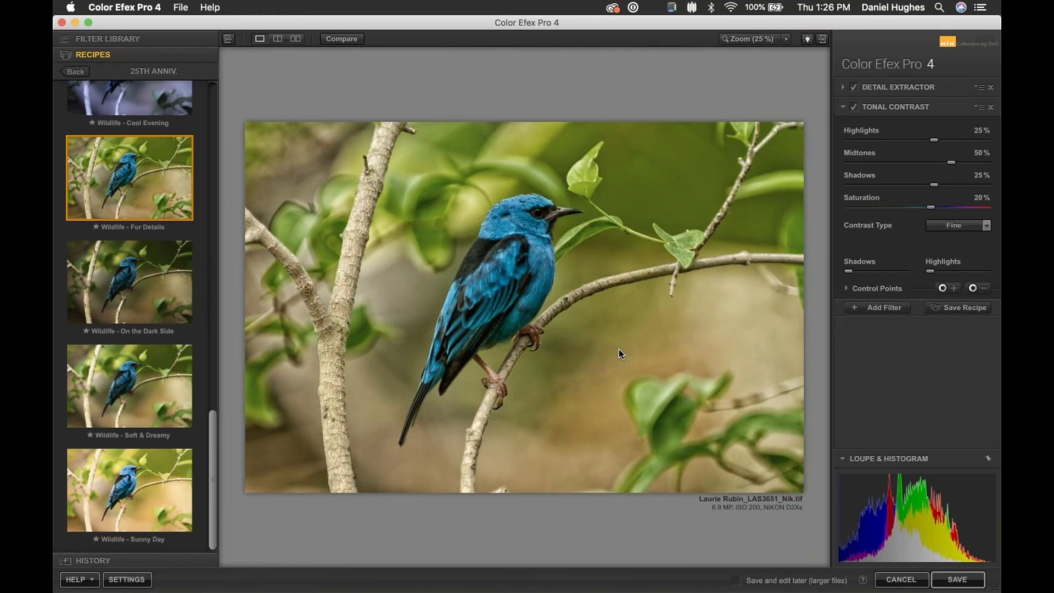
key(super+z)
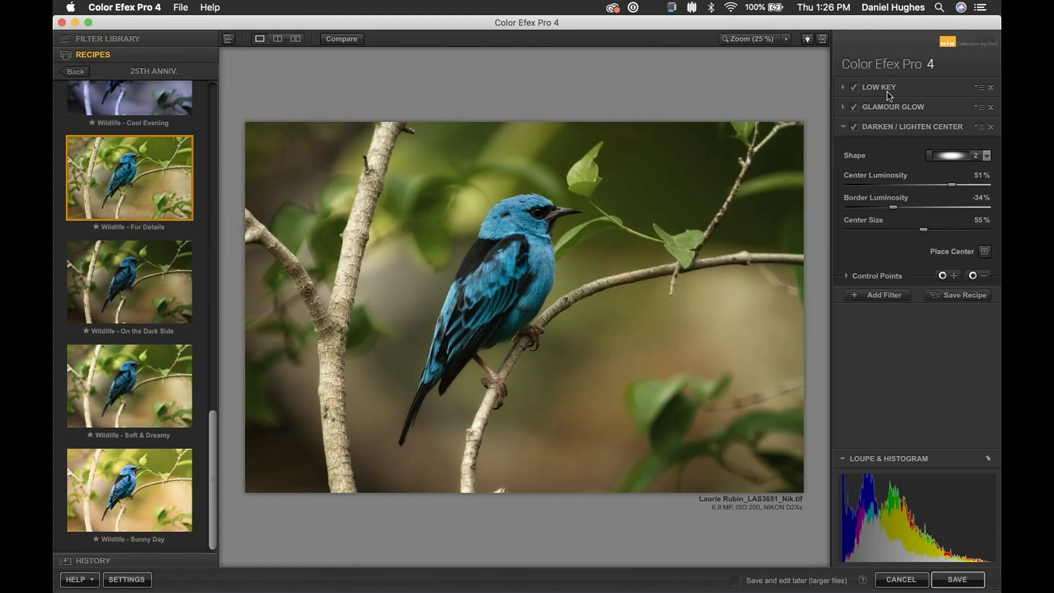
Add the Wildlife - Fur Details filters to the existing stack, with Tonal Contrast turned off and the Detail Extractor settings expanded.
click(134, 178)
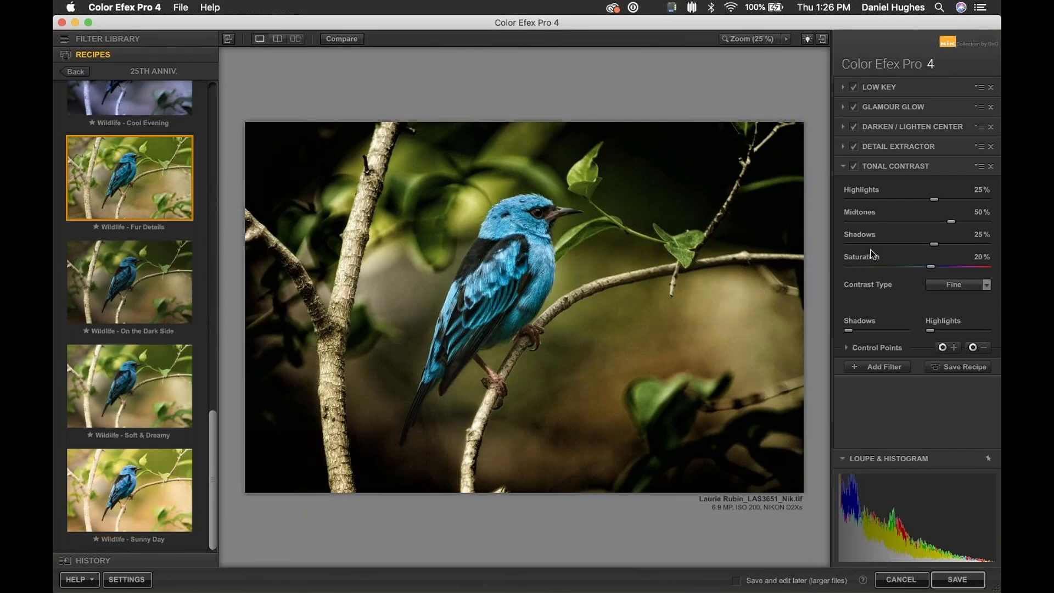
click(859, 164)
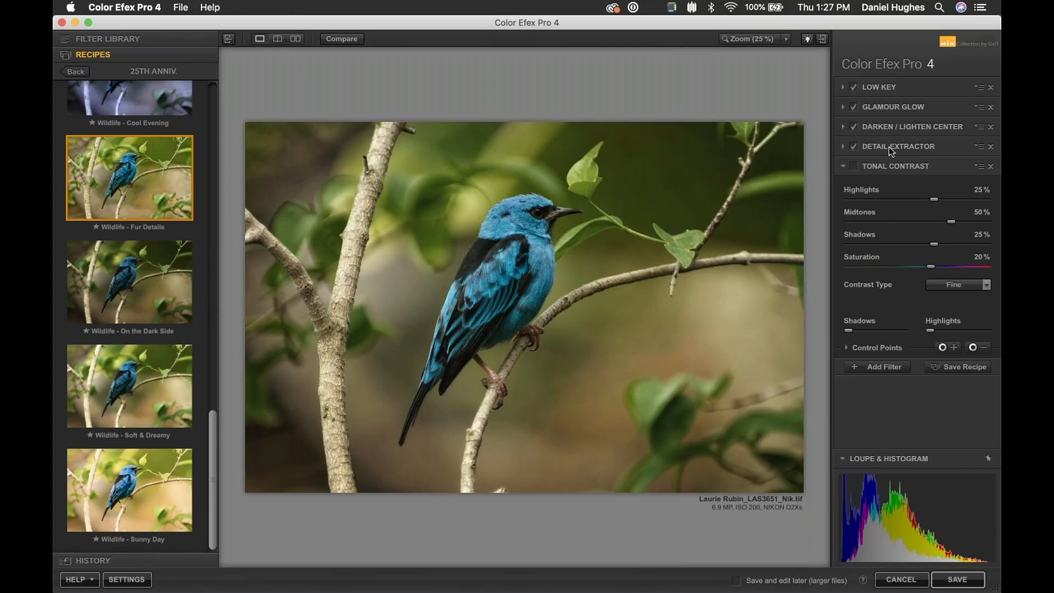
click(855, 166)
click(880, 146)
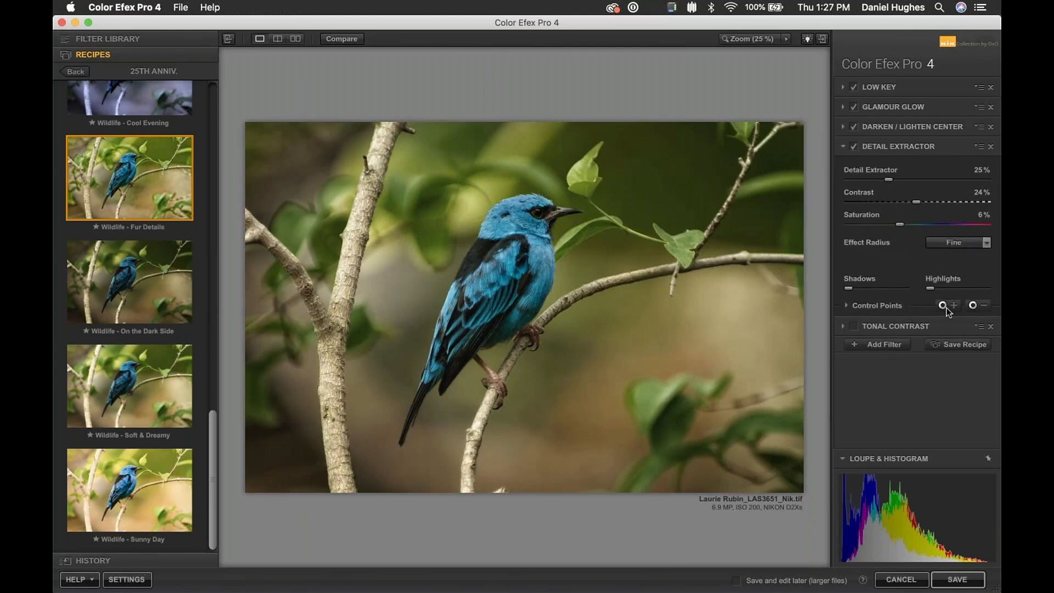
Place Detail Extractor control points on the bird's head, chest and wing, and set Detail Extractor to 23% and Contrast to 6%.
click(525, 222)
drag(558, 223, 490, 286)
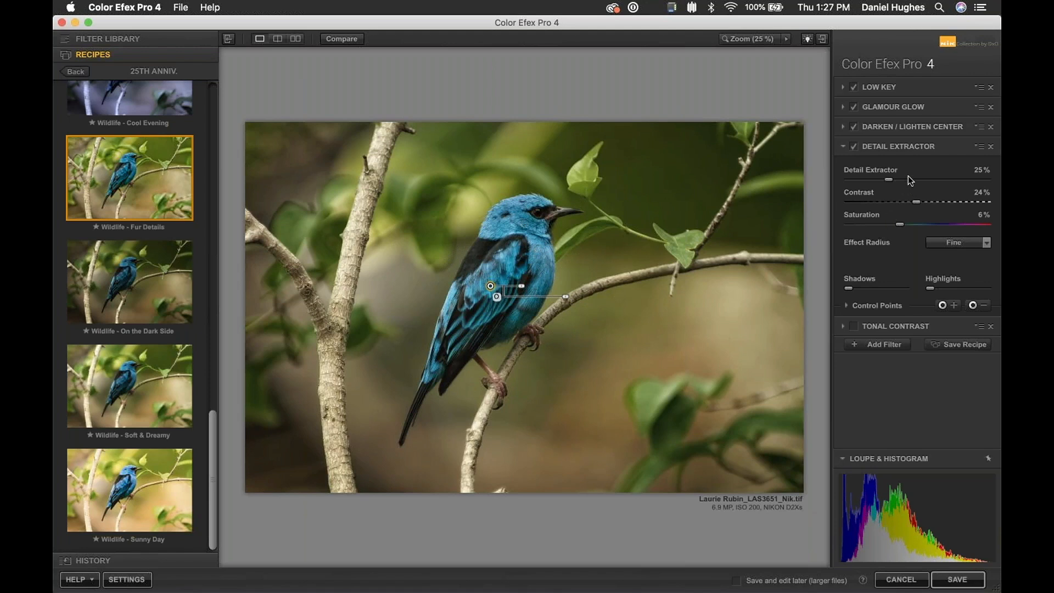
click(935, 179)
click(885, 179)
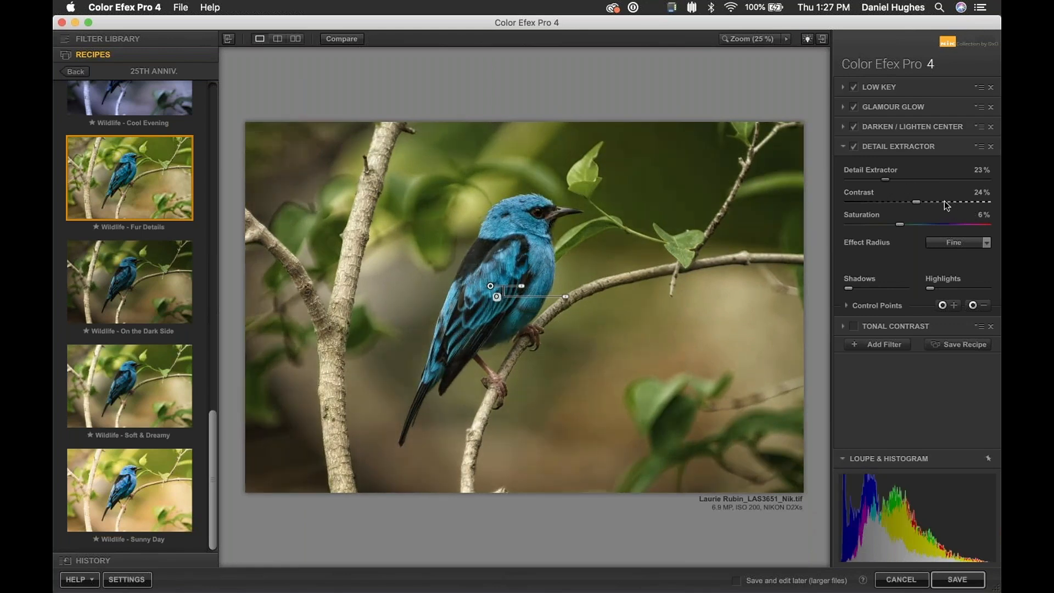
click(901, 201)
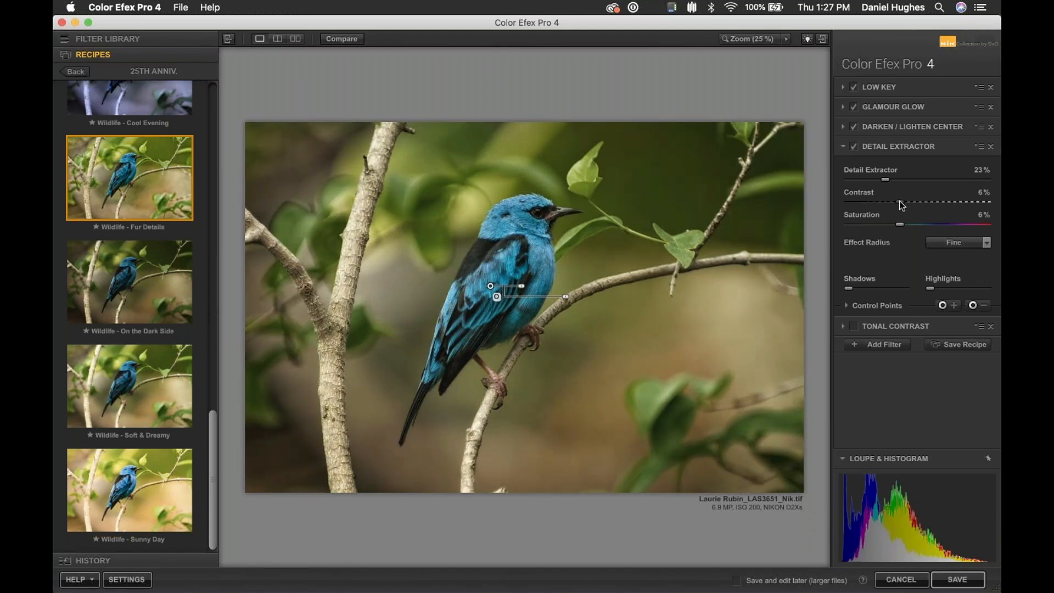
Nudge the wing control point upward and add one at the bird's eye, and check the photo with Detail Extractor off and on.
drag(491, 286, 492, 280)
drag(526, 222, 545, 212)
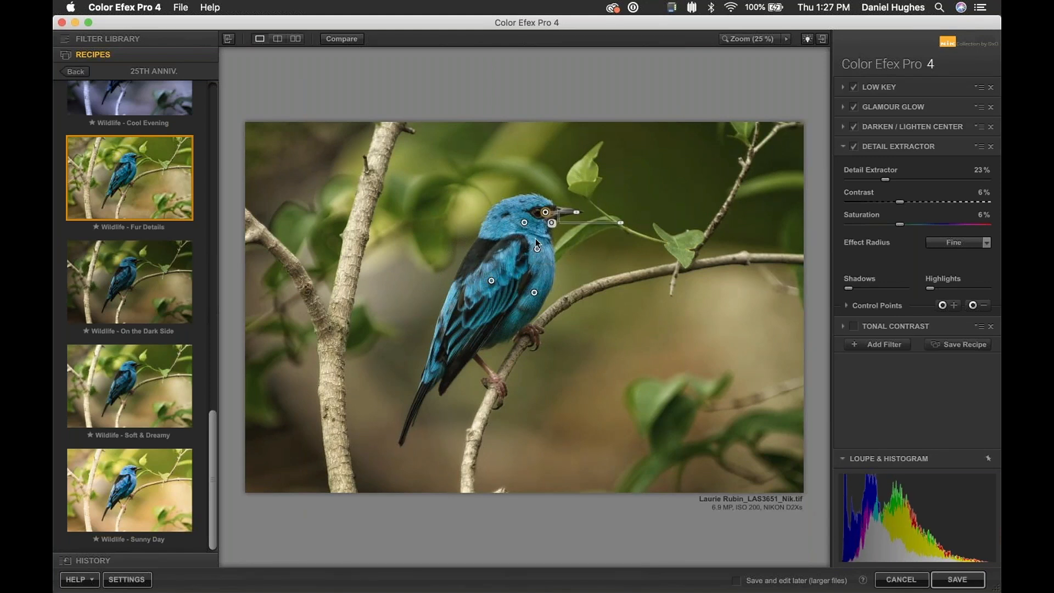
click(853, 147)
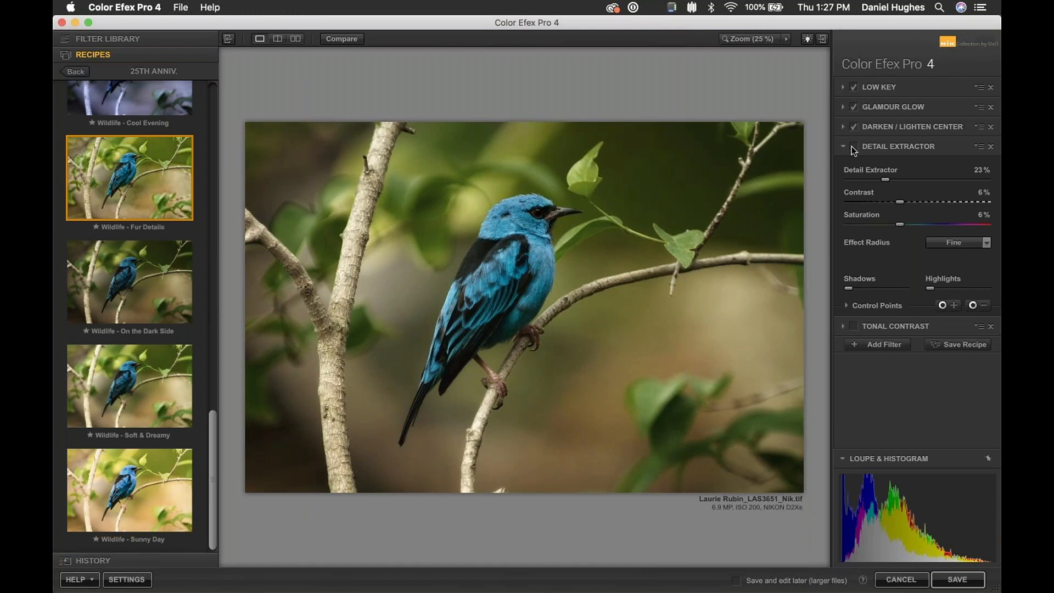
click(854, 147)
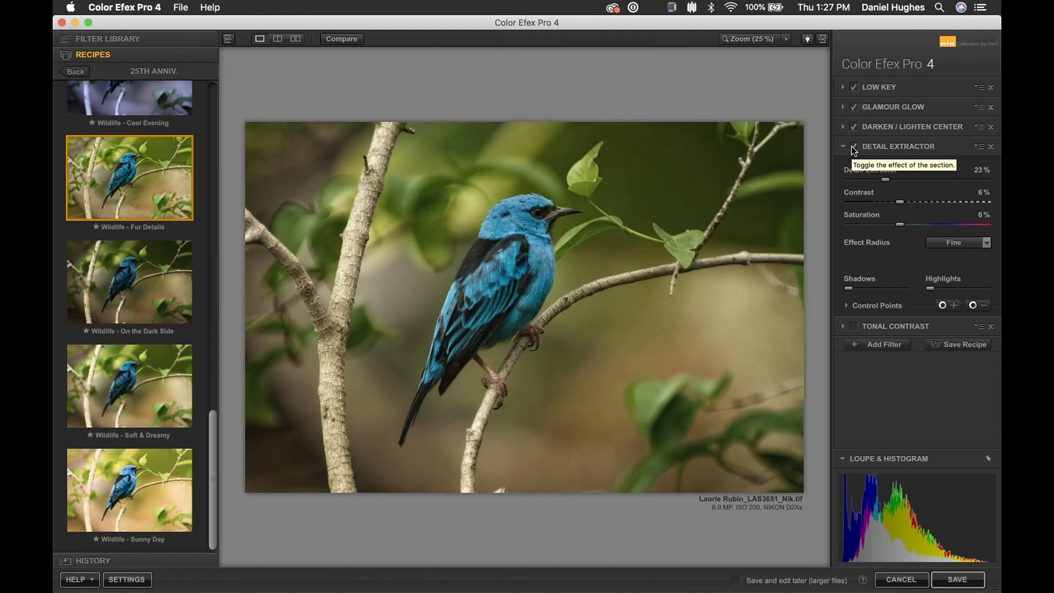
Show the masks of all Detail Extractor control points and lower the filter's overall control point Opacity to 0%.
click(866, 306)
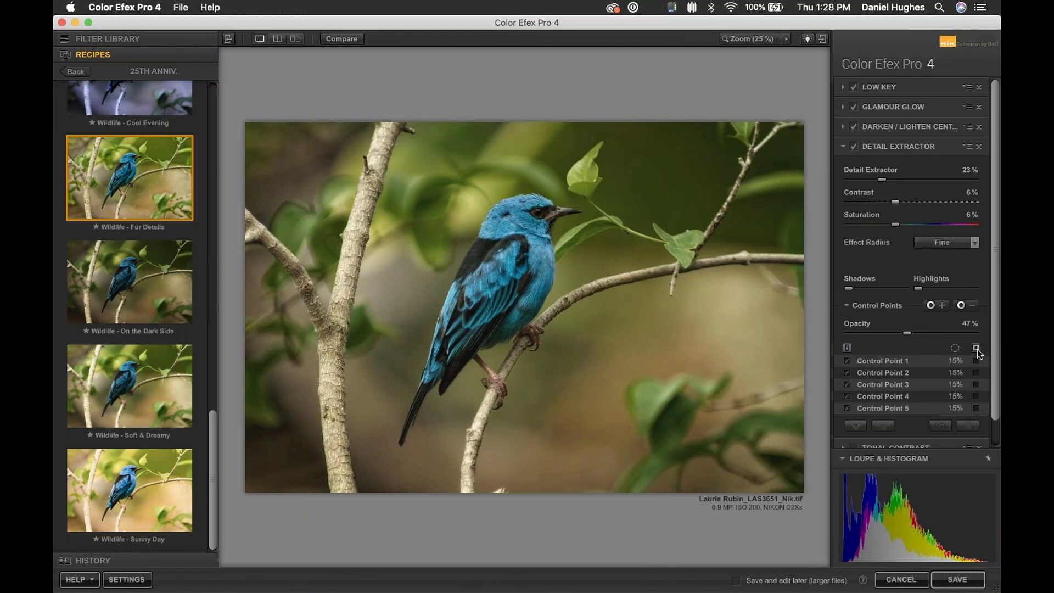
mouse_move(907, 333)
mouse_down()
mouse_move(940, 333)
mouse_move(888, 333)
mouse_move(889, 324)
mouse_up()
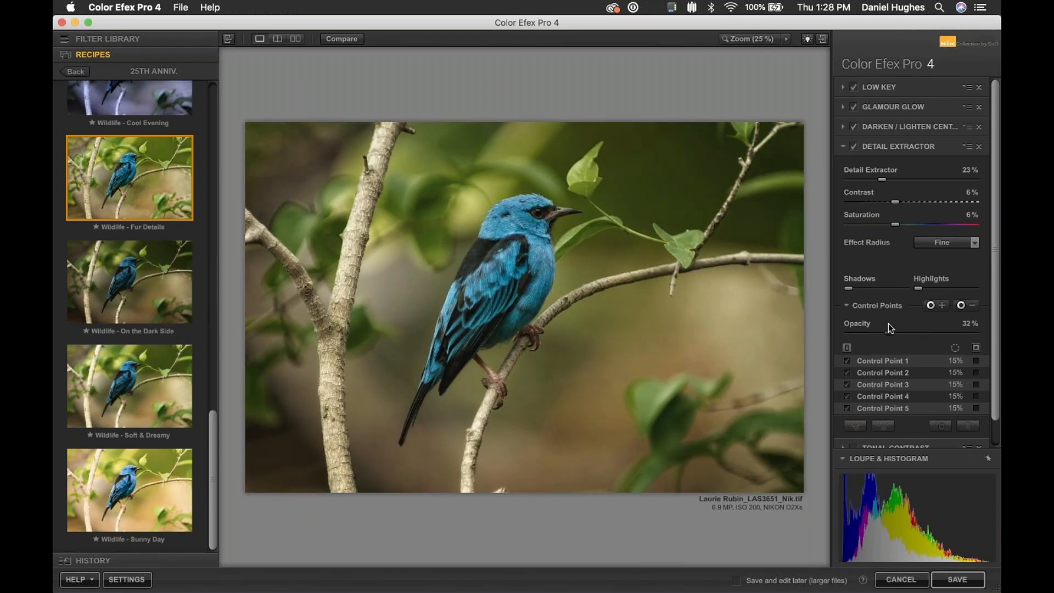
click(977, 349)
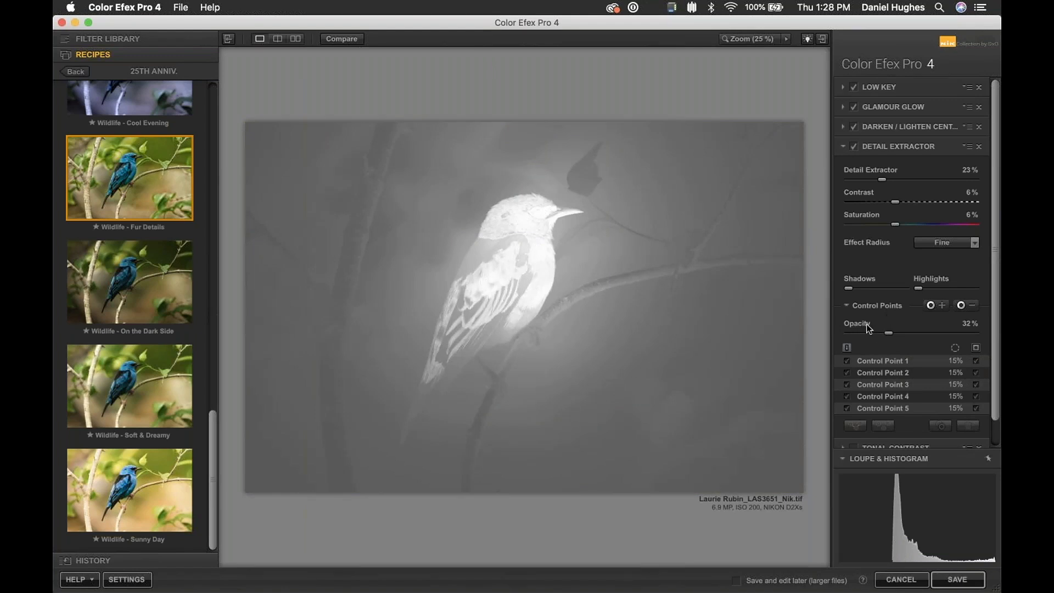
drag(888, 333, 821, 330)
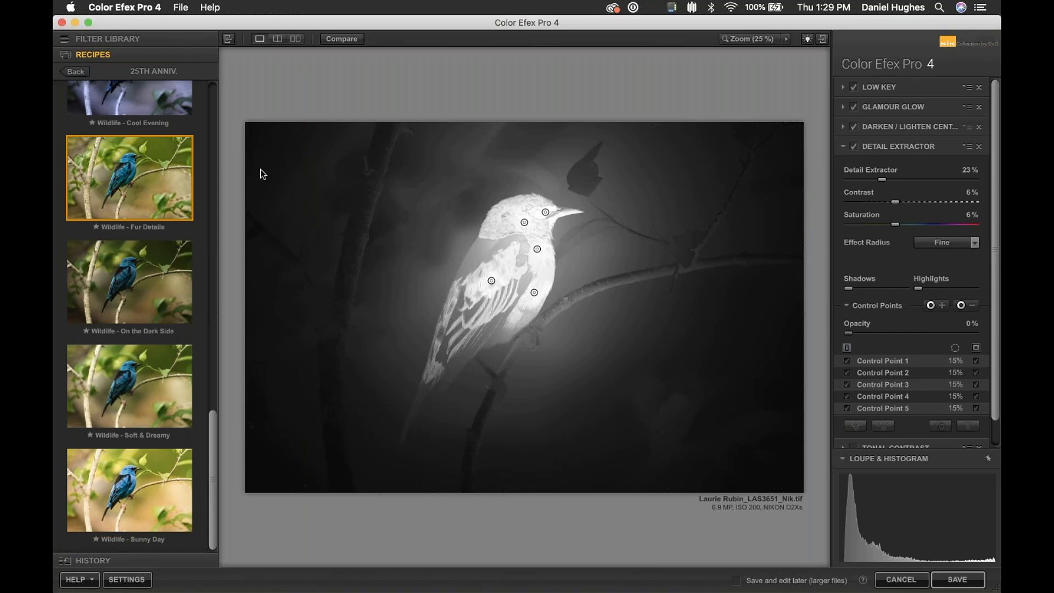
Add negative control points to the background in front of and behind the bird, sized 85% and 68%.
click(974, 306)
click(580, 251)
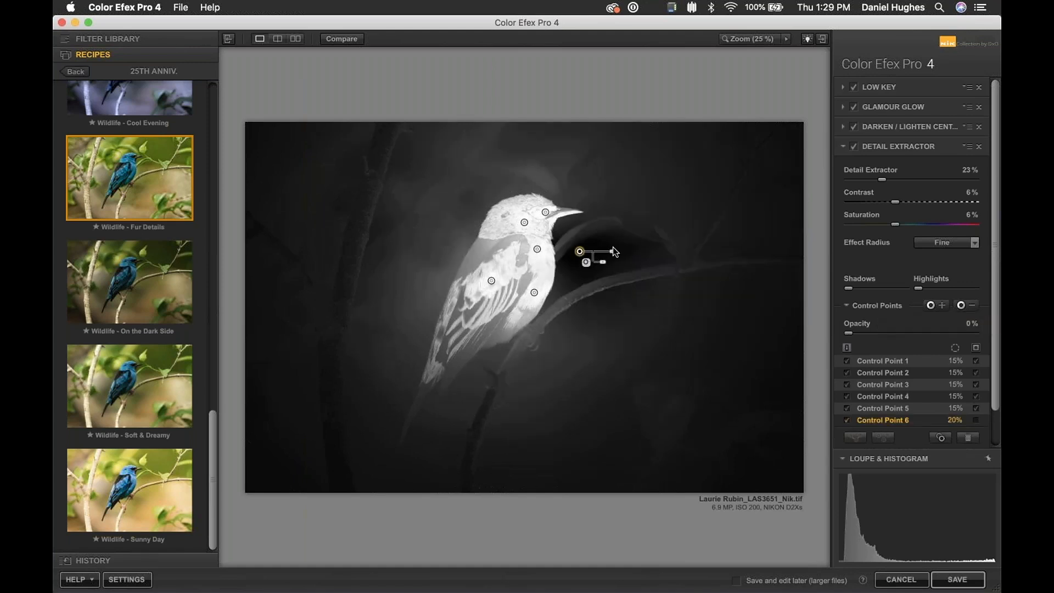
drag(615, 254, 650, 256)
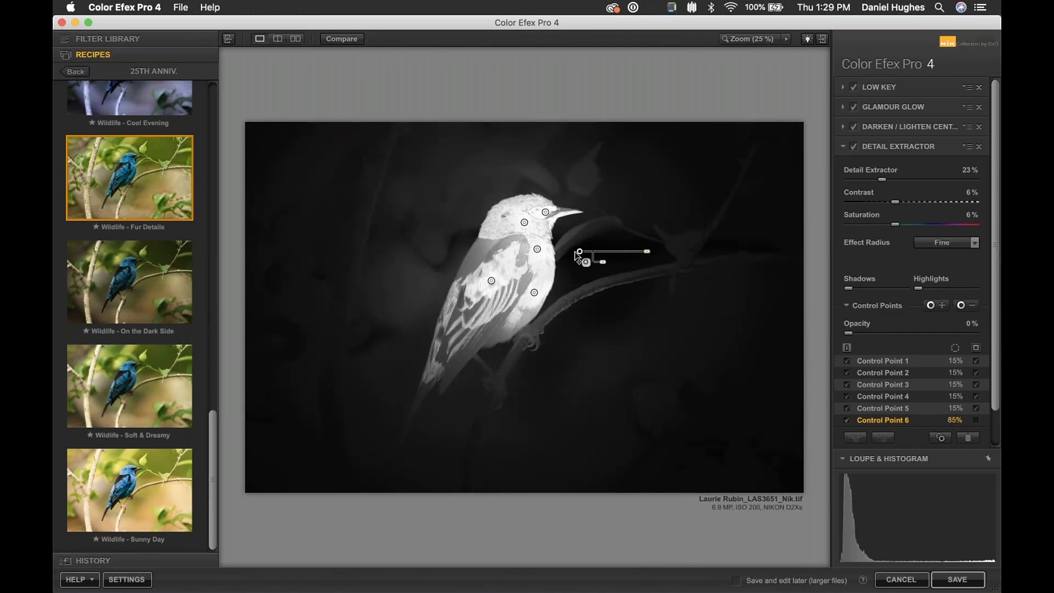
mouse_move(579, 251)
mouse_down()
mouse_move(569, 240)
mouse_move(589, 304)
mouse_move(581, 196)
mouse_move(414, 208)
mouse_move(410, 228)
mouse_move(541, 156)
mouse_move(623, 254)
mouse_move(598, 252)
mouse_up()
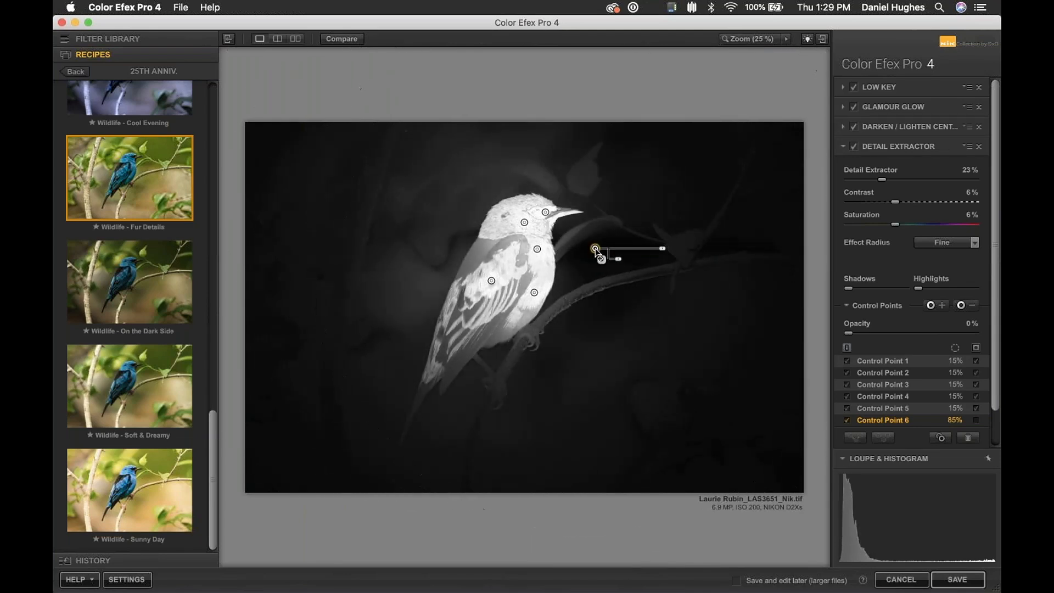
click(973, 306)
click(423, 280)
drag(462, 282, 432, 239)
click(626, 261)
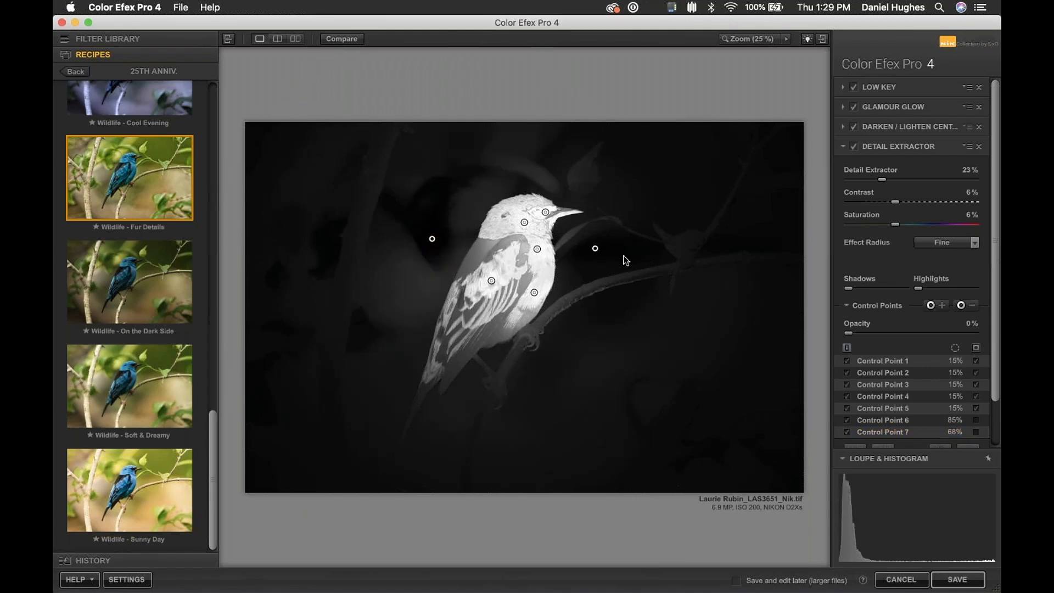
Test the chest control point's mask on the upper branch, return it to the chest with a duplicate beside it, and hide the masks.
click(538, 250)
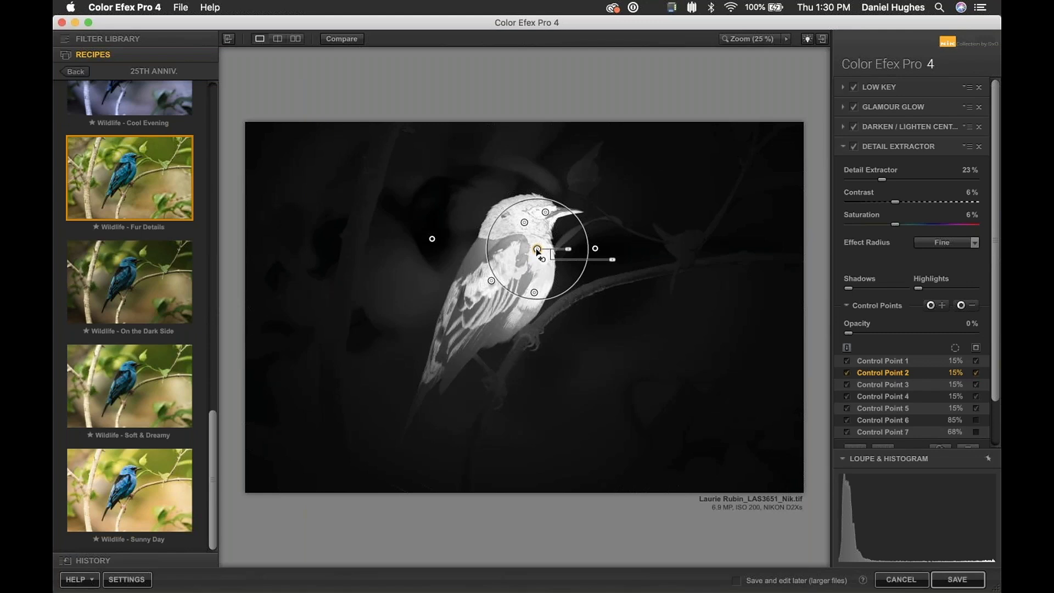
drag(538, 251, 725, 212)
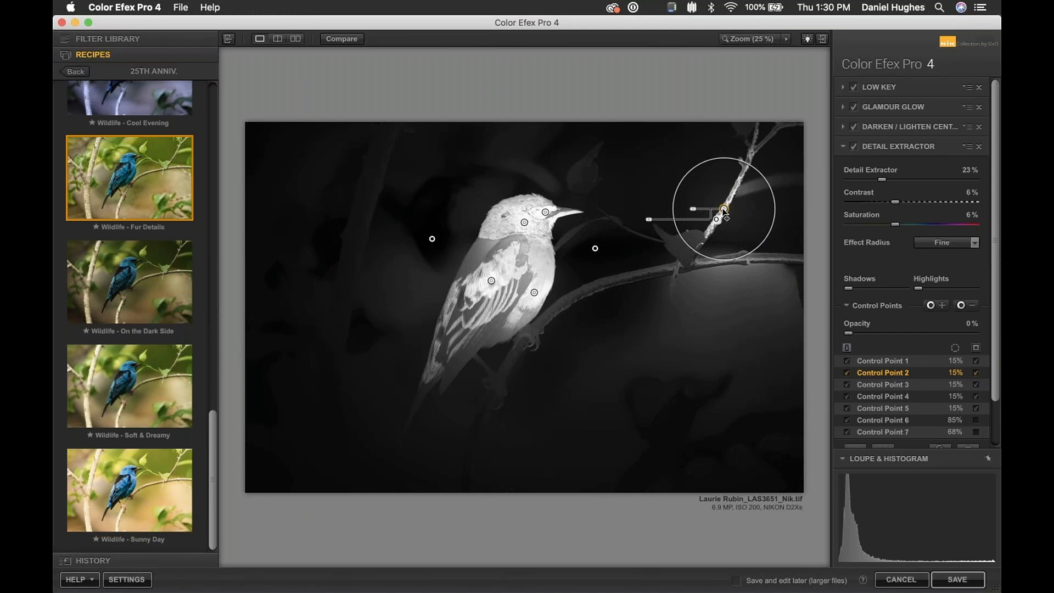
drag(725, 212, 538, 257)
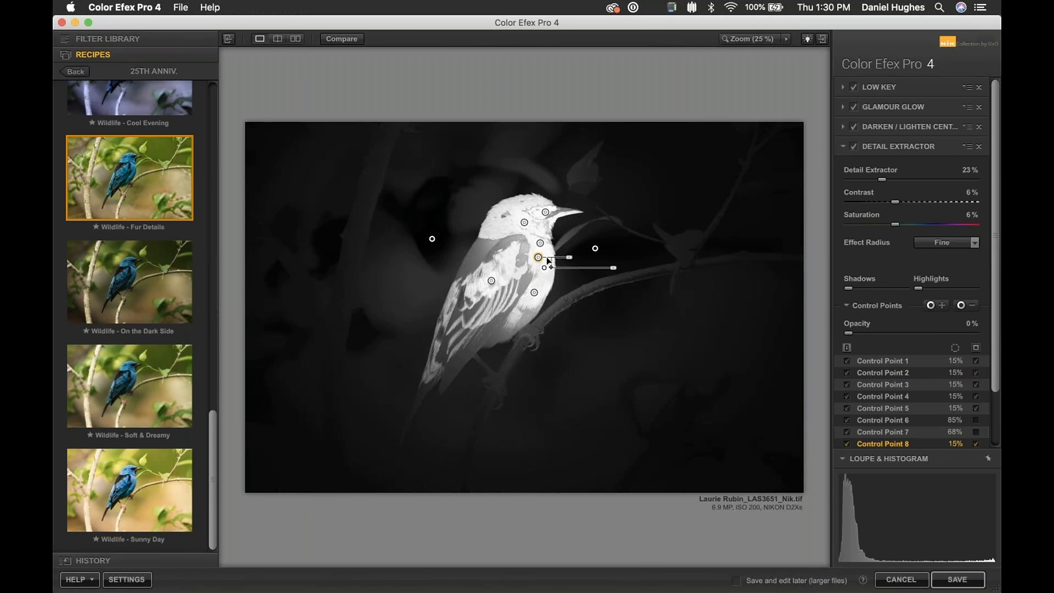
click(975, 348)
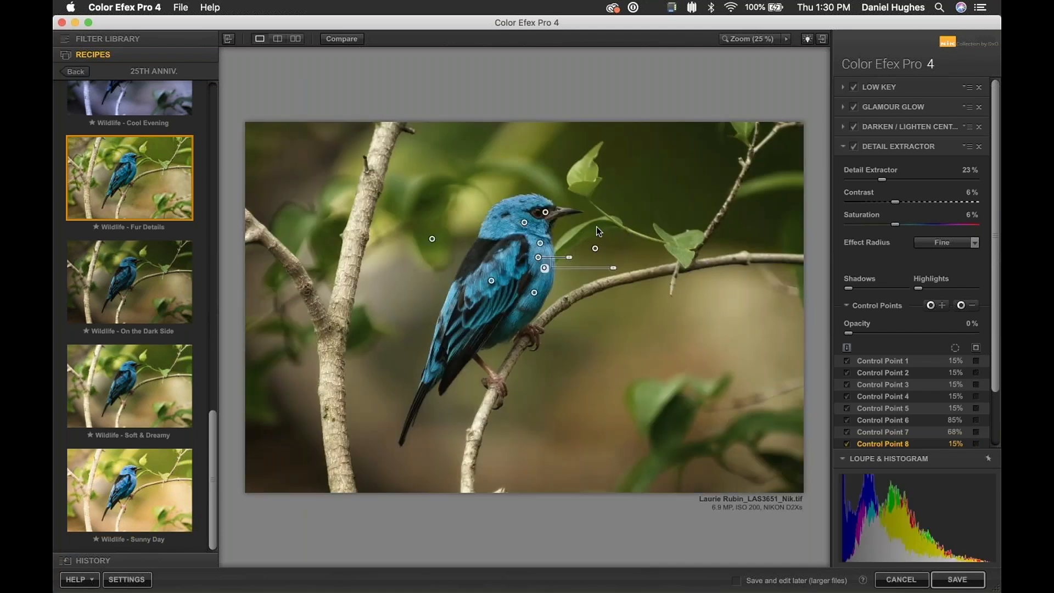
Compare the bird's feather detail with the Detail Extractor filter turned off and on.
click(529, 232)
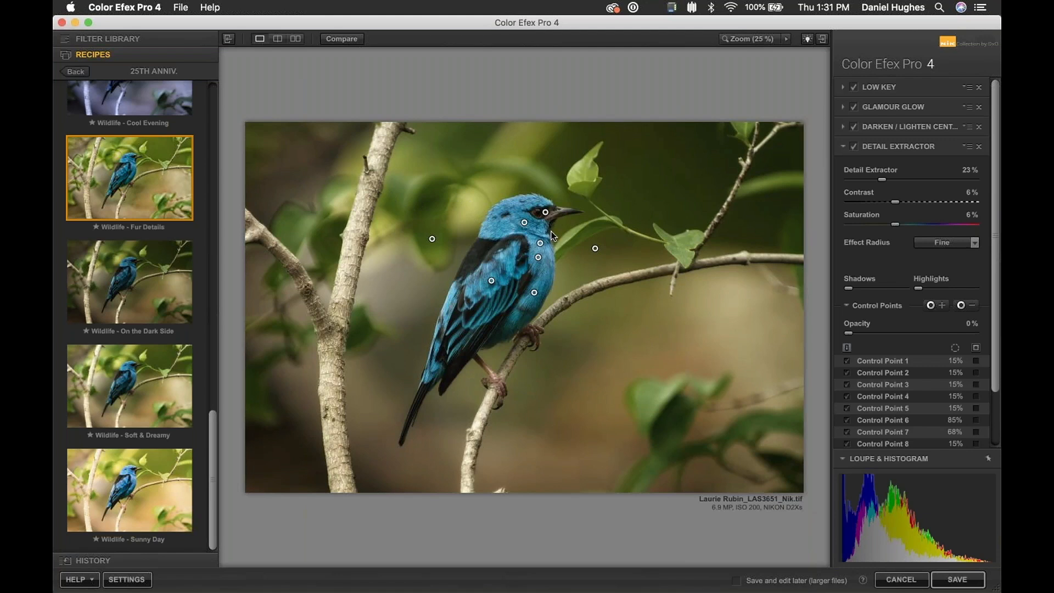
click(525, 224)
click(455, 269)
click(854, 146)
click(853, 145)
mouse_move(585, 283)
mouse_move(456, 271)
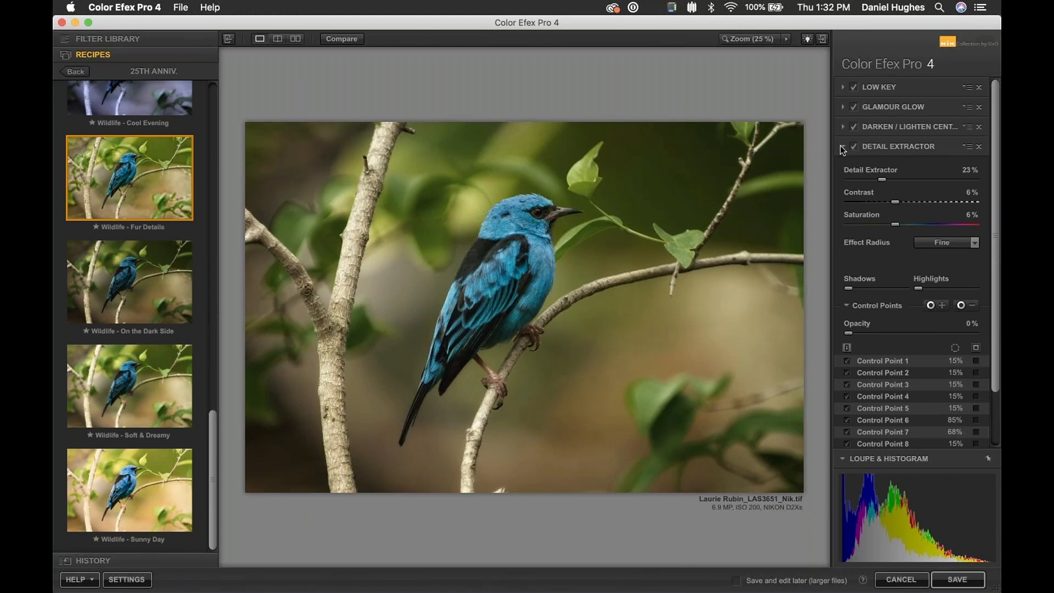
Select all eight Detail Extractor control points on and around the bird and copy them.
mouse_move(462, 241)
click(595, 249)
shift+click(546, 212)
shift+click(525, 223)
shift+click(540, 243)
shift+click(539, 257)
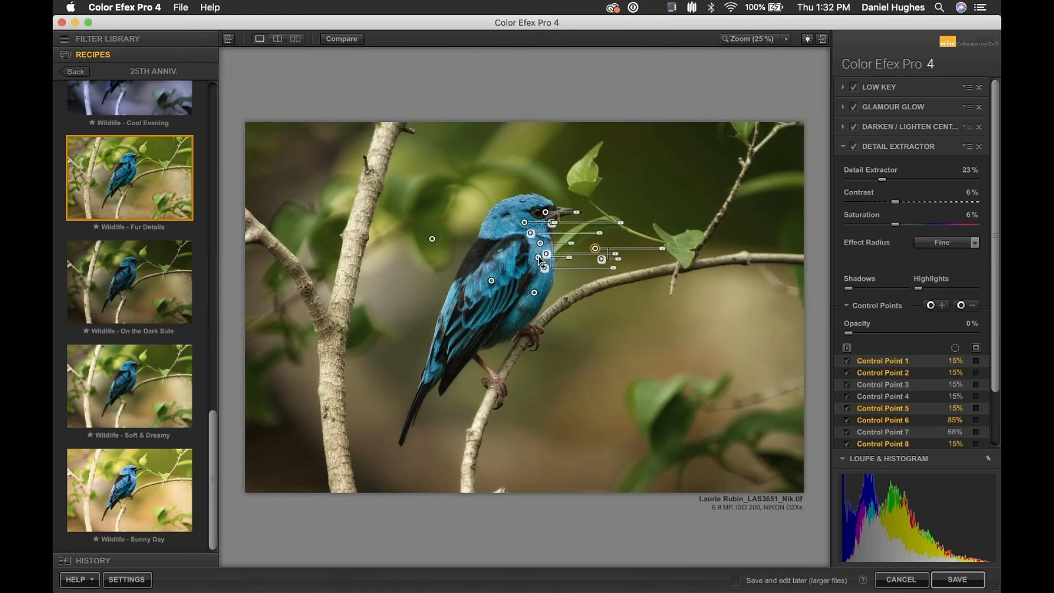
shift+click(536, 295)
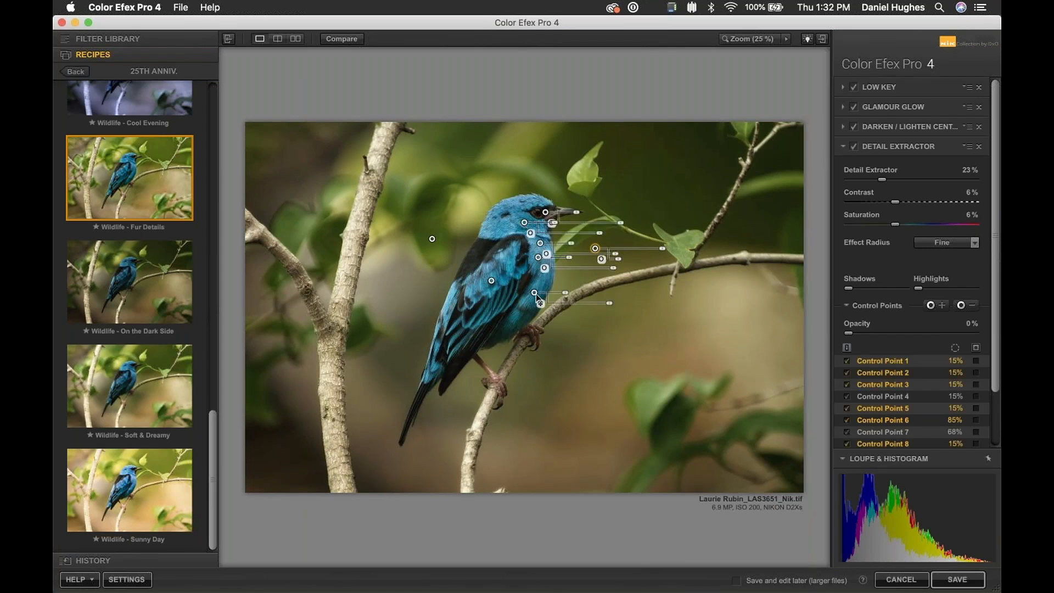
shift+click(491, 281)
shift+click(432, 238)
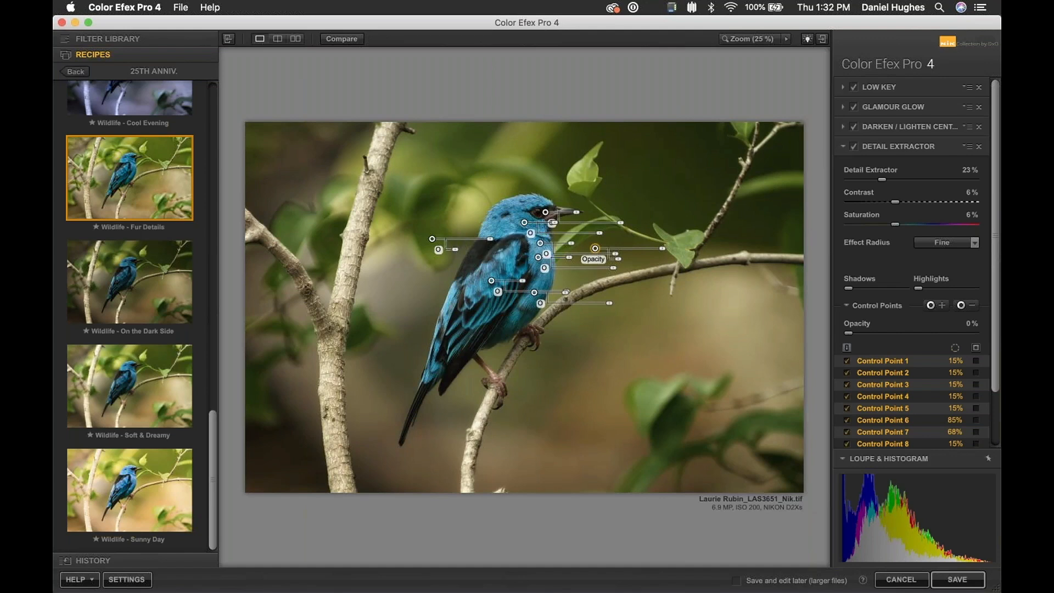
click(969, 147)
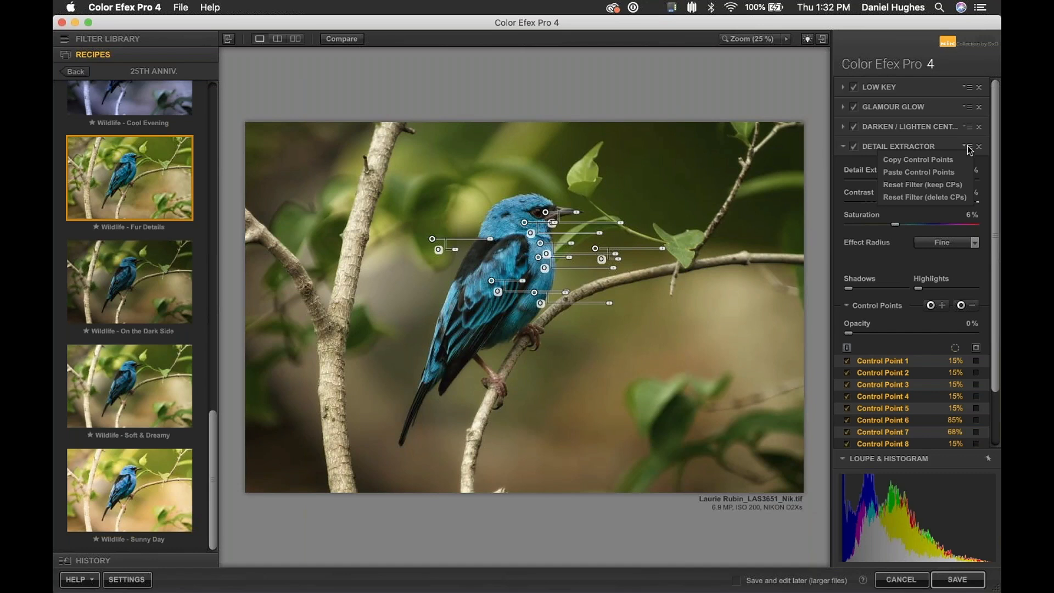
click(942, 163)
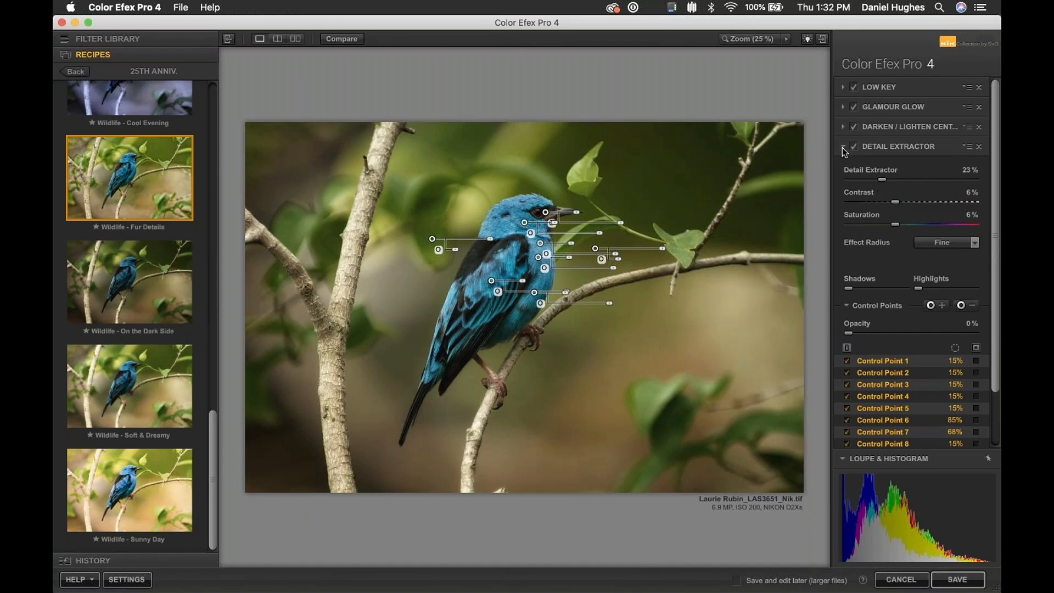
Turn on the Tonal Contrast filter and paste the copied control points into it.
click(872, 306)
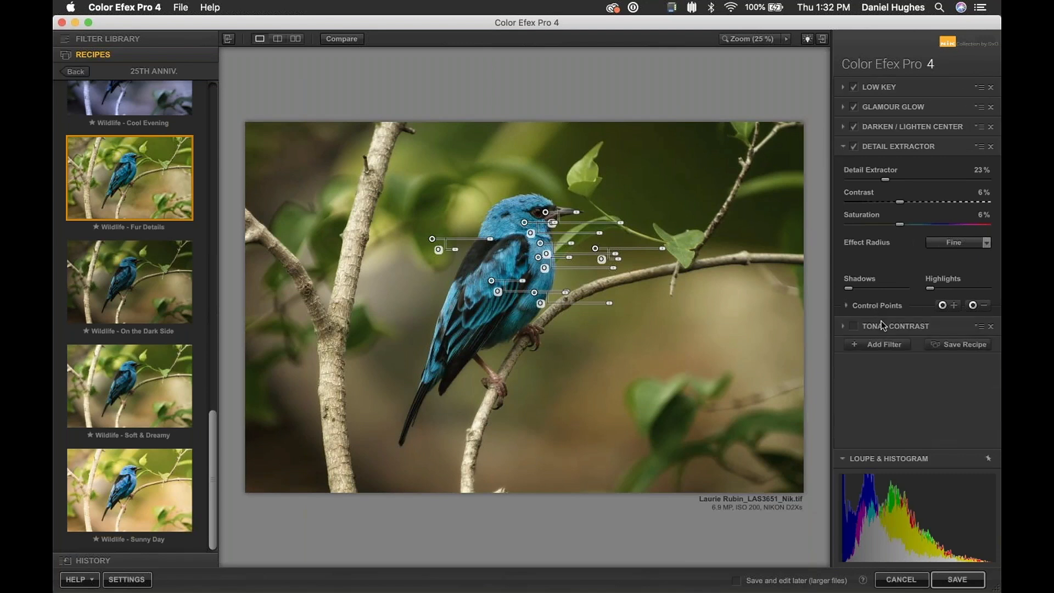
click(884, 325)
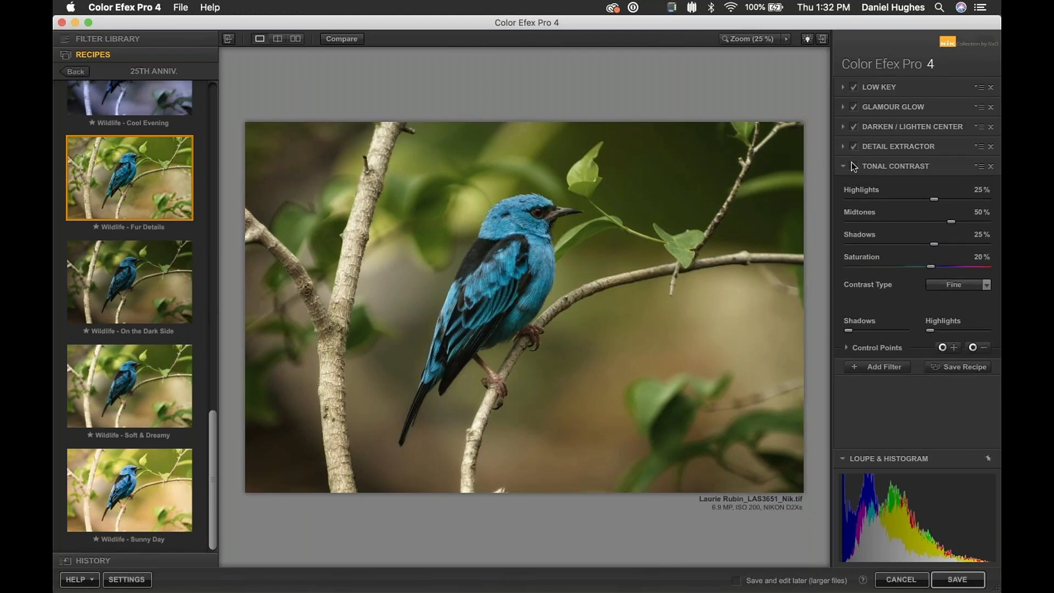
click(852, 164)
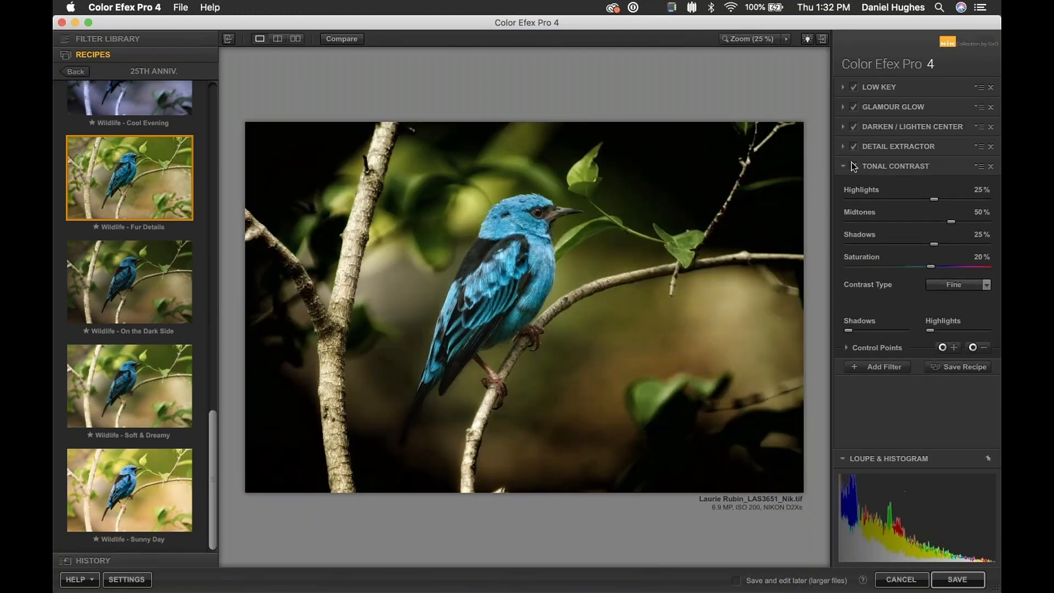
click(975, 166)
click(945, 193)
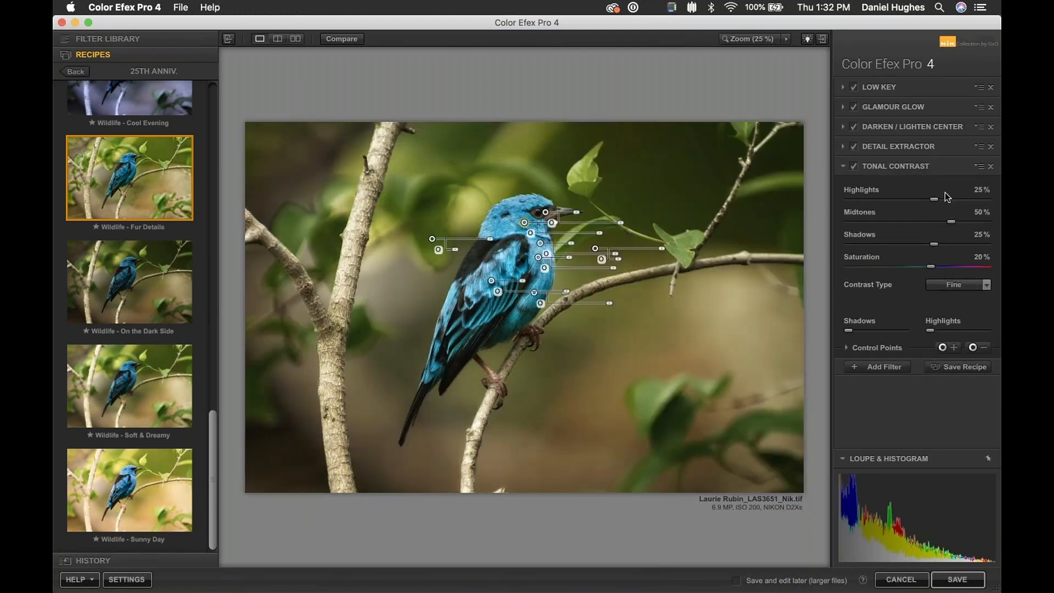
click(712, 229)
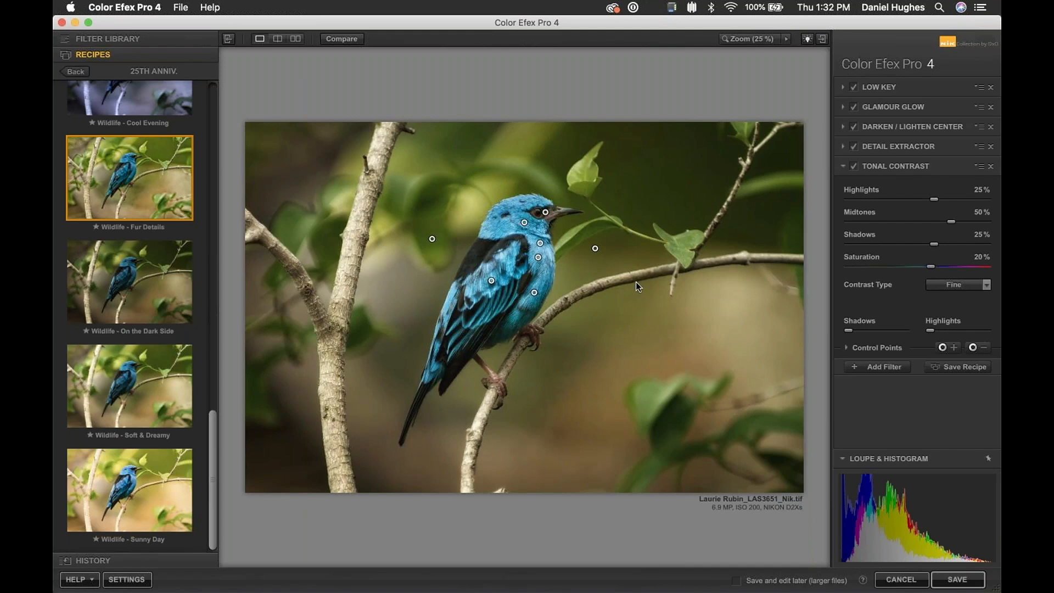
Set the Tonal Contrast Highlights and Midtones to 11% each.
drag(944, 224, 921, 201)
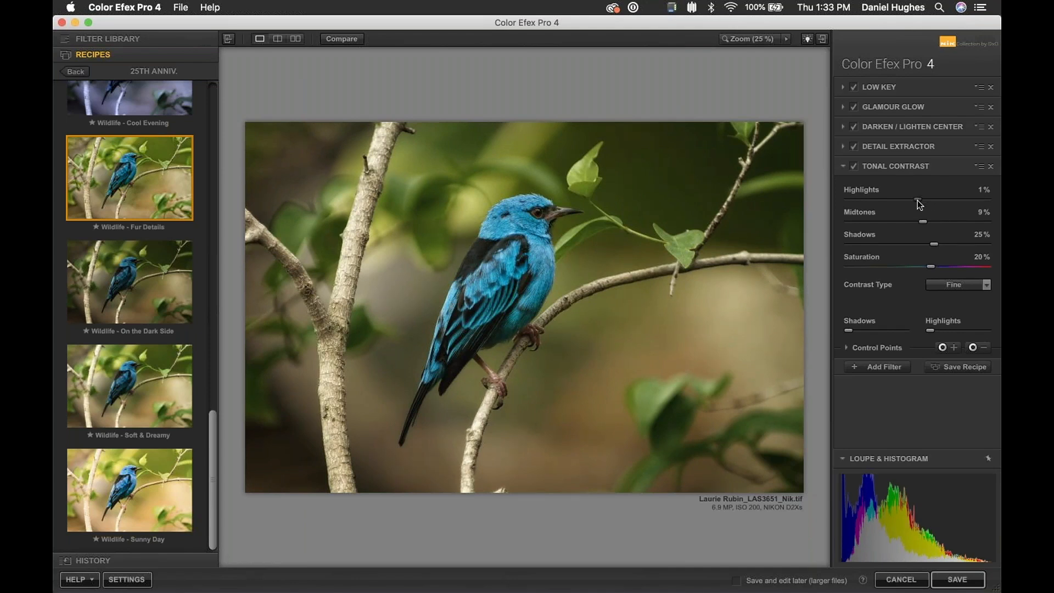
drag(923, 222, 928, 202)
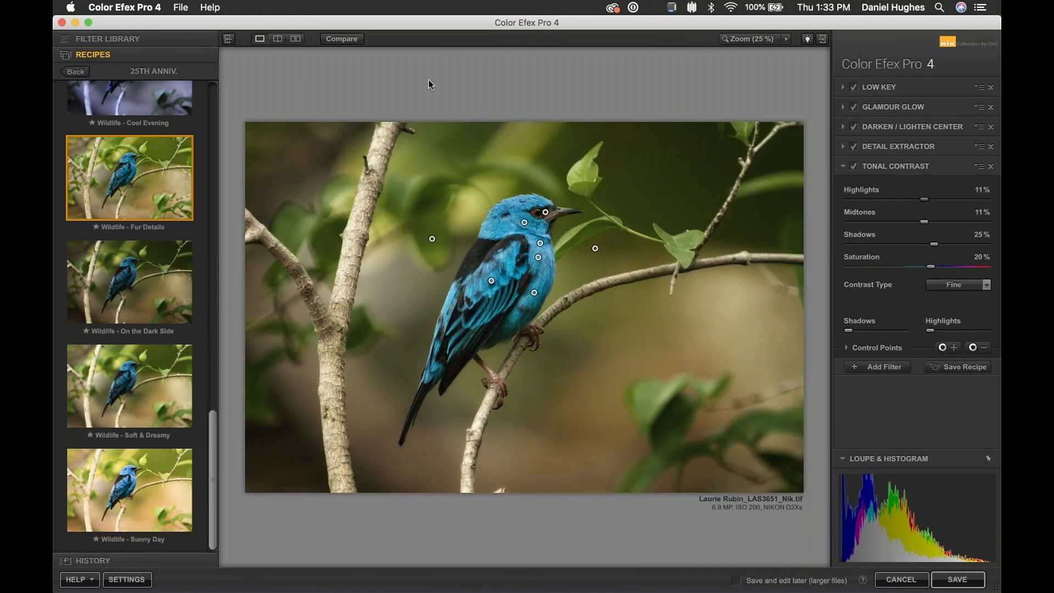
Compare the original and edited photo side by side without the side panels, and save the edit to return to DxO PhotoLab.
click(296, 39)
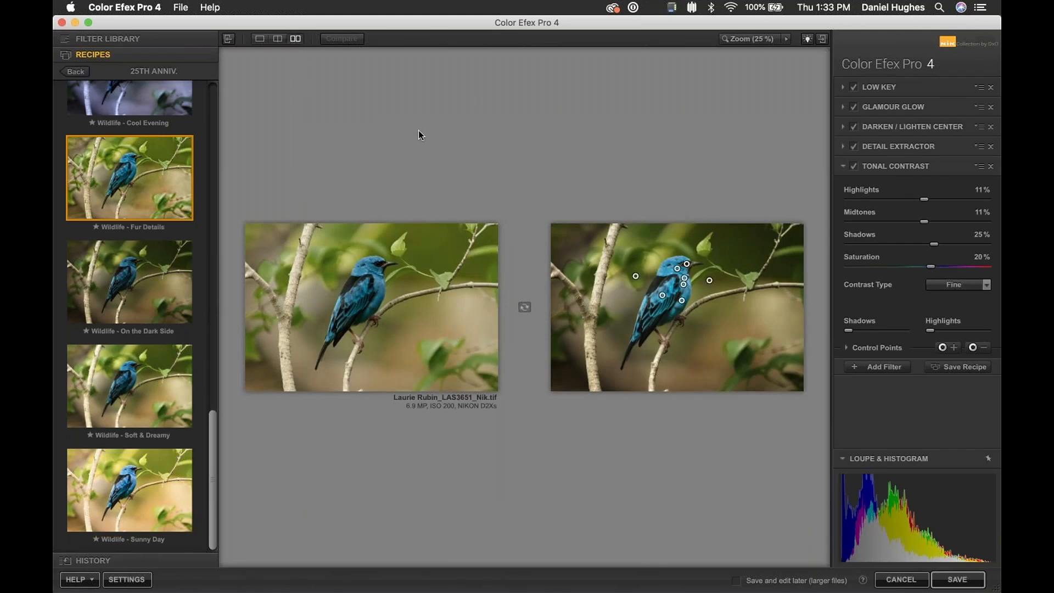
key(Tab)
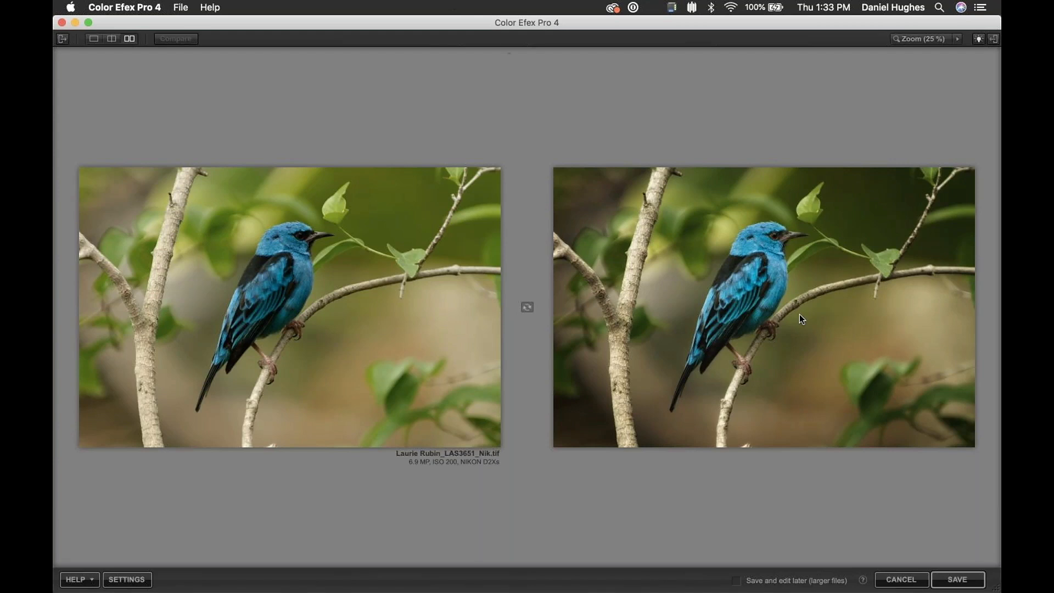
click(965, 586)
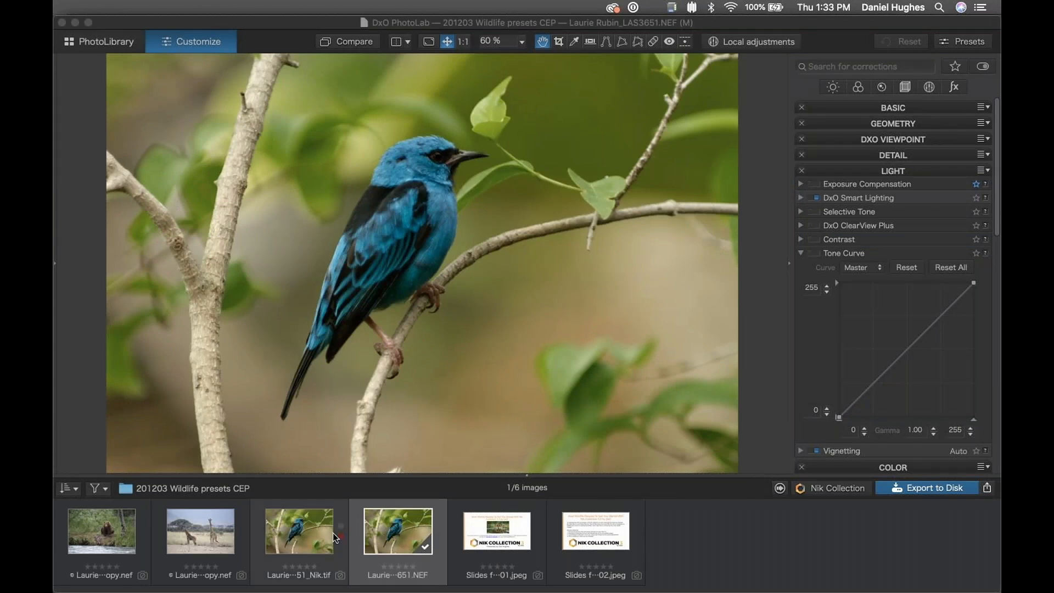
Compare the original bird NEF with its edited Nik TIFF version in the image viewer.
click(397, 540)
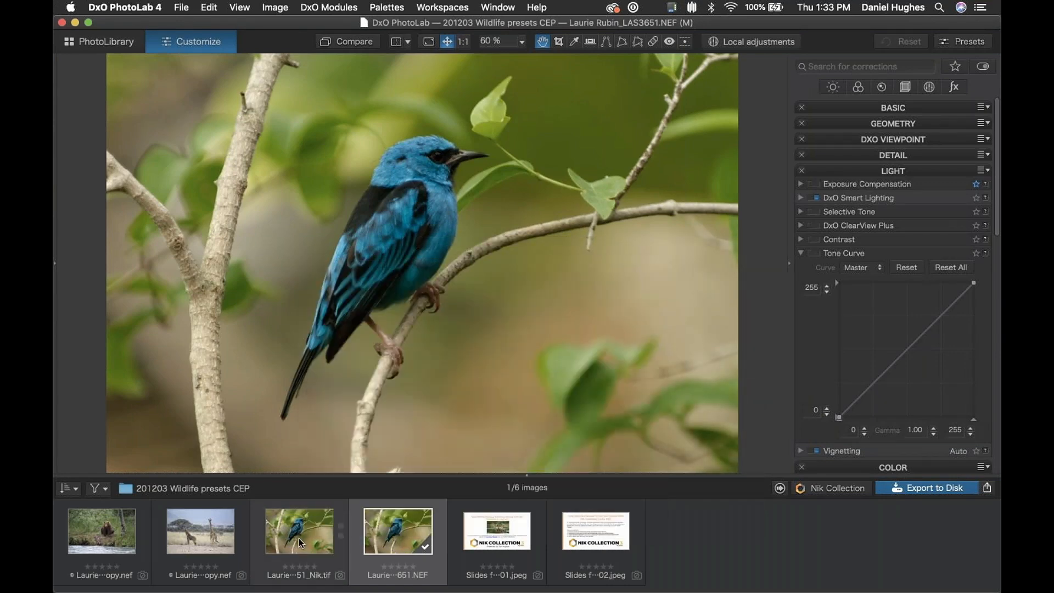
click(299, 538)
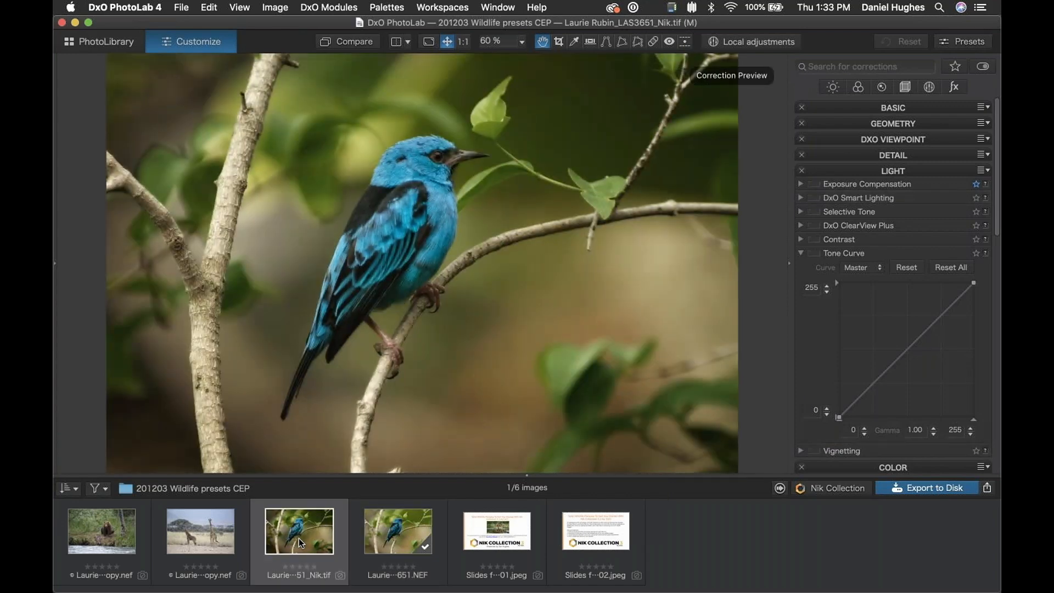
key(super+Tab)
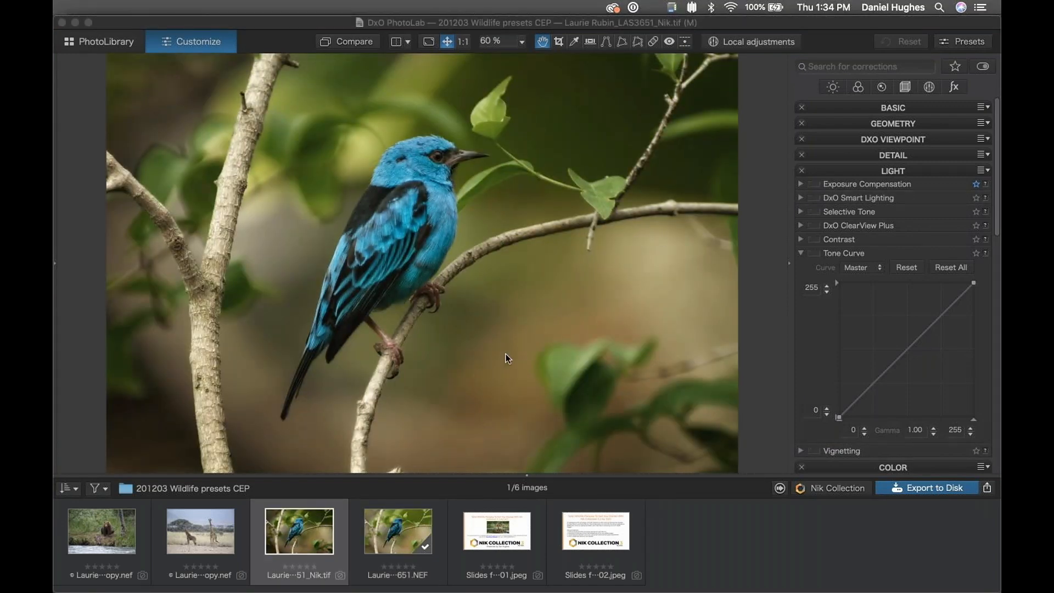
Send the two-giraffe photo to Color Efex Pro 4 through Nik Collection and dismiss the TIFF notice.
click(190, 533)
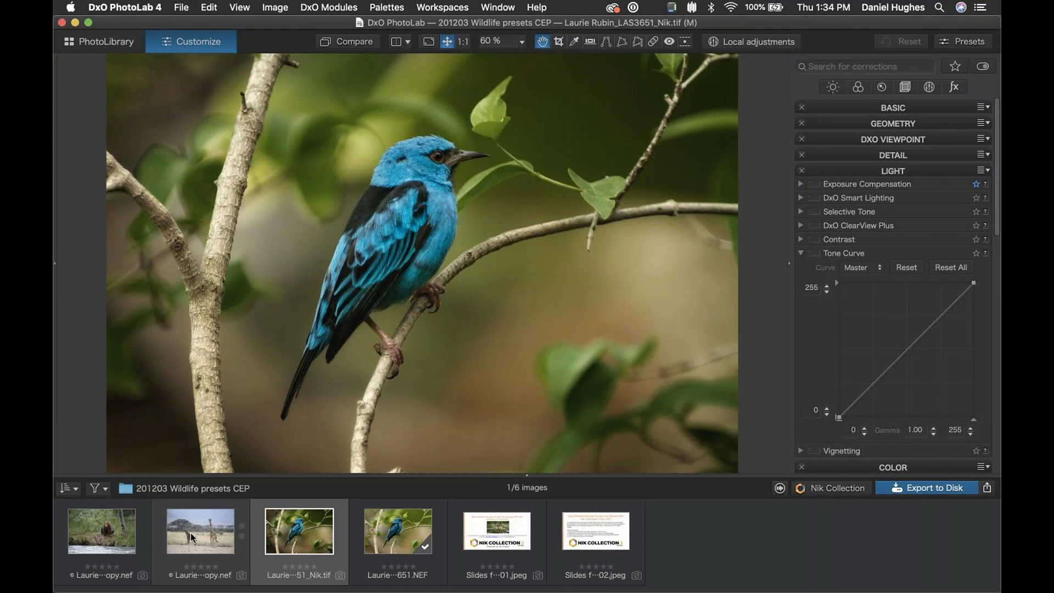
click(190, 533)
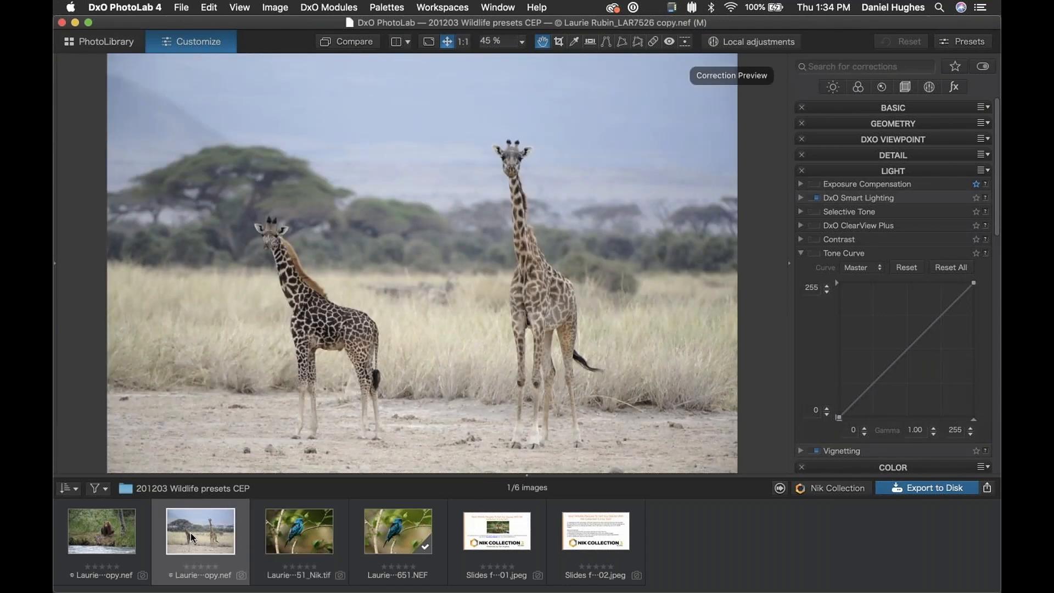
mouse_move(190, 533)
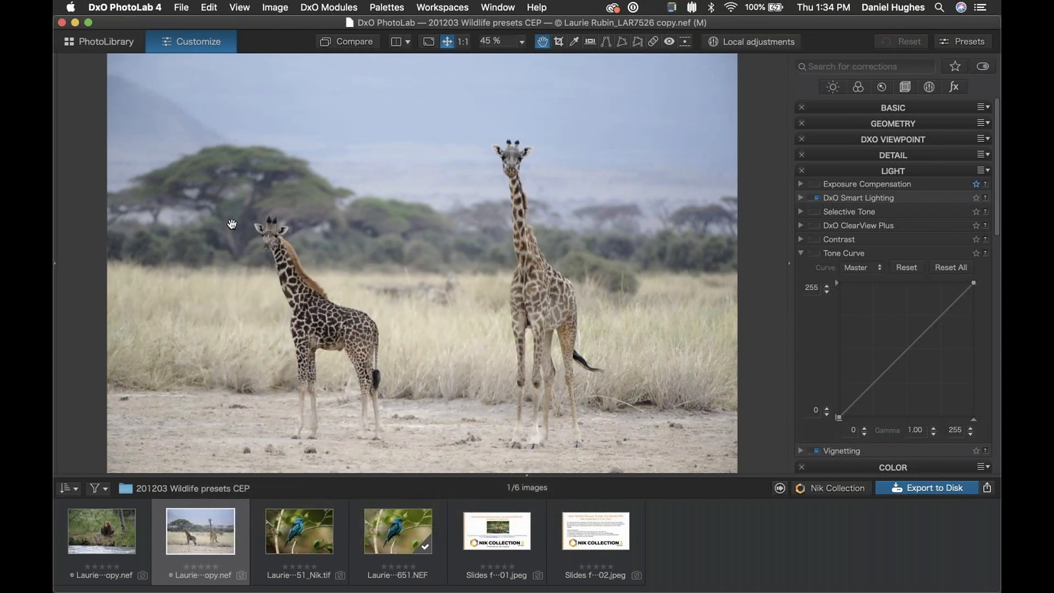
click(845, 490)
click(486, 148)
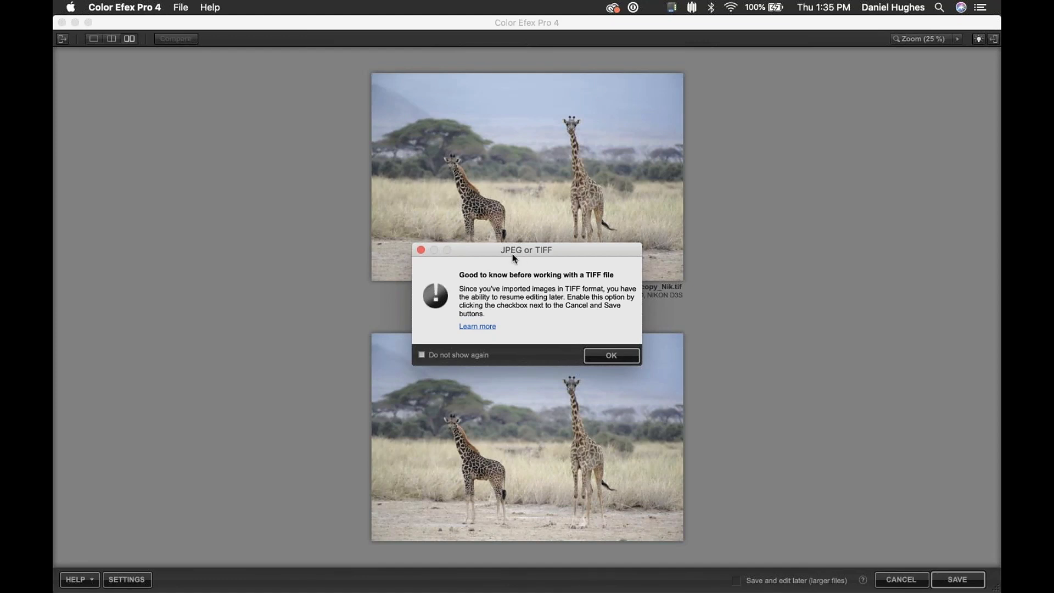
drag(481, 248, 453, 193)
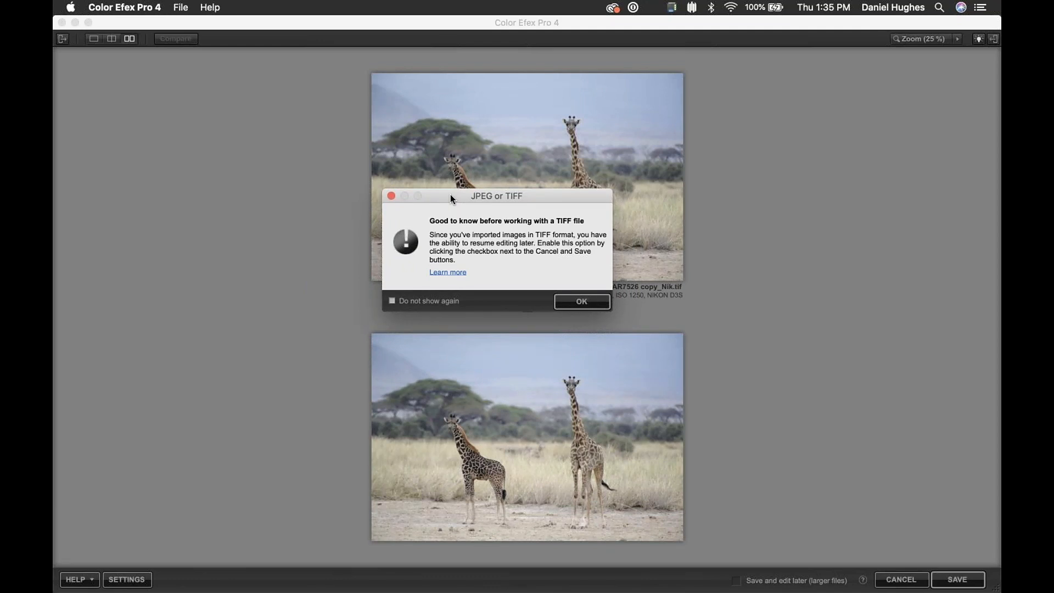
drag(445, 203, 444, 209)
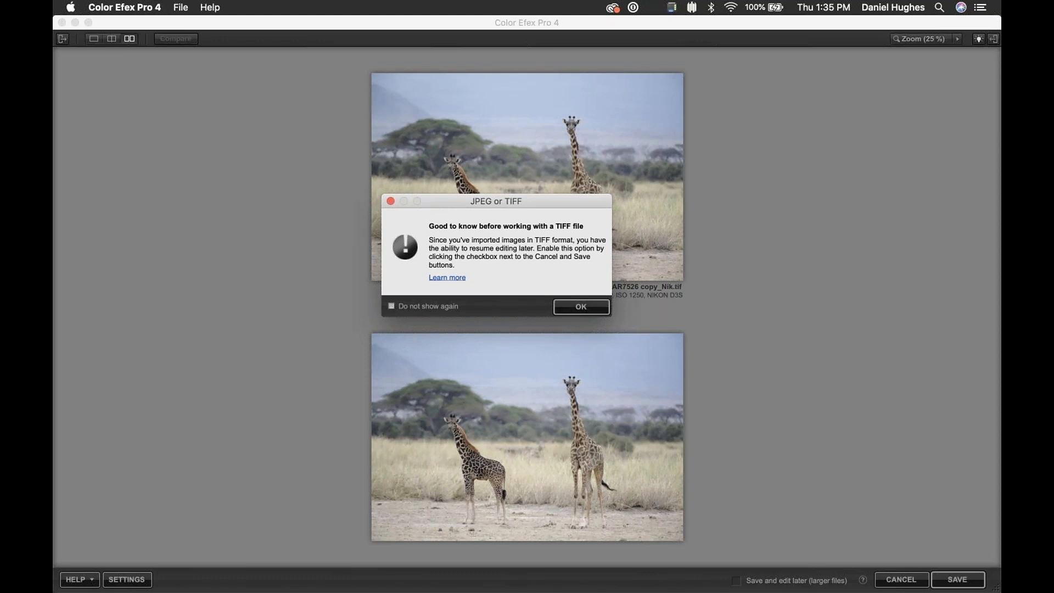
click(582, 307)
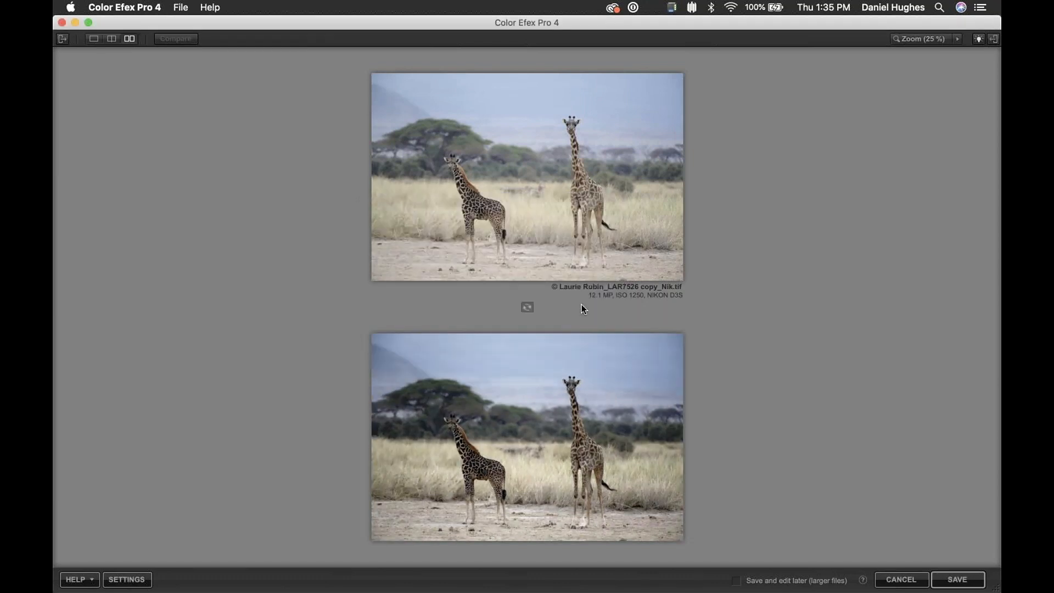
Compare the giraffe photo in single-image and side-by-side views, and check the single view with the side panels shown and hidden.
click(91, 40)
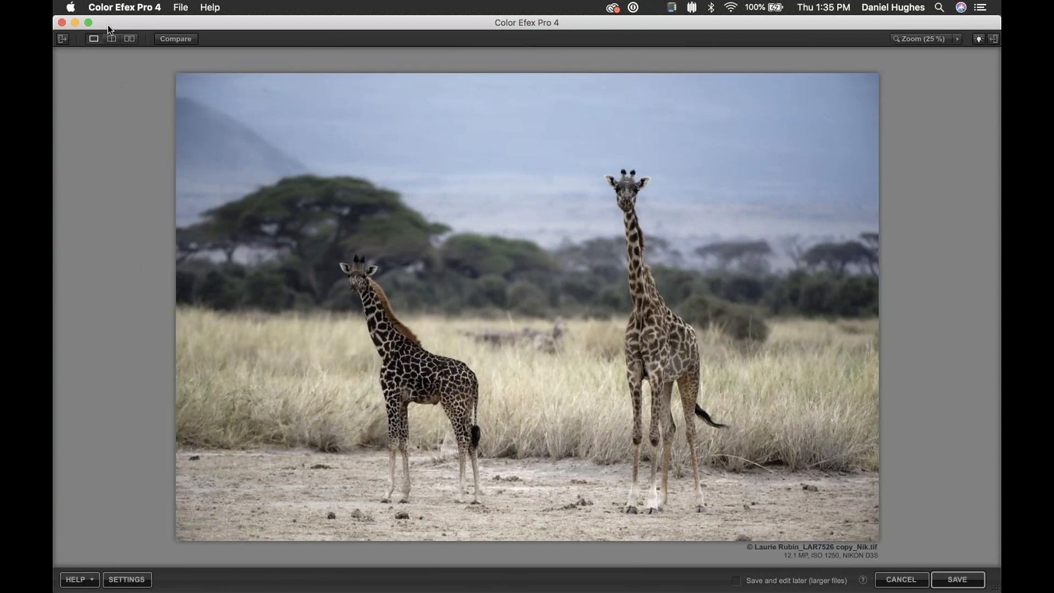
click(130, 38)
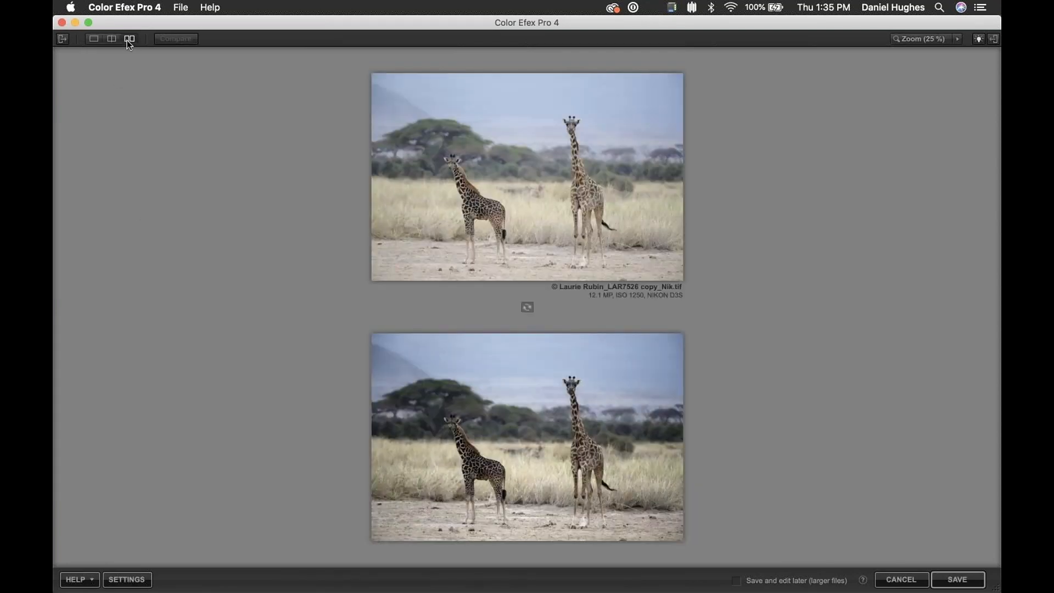
click(93, 39)
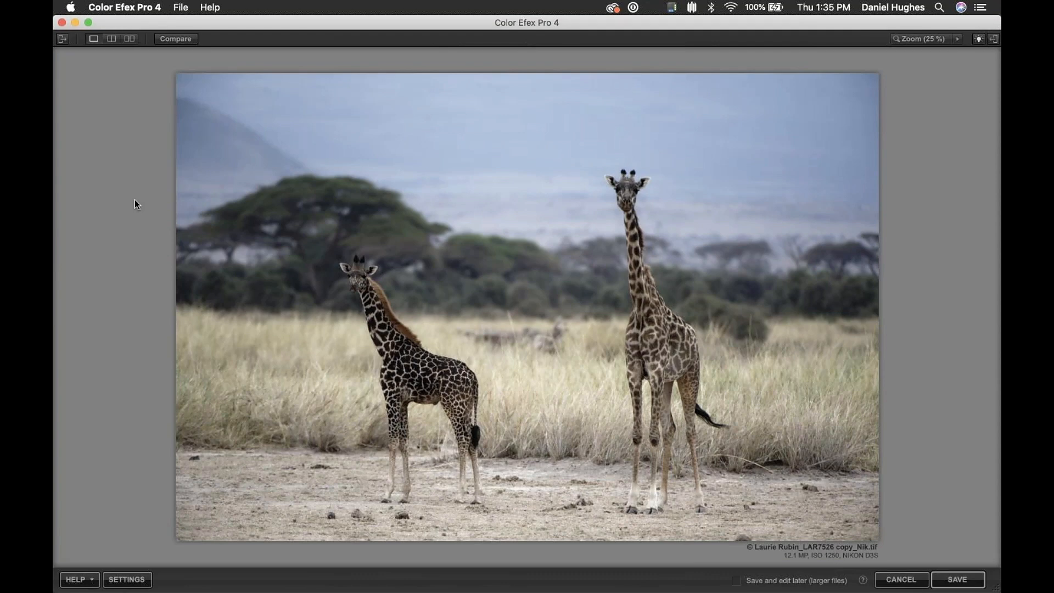
key(Tab)
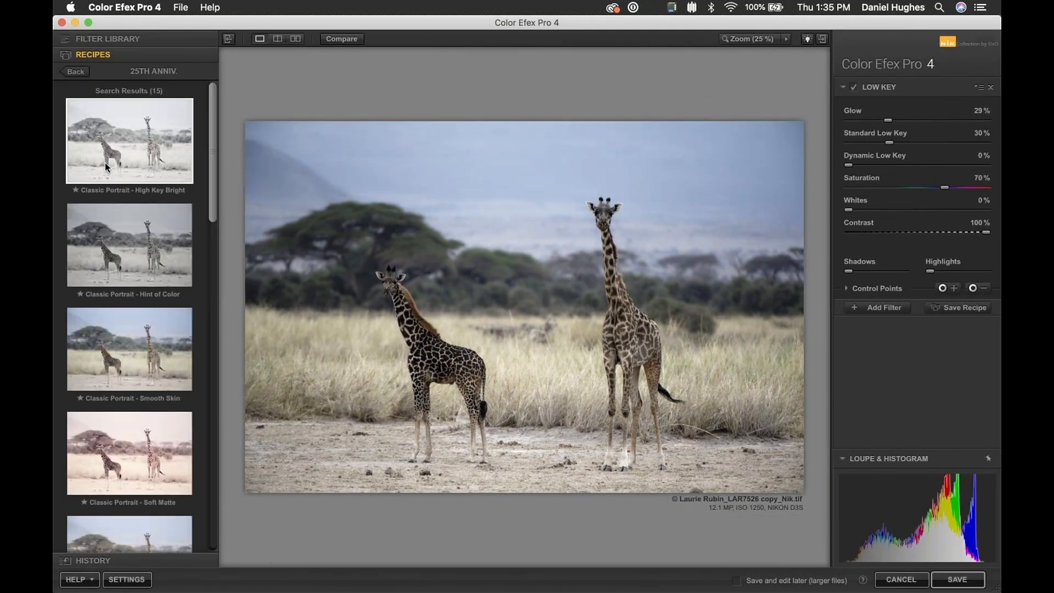
key(Tab)
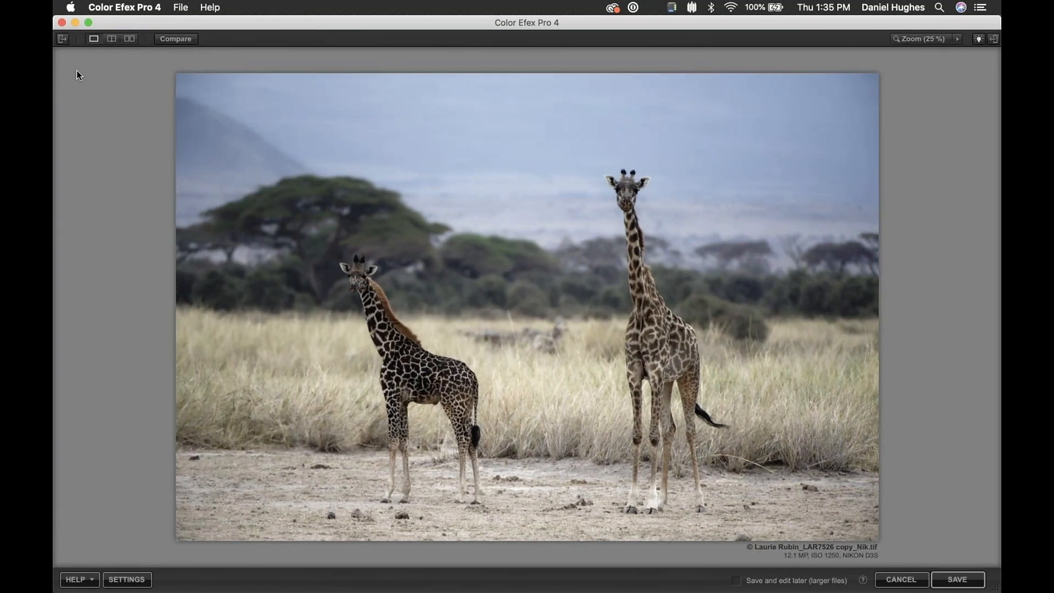
Show the recipe list beside the giraffe photo while keeping the filter controls hidden.
click(63, 40)
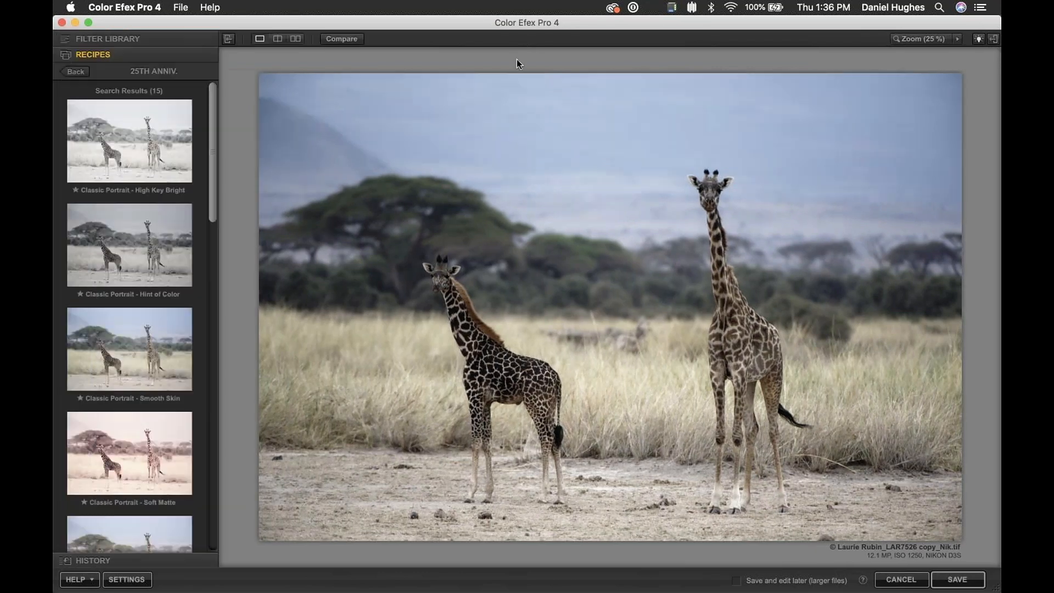
click(996, 38)
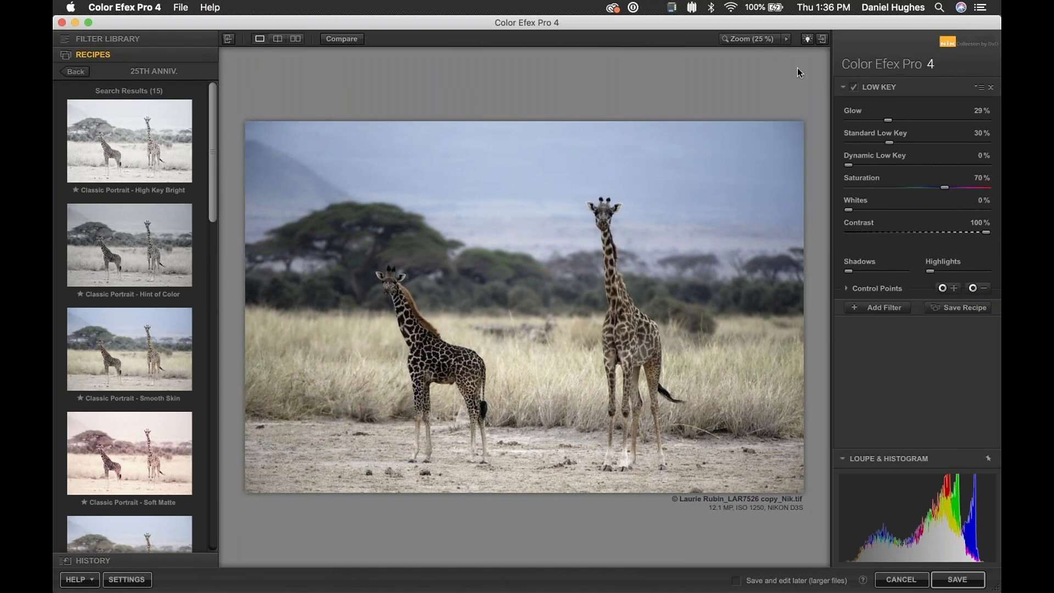
click(822, 39)
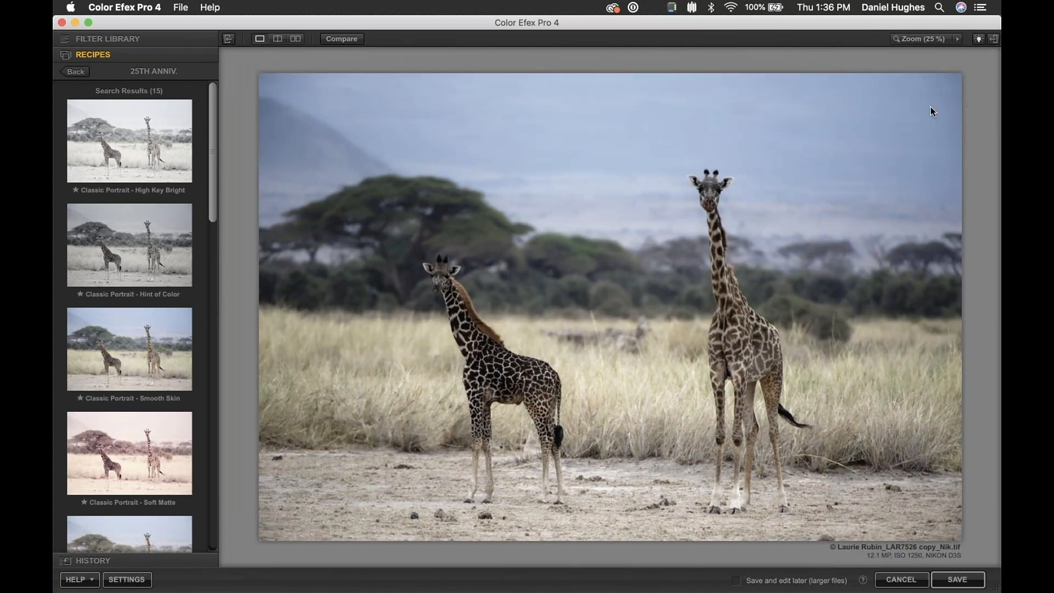
Apply the Wildlife - Cool Evening recipe from the 25th Anniv. collection, replacing the filters currently on the giraffe photo.
drag(214, 158, 217, 523)
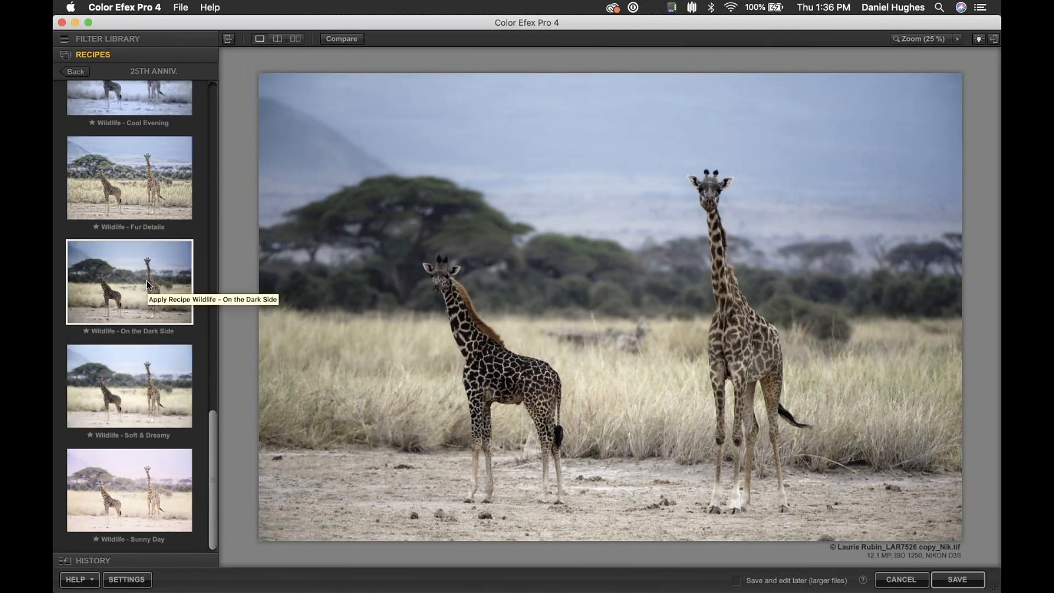
drag(210, 470, 222, 421)
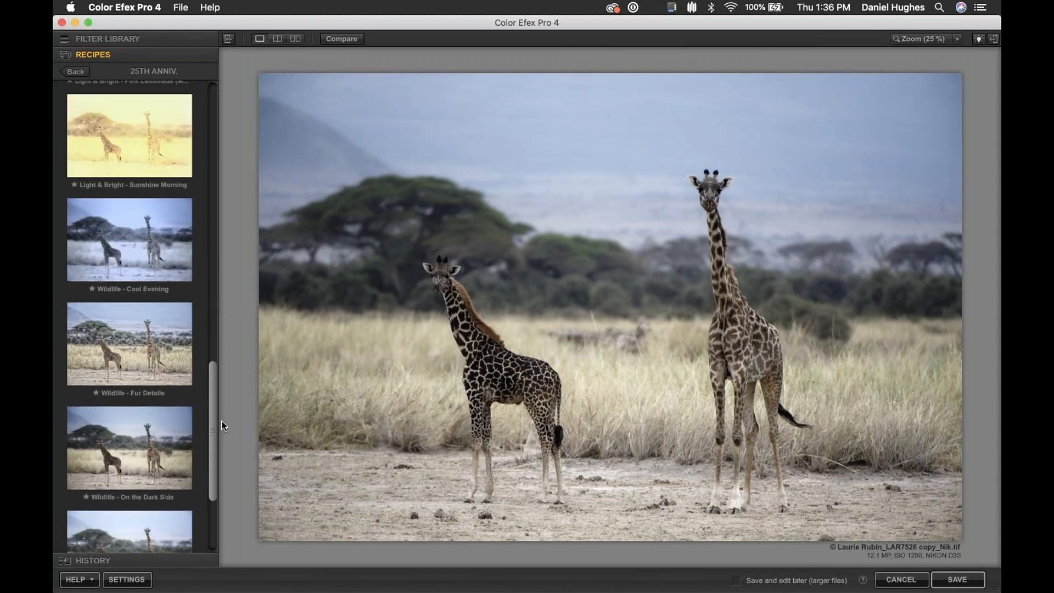
click(162, 254)
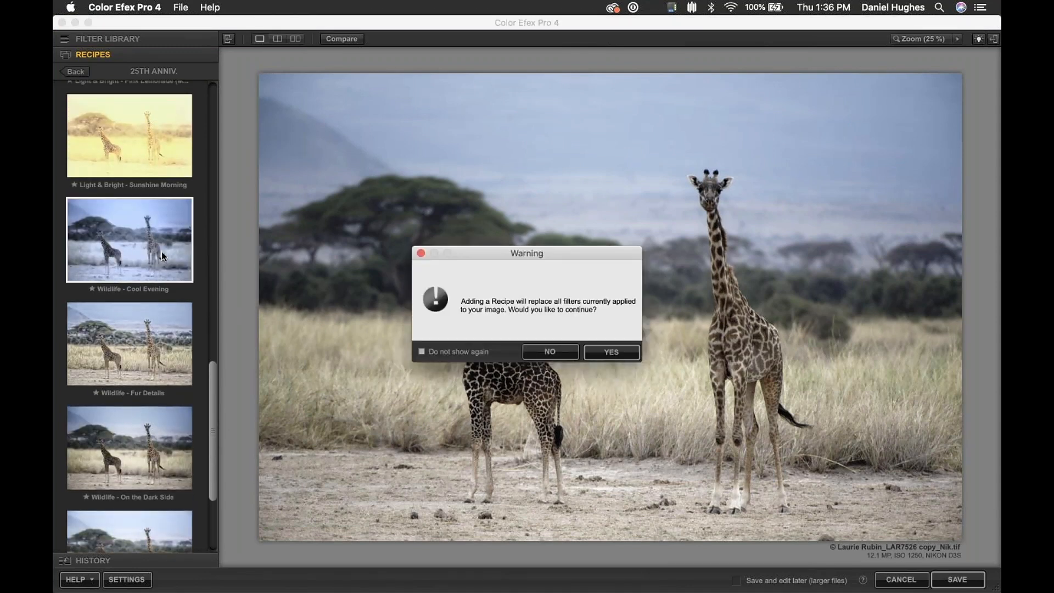
click(612, 352)
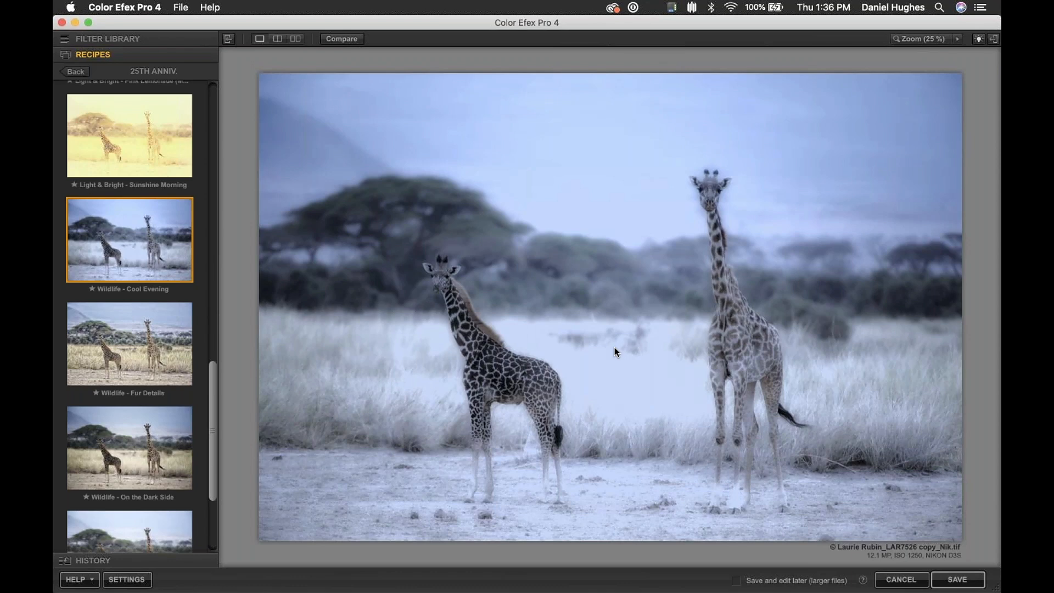
Show the recipe's filter stack and turn off Duplex, Darken / Lighten Center and Glamour Glow, leaving only Pro Contrast active.
click(995, 39)
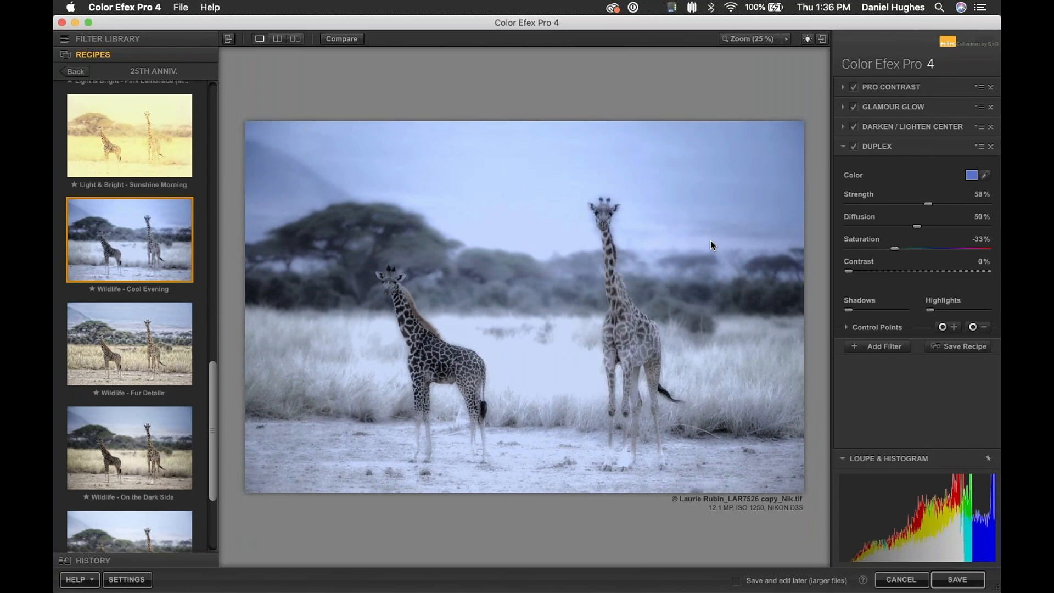
click(854, 146)
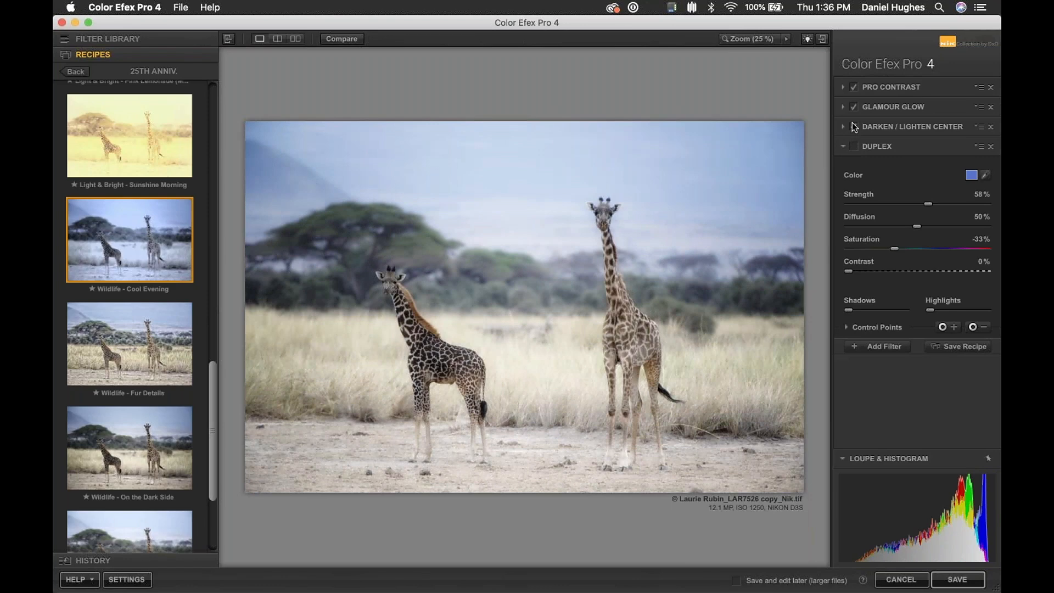
click(854, 127)
click(855, 105)
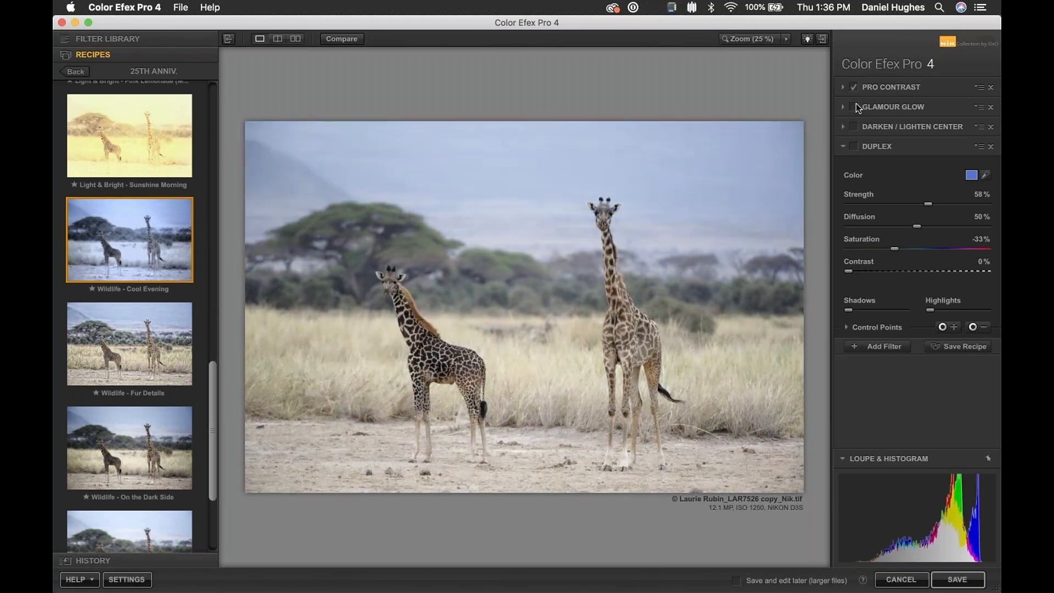
Try the extremes of Correct Color Cast in the Pro Contrast filter and set it to 34%.
click(886, 88)
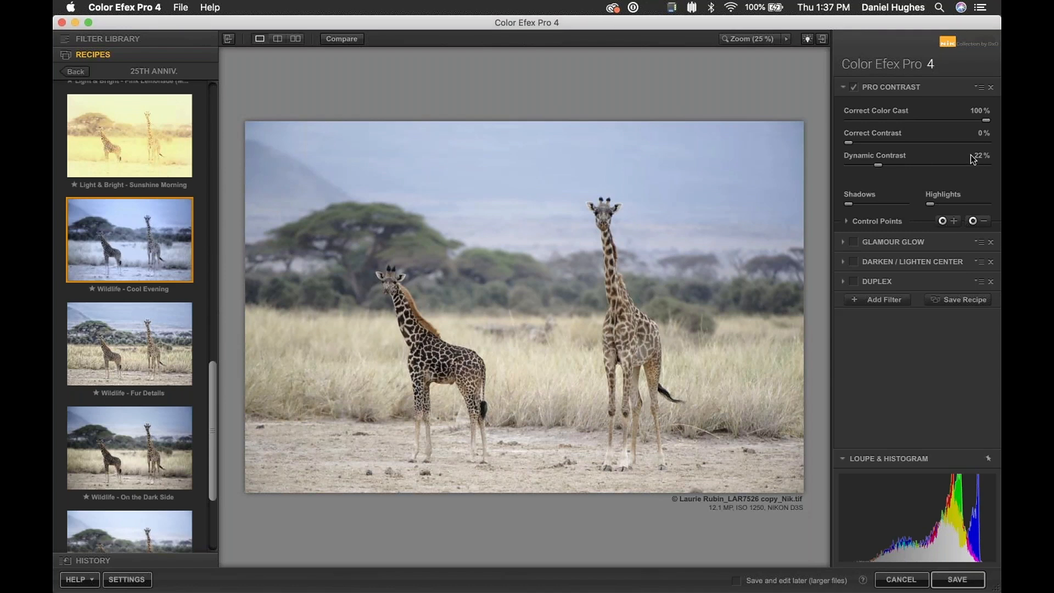
click(943, 121)
drag(948, 120, 829, 121)
drag(848, 120, 994, 122)
click(895, 121)
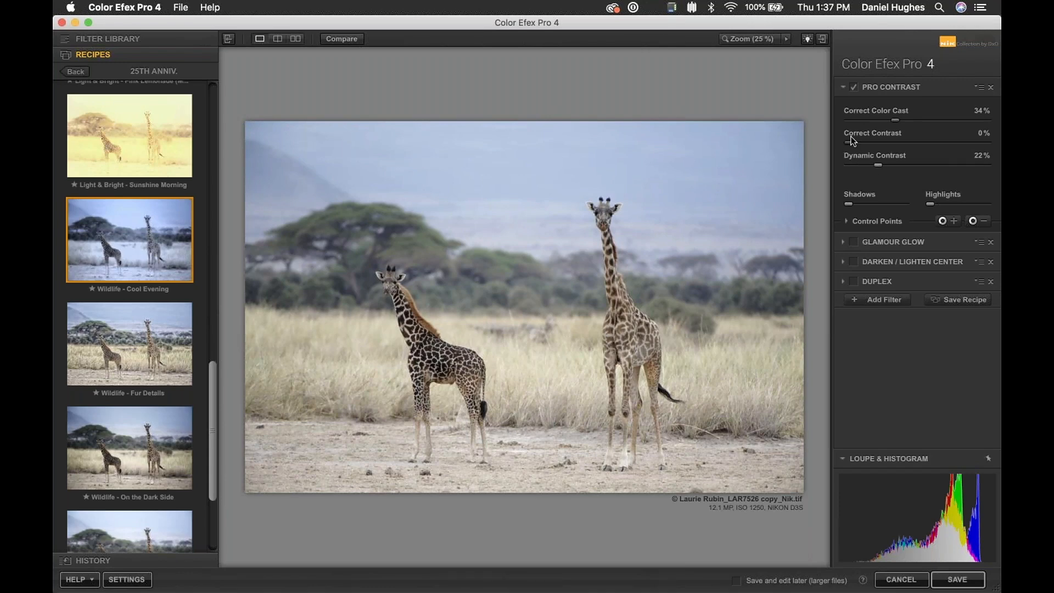
Preview stronger Pro Contrast settings with the filter on and off, and set Correct Contrast to 8% and Dynamic Contrast to 27%.
click(883, 141)
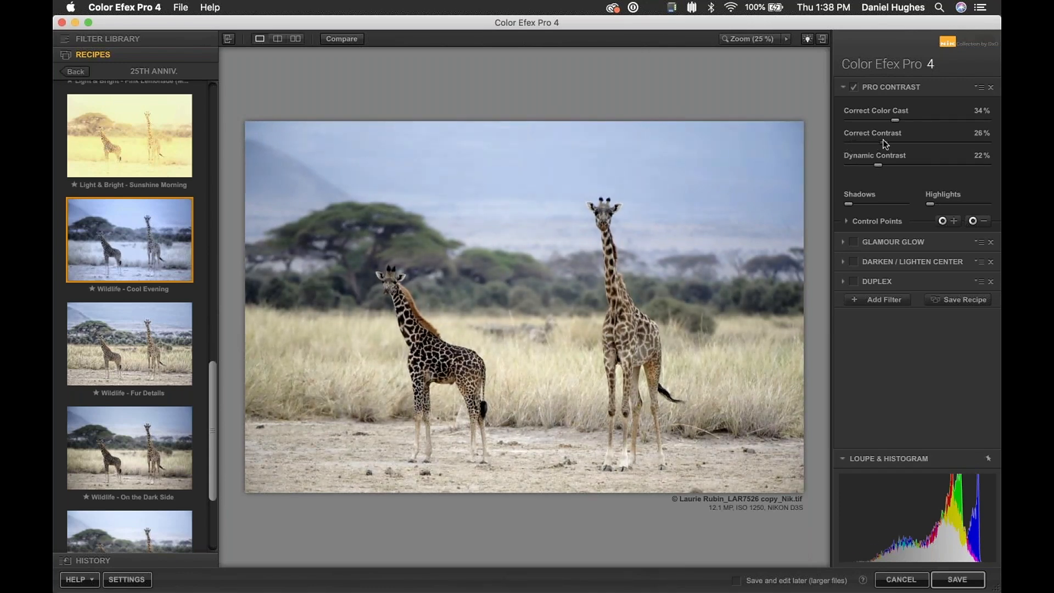
drag(883, 140, 927, 168)
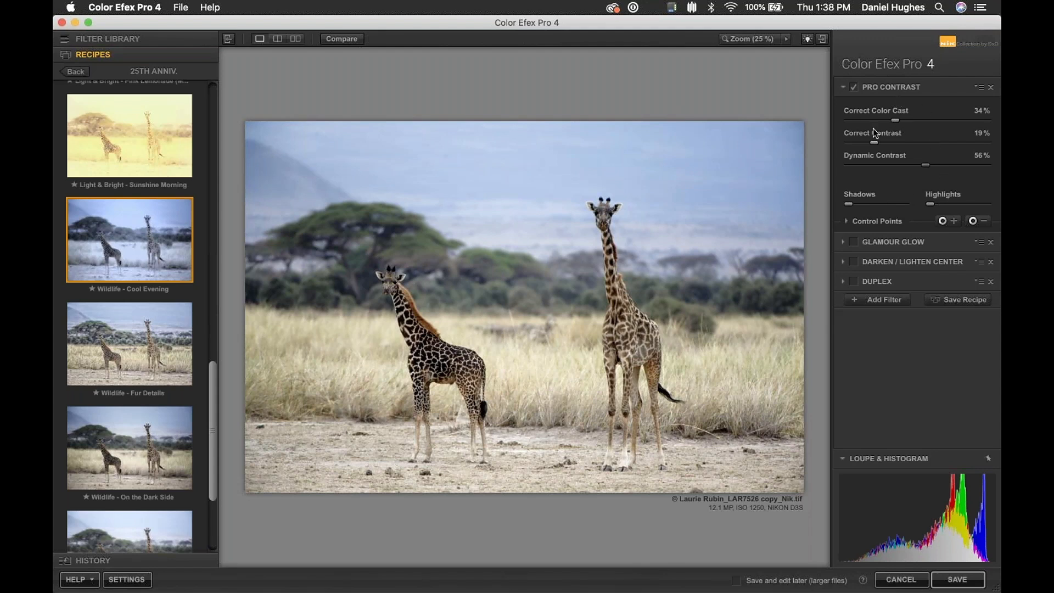
click(853, 88)
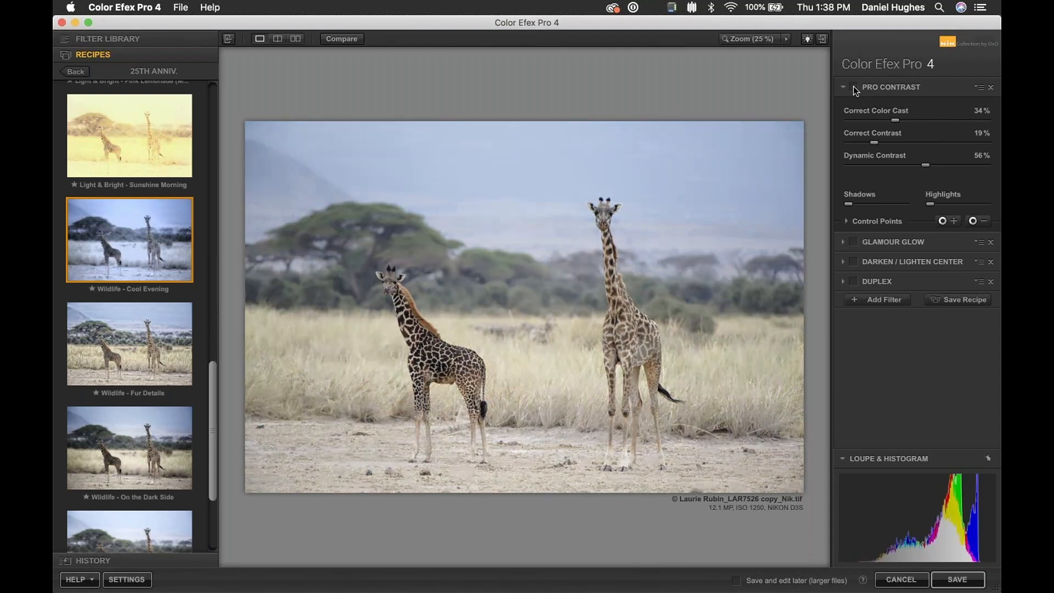
click(854, 88)
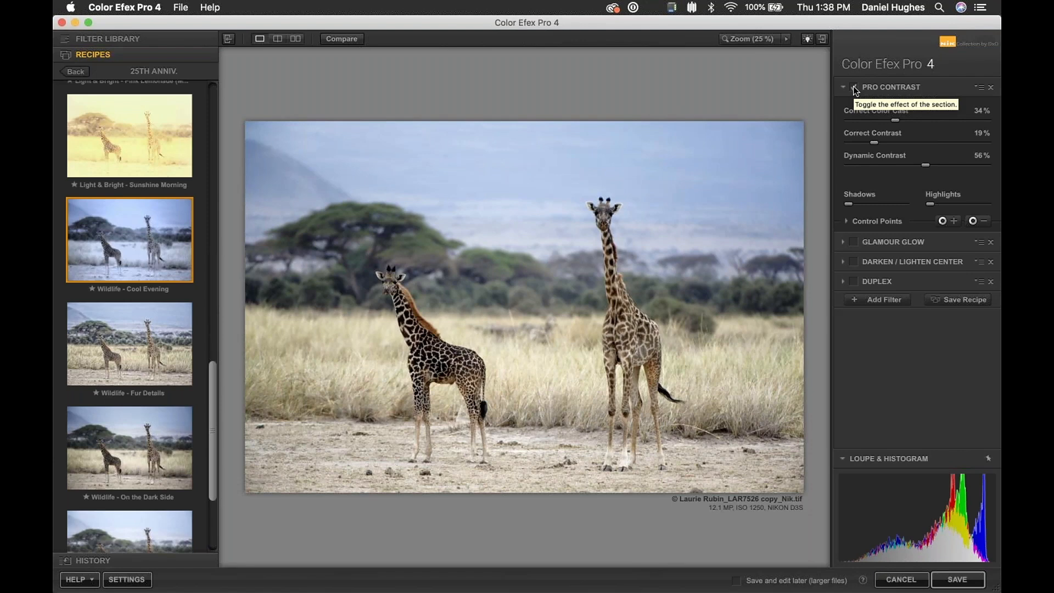
click(854, 88)
click(855, 88)
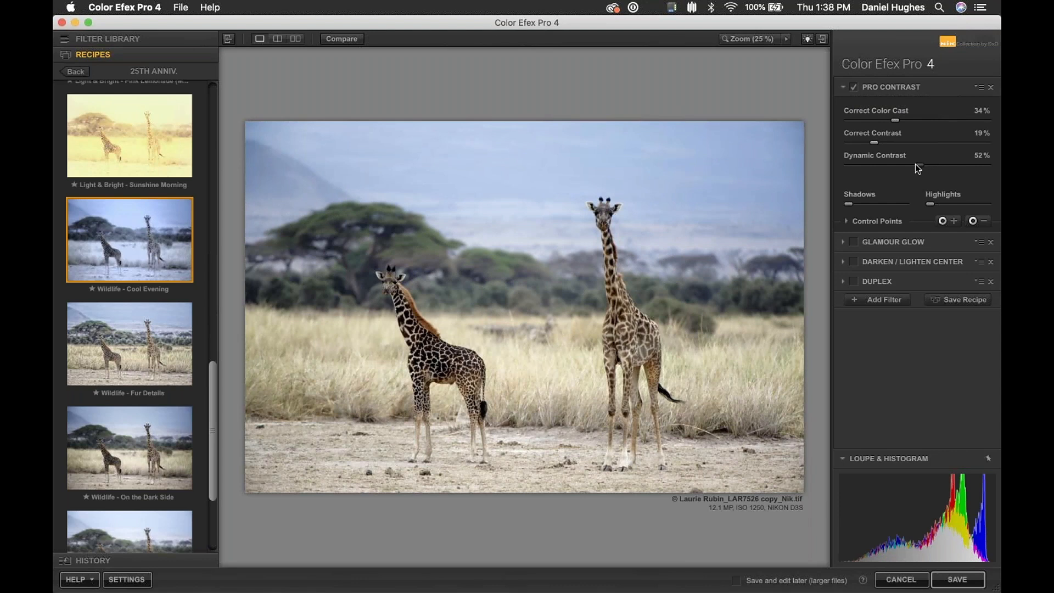
drag(886, 164, 859, 142)
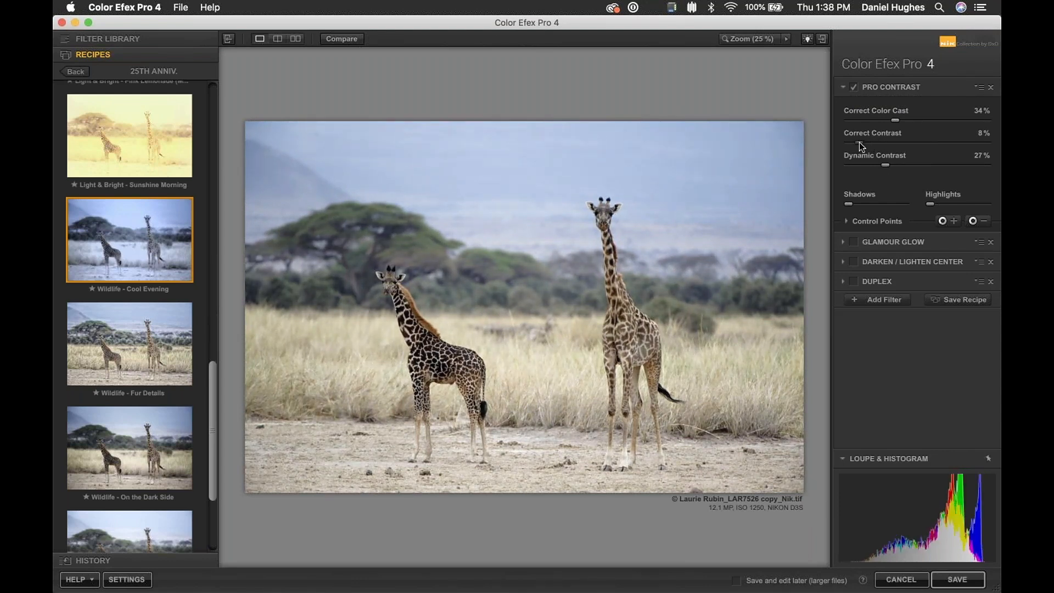
Turn on the Glamour Glow filter and set its Saturation to 0% and Glow Warmth to -36%.
click(853, 243)
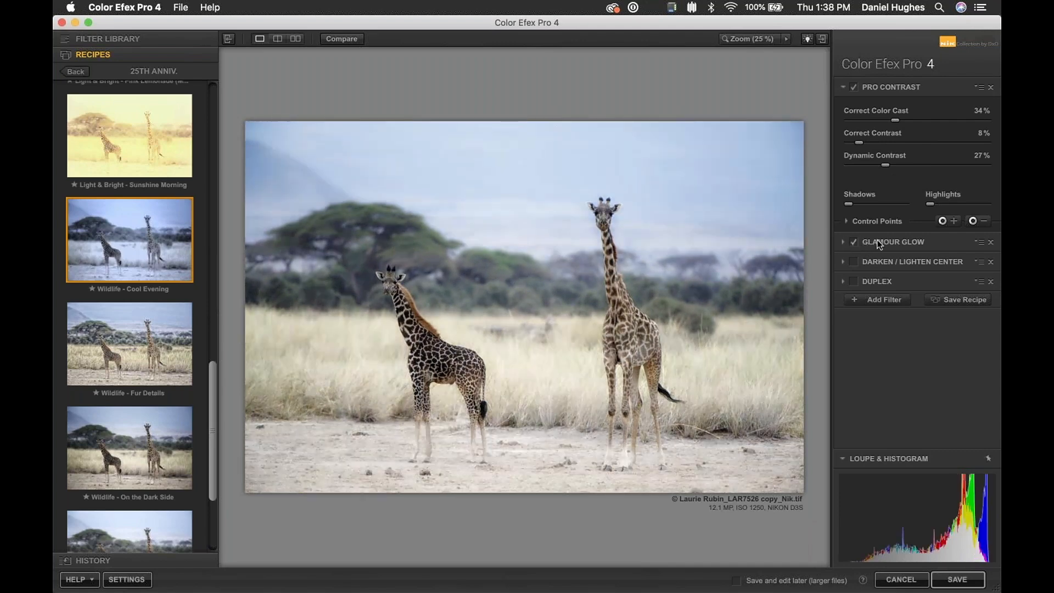
click(884, 243)
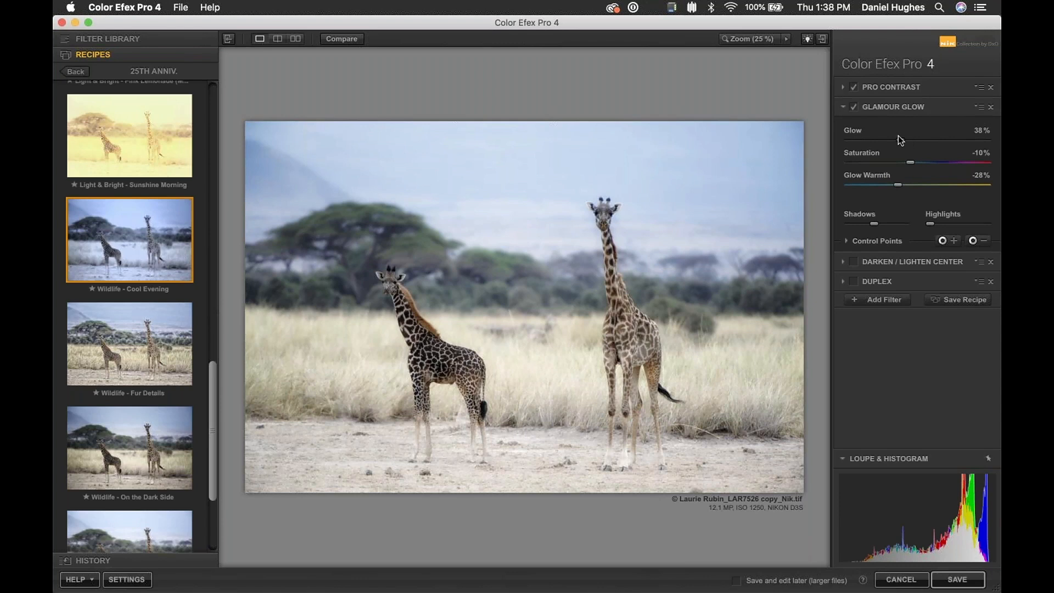
click(926, 163)
drag(927, 163, 917, 164)
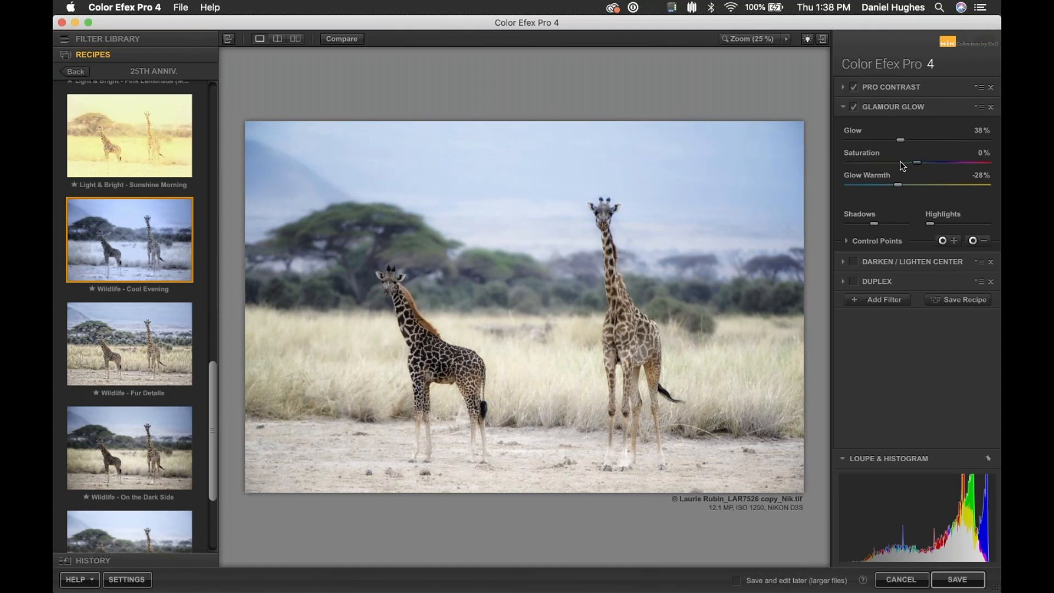
mouse_move(900, 189)
mouse_down()
mouse_move(835, 189)
mouse_move(1000, 183)
mouse_move(892, 190)
mouse_up()
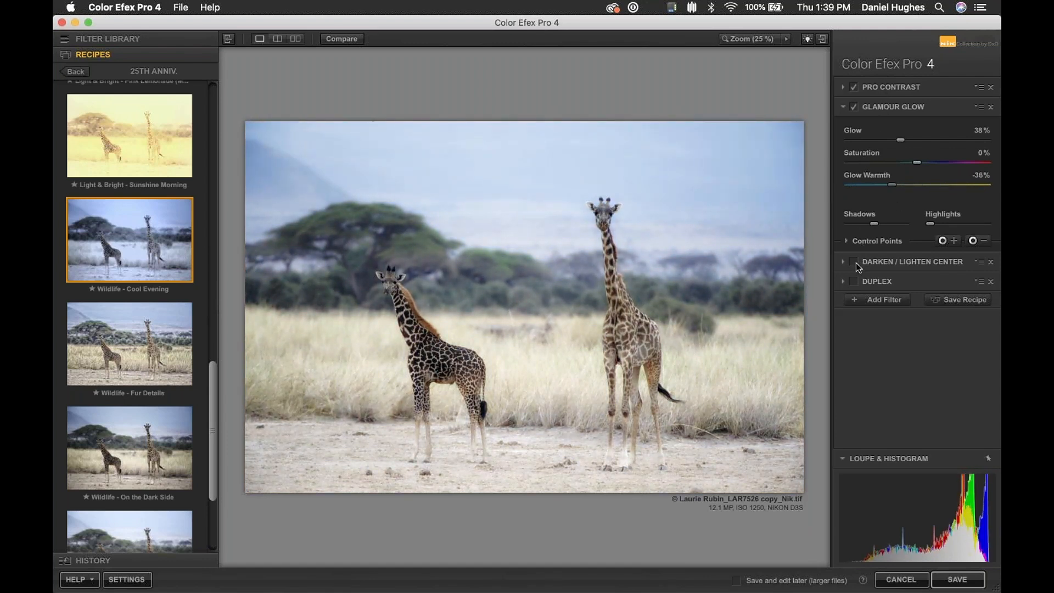
Preview the Darken / Lighten Center filter, remove it from the stack, and turn on the Duplex filter.
click(889, 261)
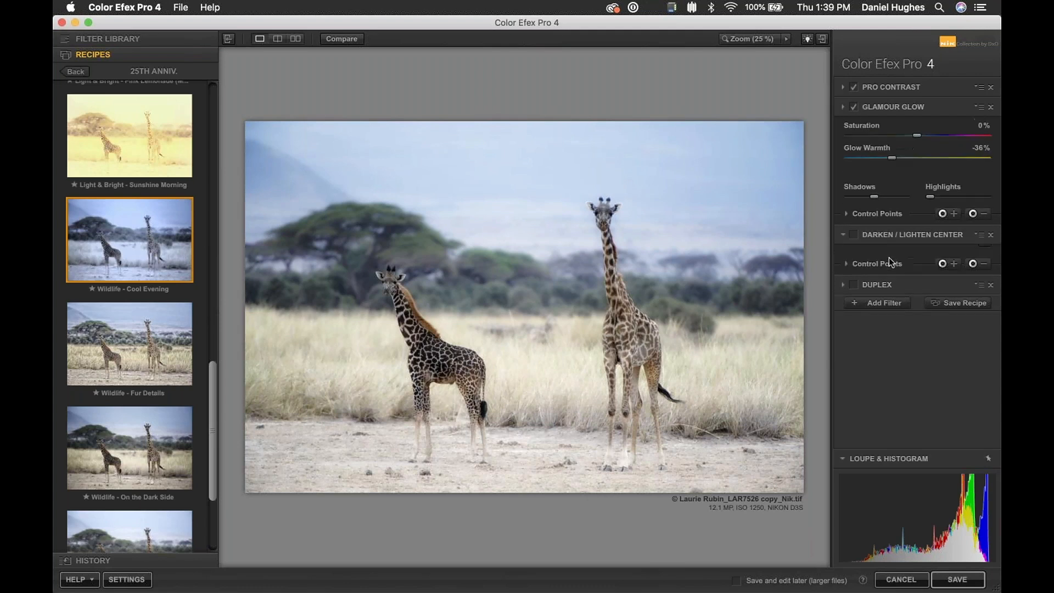
click(854, 126)
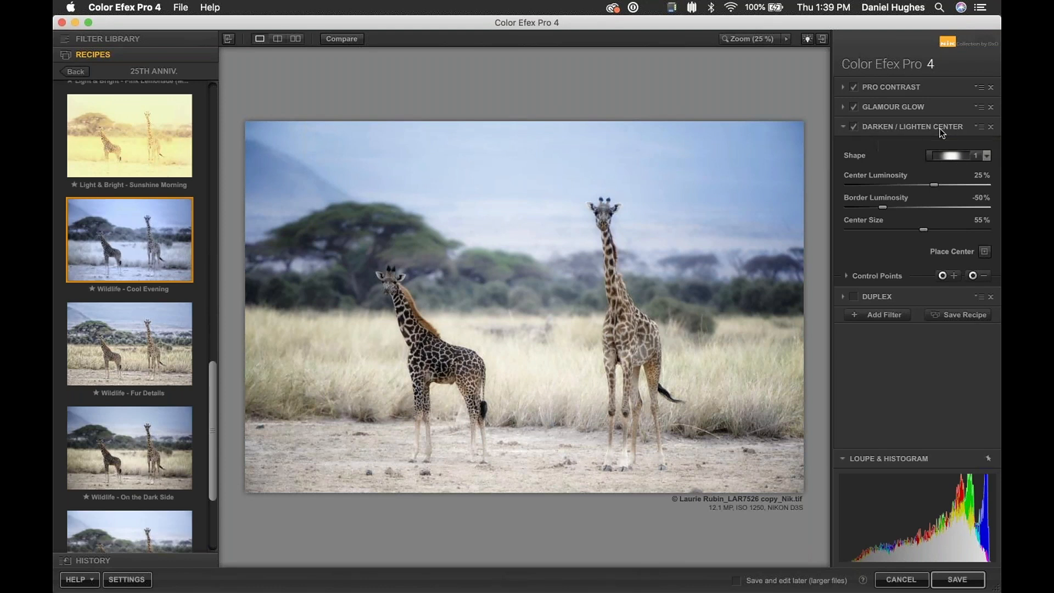
click(991, 127)
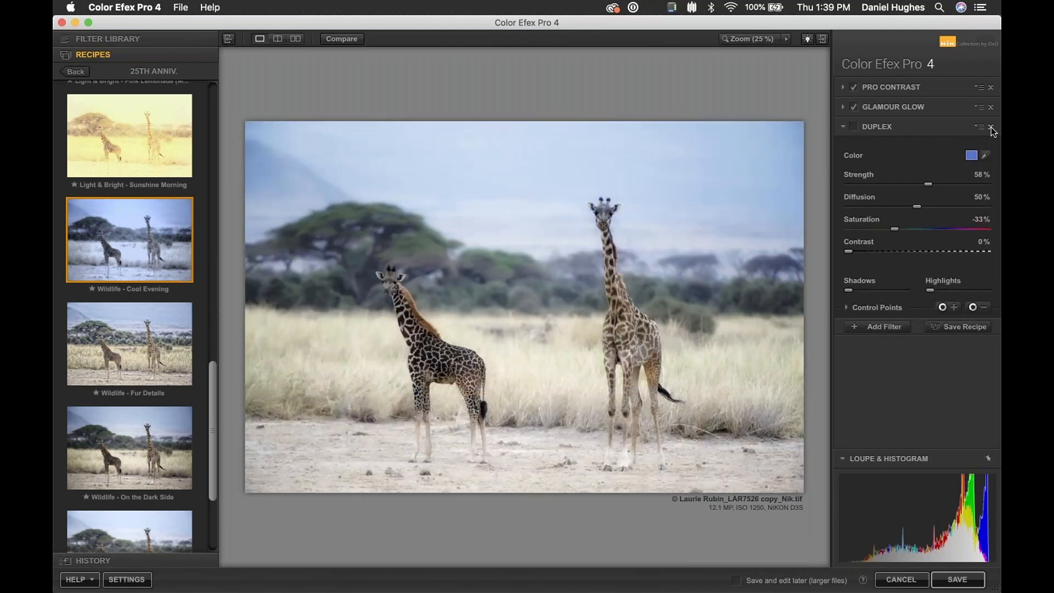
click(854, 127)
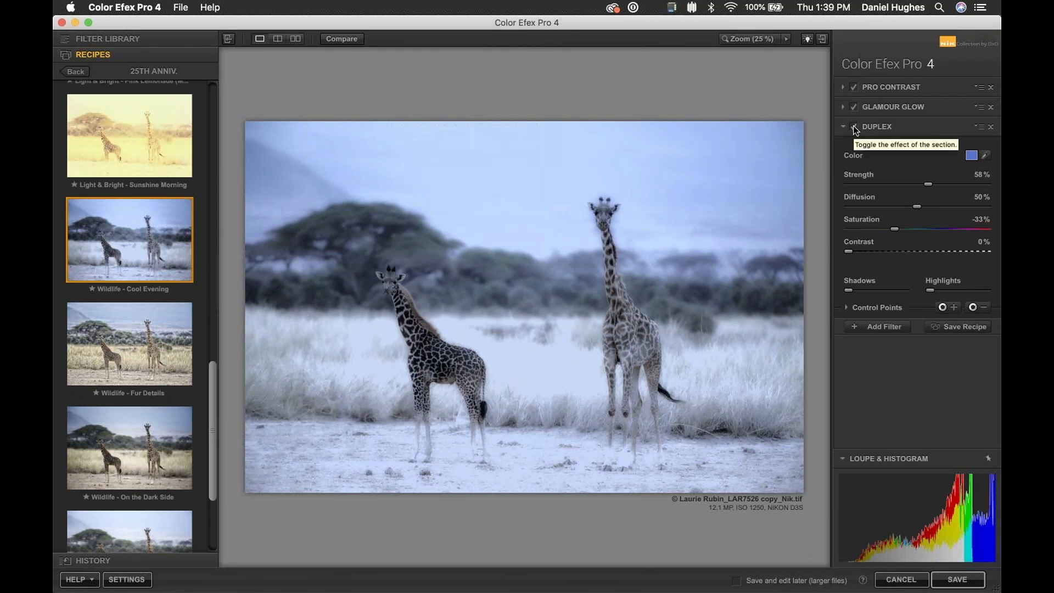
Try a soft green as the Duplex color, picking it from the color wheel after testing a warm tone.
click(971, 156)
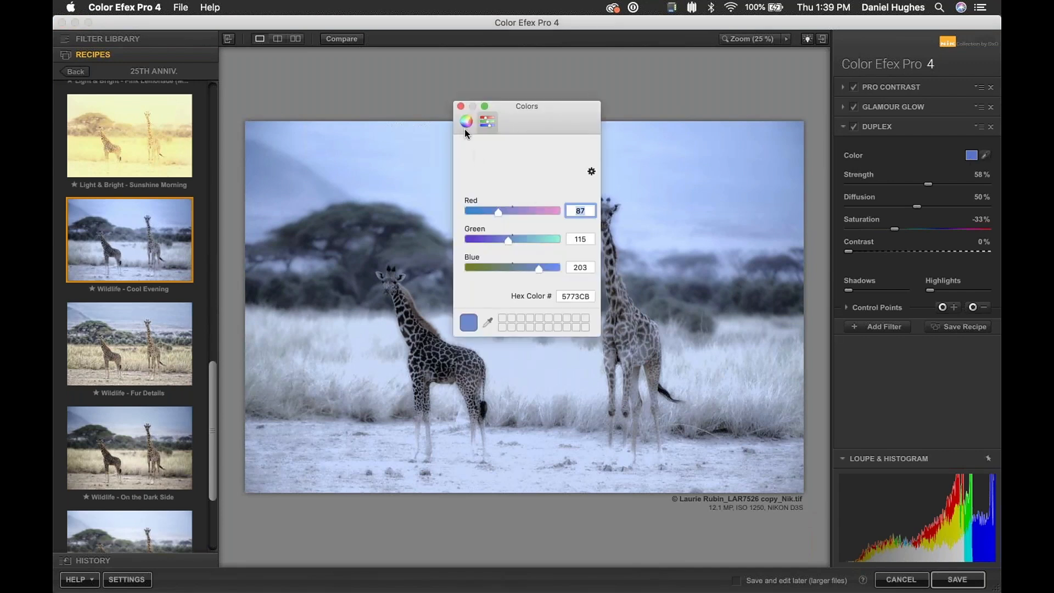
drag(524, 107, 331, 75)
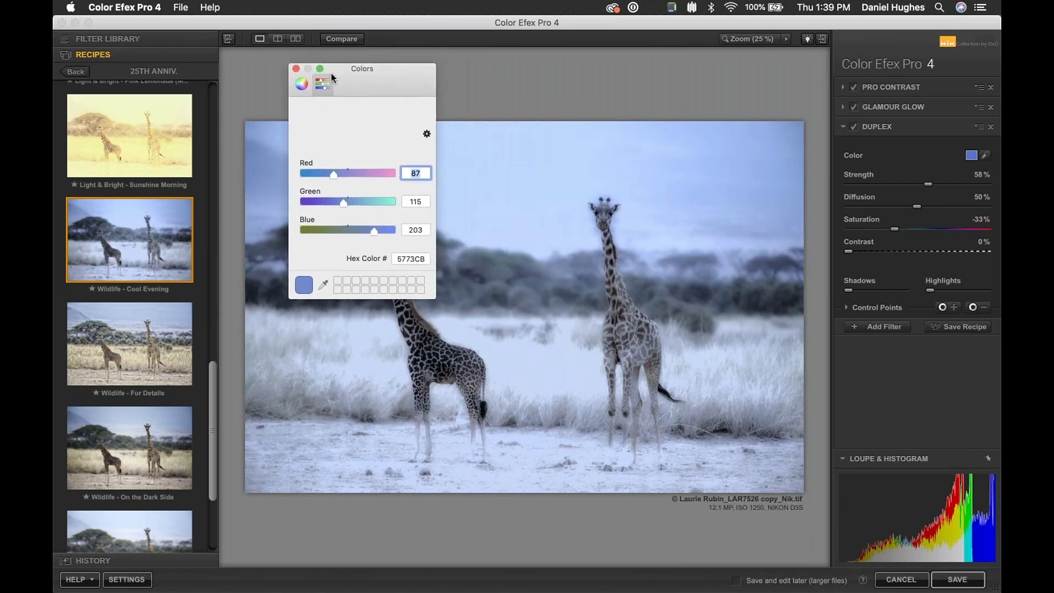
click(300, 87)
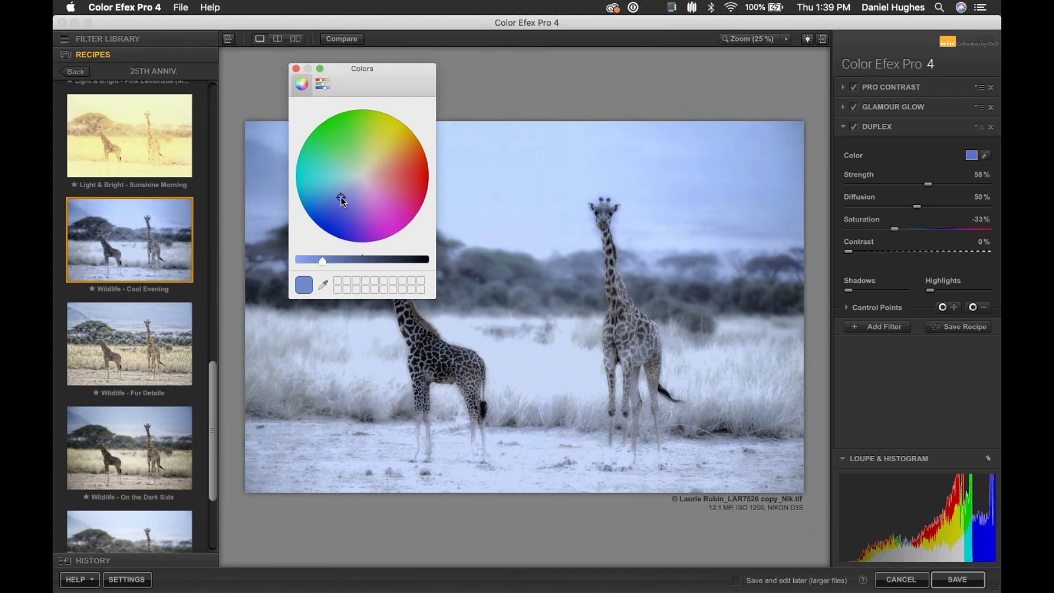
click(392, 177)
drag(393, 177, 384, 175)
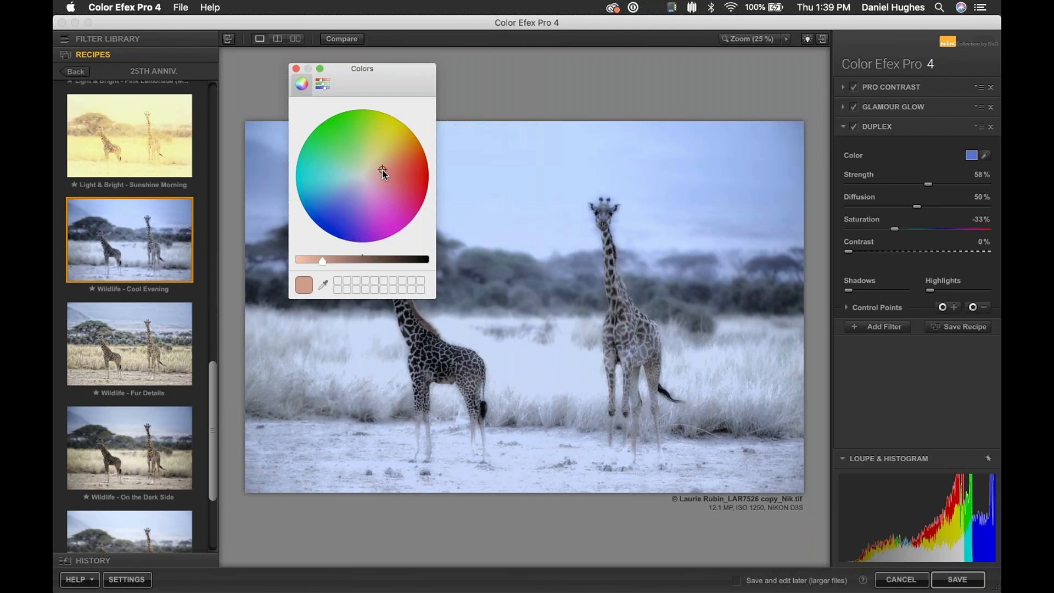
drag(362, 188, 343, 170)
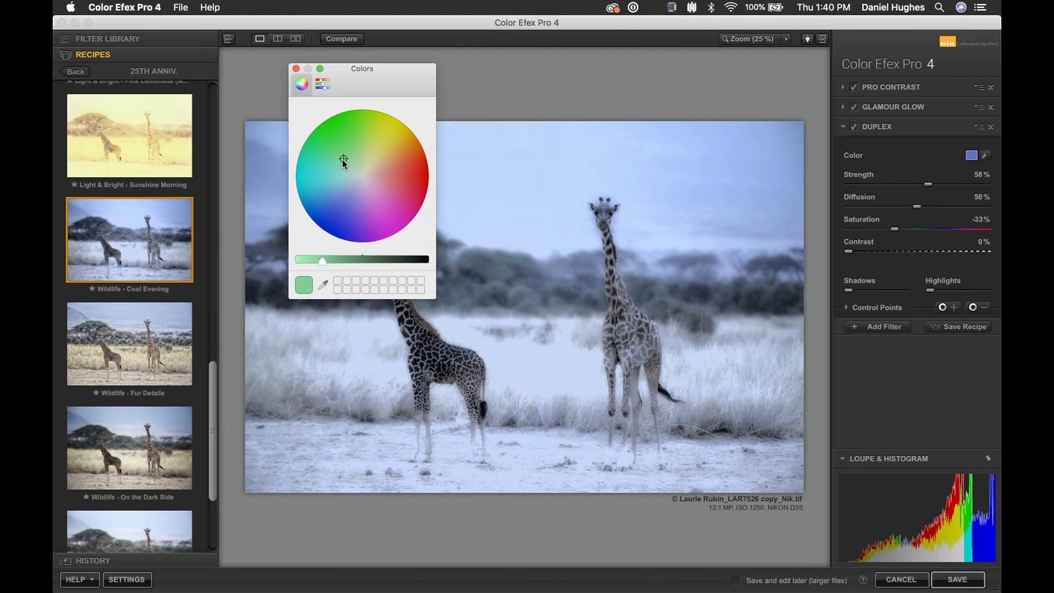
drag(340, 161, 338, 161)
click(296, 69)
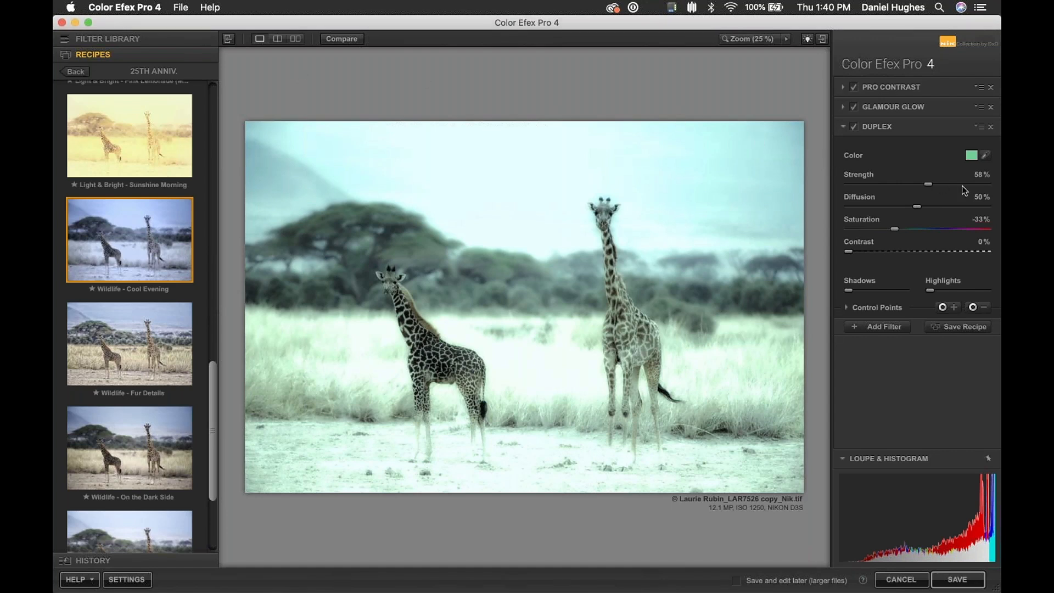
Set the Duplex color to a blue with Red 88, Green 128 and Blue 244.
click(972, 156)
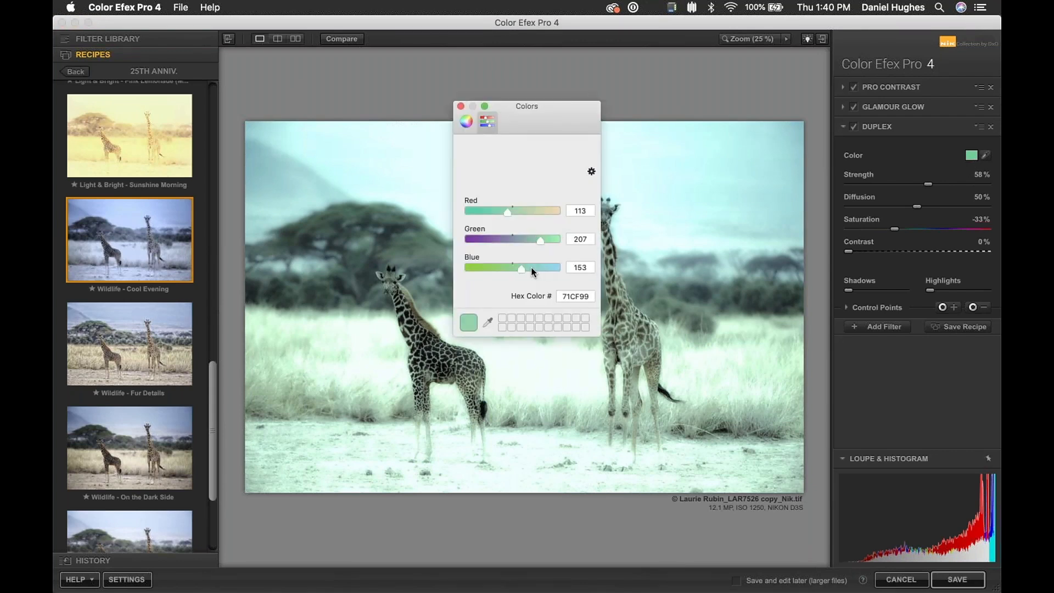
drag(522, 268, 498, 214)
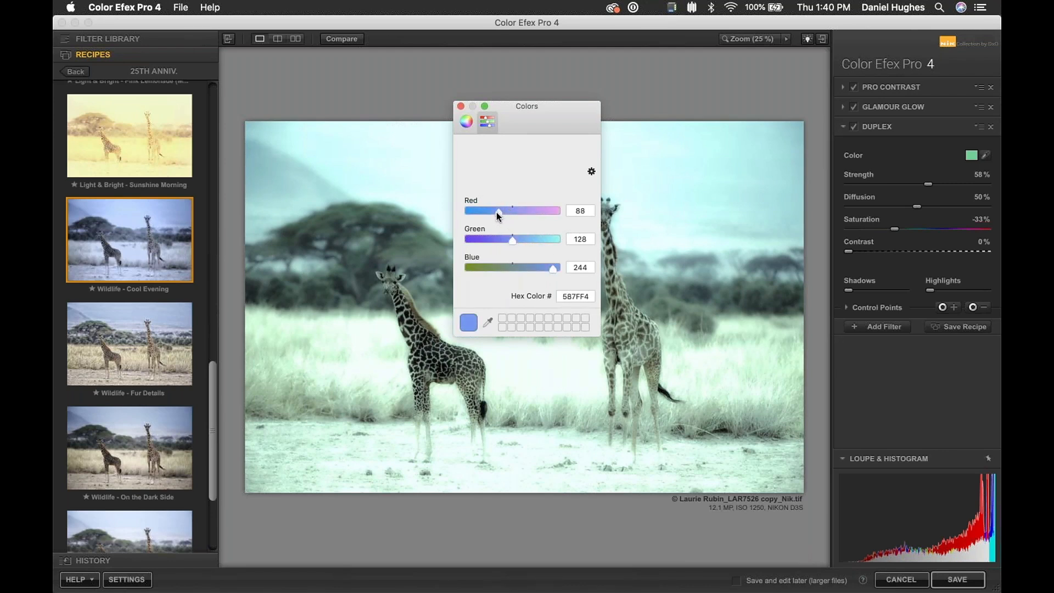
click(461, 106)
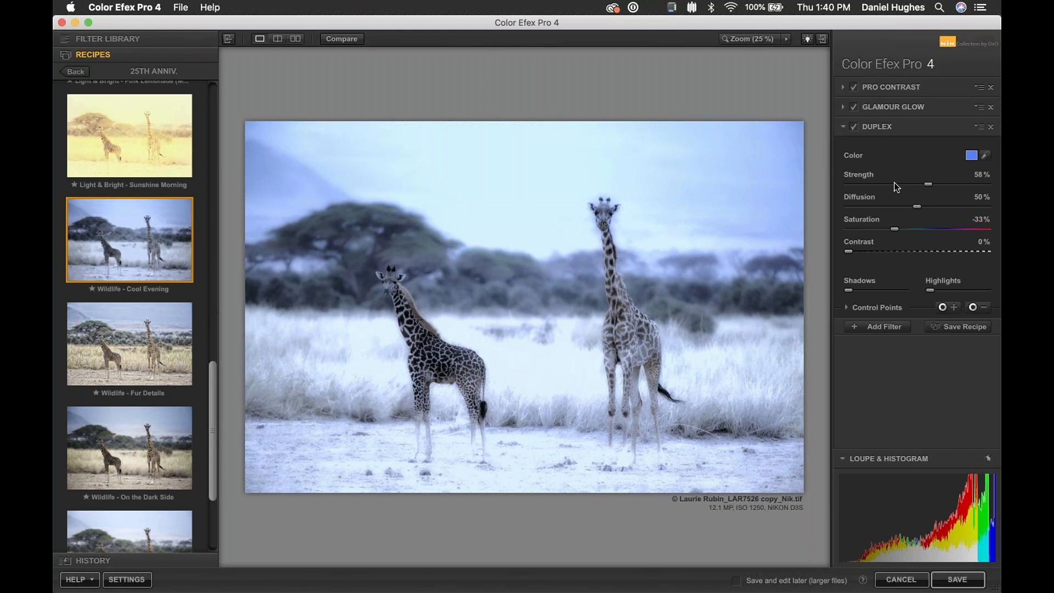
Set the Duplex Strength to 20%, Diffusion to 13% and Saturation to 0%.
drag(894, 183, 875, 186)
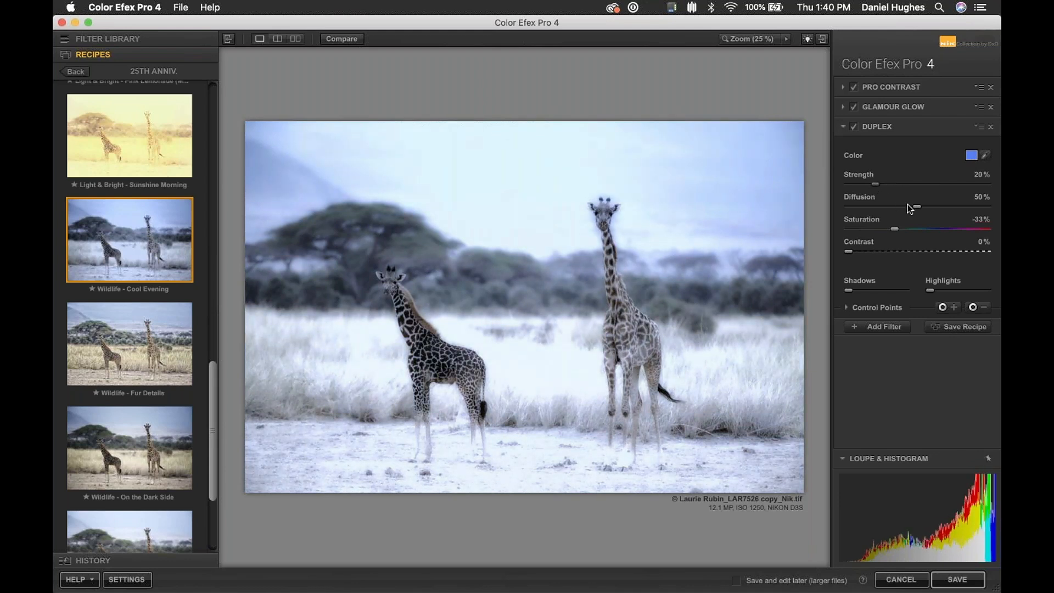
drag(873, 207, 866, 206)
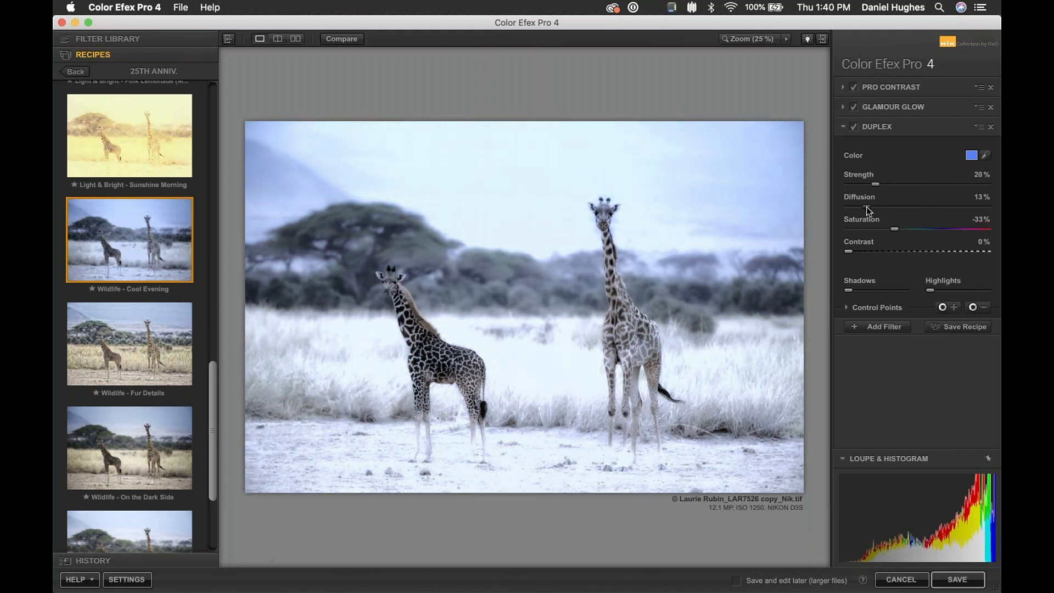
click(919, 229)
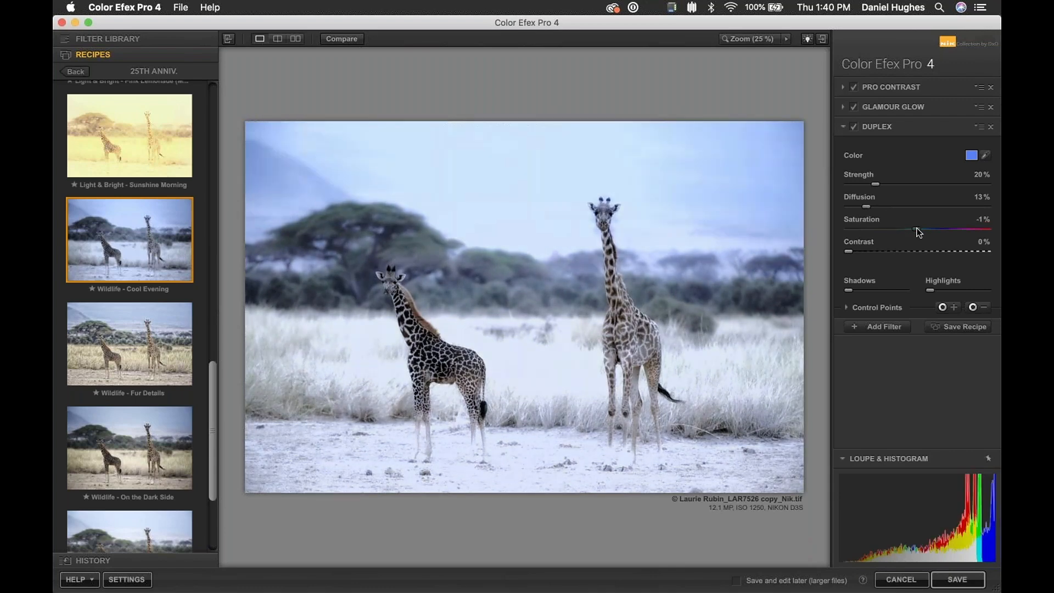
drag(917, 229, 917, 229)
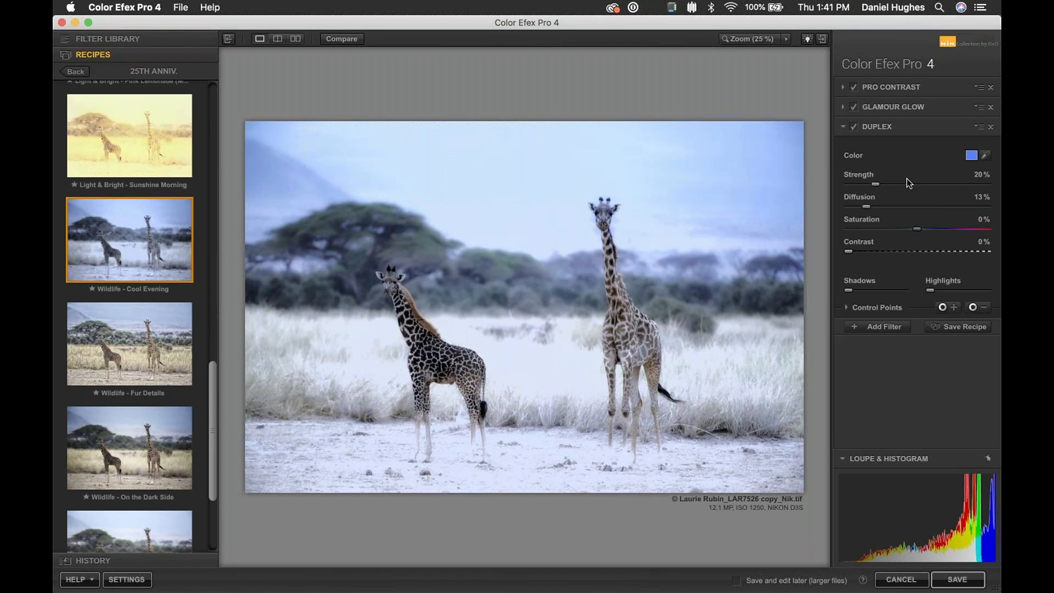
Try different overall opacities for the Duplex effect, including 0%, and set its Opacity to 36%.
click(868, 309)
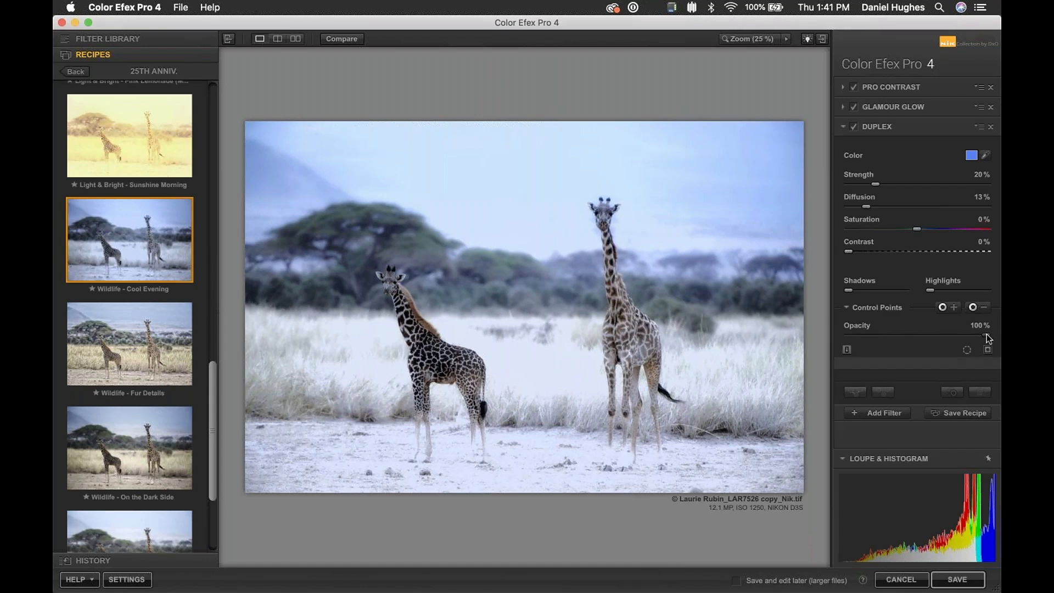
drag(986, 334, 773, 338)
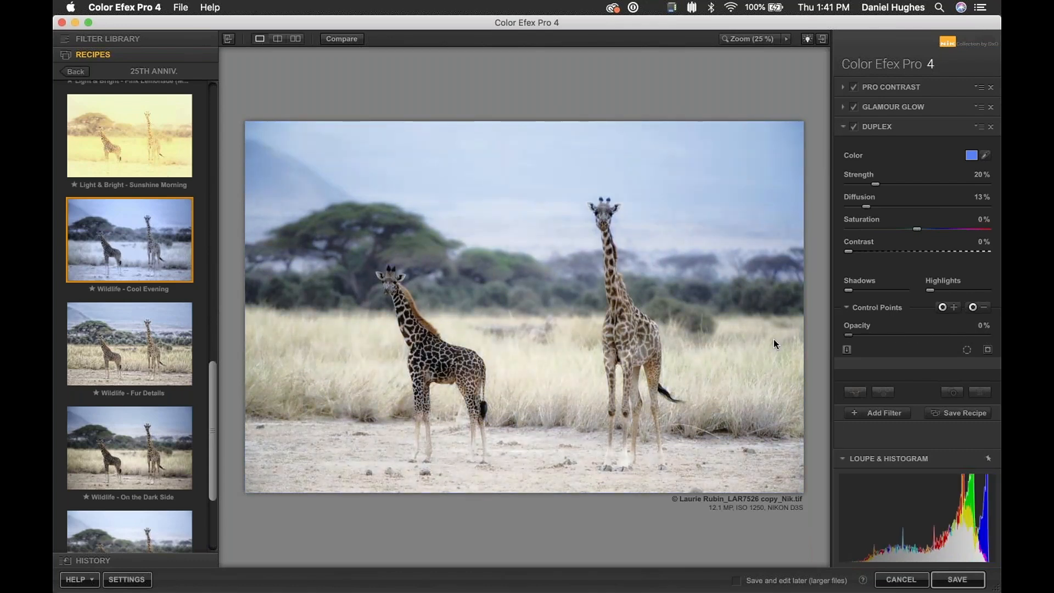
drag(849, 333, 897, 330)
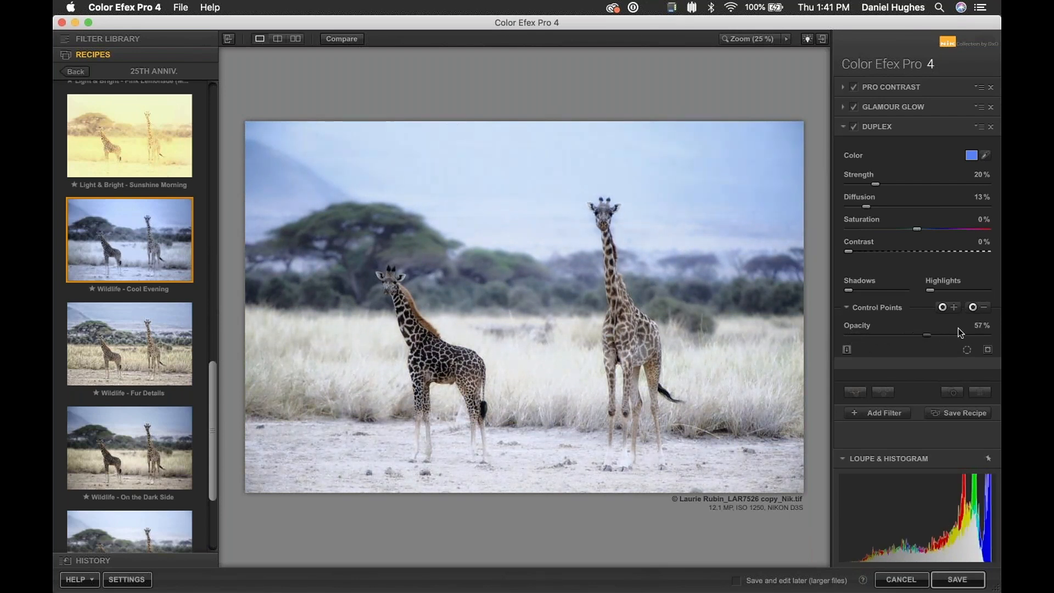
drag(927, 334, 900, 332)
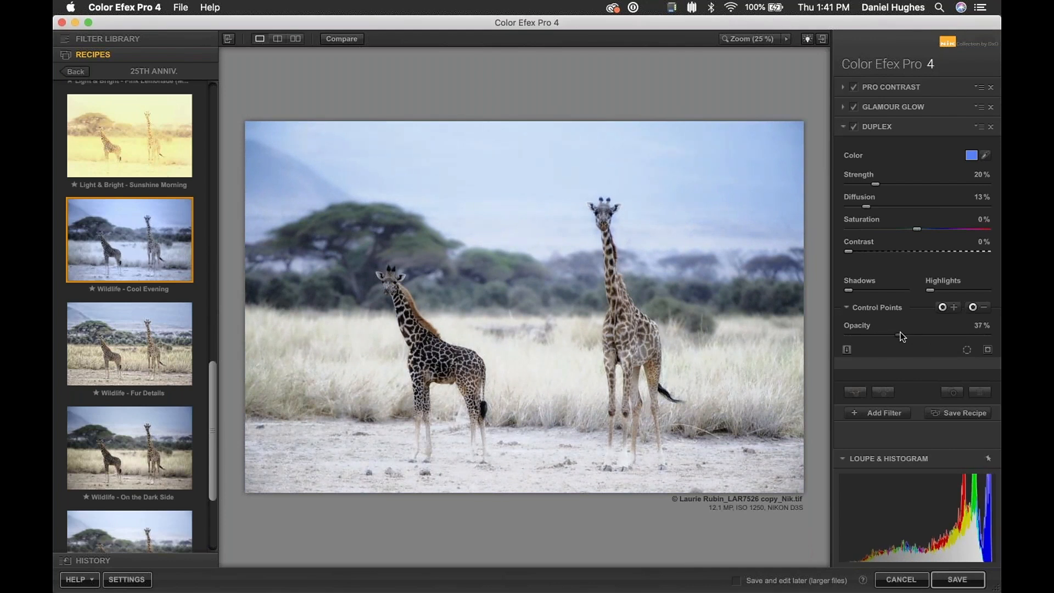
drag(901, 332, 898, 332)
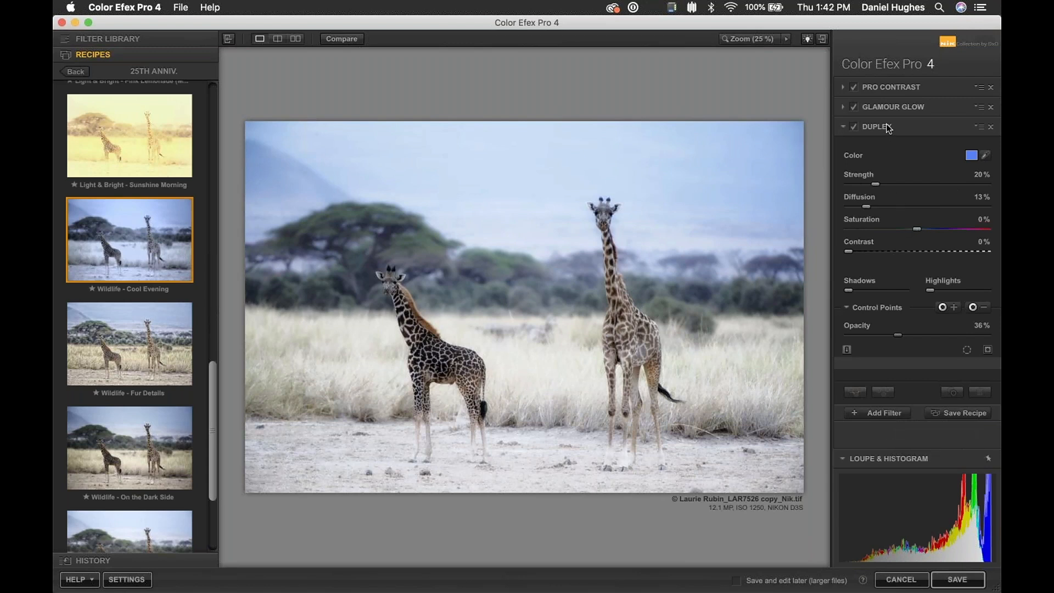
Add the Film Efex: Modern (Branded) filter below Duplex in the filter stack.
click(885, 413)
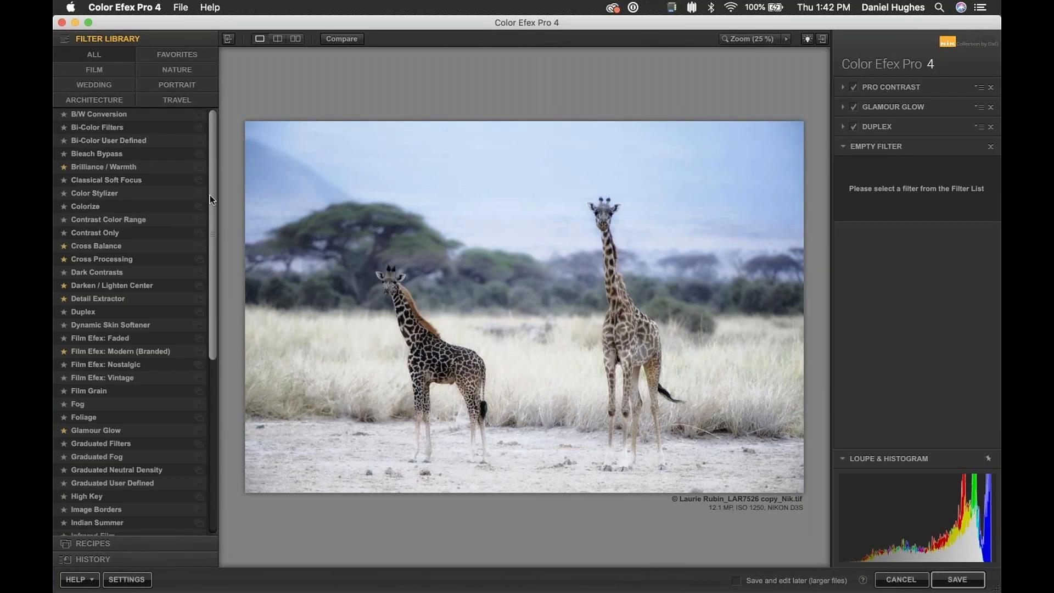
drag(209, 196, 212, 265)
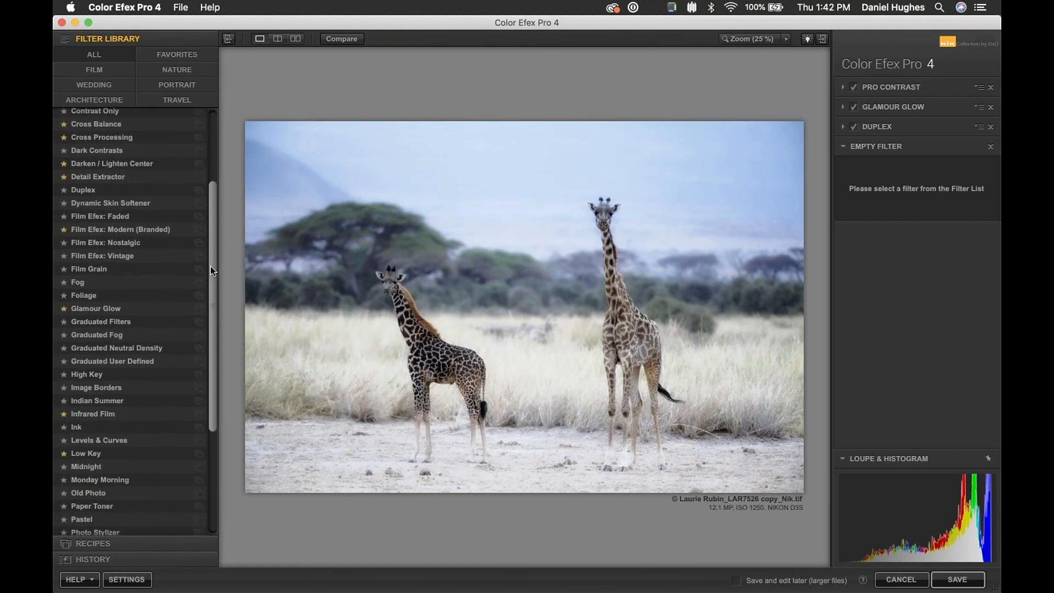
click(111, 232)
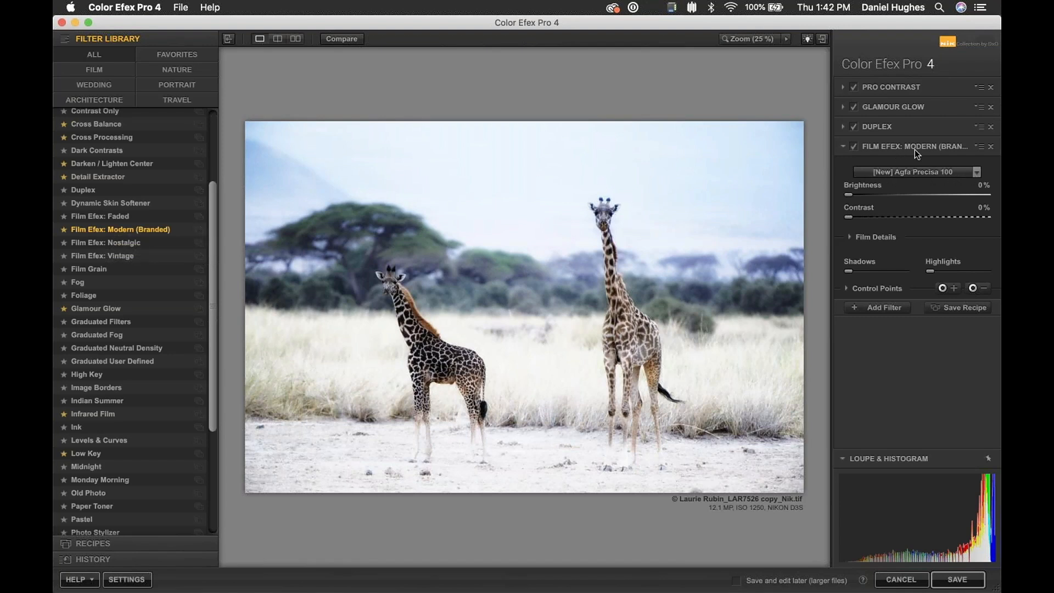
Preview film types for the Film Efex: Modern filter and choose Kodak Ultra Color 100UC.
click(972, 173)
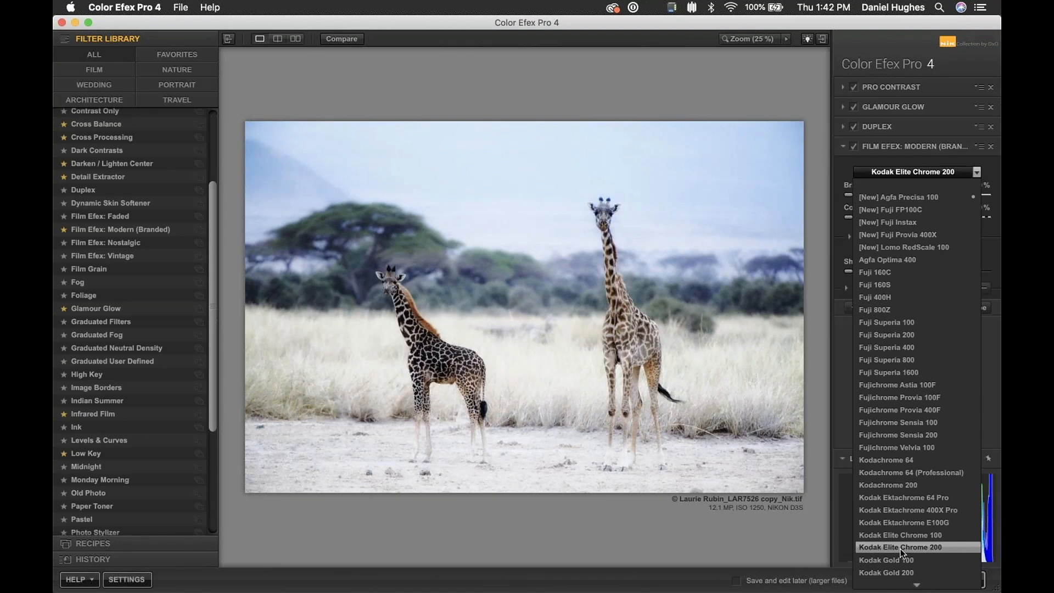
scroll(895, 572, down, 3)
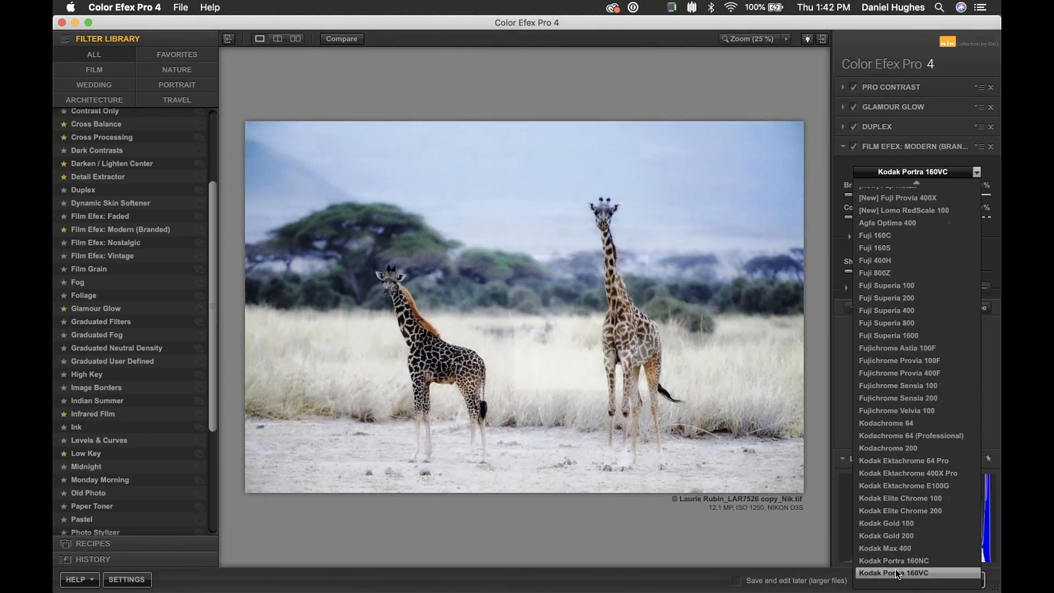
scroll(895, 569, down, 4)
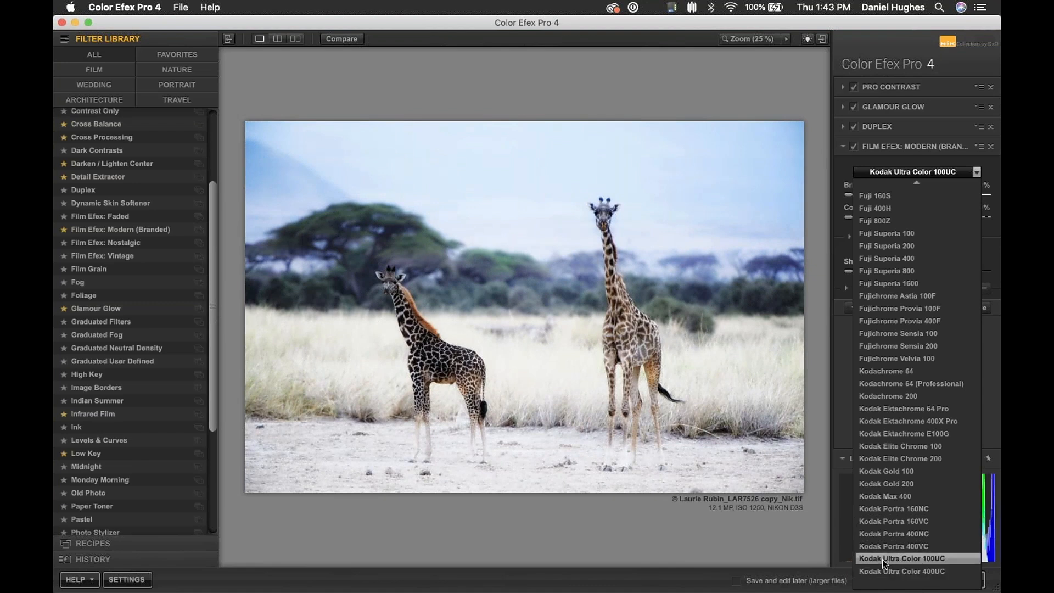
click(882, 559)
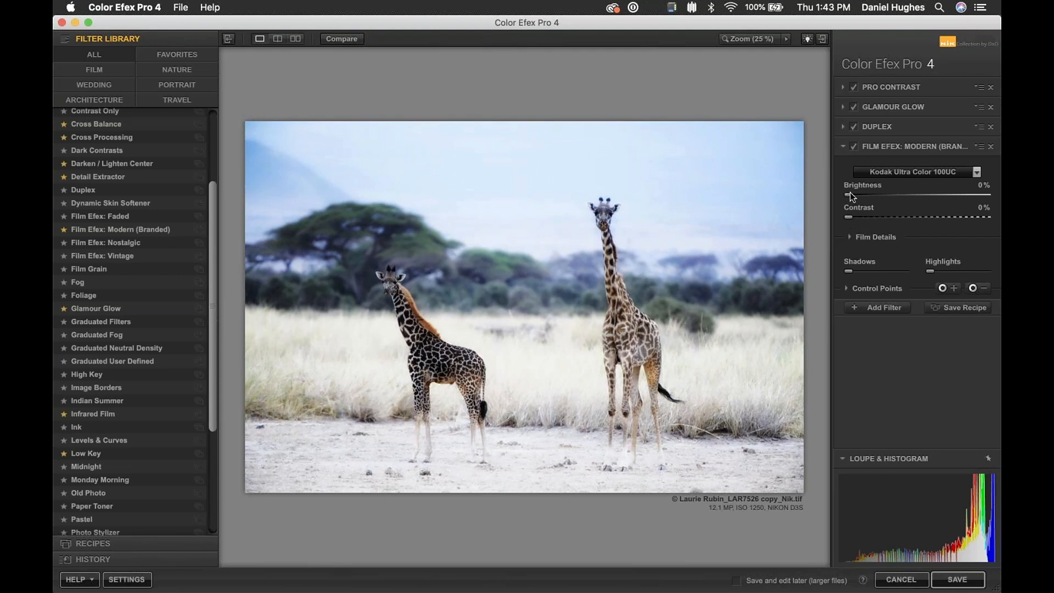
Show the film details and set the Sensitivity of Cyan to -7% and Blue to -14%.
click(850, 237)
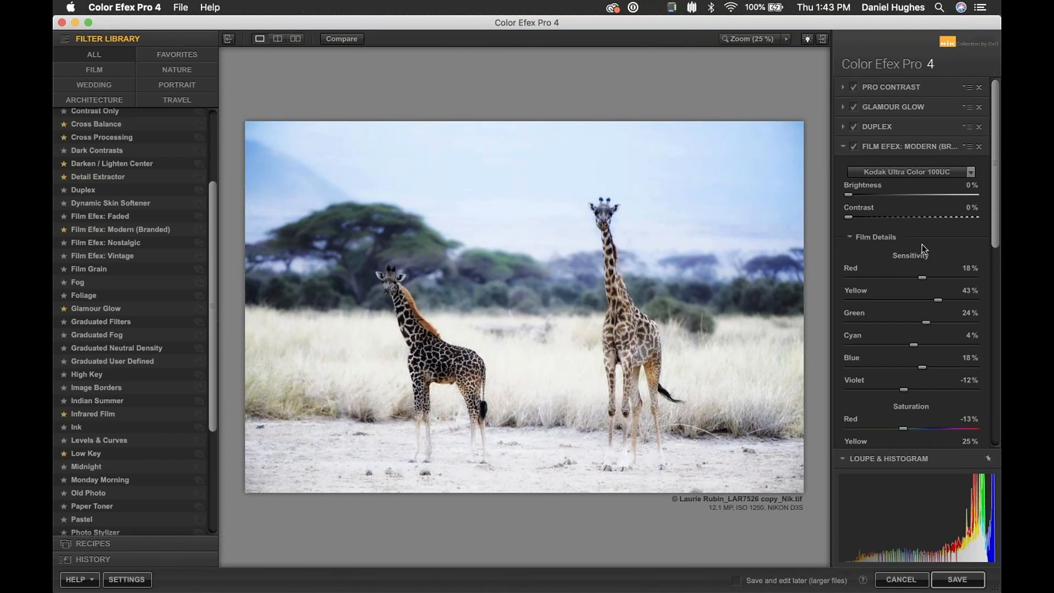
drag(916, 345, 910, 344)
drag(923, 368, 902, 367)
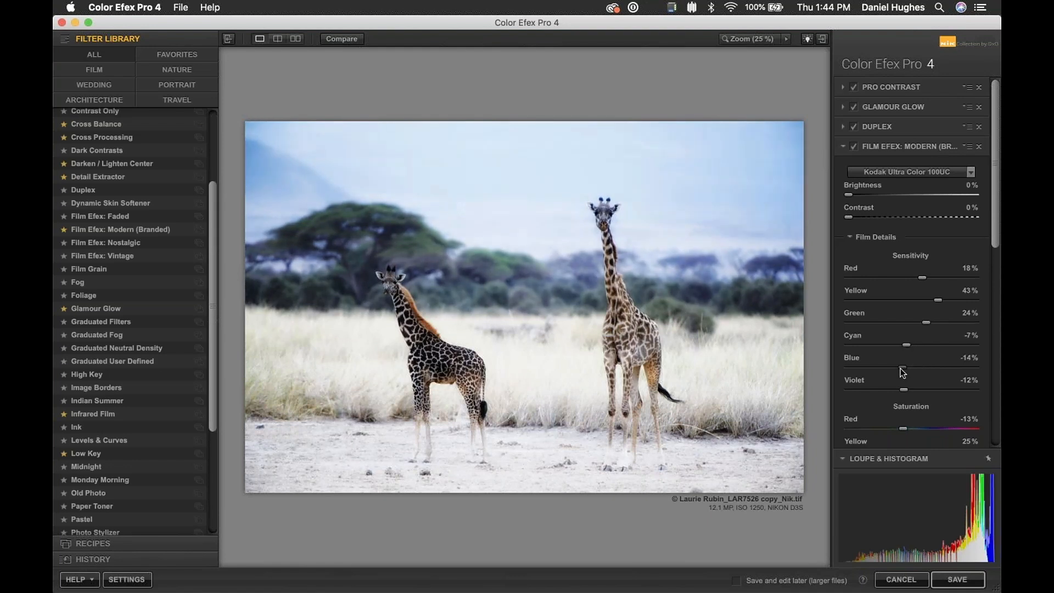
Set the film's Sensitivity of Red to -4%, Yellow to -1%, Green to -7% and Blue to -15%.
drag(926, 322, 906, 285)
Set the film's Saturation of Red to 69%, Yellow to 47%, Green to 23%, Cyan to 18%, Blue to 49% and Violet to 37%.
scroll(906, 286, down, 3)
scroll(905, 285, down, 5)
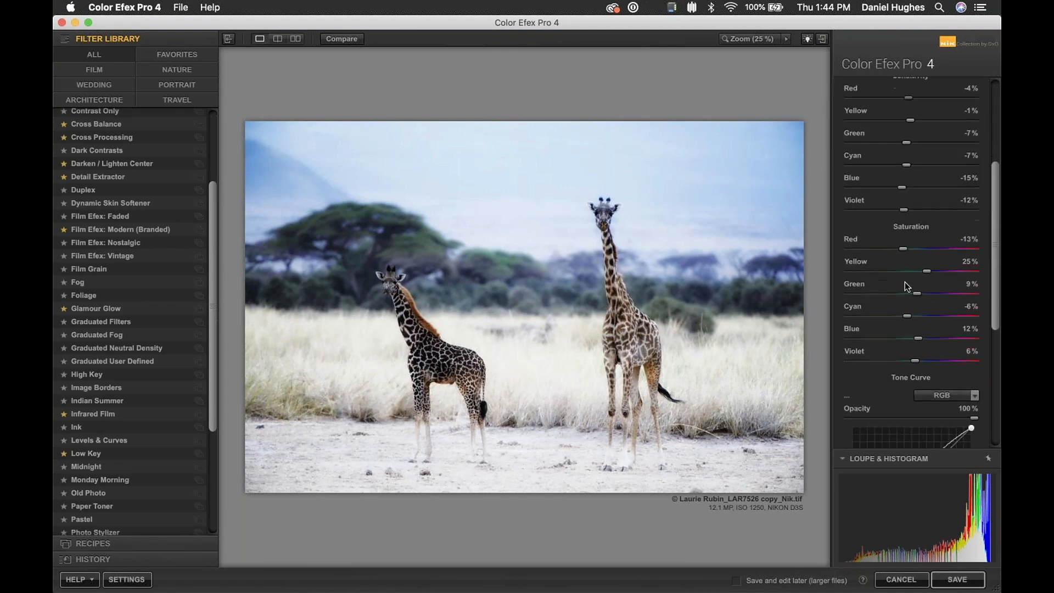
drag(905, 224, 921, 226)
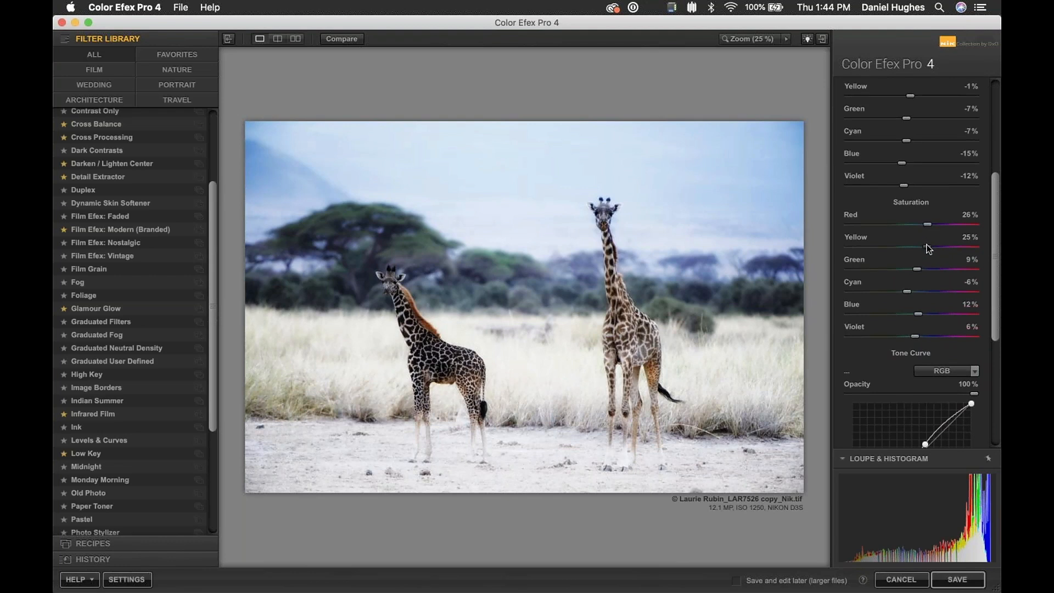
drag(906, 292, 923, 296)
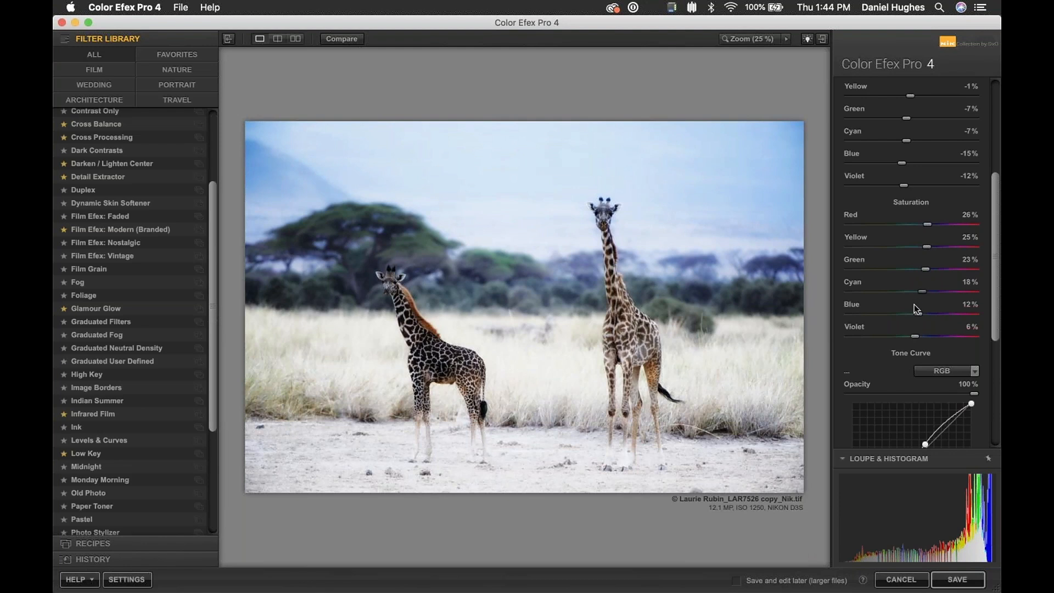
click(941, 310)
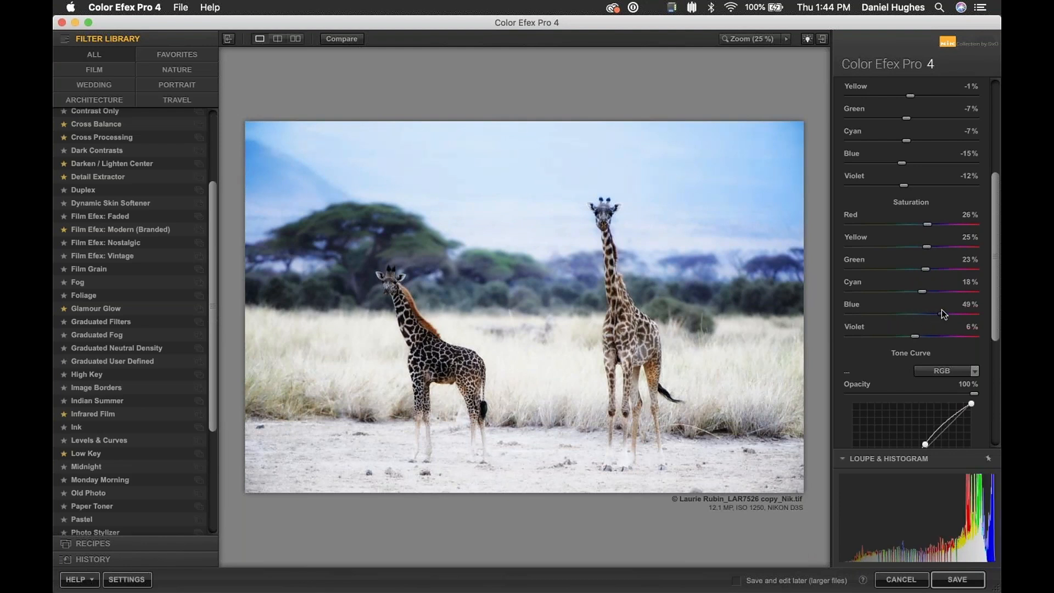
drag(915, 337, 933, 337)
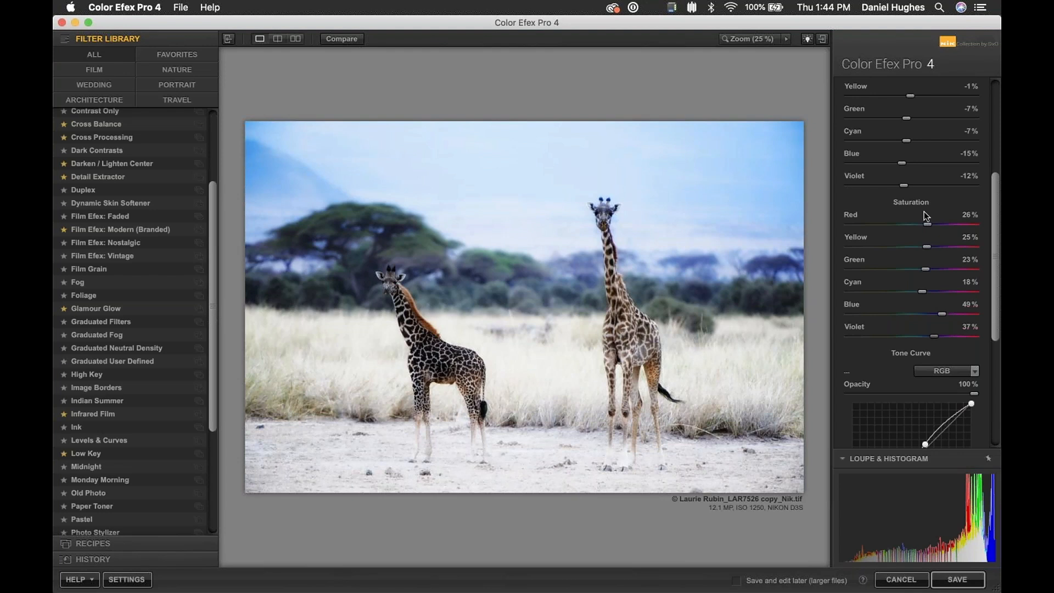
drag(928, 226, 998, 220)
mouse_move(928, 251)
mouse_down()
mouse_move(955, 250)
mouse_move(944, 251)
mouse_up()
scroll(910, 203, up, 5)
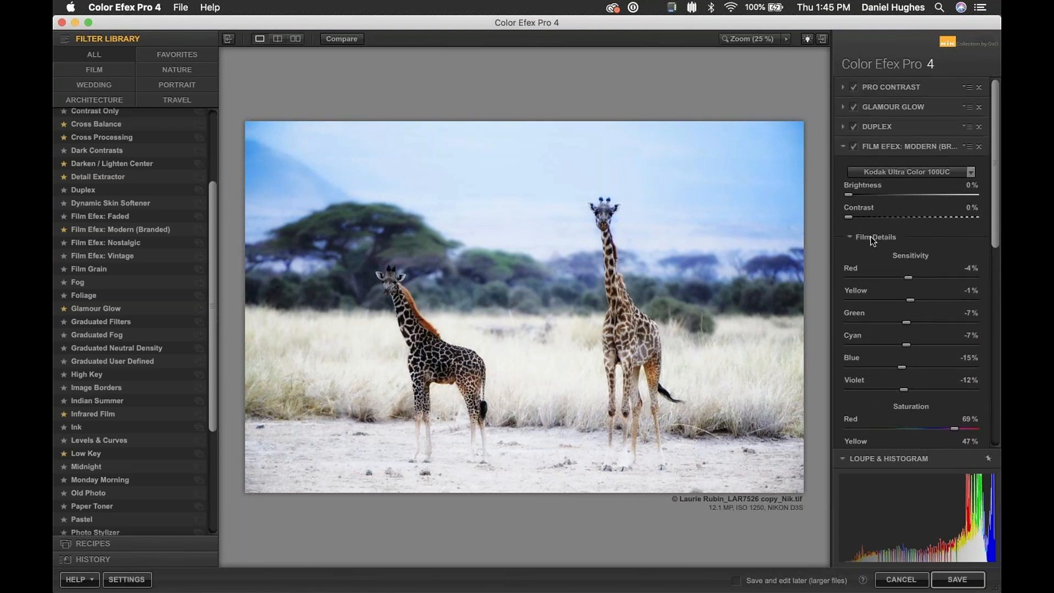
Add an Image Borders filter to the giraffe photo with size -61% and spread -100%.
click(874, 239)
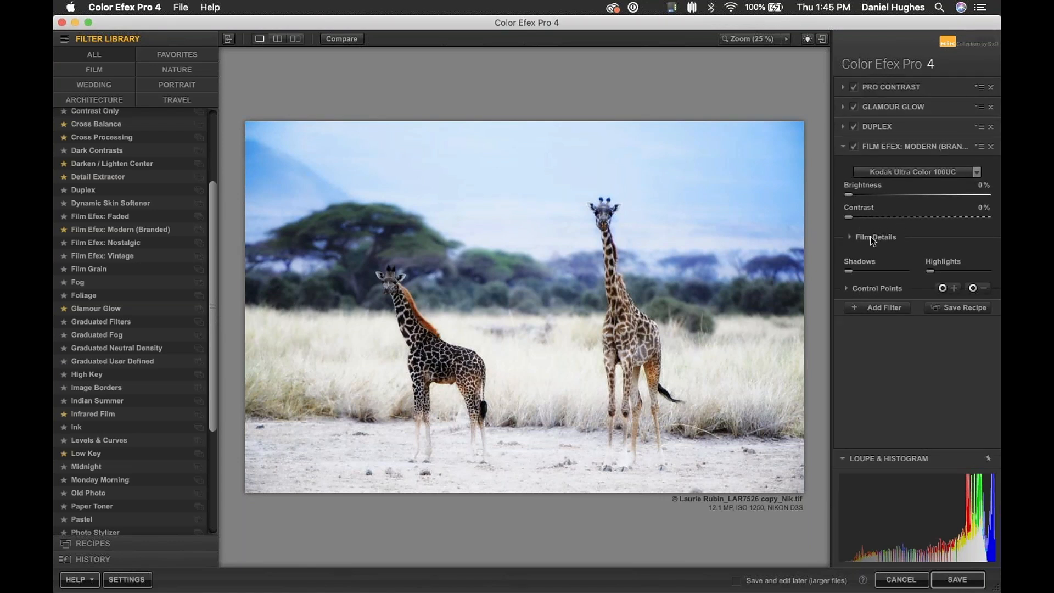
click(883, 308)
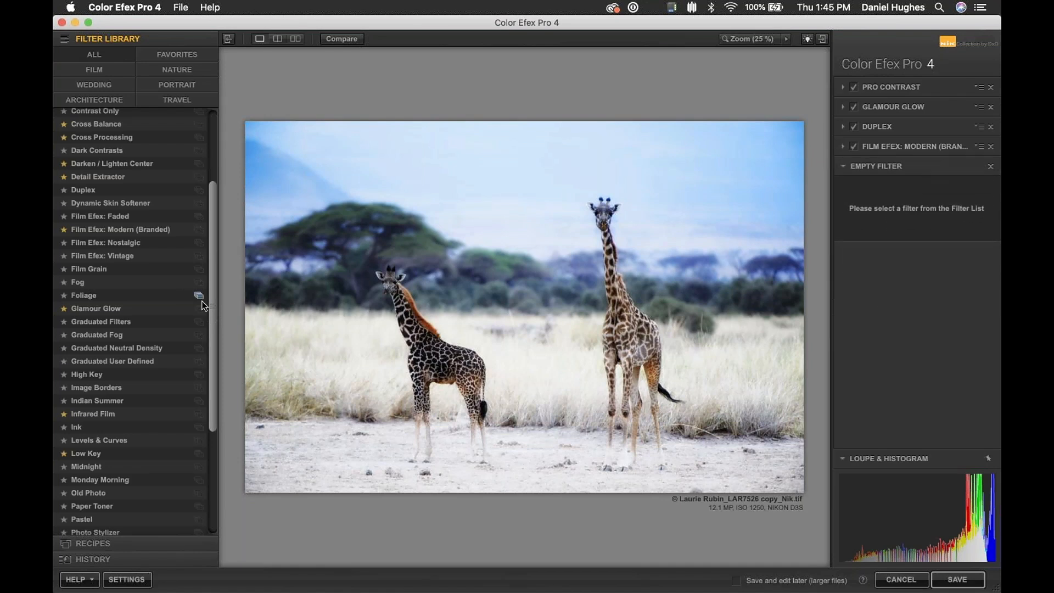
click(107, 391)
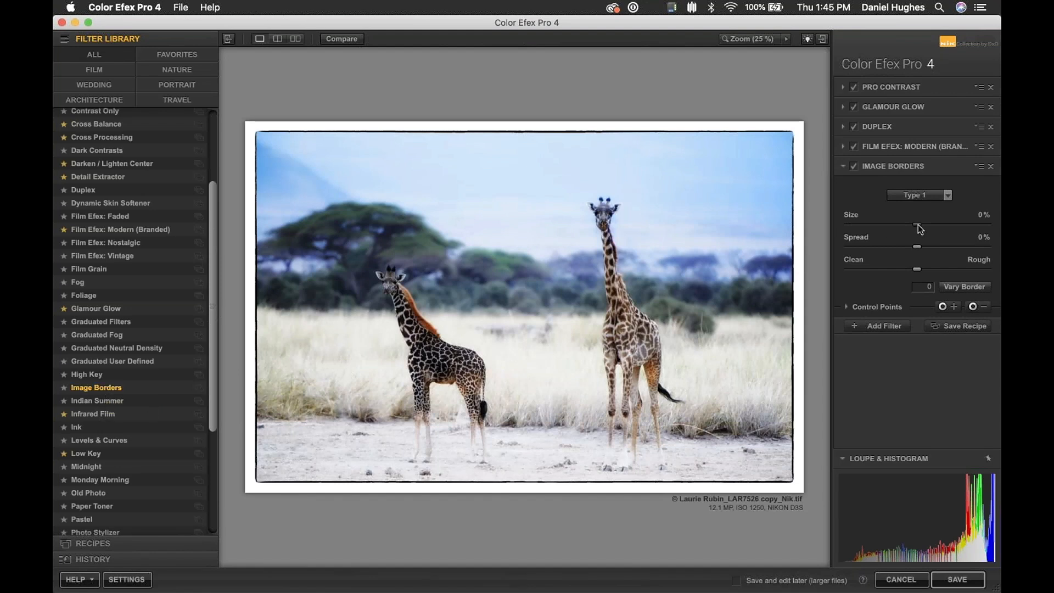
drag(918, 225, 876, 225)
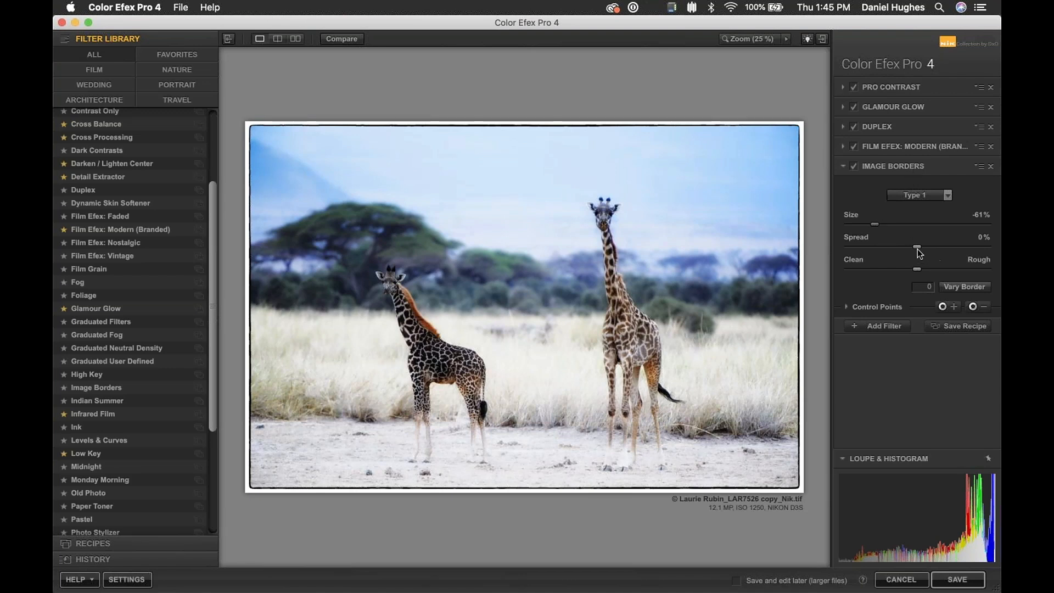
drag(919, 249, 790, 252)
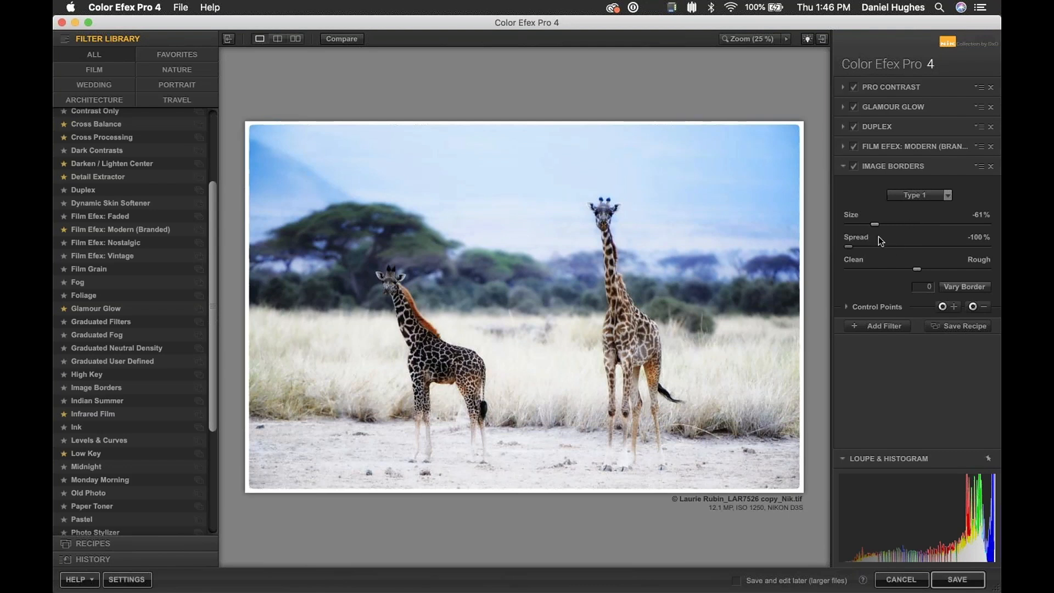
Inspect the border's upper-right corner at 100% zoom, comparing the photo with and without the Image Borders filter.
click(797, 124)
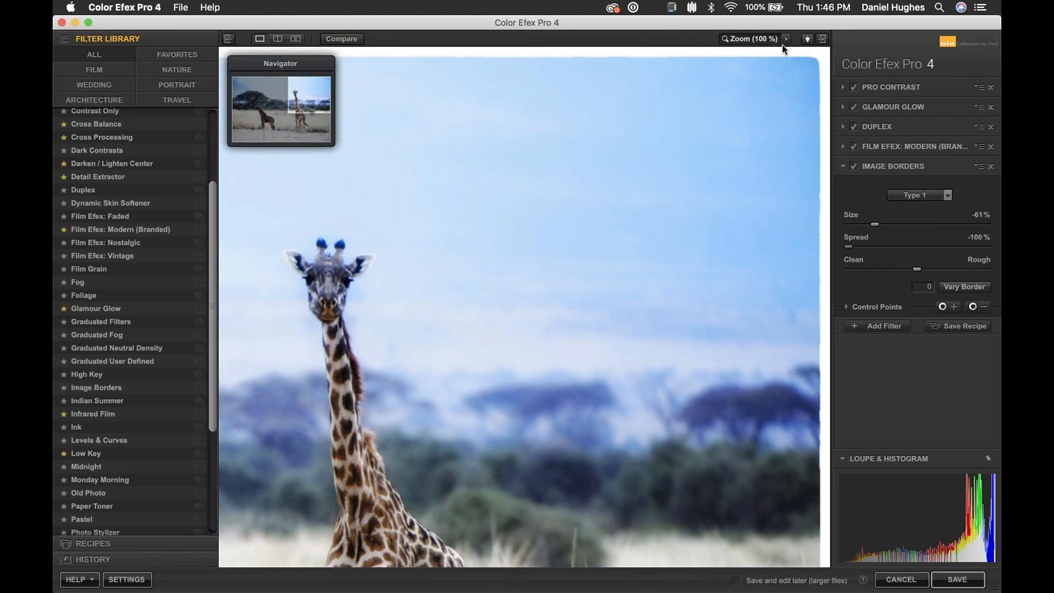
click(853, 166)
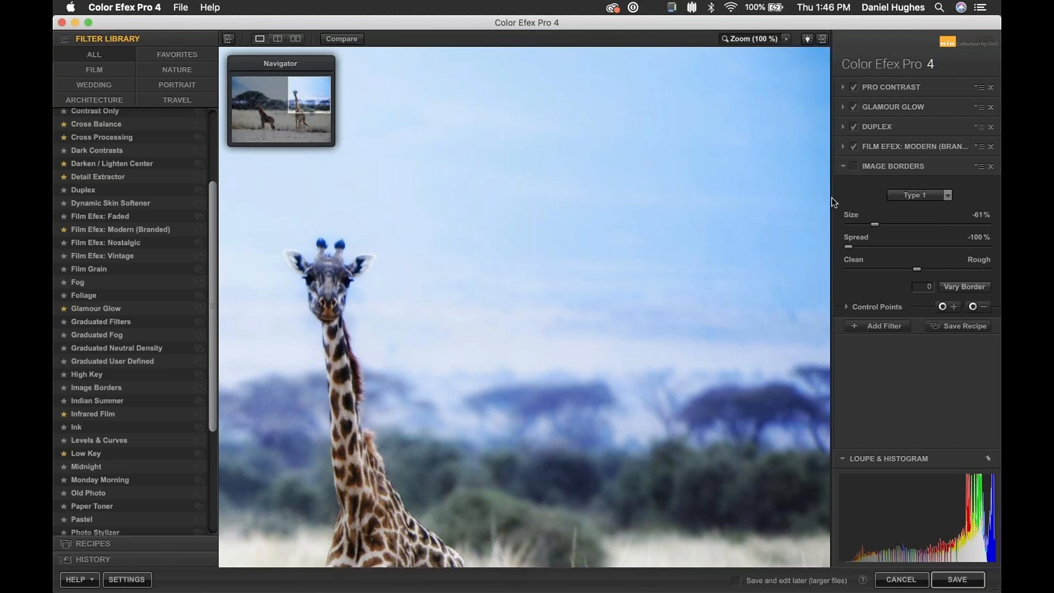
click(855, 165)
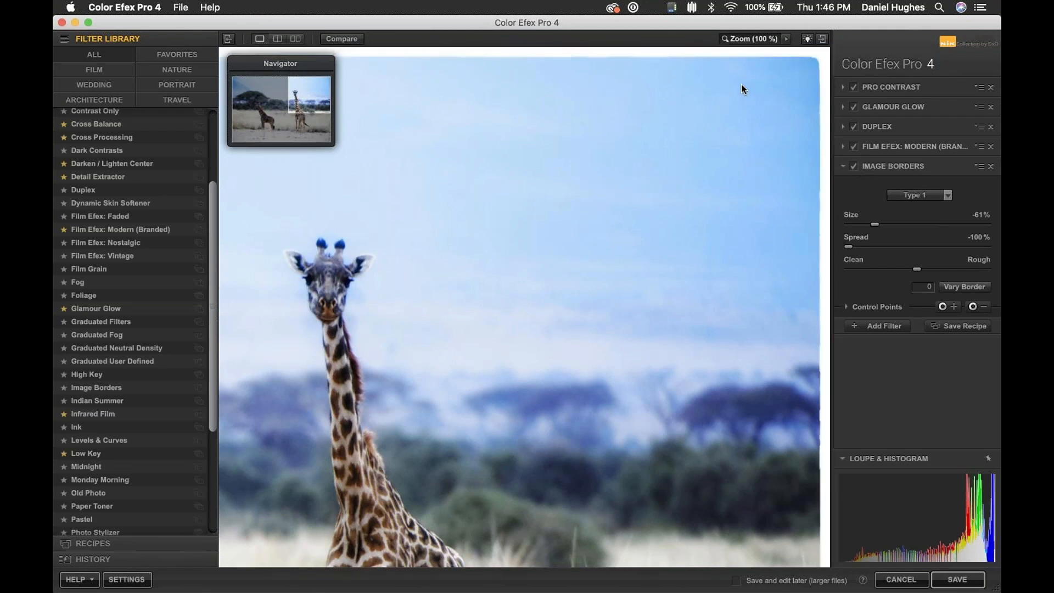
click(790, 146)
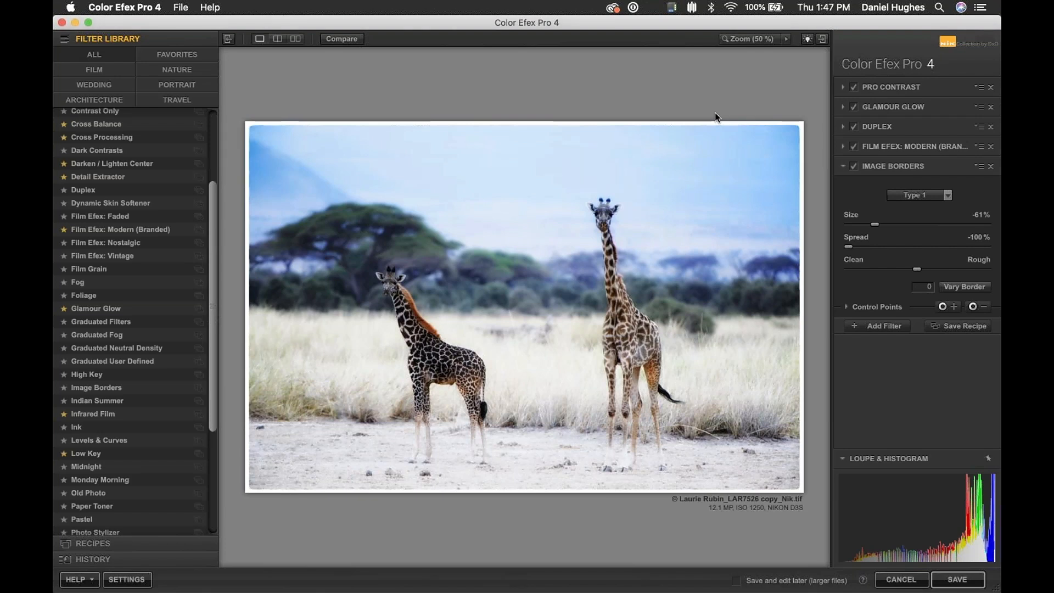
Save the current filter stack as a custom recipe named Post Card.
click(957, 327)
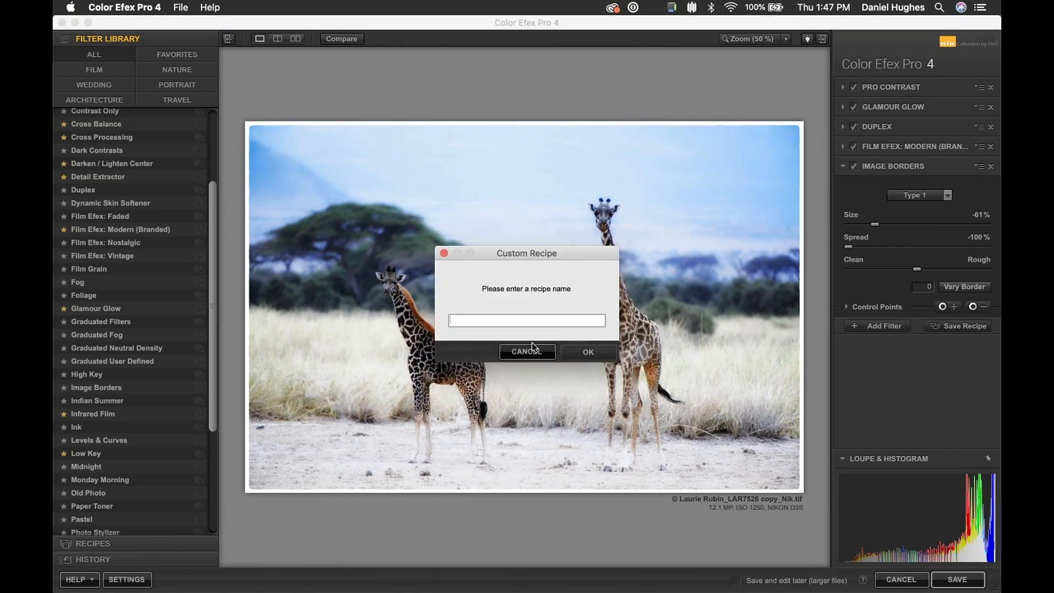
text(Post Card)
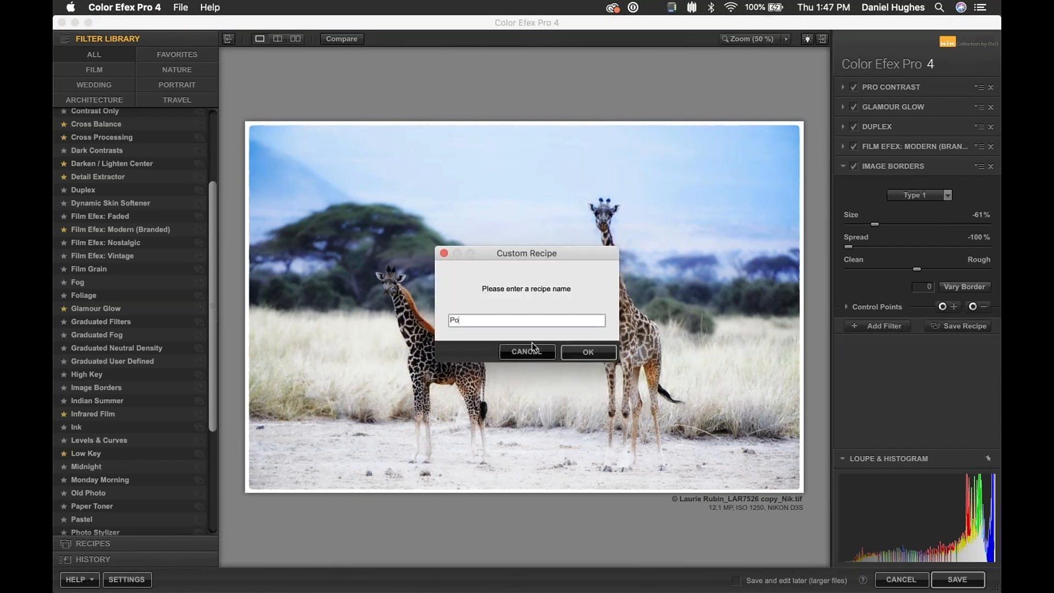
click(588, 353)
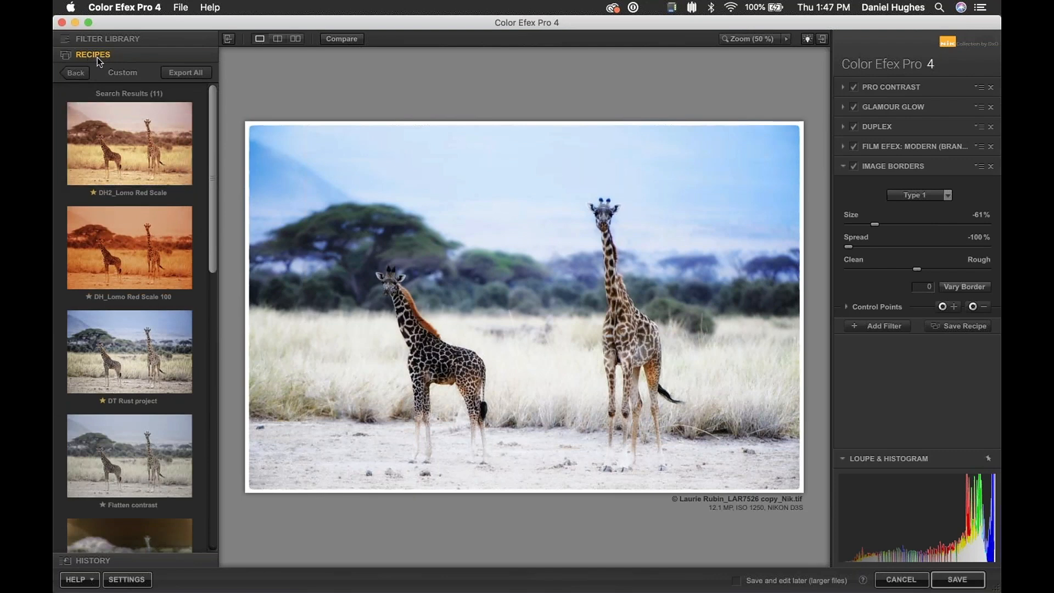
Look through the custom recipes for Post Card, and examine the 25th Anniv. recipe collection.
drag(212, 127, 219, 96)
scroll(203, 275, down, 3)
scroll(204, 276, down, 20)
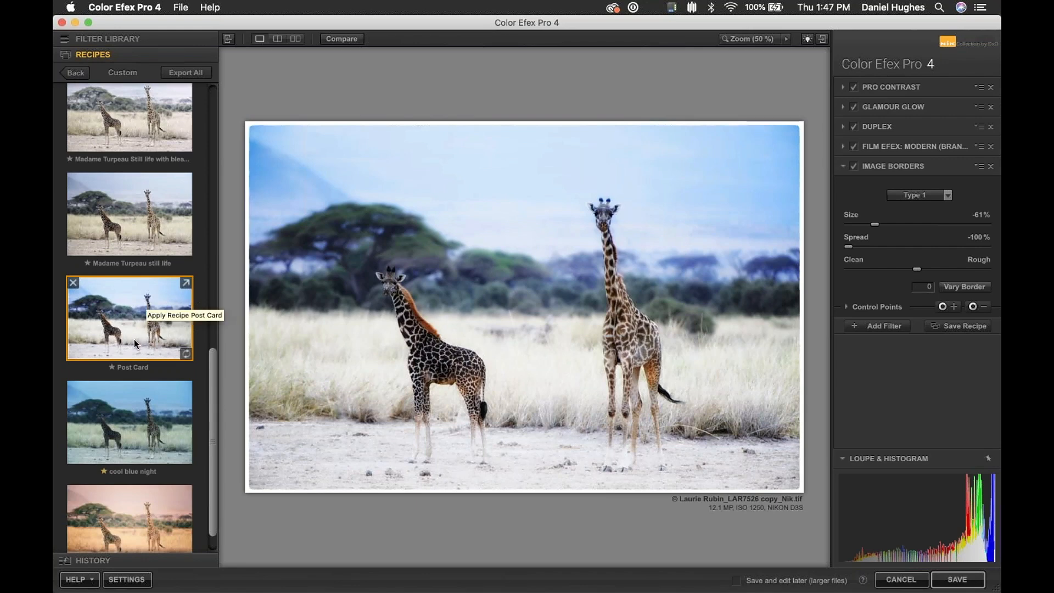
drag(211, 402, 213, 74)
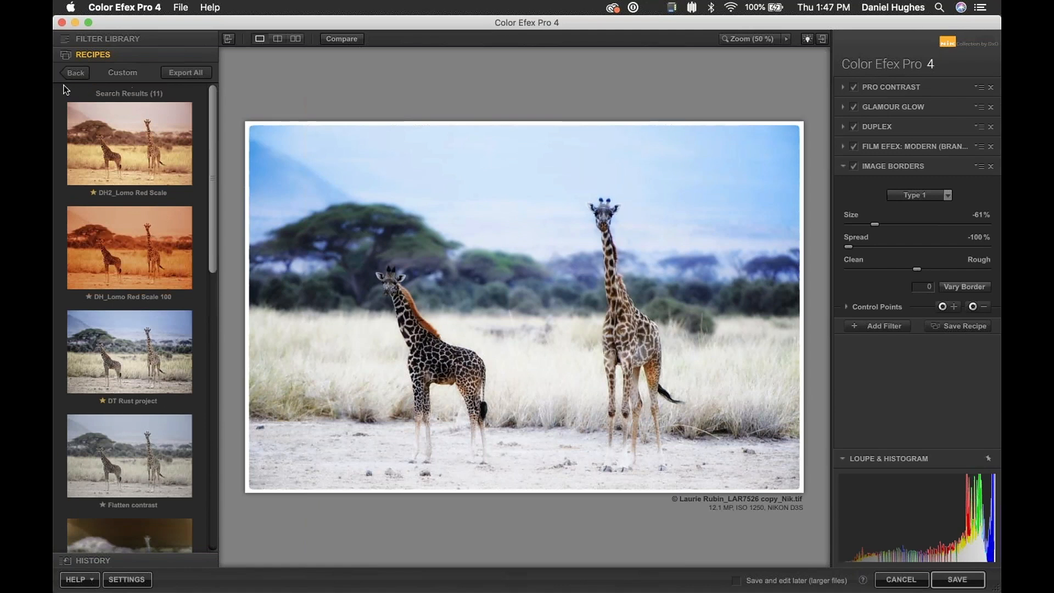
click(75, 73)
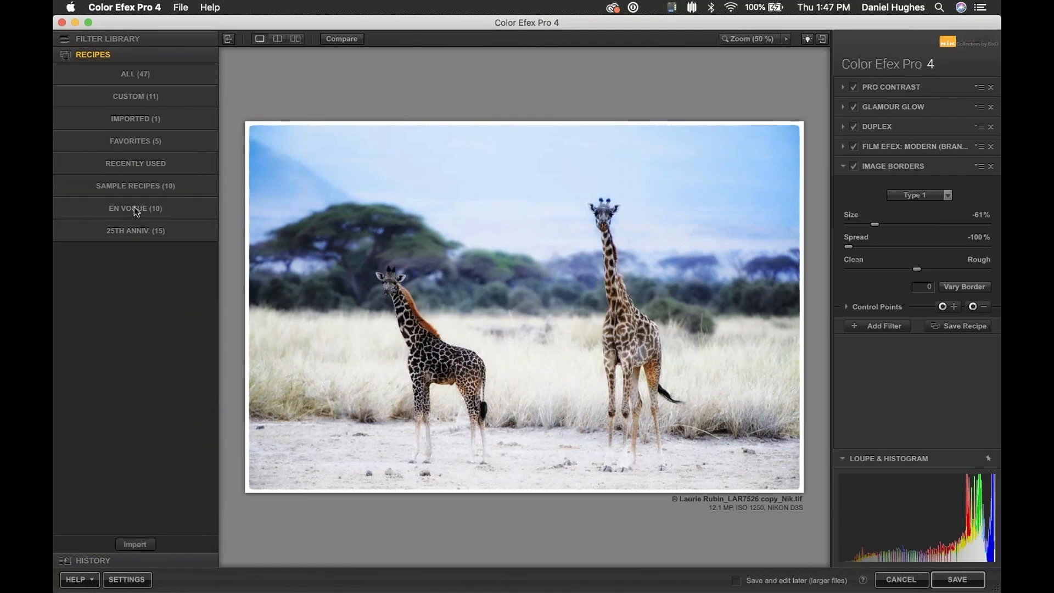
click(115, 224)
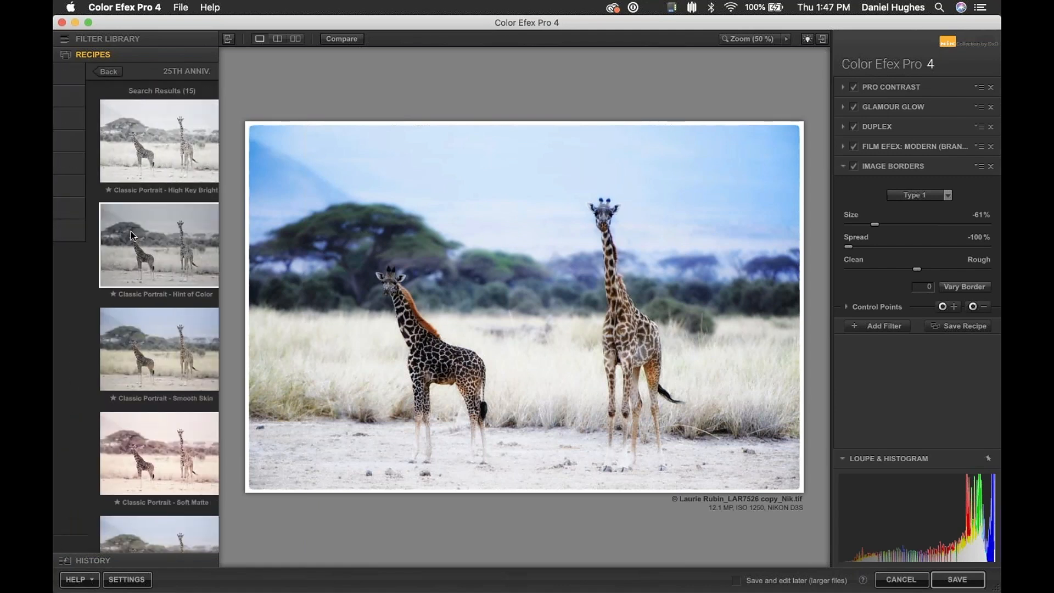
drag(209, 123, 232, 460)
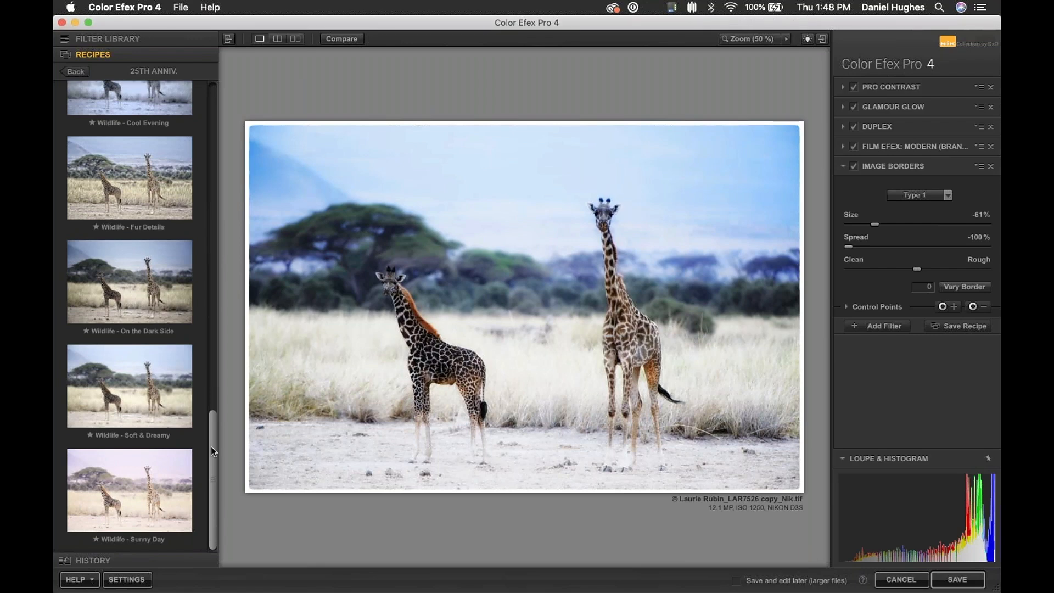
drag(210, 452, 220, 77)
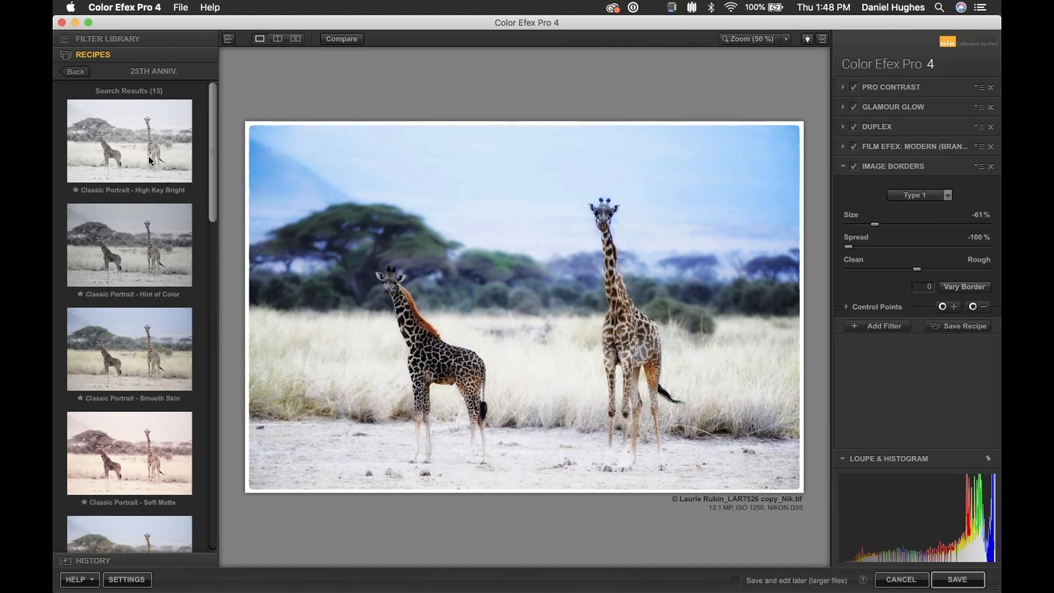
click(75, 72)
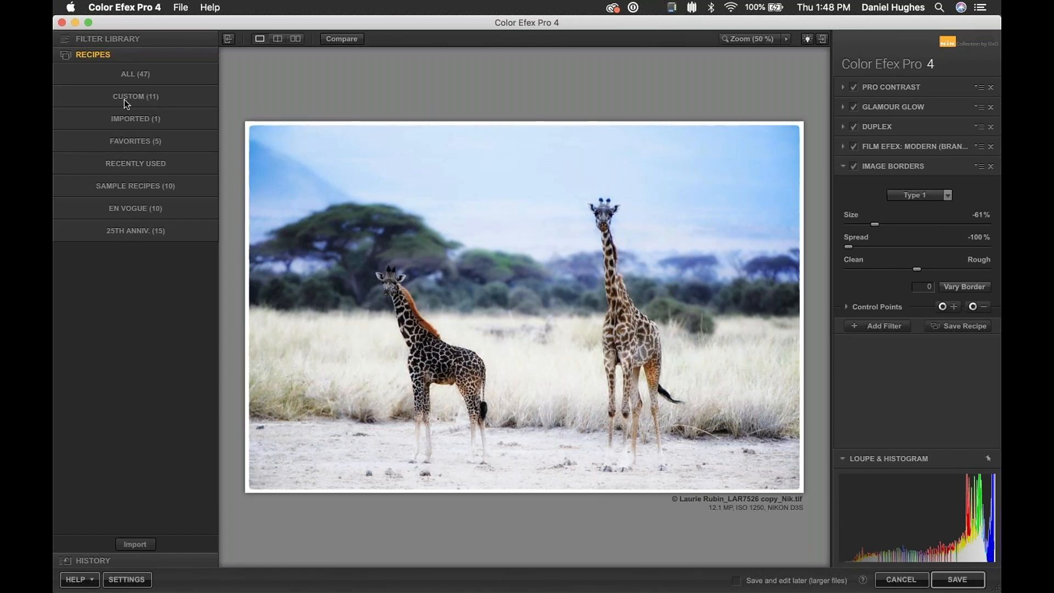
Mark the Post Card recipe in the Custom collection as a favorite.
click(170, 97)
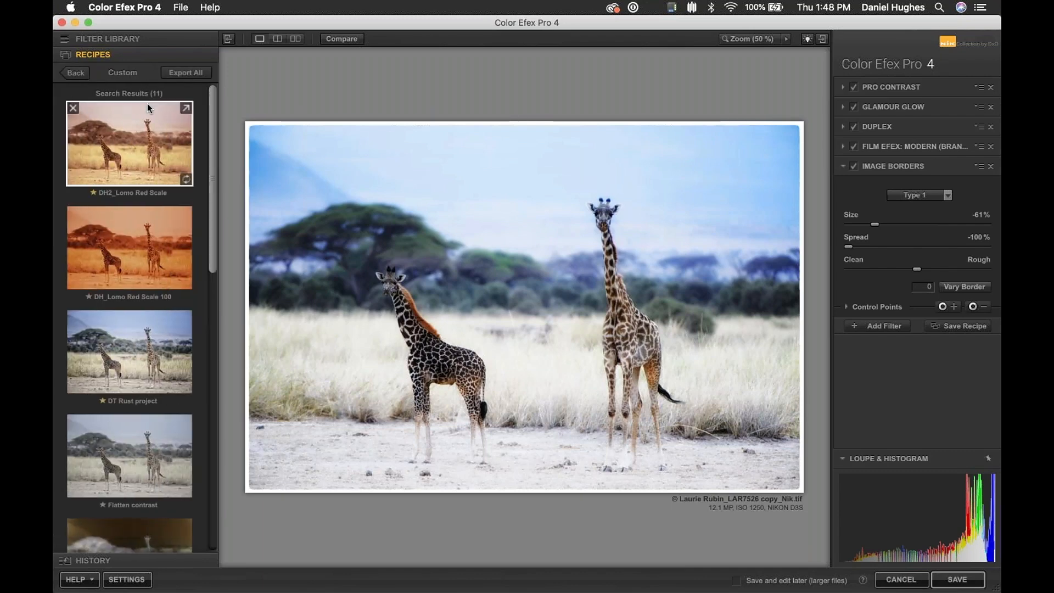
drag(212, 123, 217, 452)
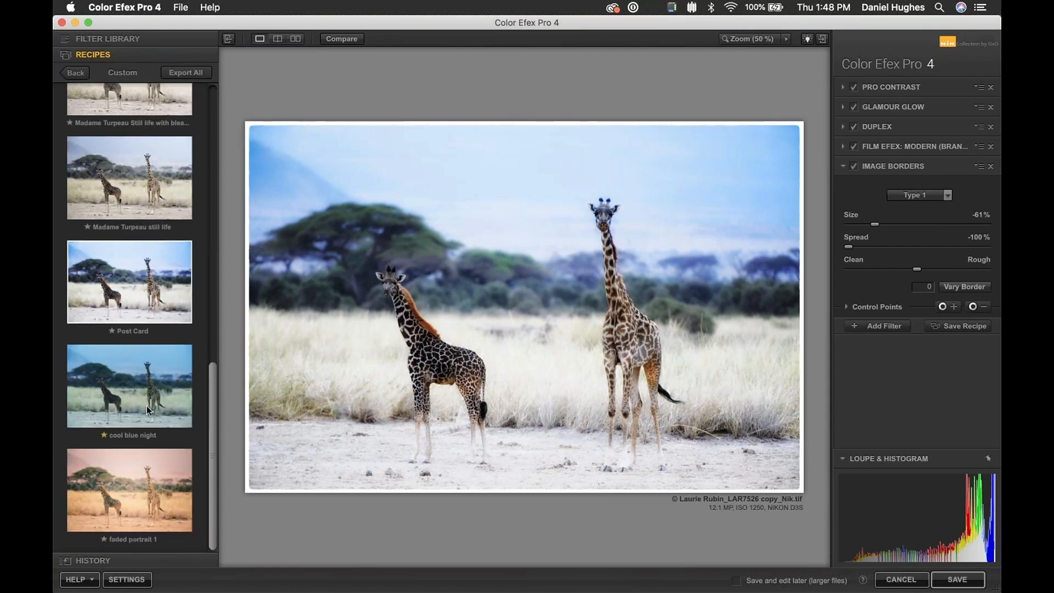
mouse_move(114, 286)
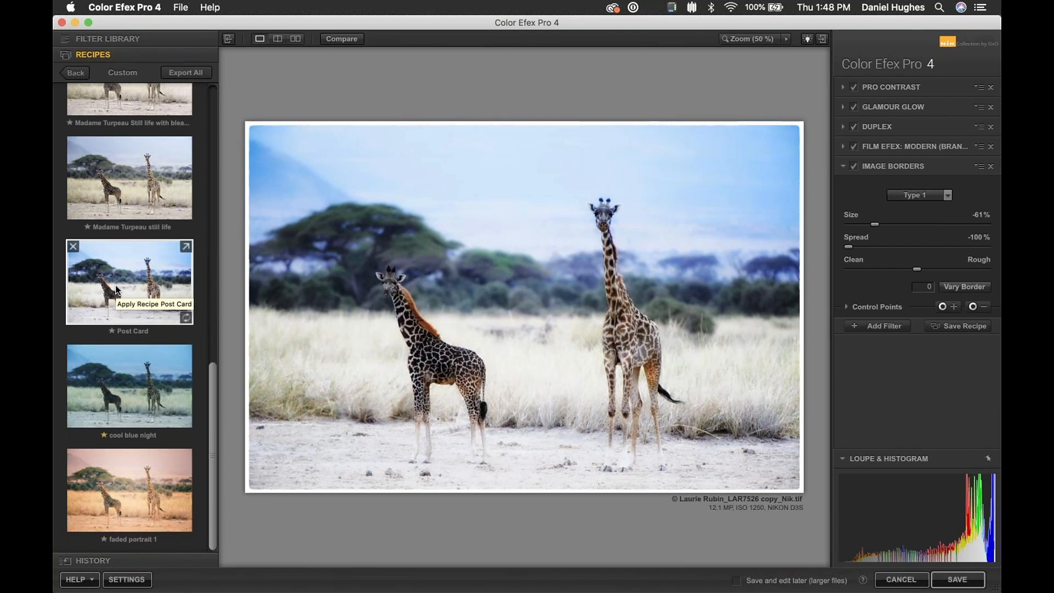
click(112, 331)
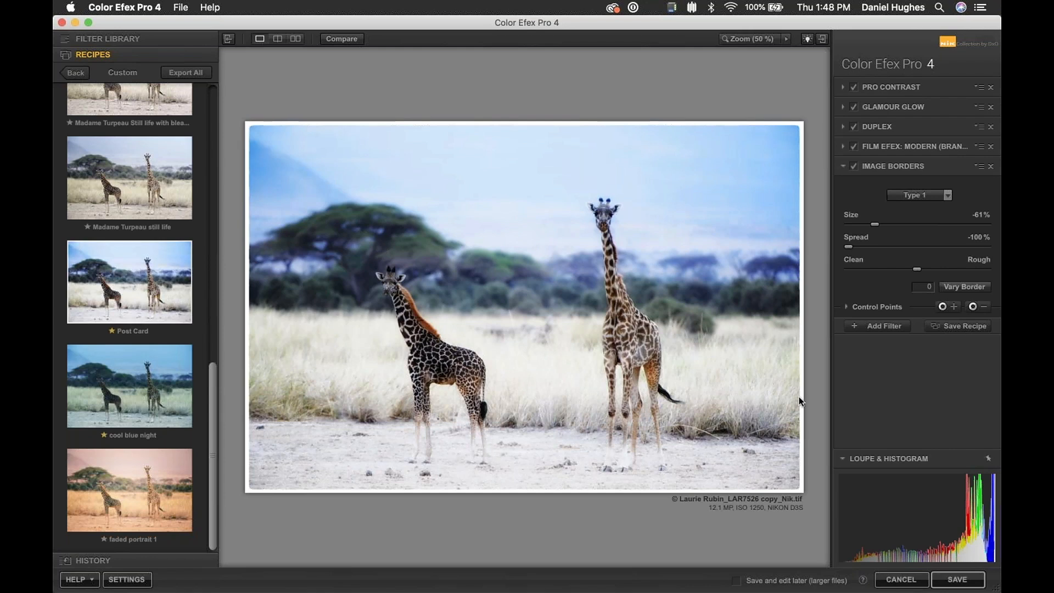
Save the filtered giraffe photo and display the resulting _Nik.tif file in DxO PhotoLab.
click(957, 580)
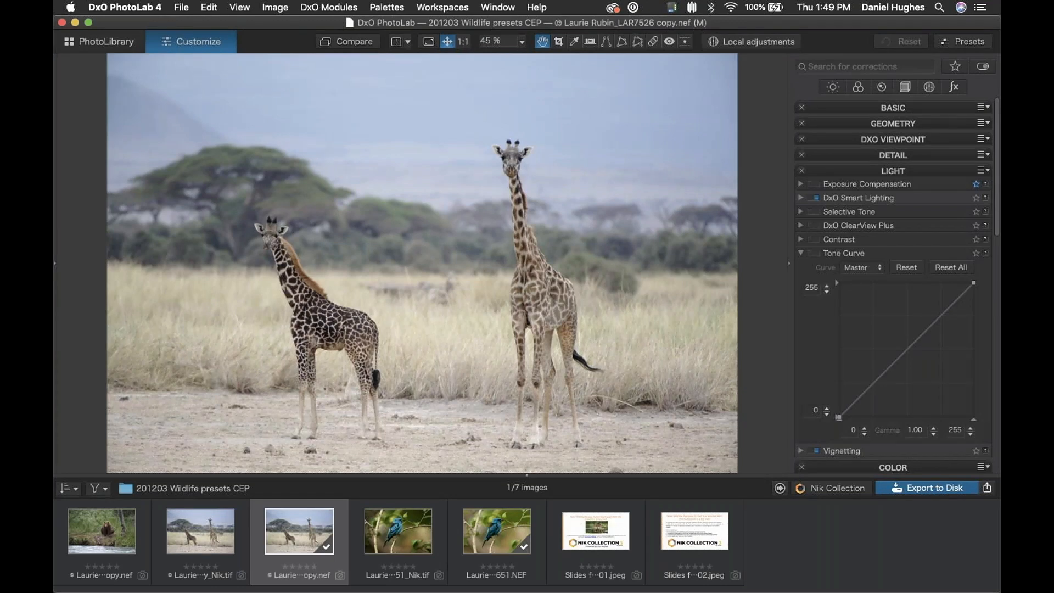
click(211, 533)
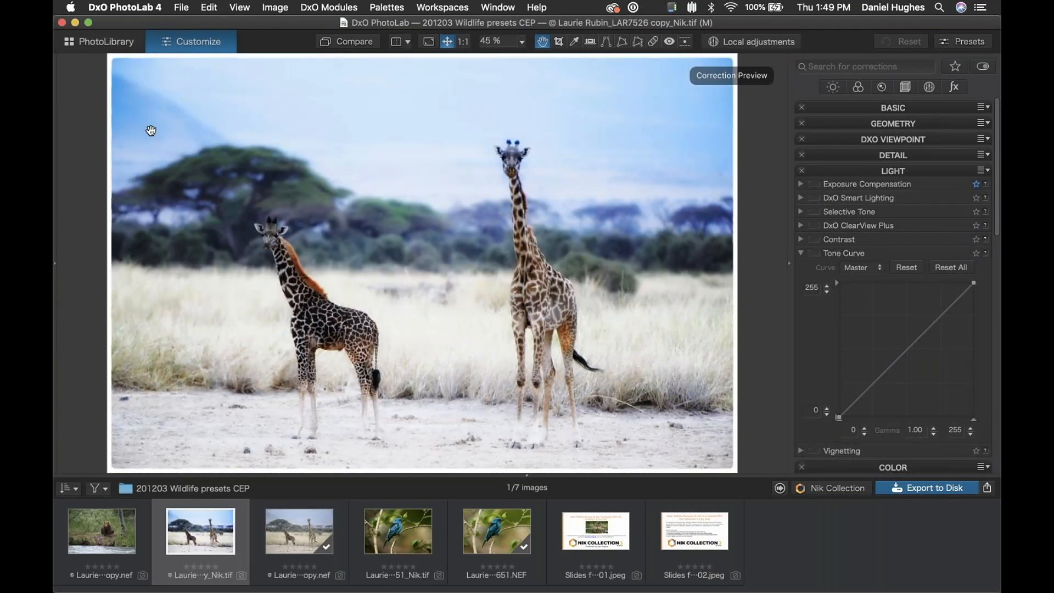
Switch to Photoshop, enlarge its window around the bear photo and place the Nik Collection palette over the foliage beside the bear.
click(75, 23)
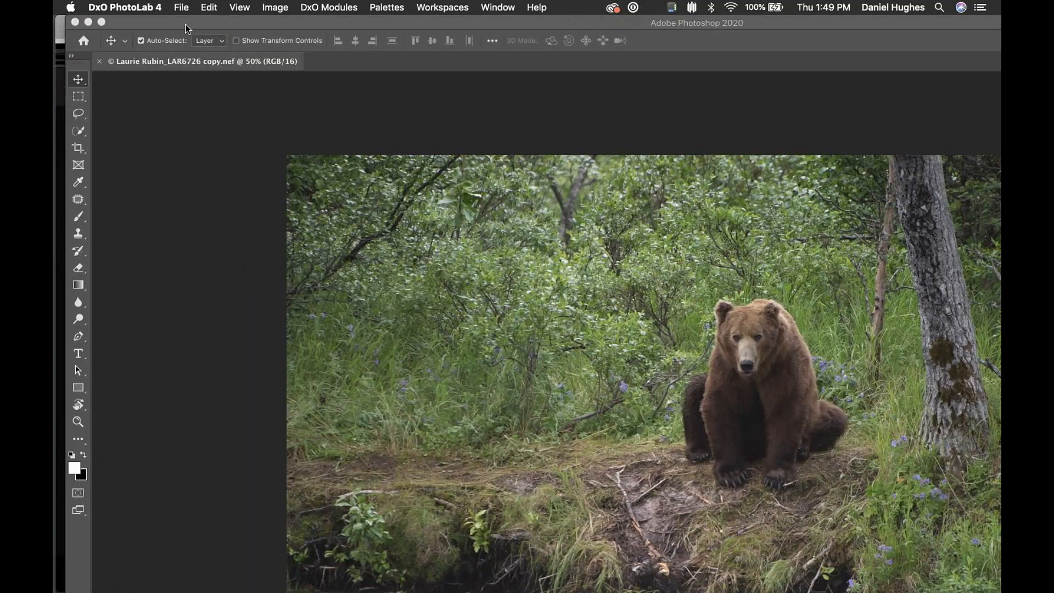
click(184, 25)
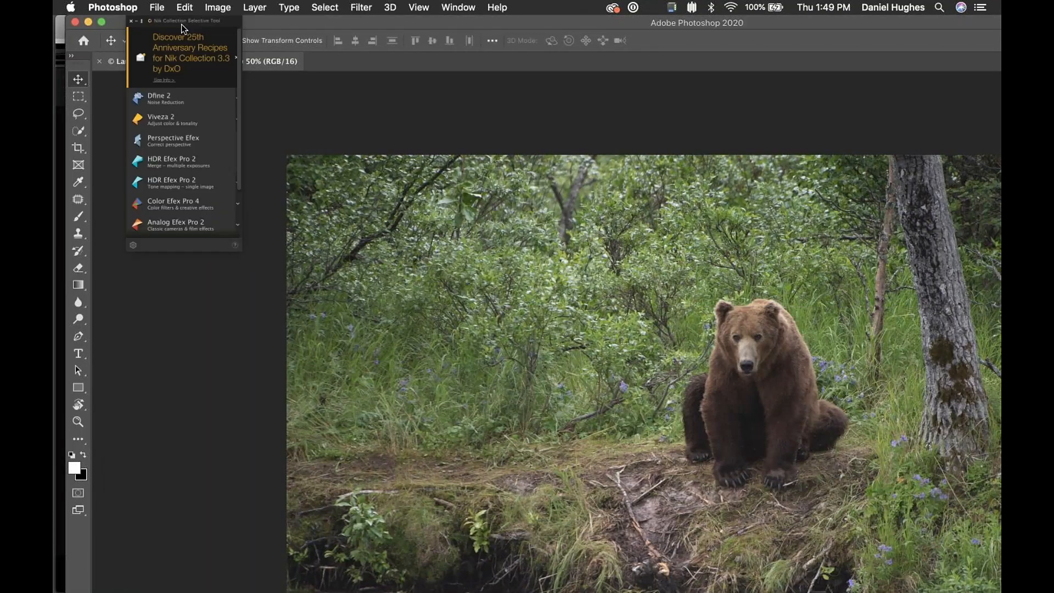
click(92, 22)
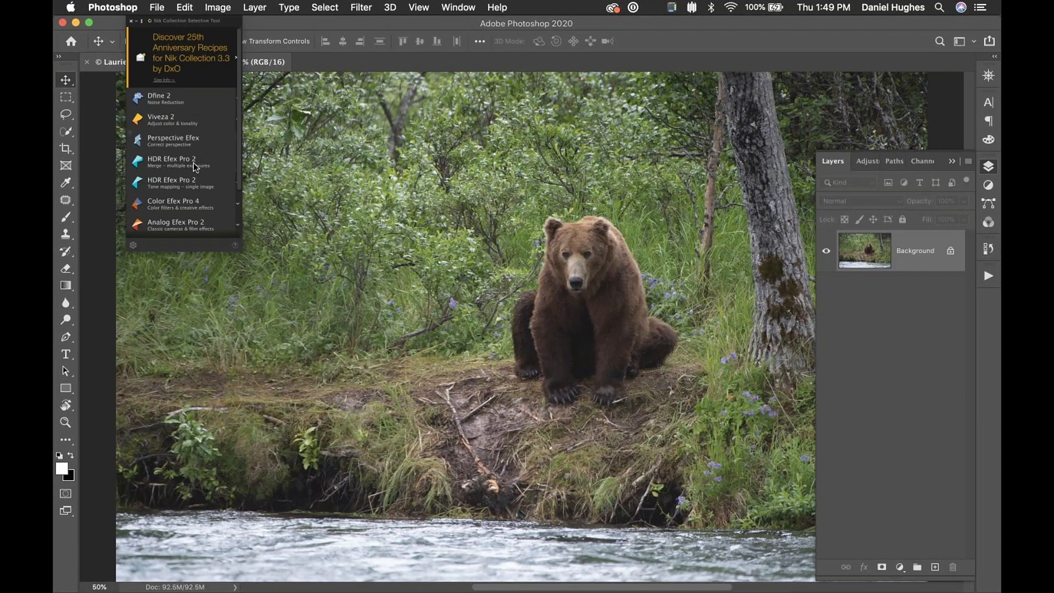
drag(194, 20, 235, 148)
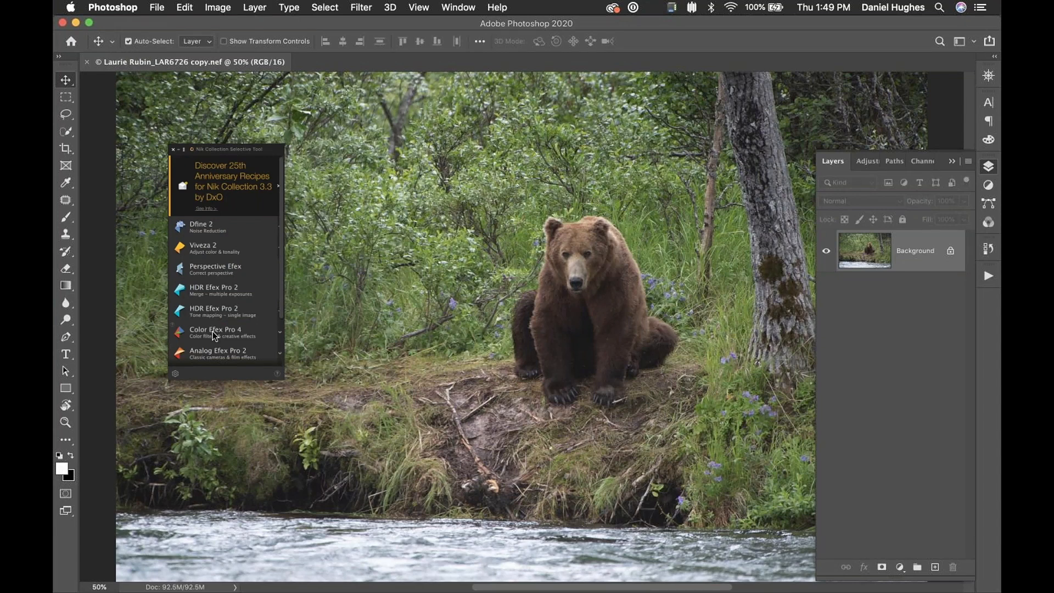
drag(225, 150, 202, 118)
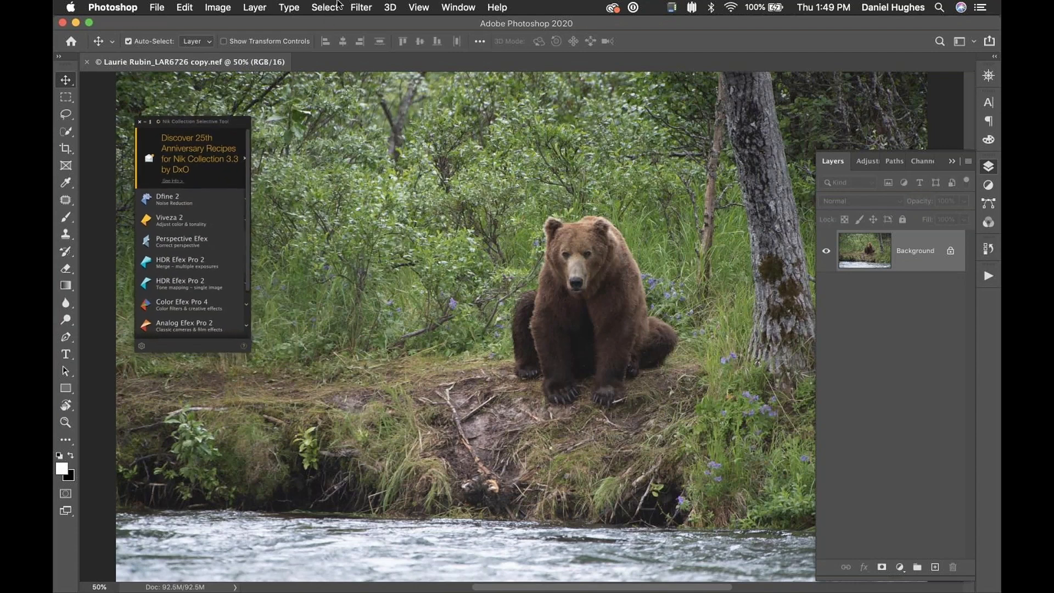
Review the Nik Collection filters available in Photoshop and open the bear photo in Color Efex Pro 4.
click(361, 7)
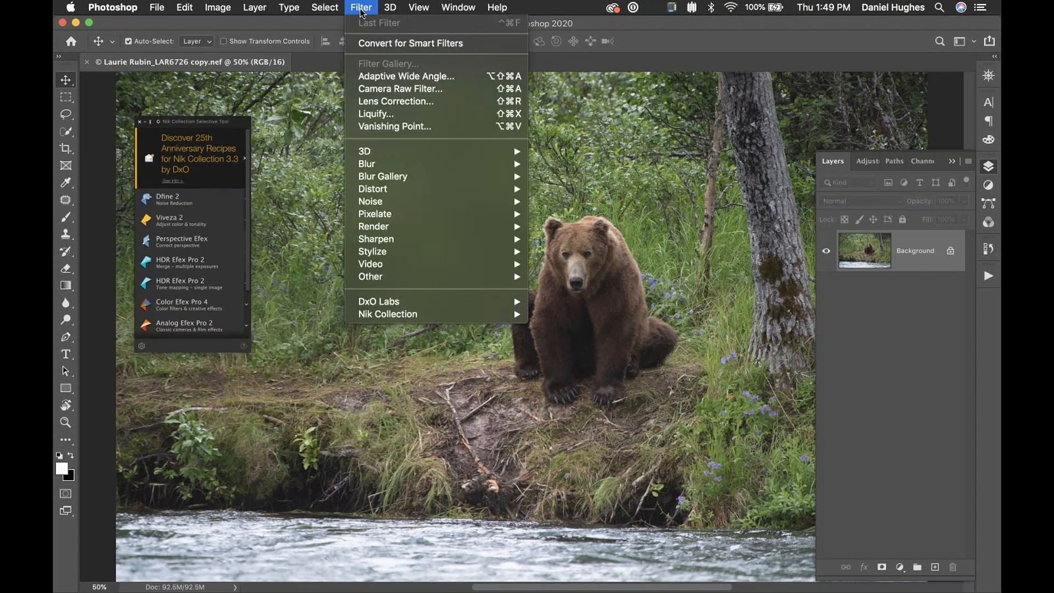
mouse_move(367, 316)
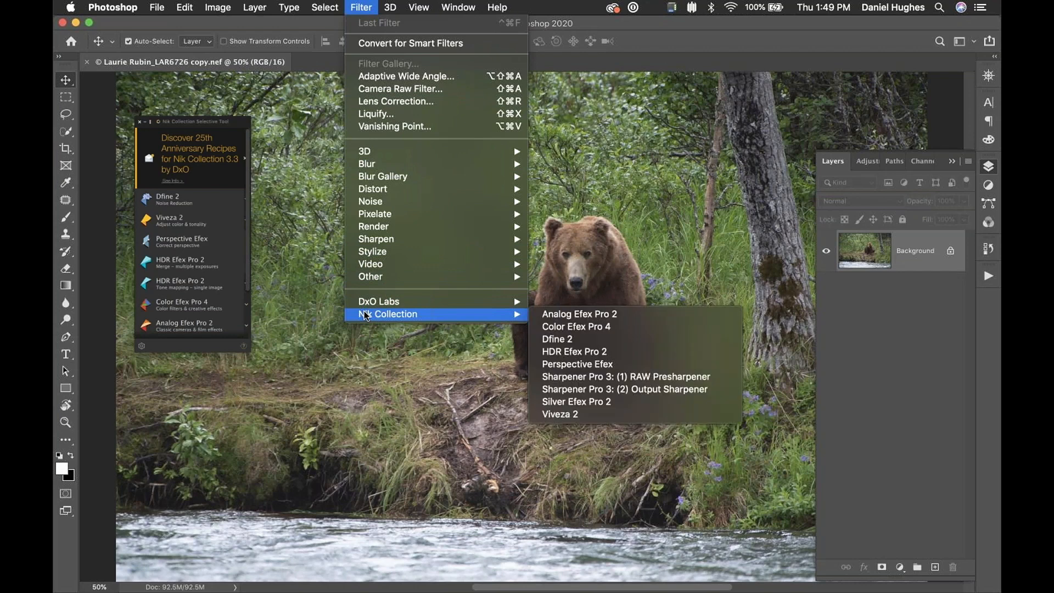
click(187, 303)
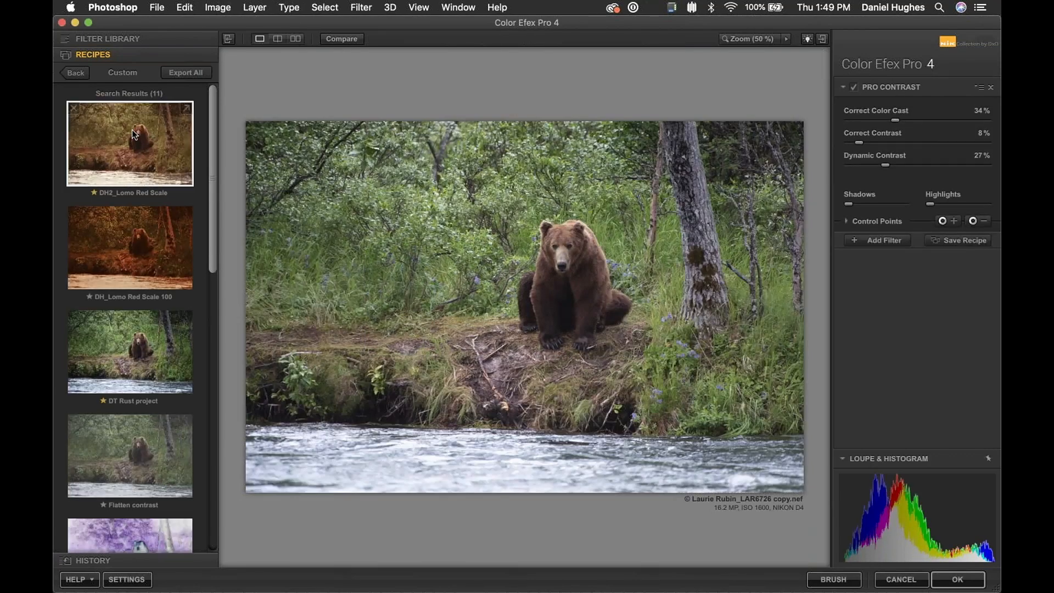
Replace the bear photo's filters with the 25th Anniv. recipe Wildlife - Sunny Day and return to Photoshop to brush it in selectively.
click(74, 66)
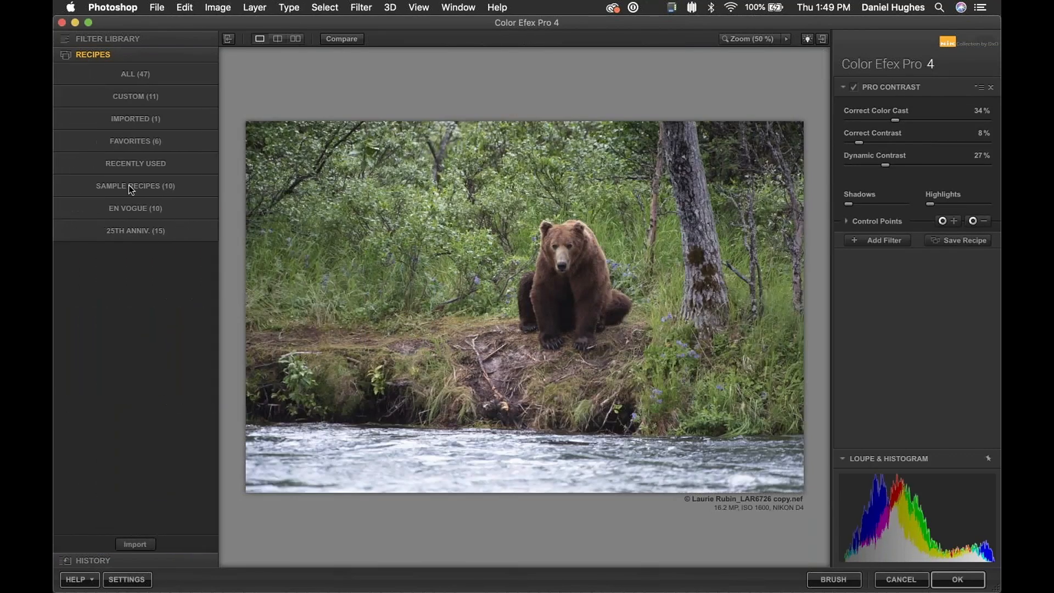
click(131, 236)
drag(212, 127, 240, 480)
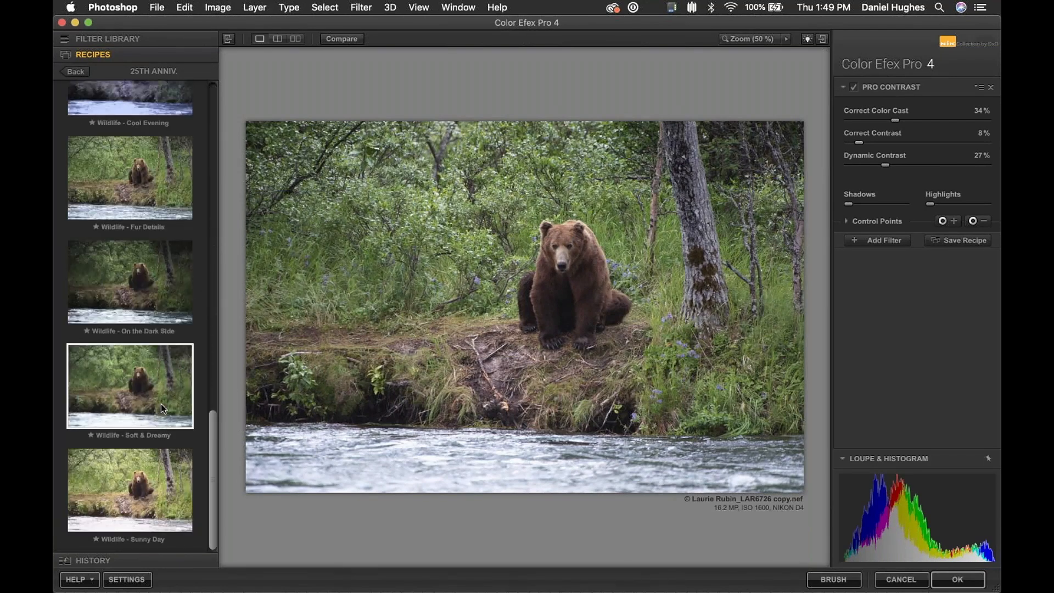
click(121, 478)
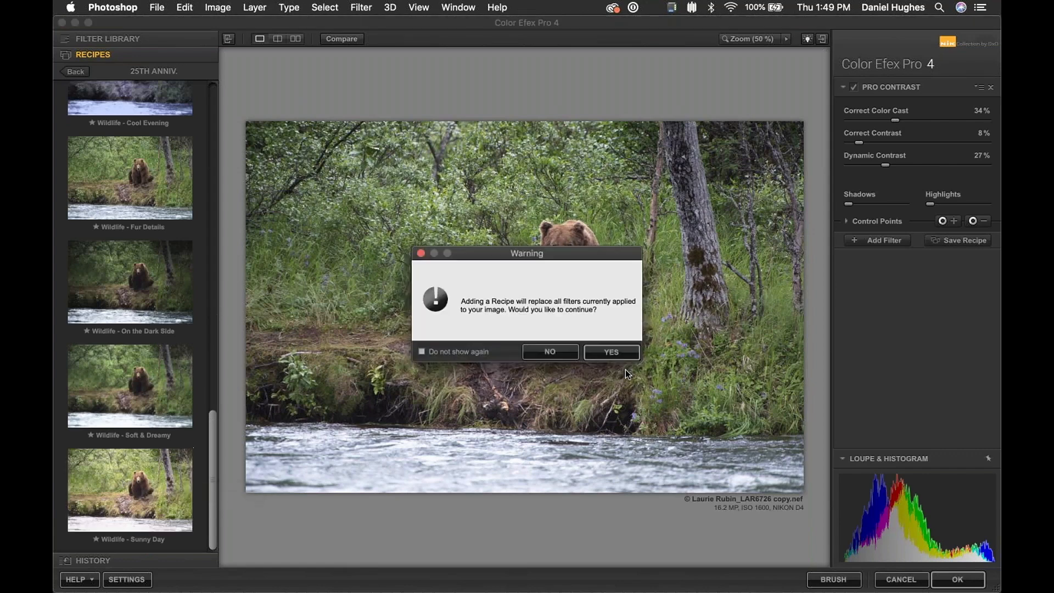
click(612, 352)
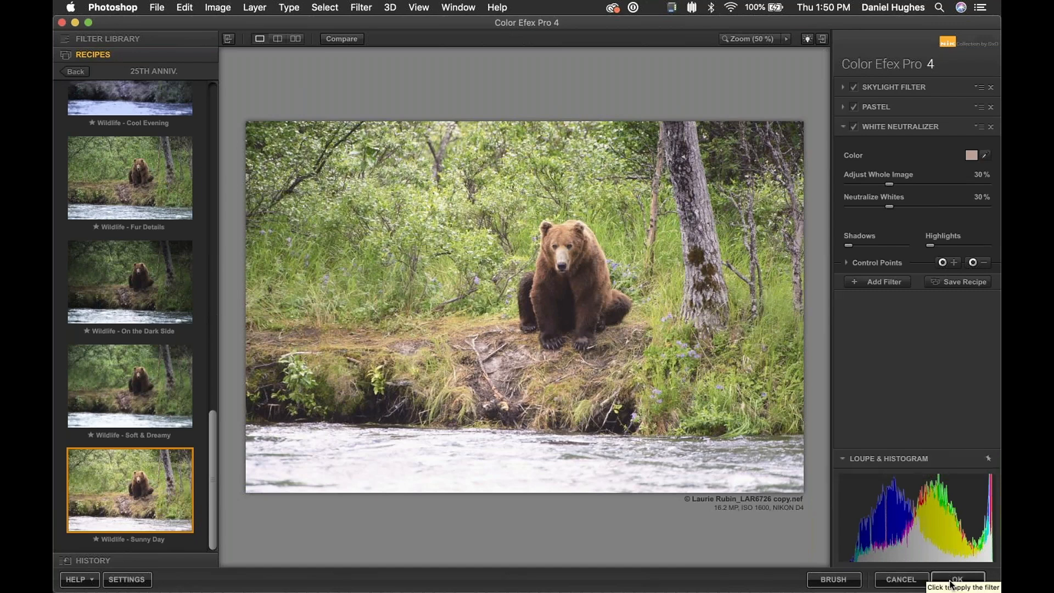
click(813, 585)
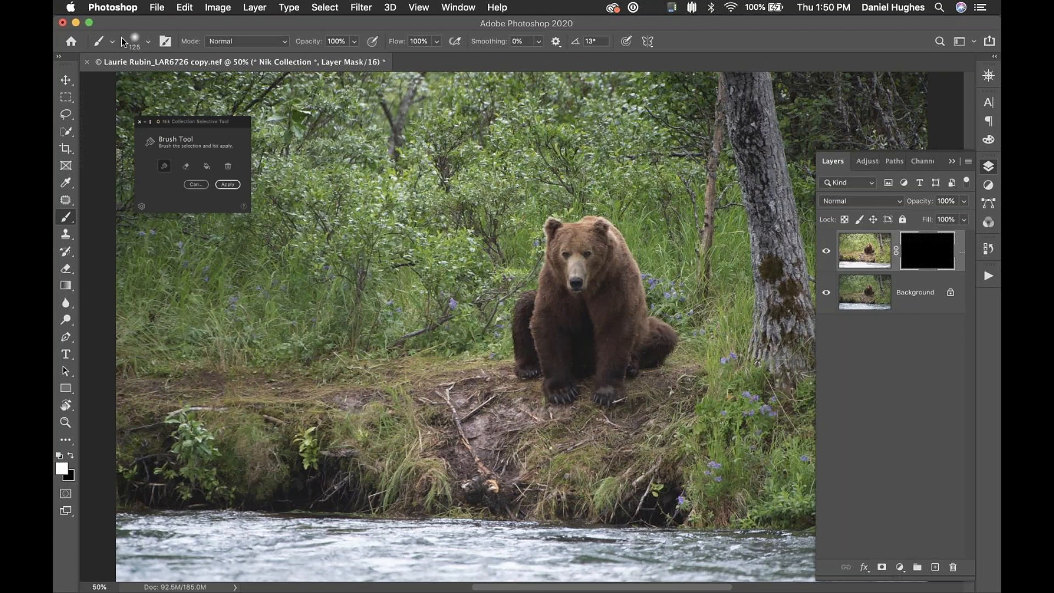
Set the brush size to 198 px and move the Nik Collection Selective Tool palette over the foliage beside the bear.
click(146, 41)
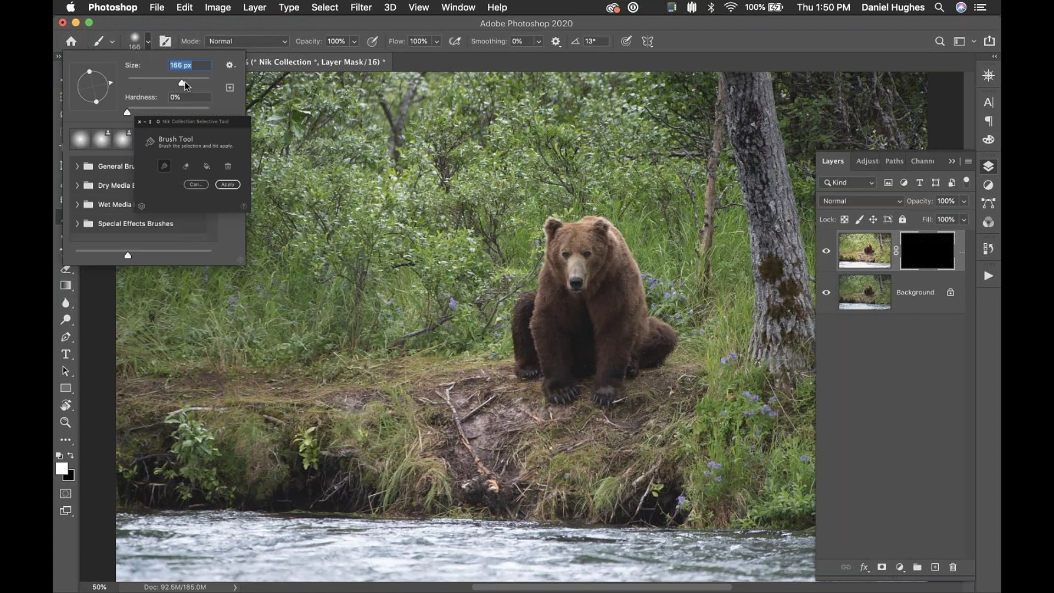
click(166, 30)
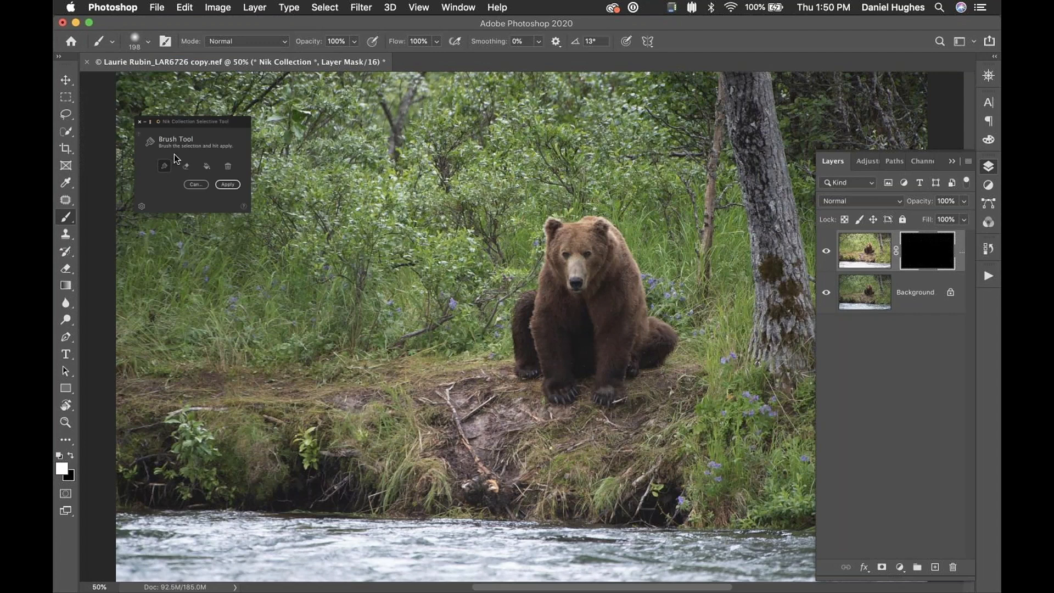
mouse_move(206, 122)
mouse_down()
mouse_move(397, 219)
mouse_move(391, 199)
mouse_move(405, 192)
mouse_up()
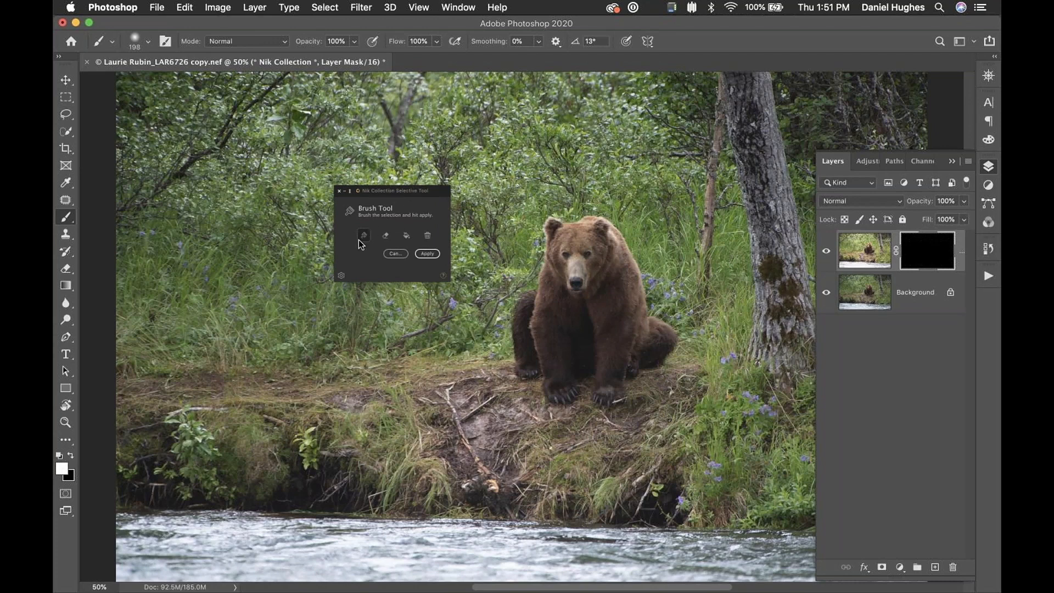
Fill the whole photo with the Nik effect, then clear the effect from the entire image.
click(387, 235)
click(405, 236)
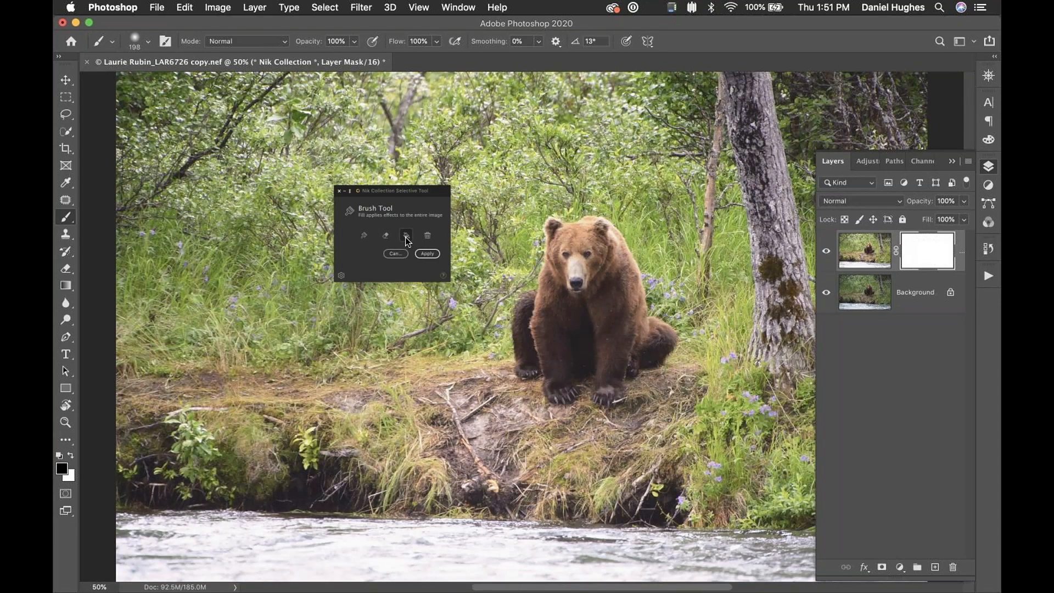
click(427, 235)
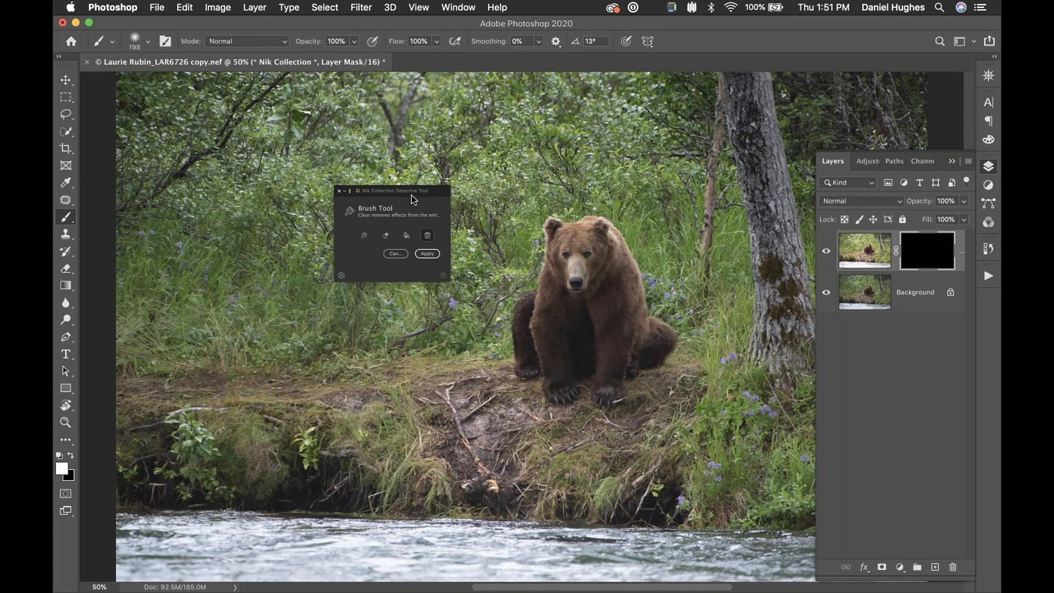
Move the selective tool palette down to the riverbank, paint a test stroke of the effect on the foliage and undo it.
drag(411, 194, 381, 371)
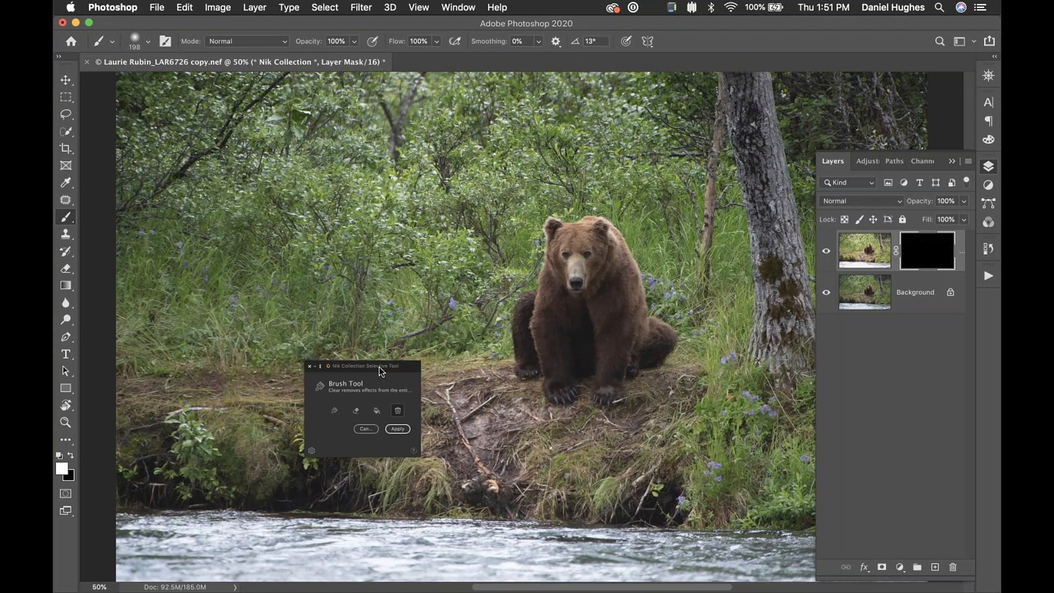
mouse_move(379, 367)
mouse_down()
mouse_move(392, 346)
mouse_move(379, 343)
mouse_up()
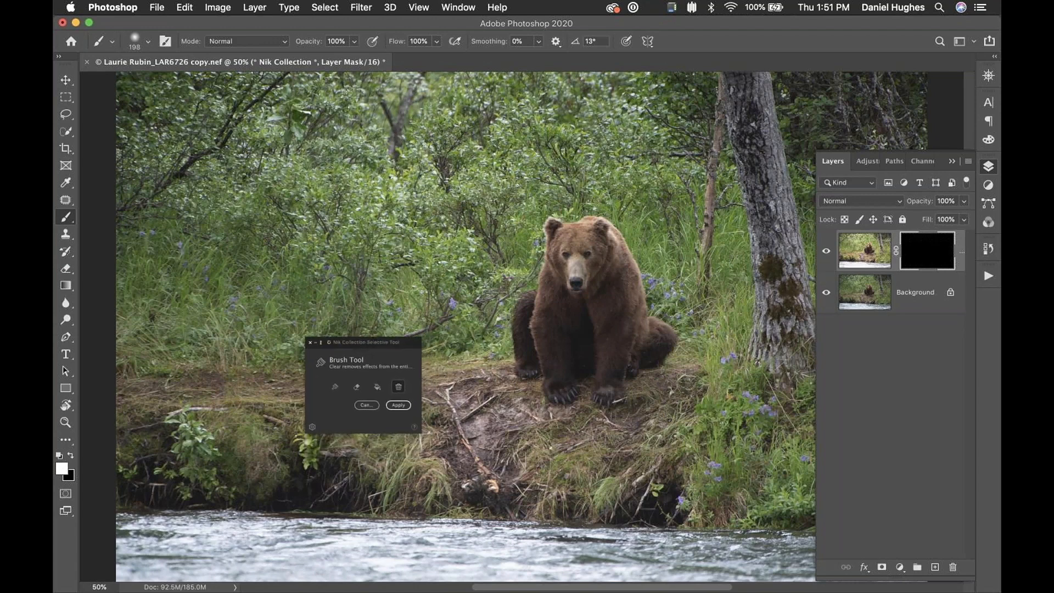
click(335, 388)
mouse_move(473, 94)
mouse_down()
mouse_move(543, 219)
mouse_move(478, 83)
mouse_move(549, 153)
mouse_move(581, 221)
mouse_move(579, 181)
mouse_move(538, 183)
mouse_move(438, 65)
mouse_move(455, 129)
mouse_move(510, 234)
mouse_move(440, 92)
mouse_move(468, 154)
mouse_up()
key(super+z)
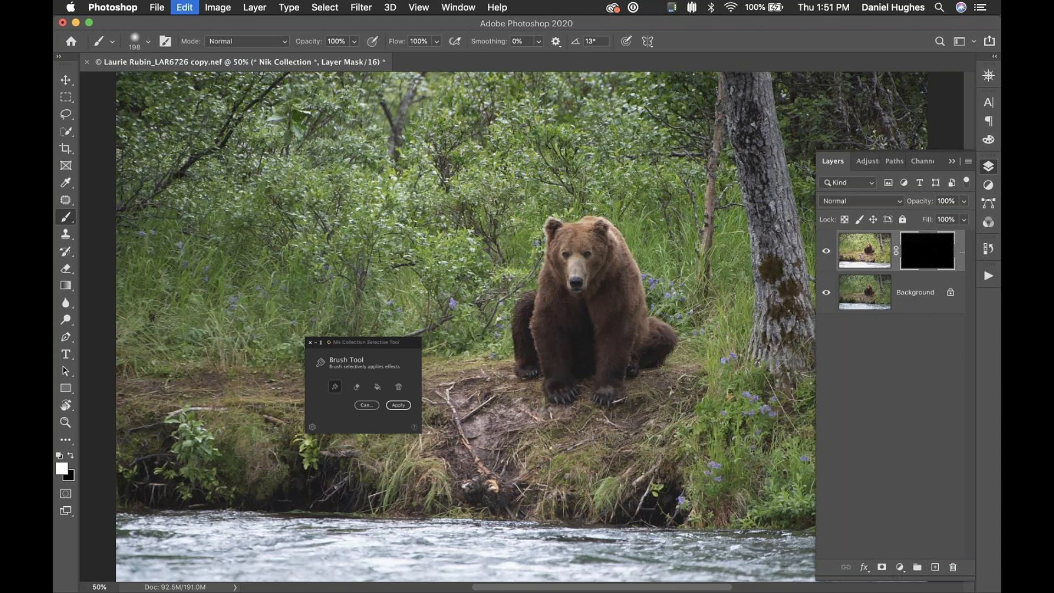
Move the selective tool palette up over the trees and set the brush size to 444 px.
drag(359, 341, 347, 87)
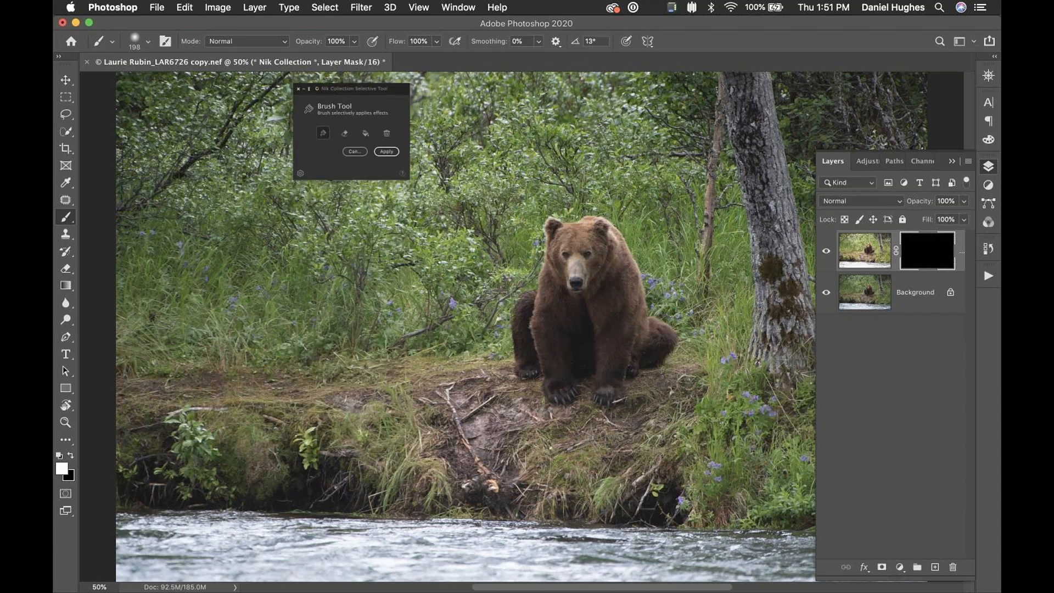
click(148, 41)
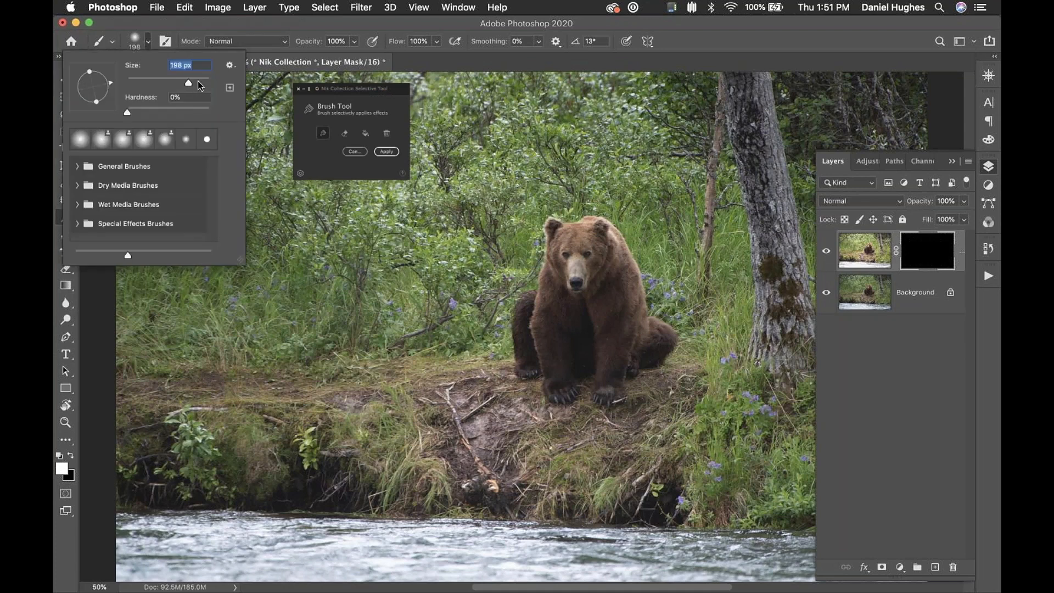
text(444)
key(Return)
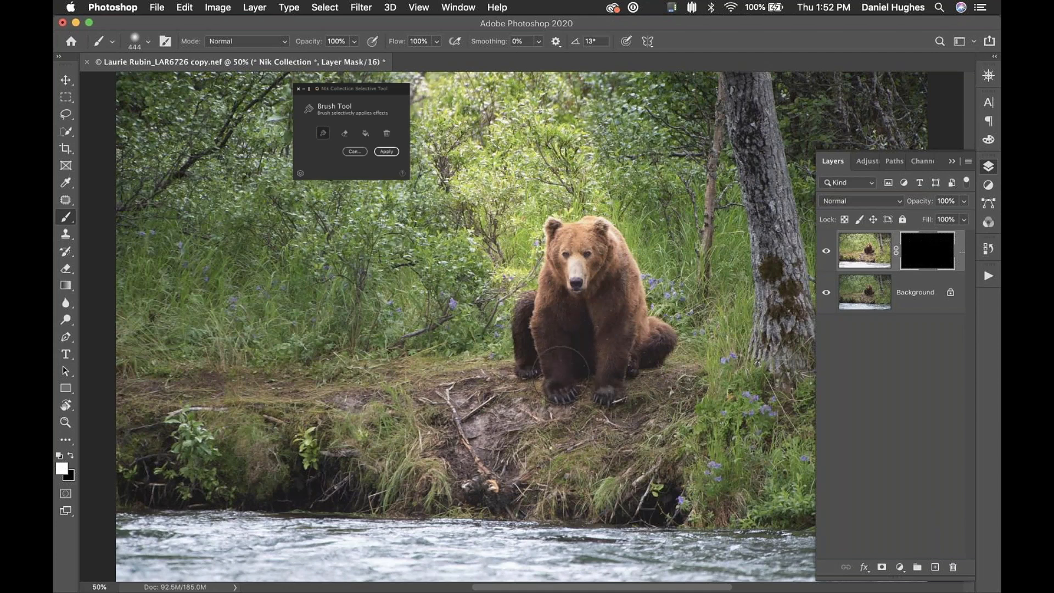
Brush the Sunny Day effect over the central foliage, the bear, patches of riverbank on both sides and the grass to the bear's left.
mouse_move(446, 83)
mouse_down()
mouse_move(526, 209)
mouse_move(606, 374)
mouse_up()
drag(673, 462, 706, 418)
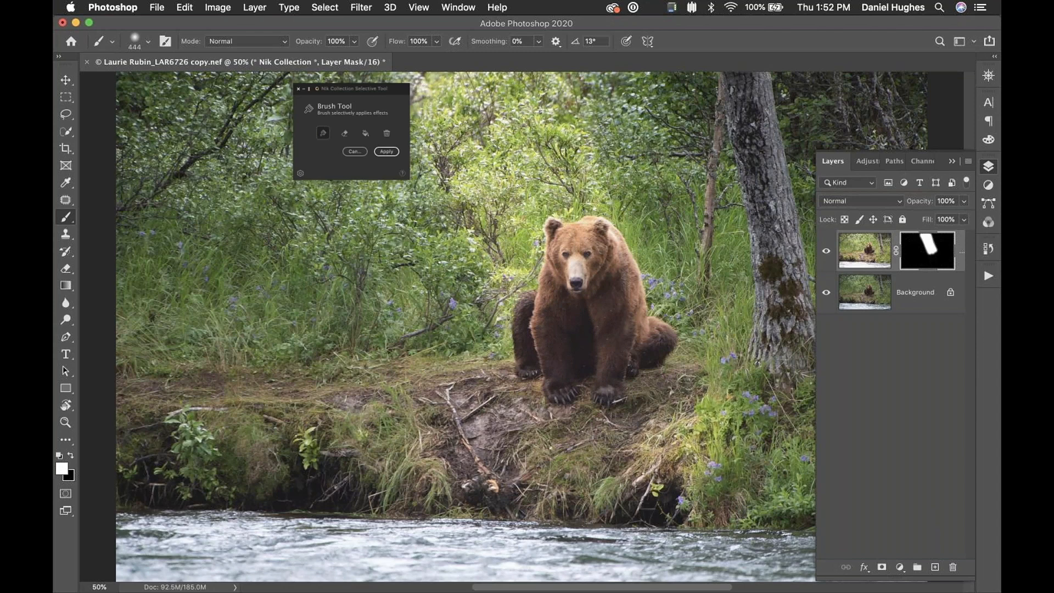
drag(378, 420, 299, 433)
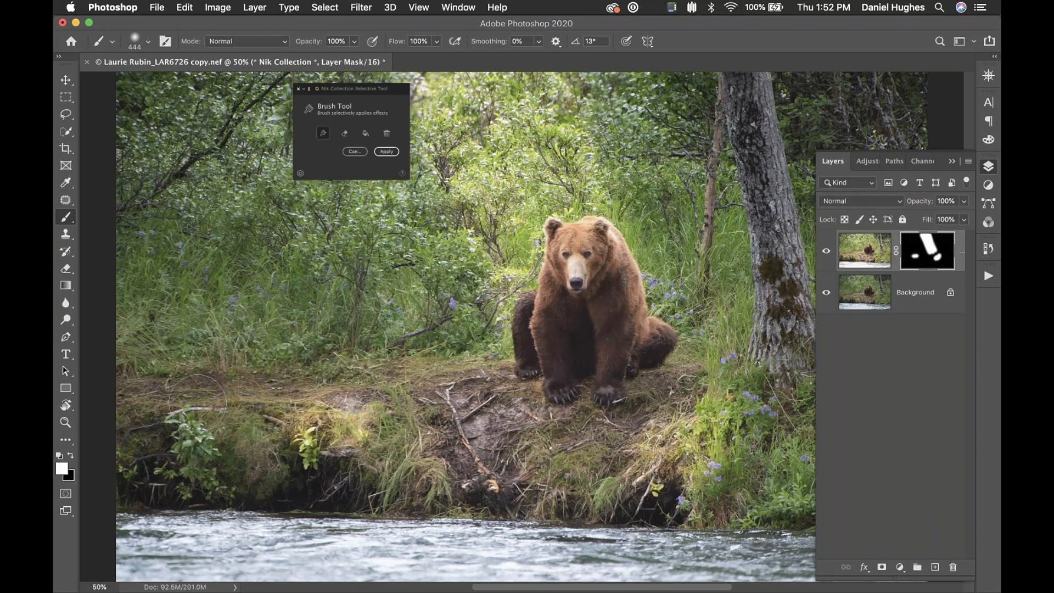
mouse_move(247, 266)
mouse_down()
mouse_move(301, 298)
mouse_move(267, 327)
mouse_move(256, 318)
mouse_up()
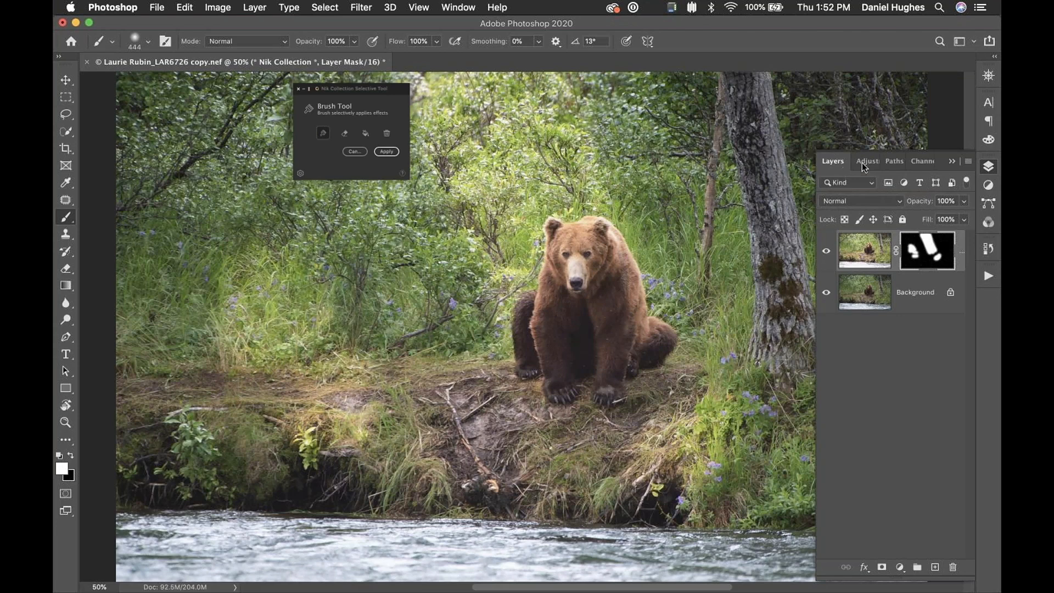
Collapse the layer list to uncover the photo's edge and enlarge the brush to 800 px.
click(952, 161)
key(bracketright)
key(bracketright)
key(bracketright)
key(bracketright)
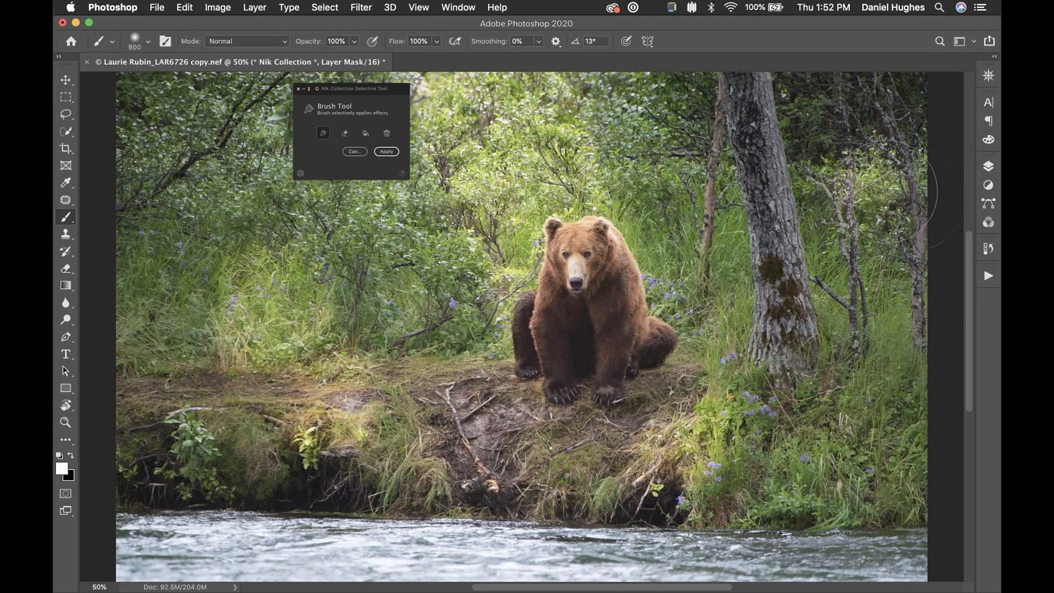
Apply the brushed Nik effect to the bear photo and display the document's layers again.
drag(348, 91, 332, 92)
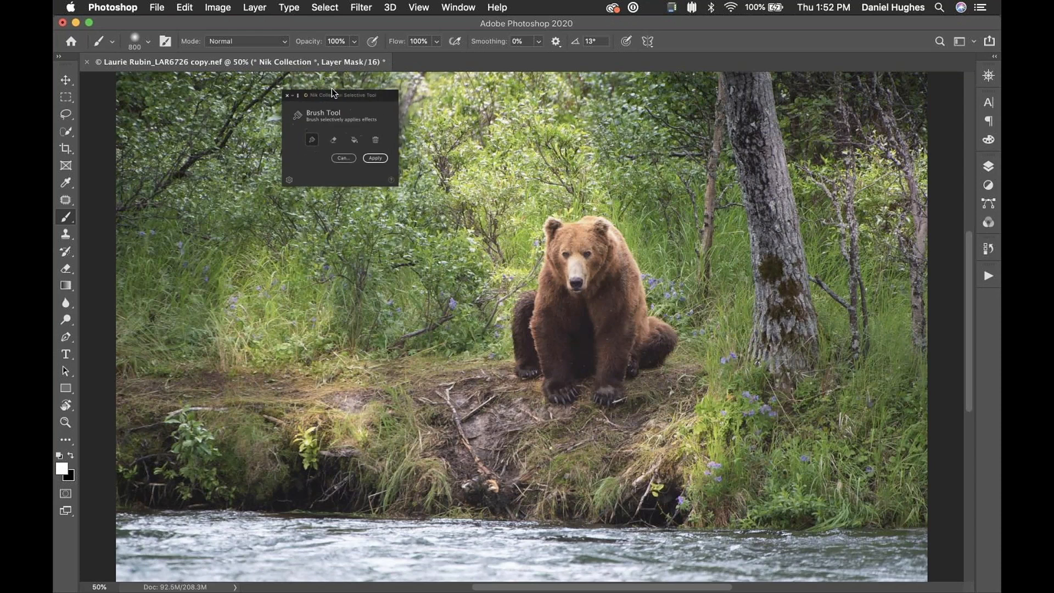
click(371, 155)
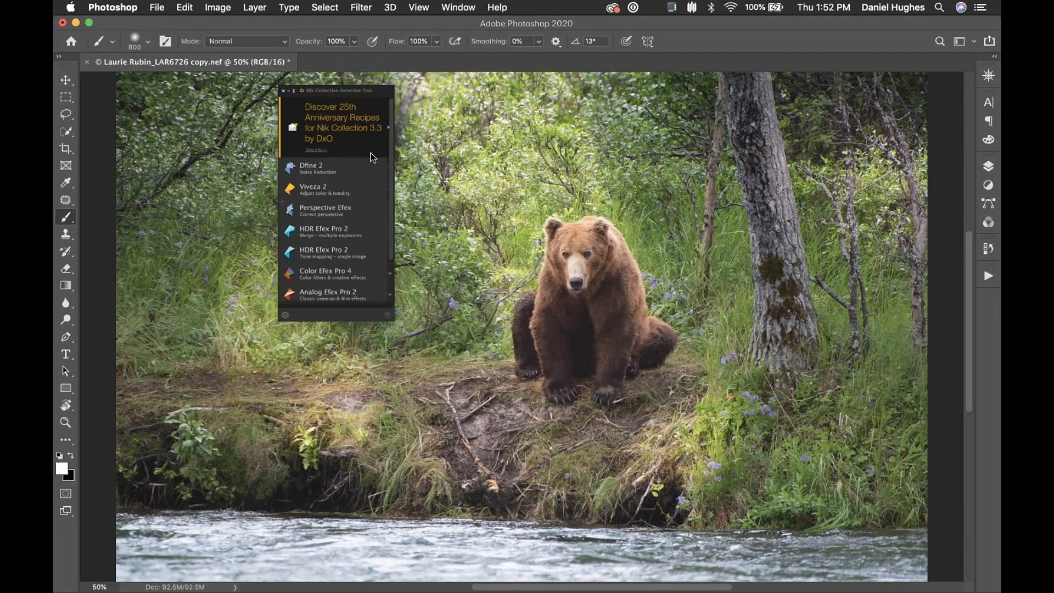
drag(372, 94, 159, 66)
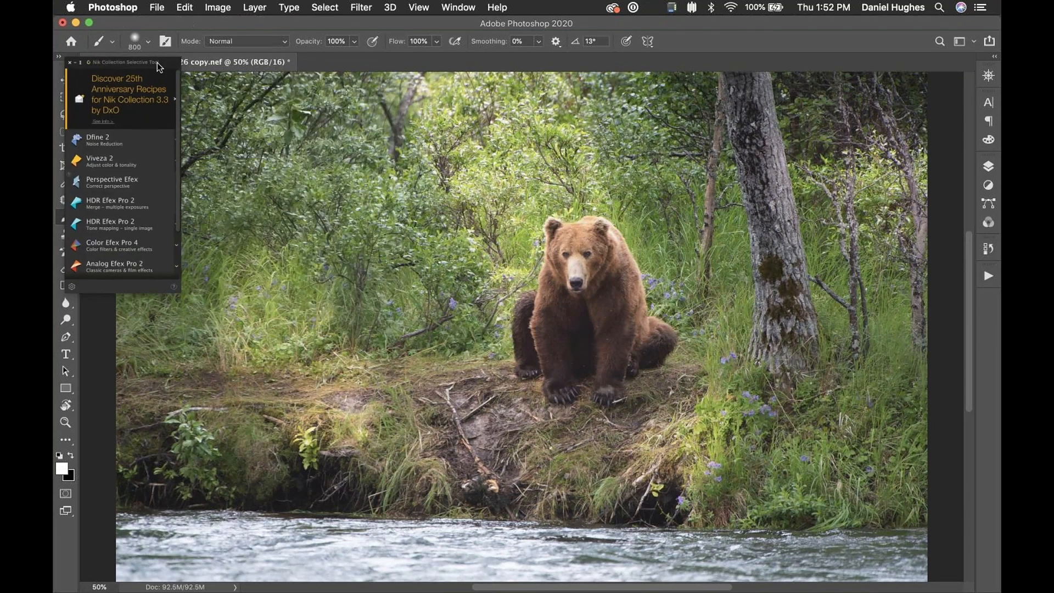
click(989, 166)
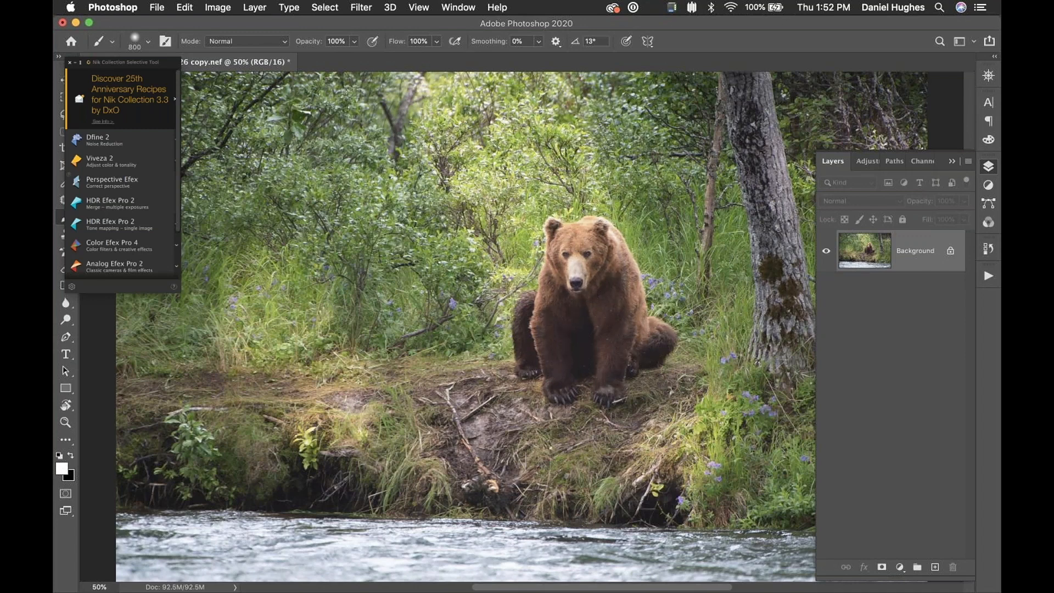
Switch to Chrome and load the Webinars page of the Nik Collection website from its Explore entries.
key(super+Tab)
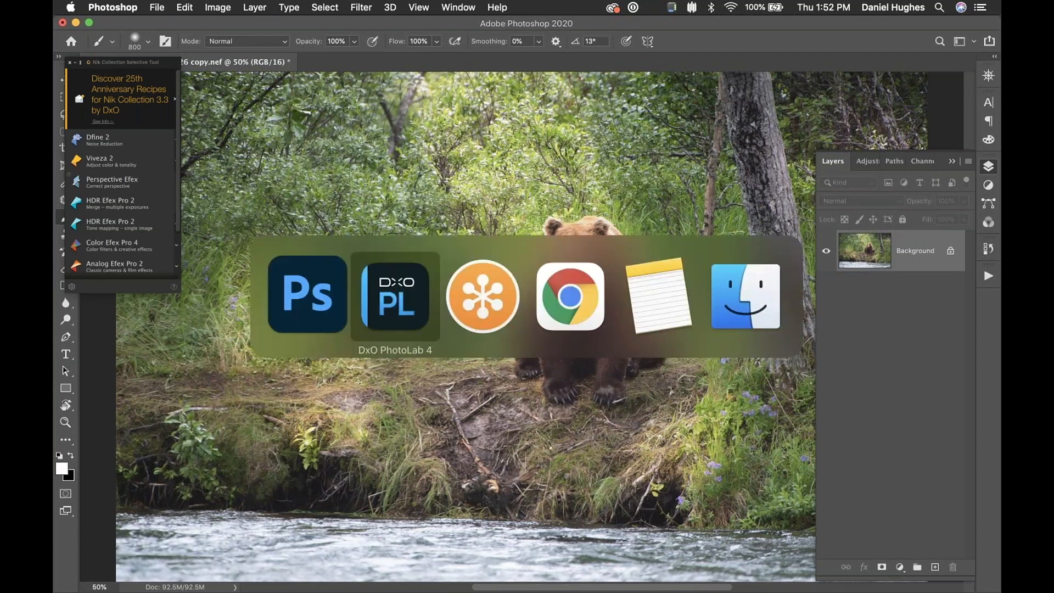
key(super+Tab)
mouse_move(935, 583)
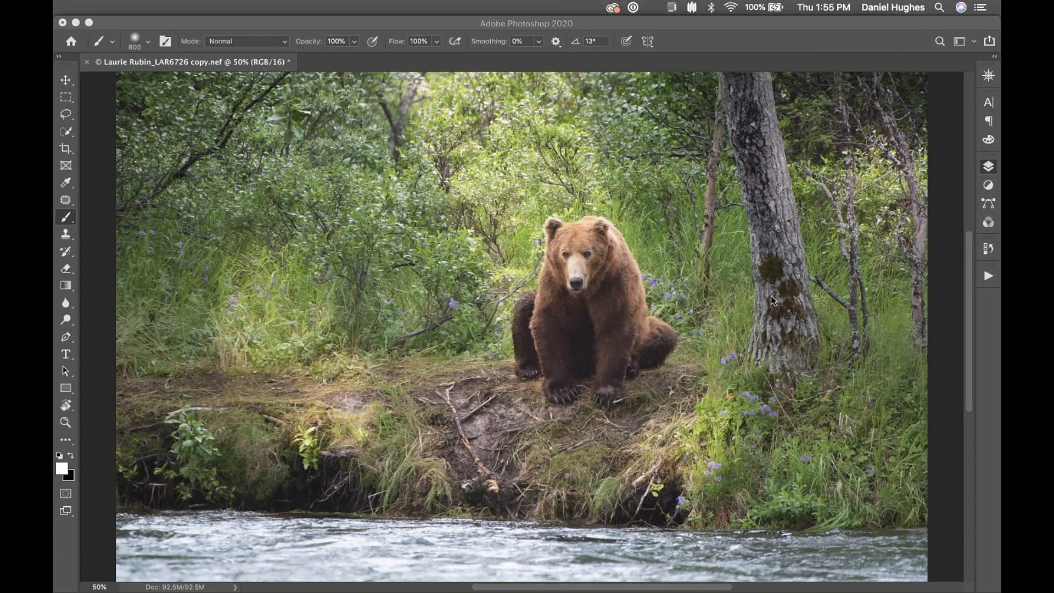
mouse_move(293, 582)
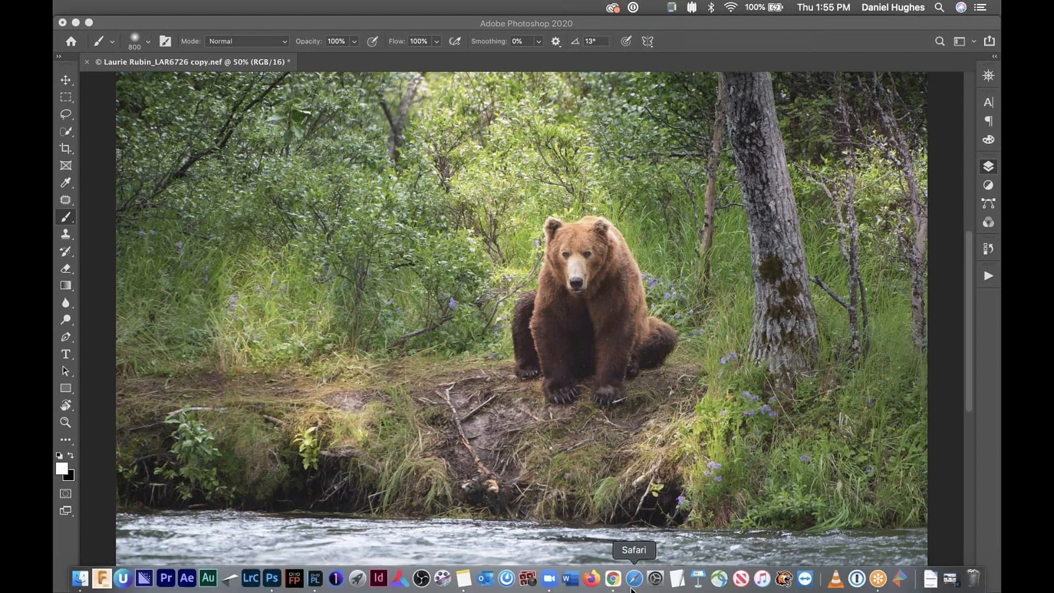
click(615, 579)
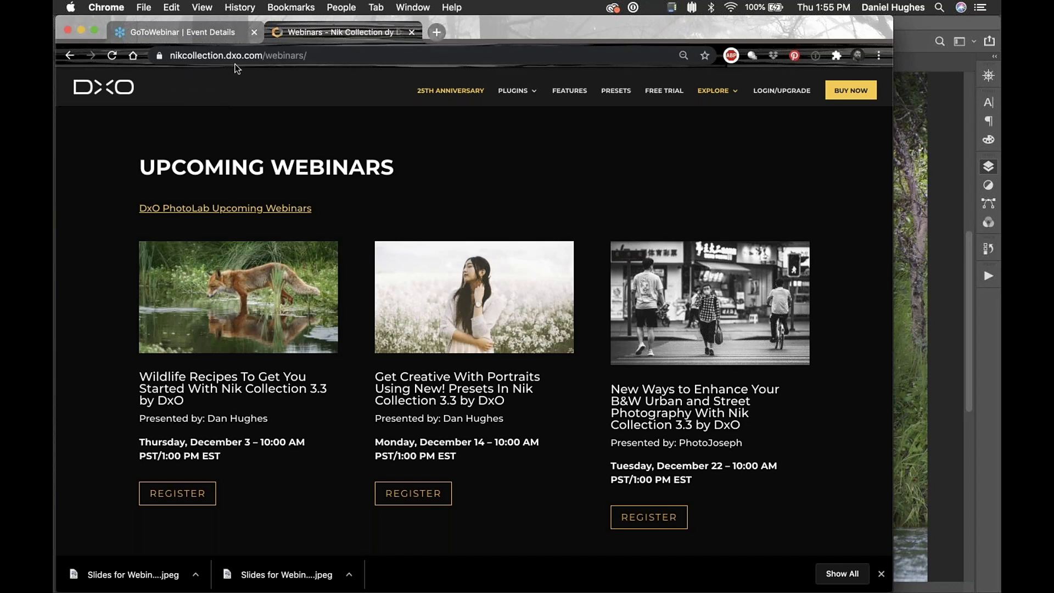
mouse_move(517, 91)
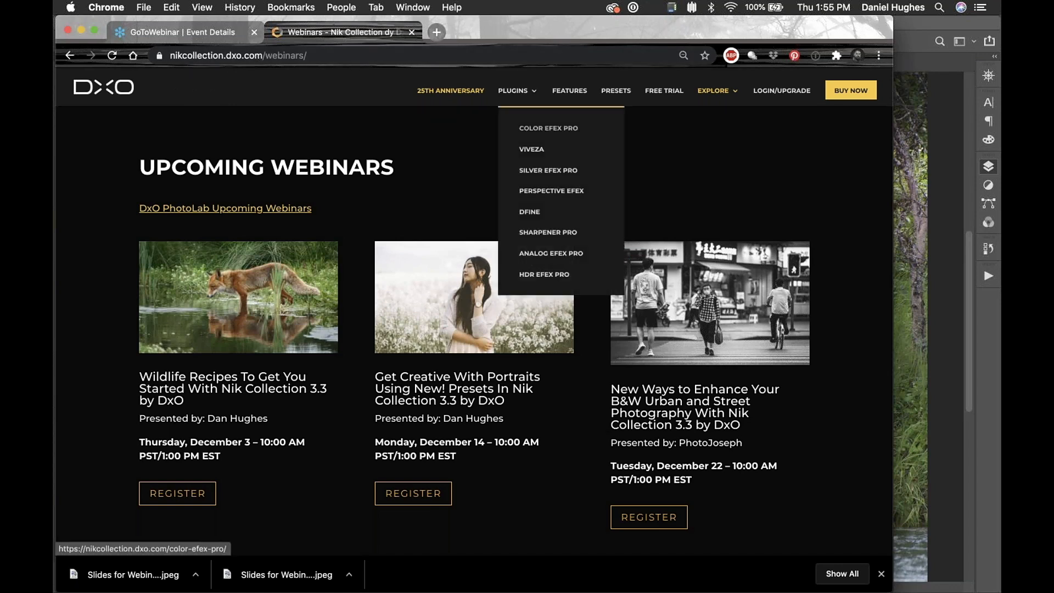
mouse_move(714, 92)
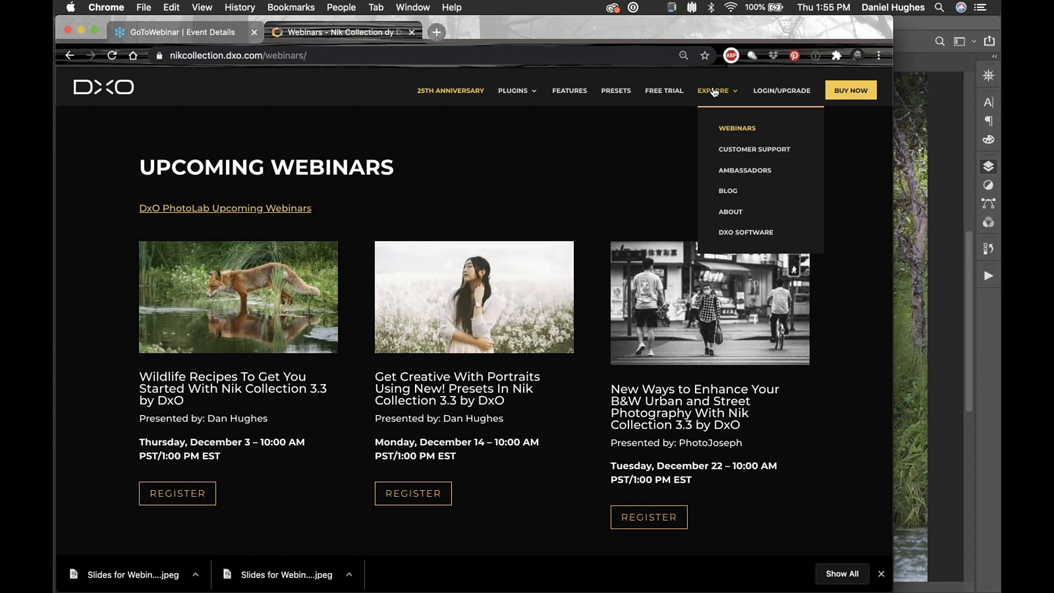
click(714, 91)
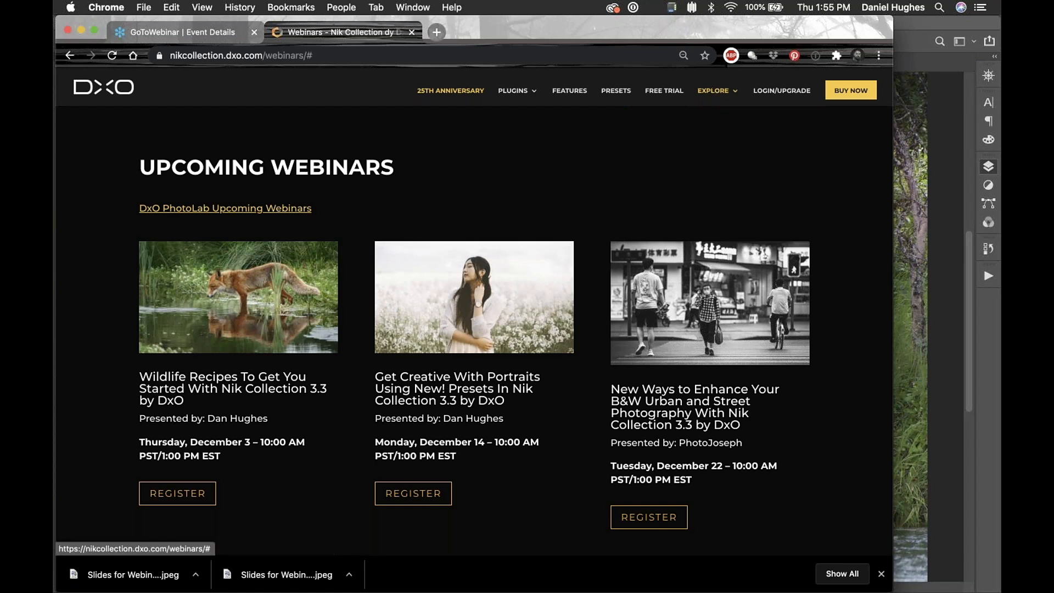
mouse_move(714, 92)
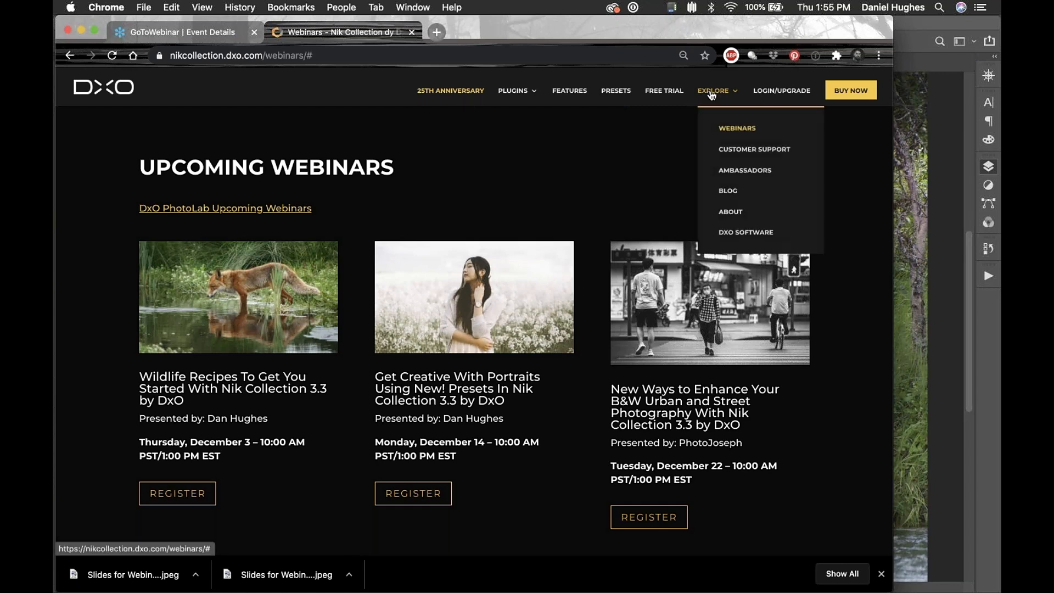
click(733, 129)
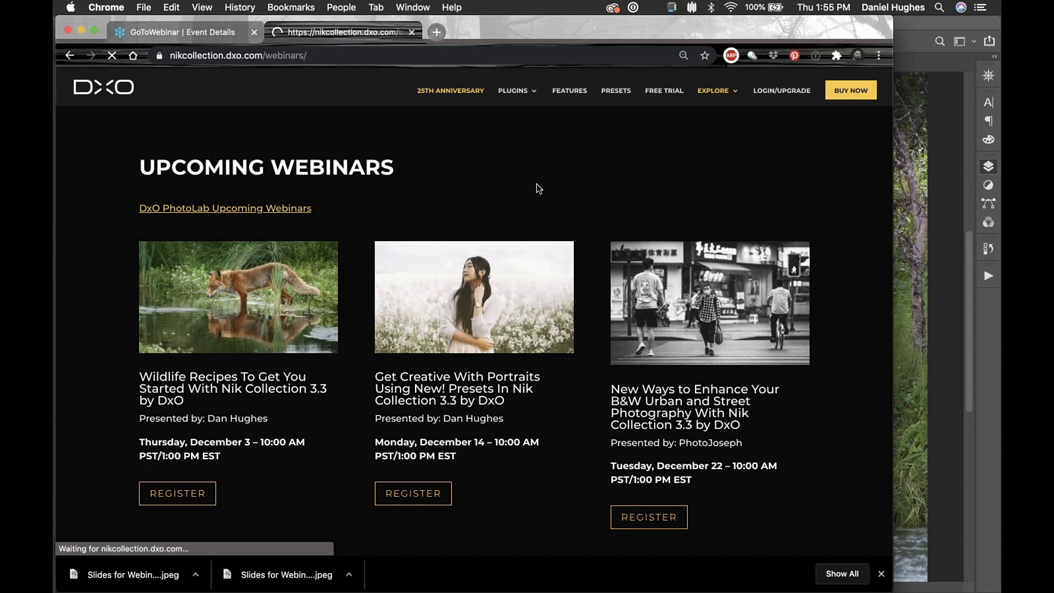
Look through the upcoming webinars and the recorded webinar tutorials on the Nik Collection site.
scroll(584, 381, down, 5)
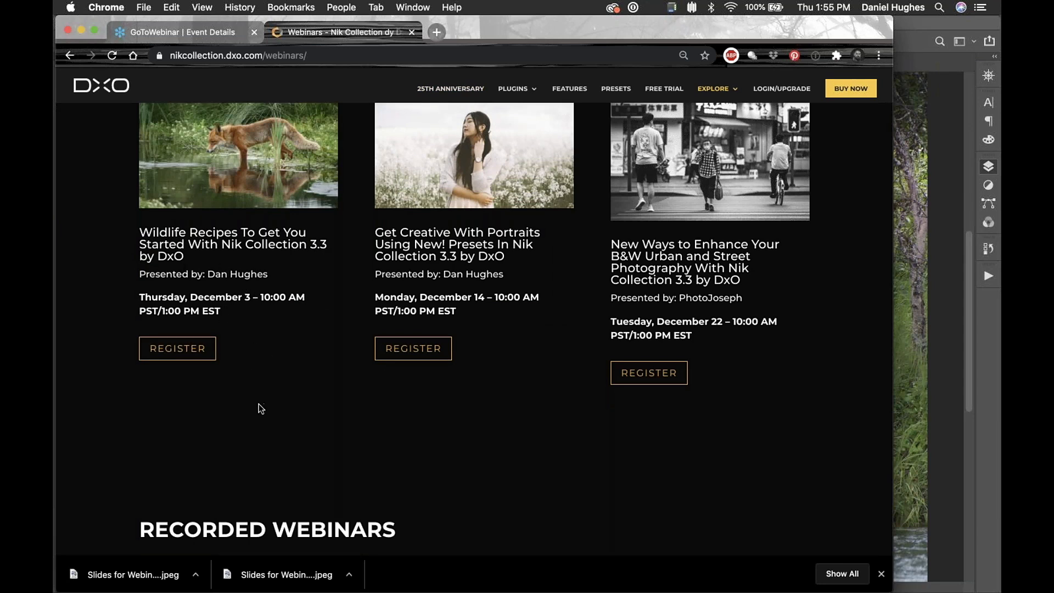
scroll(258, 407, down, 5)
scroll(209, 450, down, 4)
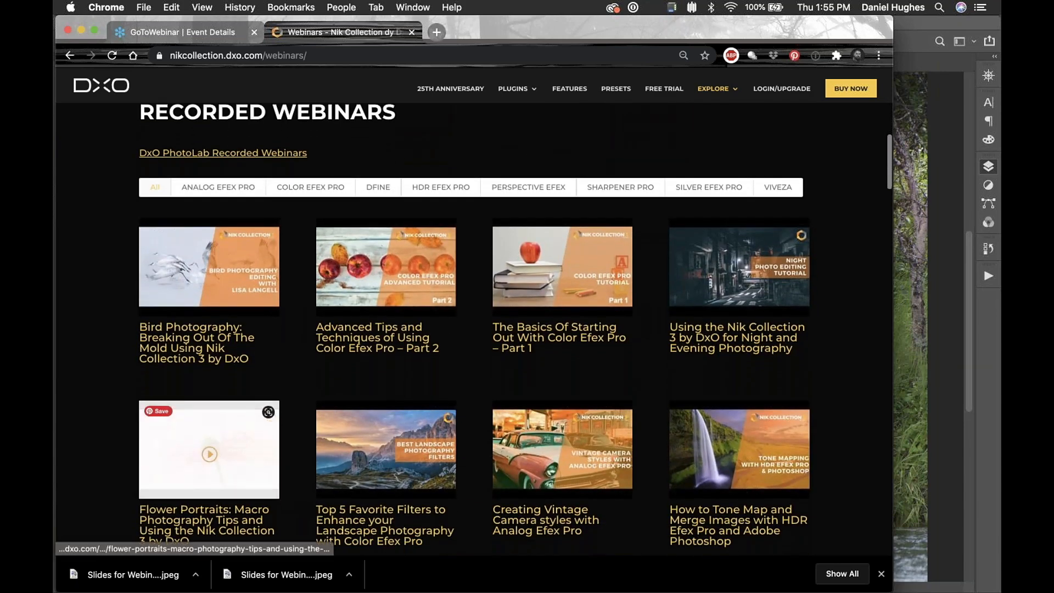
Finish viewing the recorded webinars, minimize the browser window, and return to the bear photo in Photoshop.
scroll(209, 450, down, 2)
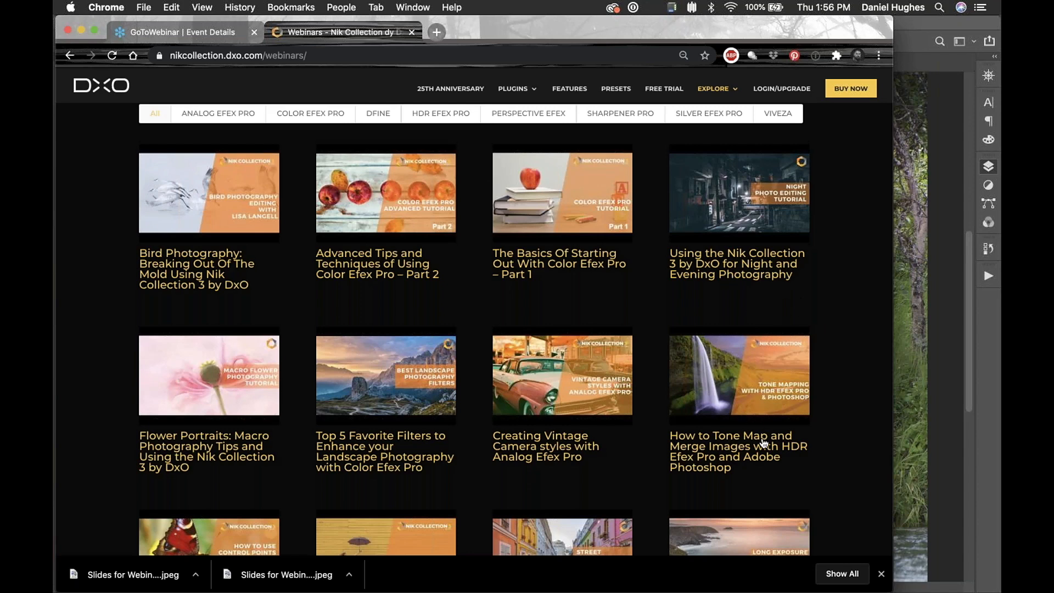
key(super+Tab)
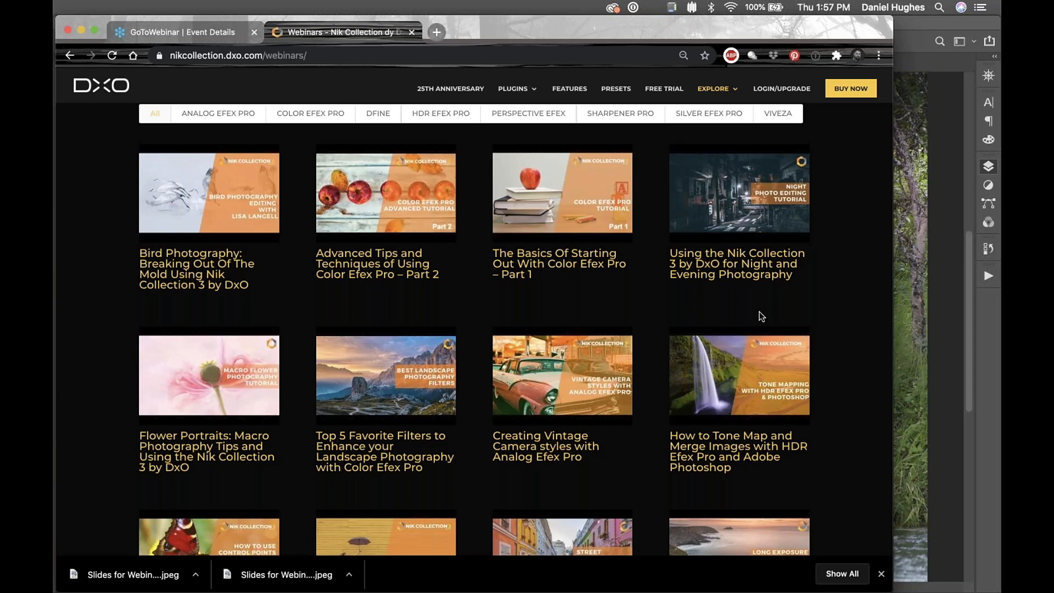
click(80, 29)
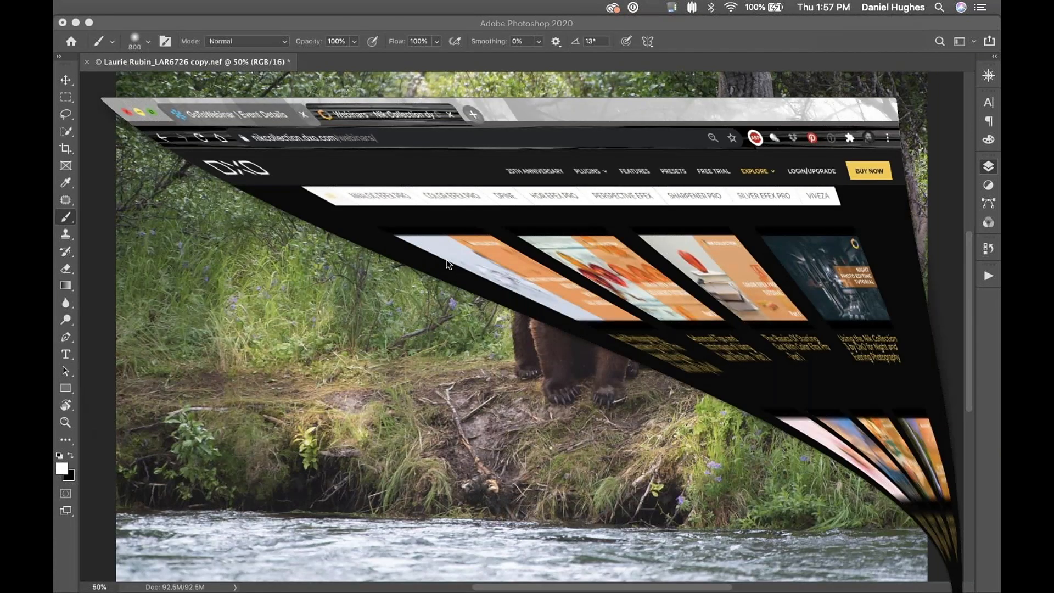
Undo the bear photo's recent edits back to the Nik Collection layer with an unpainted black mask.
key(super+z)
key(super+z)
key(super+z)
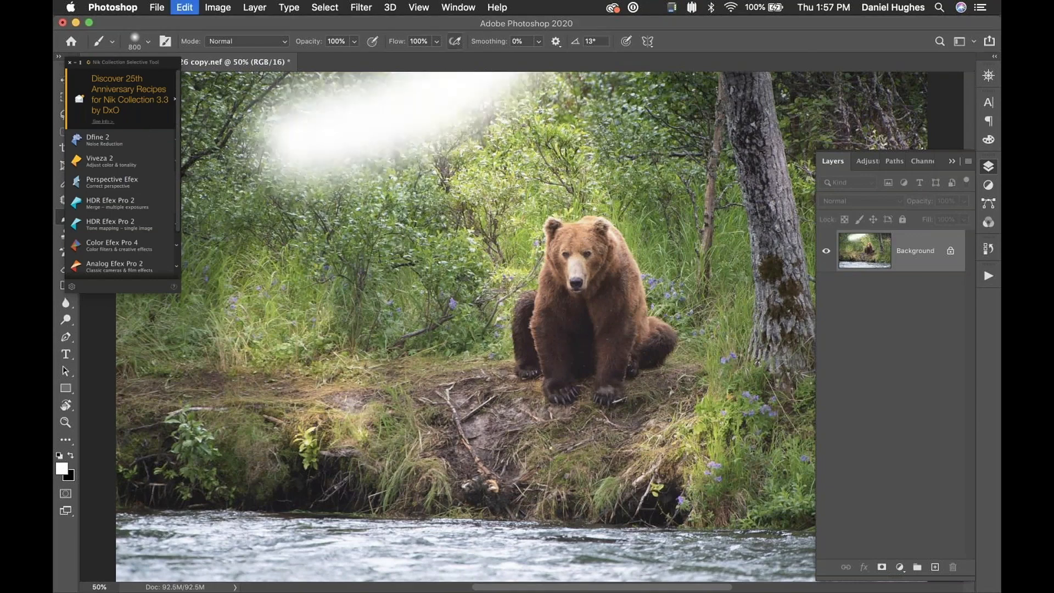
key(super+z)
key(super+z)
key(super+z)
key(super+z)
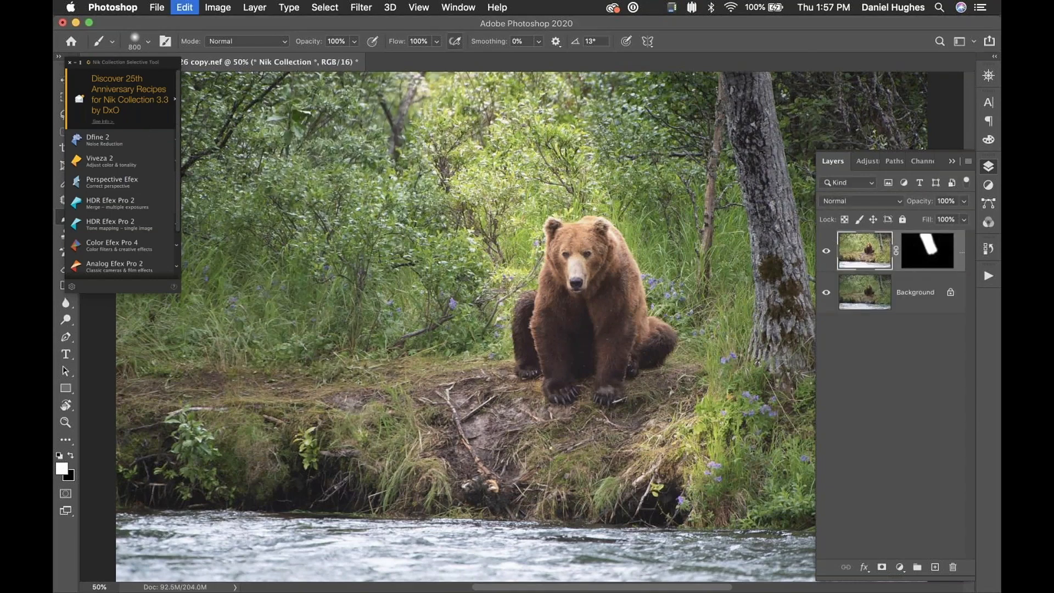
key(super+z)
key(super+z)
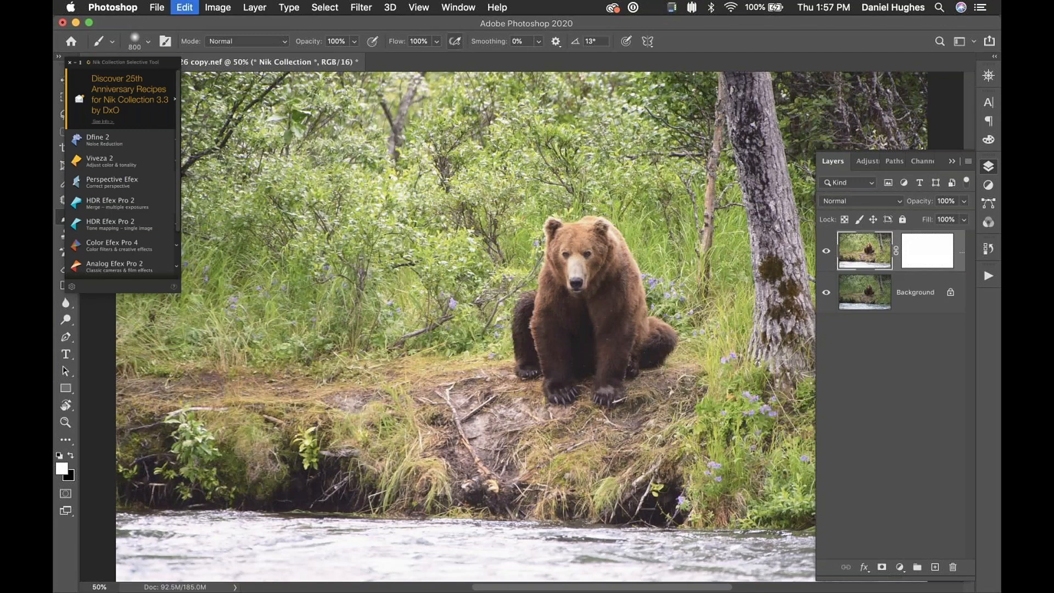
key(super+z)
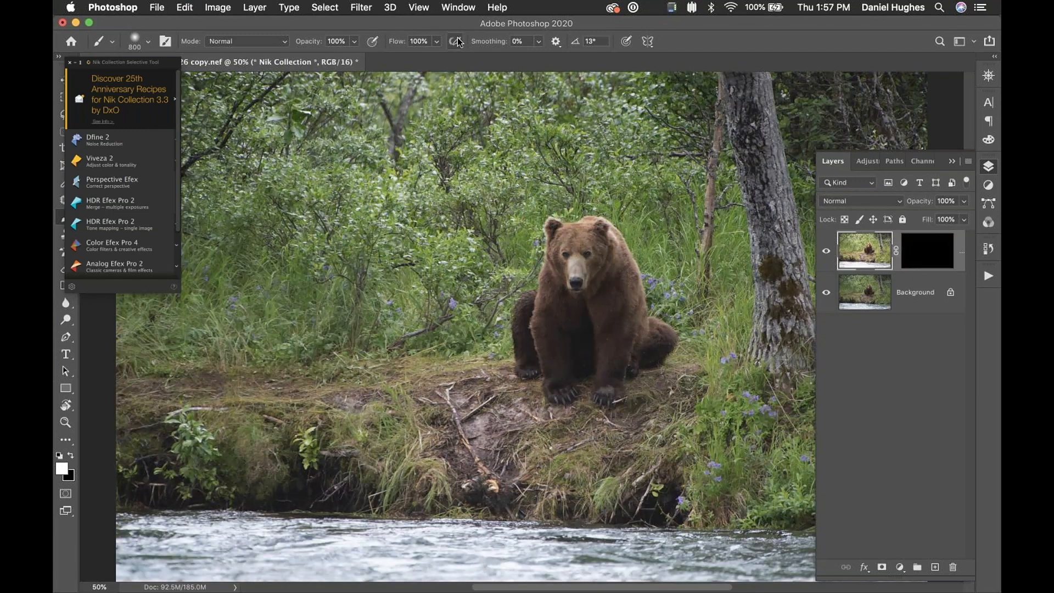
Open the bear photo in Color Efex Pro 4 and place an enlarged negative Skylight Filter control point on the bushes beside the bear.
click(112, 243)
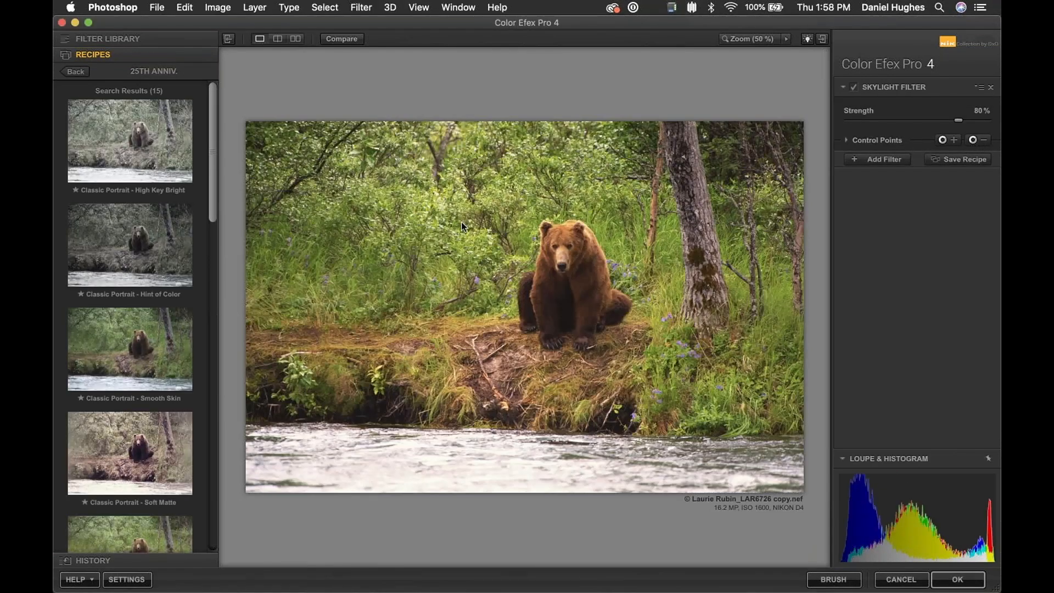
click(973, 140)
click(458, 233)
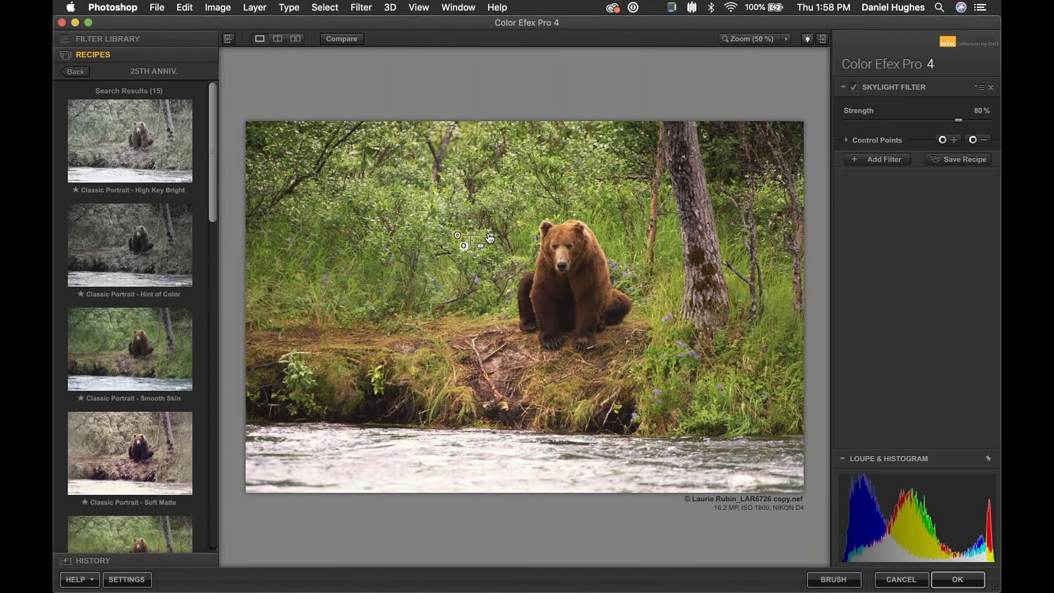
mouse_move(458, 235)
mouse_down()
mouse_move(430, 232)
mouse_move(471, 233)
mouse_move(459, 236)
mouse_up()
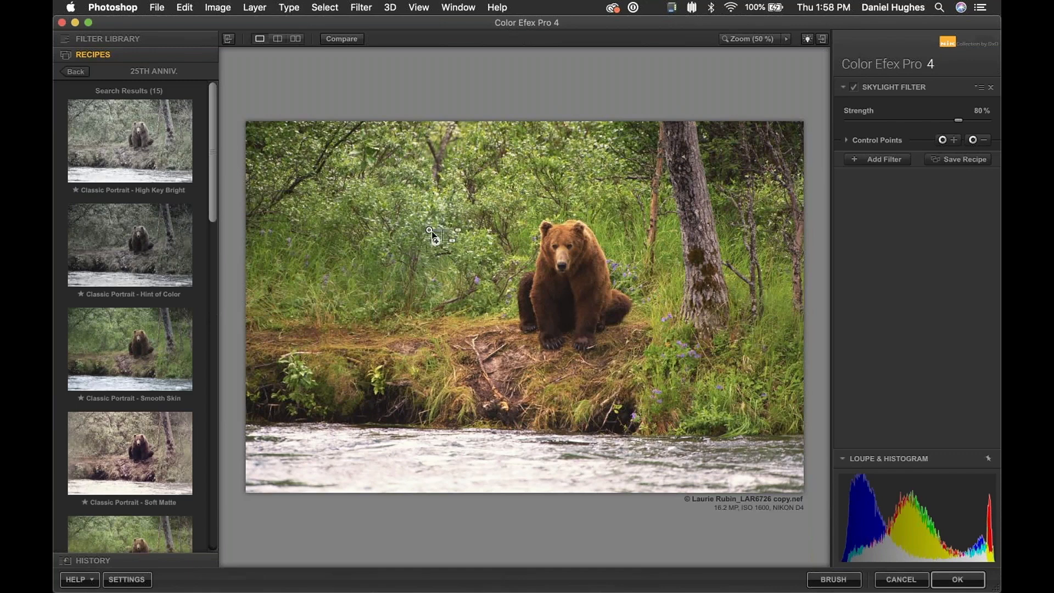
mouse_move(454, 230)
mouse_down()
mouse_move(487, 235)
mouse_move(445, 235)
mouse_move(470, 235)
mouse_up()
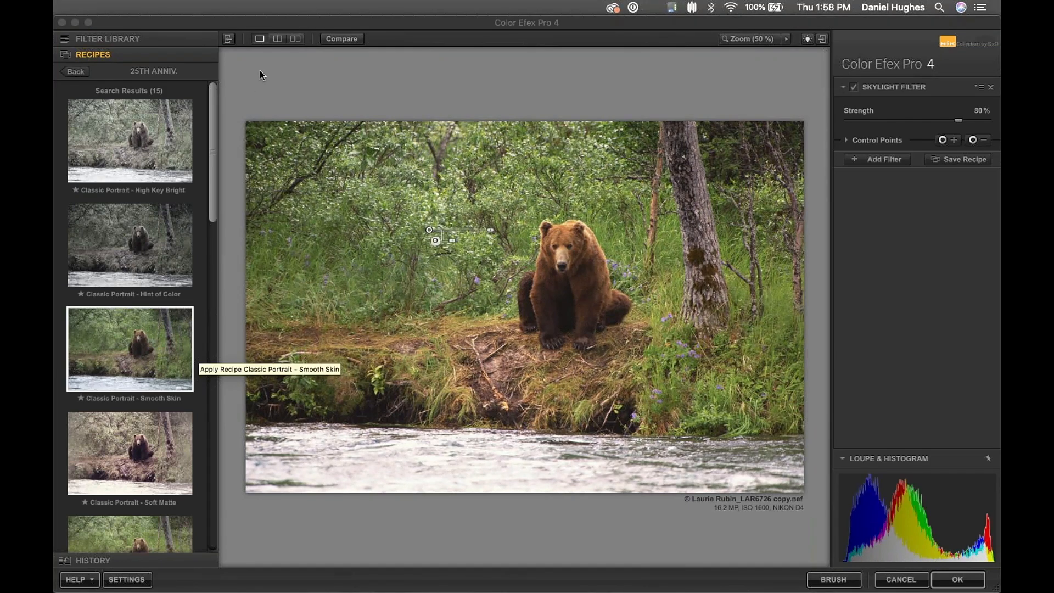
Apply the Wildlife - Sunny Day recipe from the 25th Anniv. collection, replacing the current filters.
click(428, 25)
drag(212, 191, 216, 562)
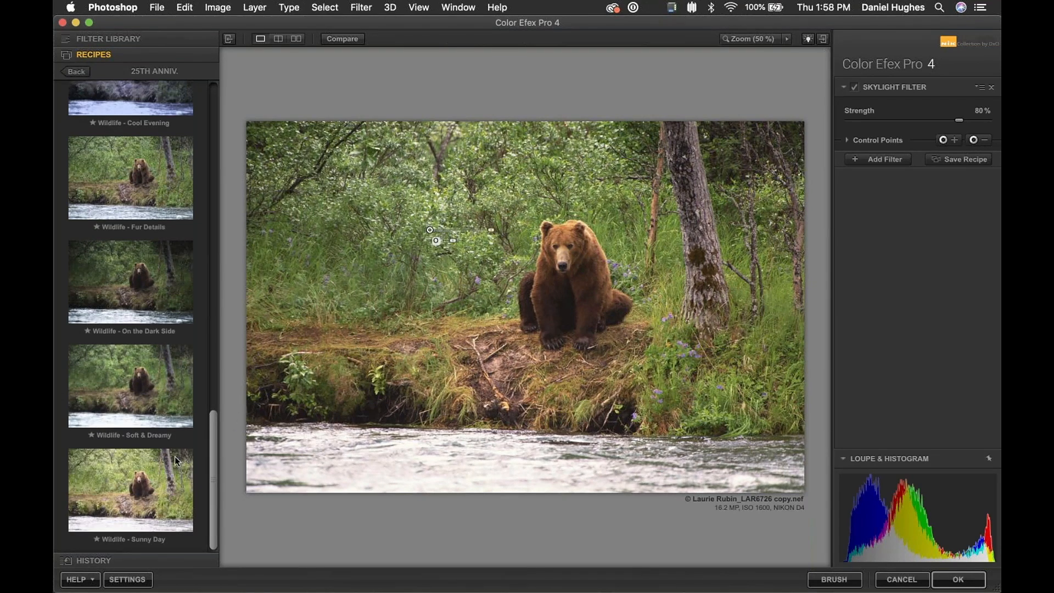
click(147, 477)
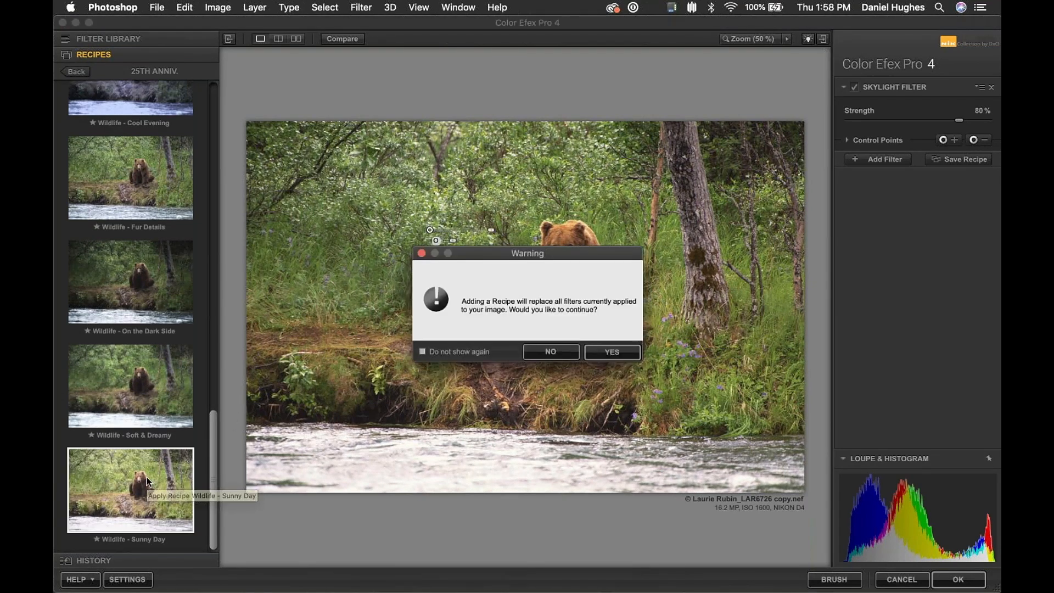
drag(465, 255, 392, 177)
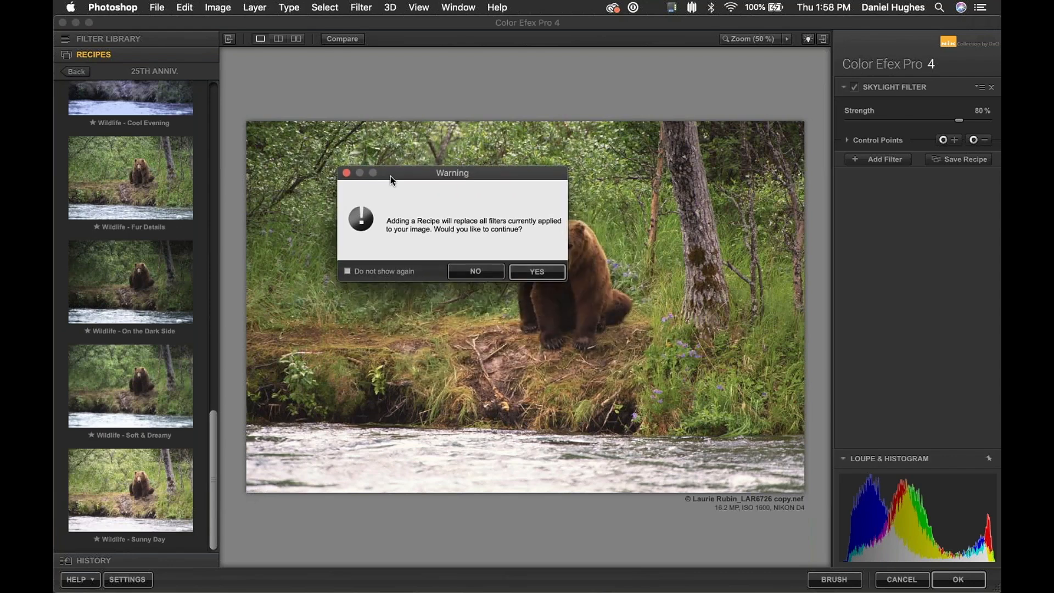
click(537, 271)
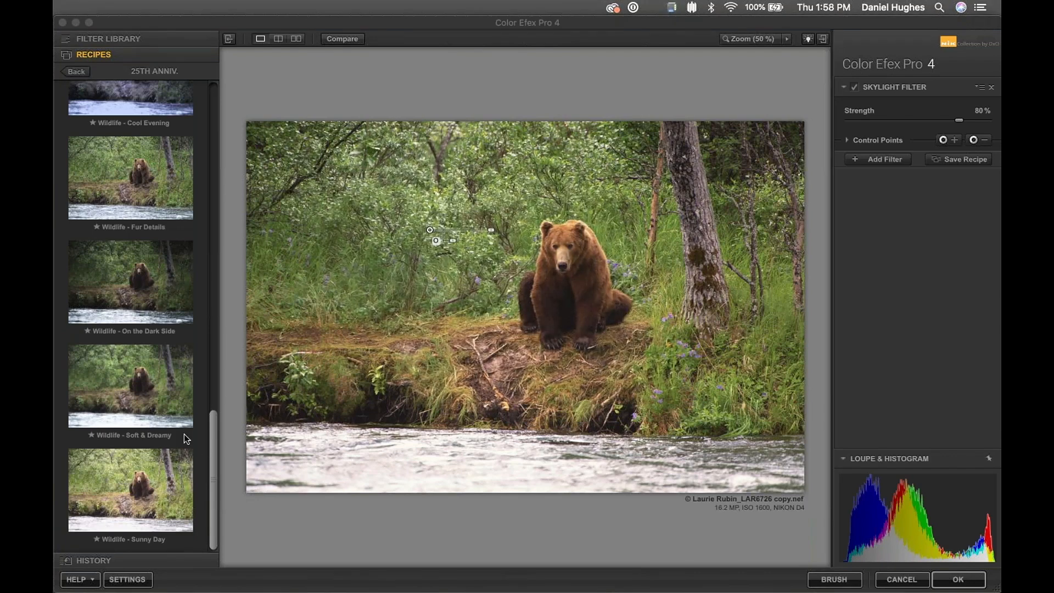
click(120, 469)
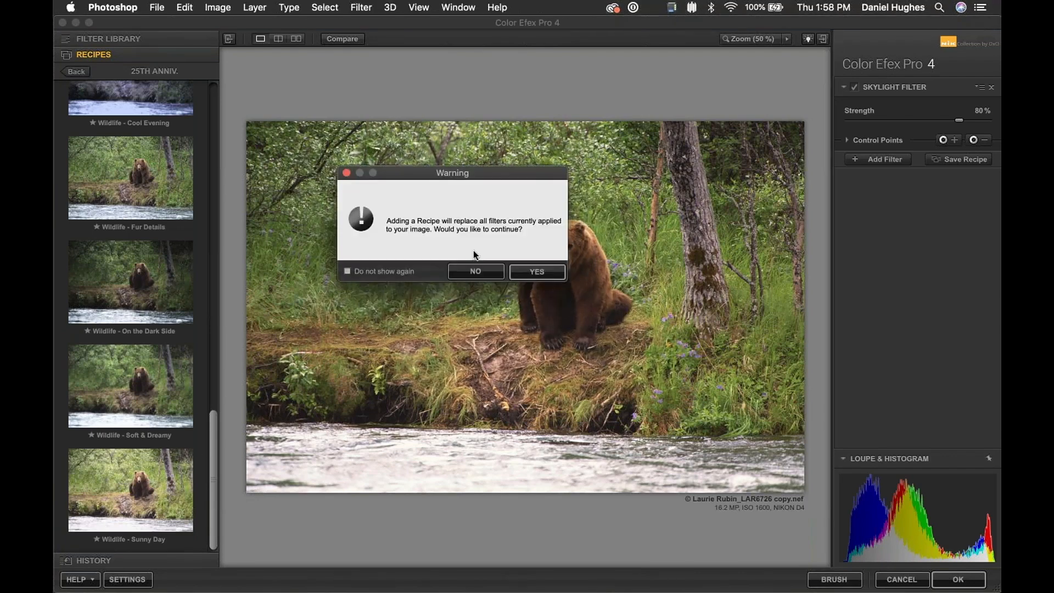
click(549, 277)
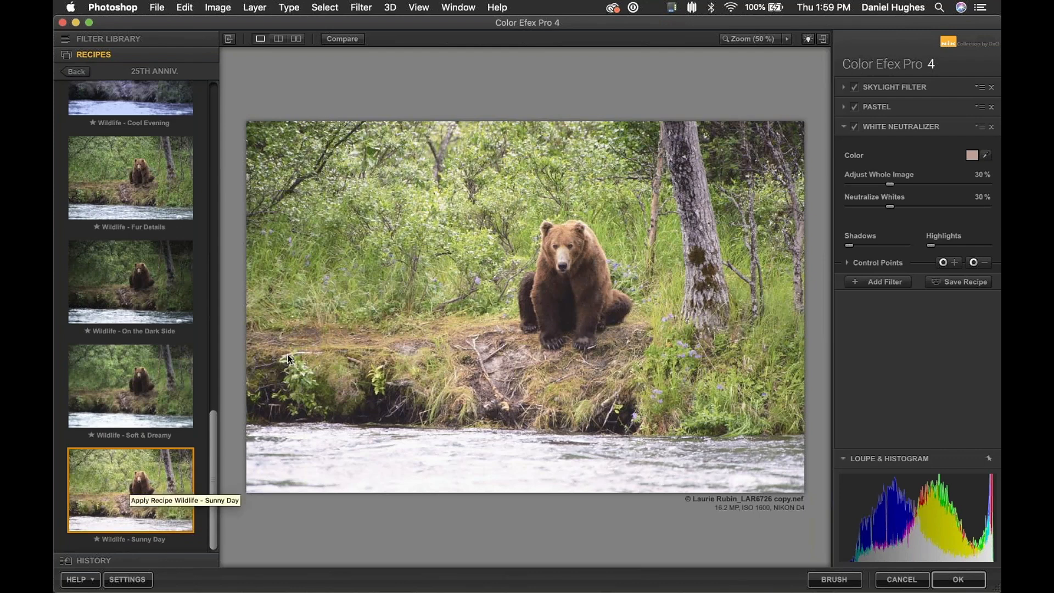
Add the Wildlife - Fur Details recipe, toggle Tonal Contrast off and on, and move that filter to the top of the stack.
click(116, 186)
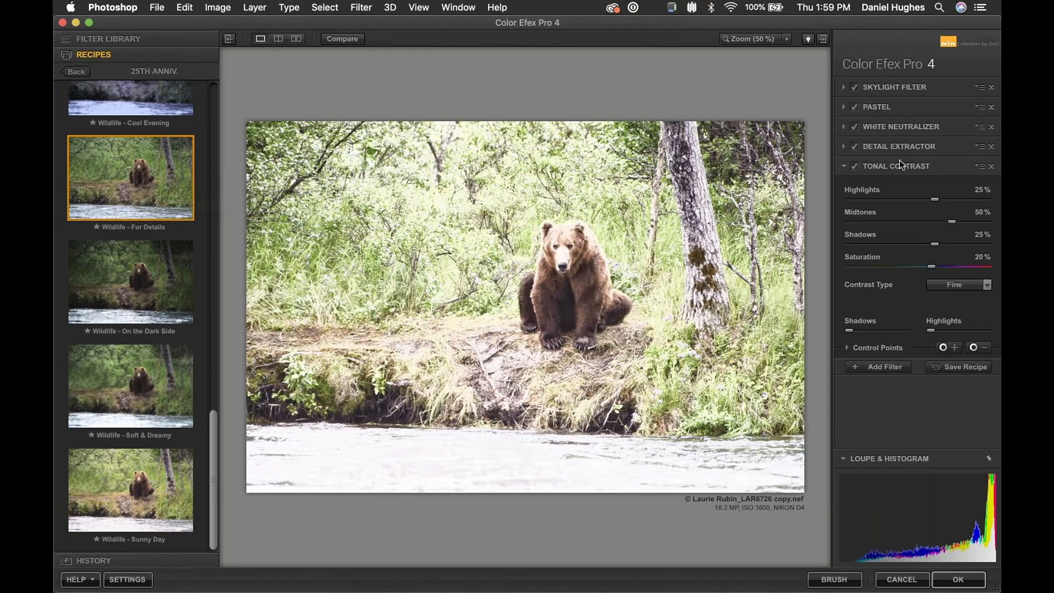
click(854, 167)
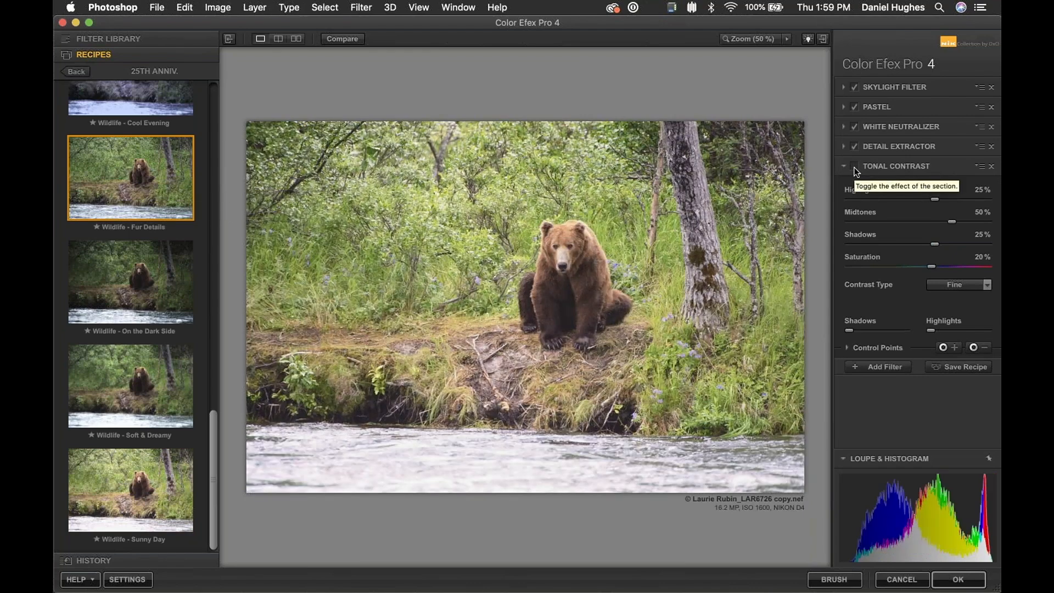
click(896, 167)
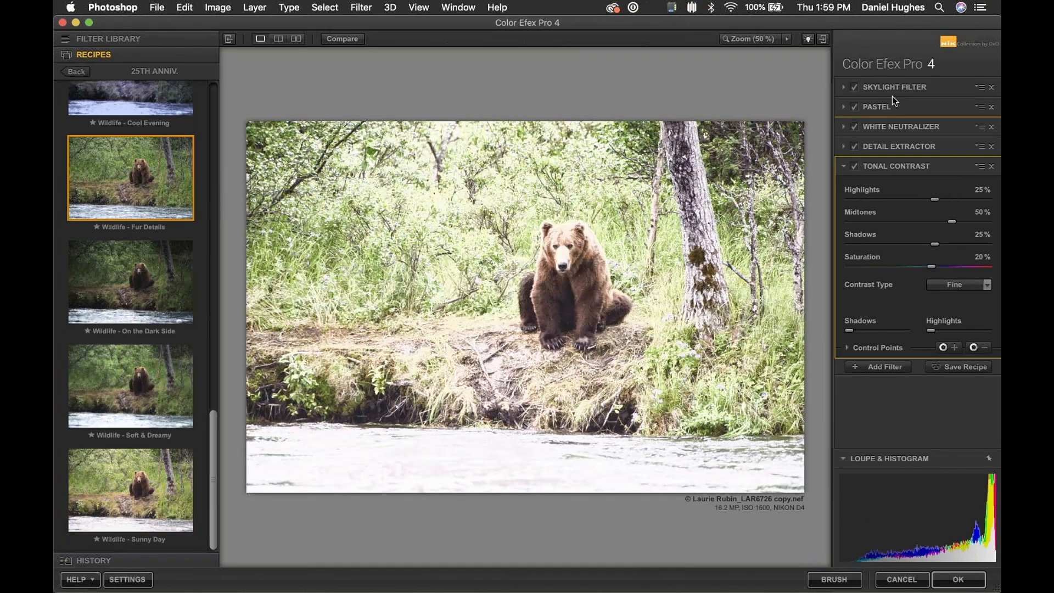
drag(892, 83, 893, 85)
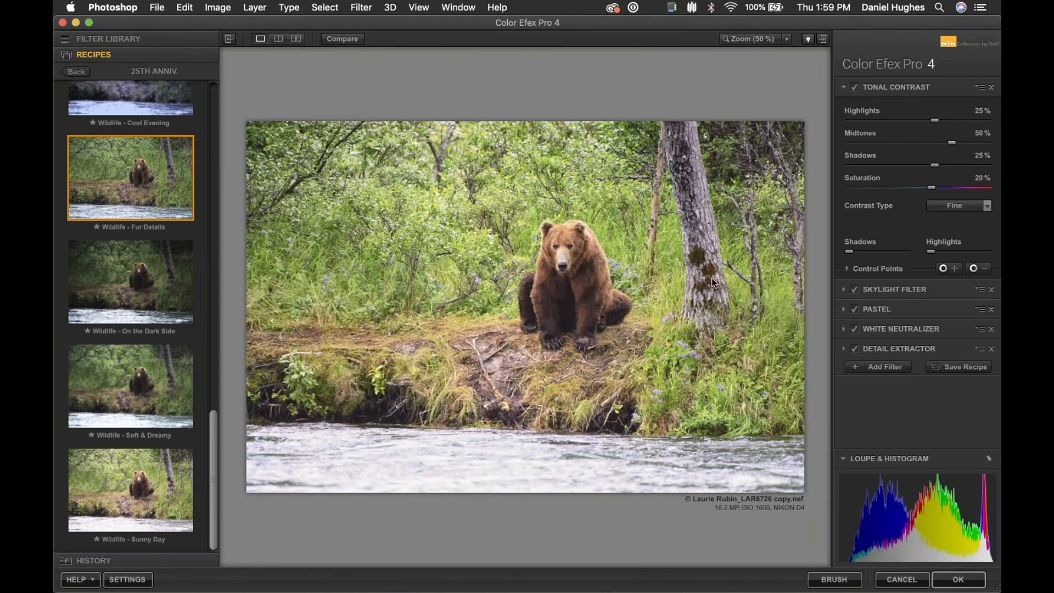
key(super+Tab)
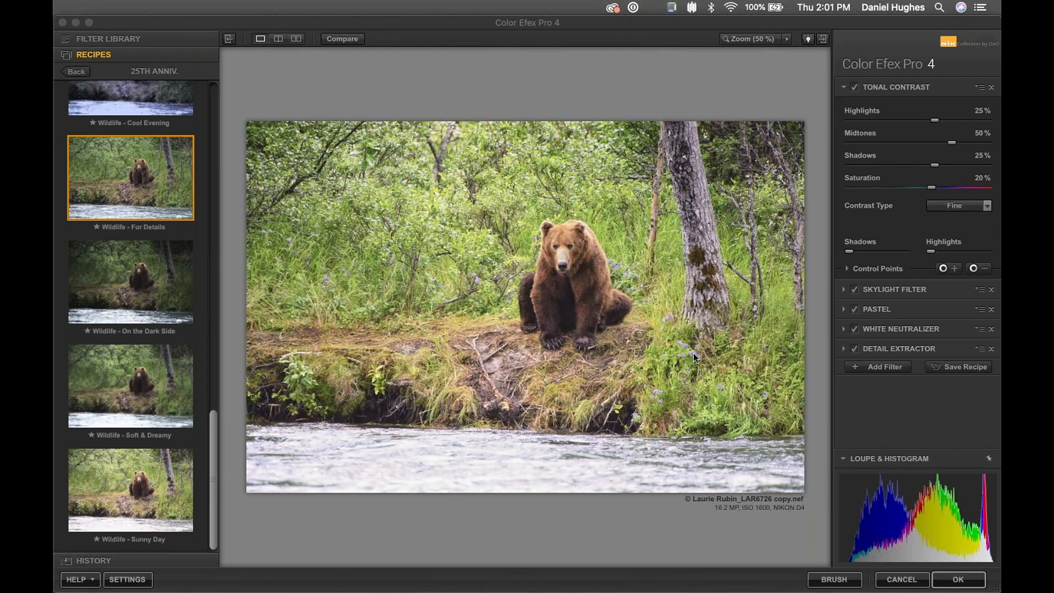
click(449, 235)
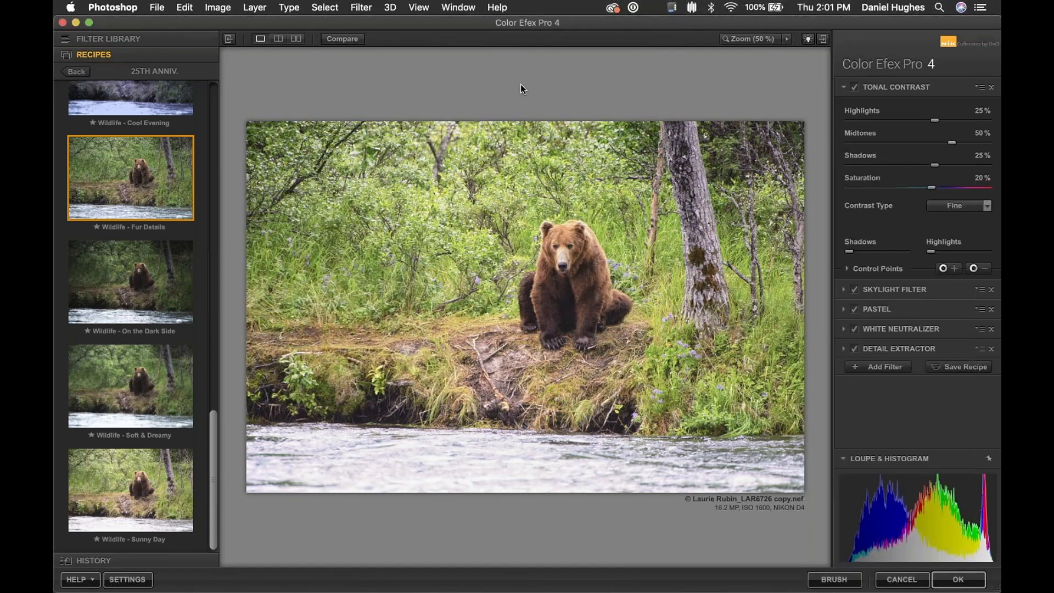
click(160, 50)
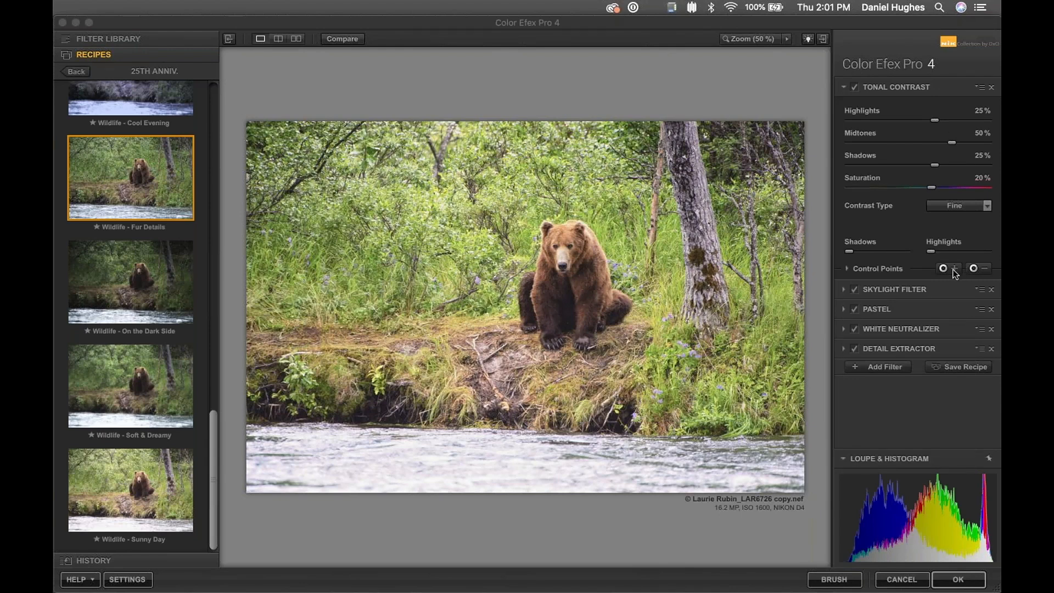
Try a negative Tonal Contrast control point on the bushes beside the bear, and delete it again.
click(986, 274)
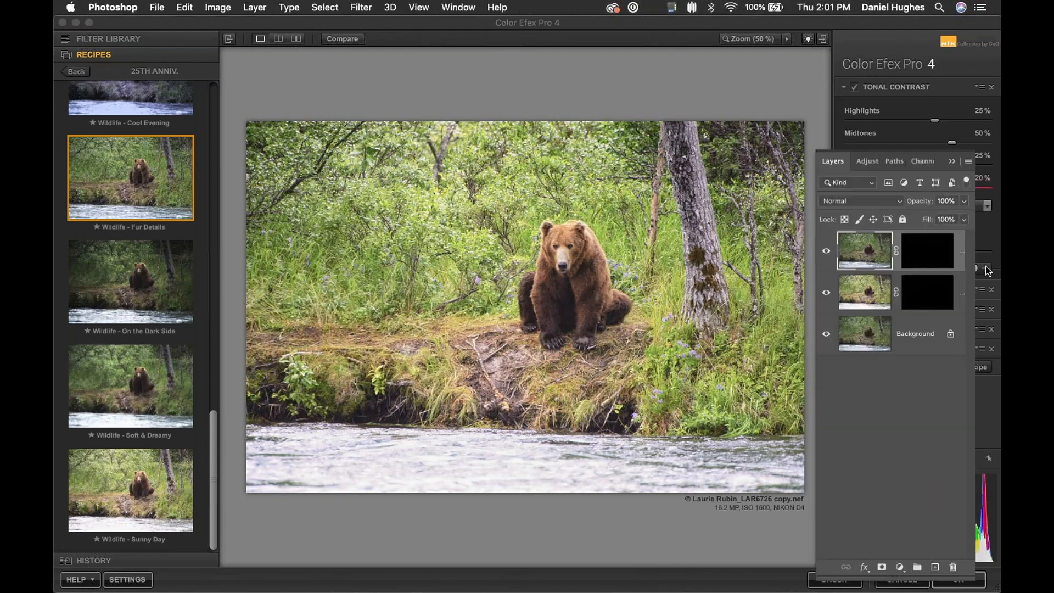
click(986, 273)
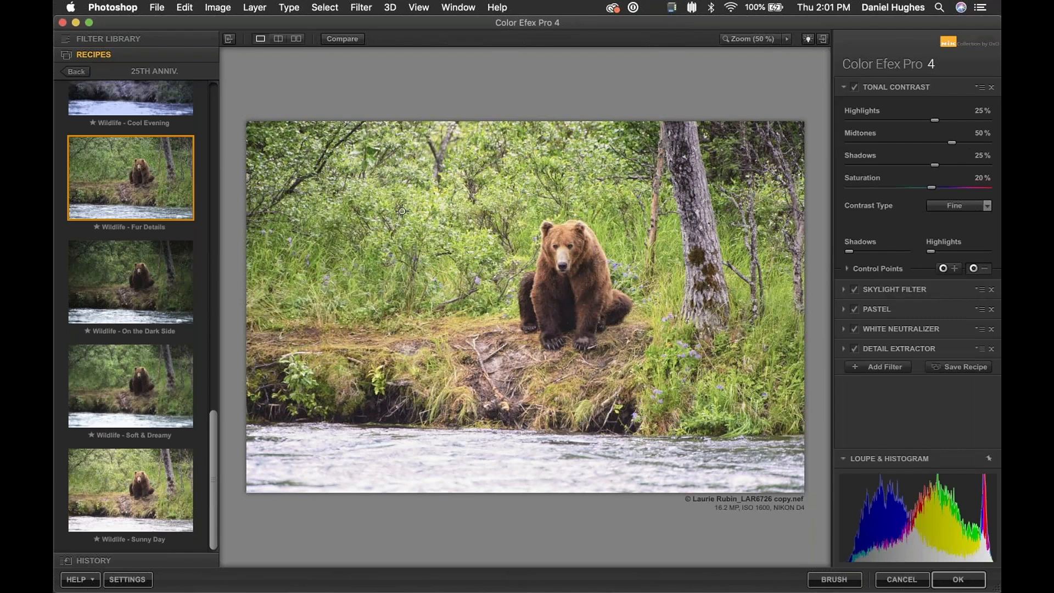
click(370, 205)
mouse_move(370, 206)
mouse_down()
mouse_move(370, 233)
mouse_move(375, 210)
mouse_up()
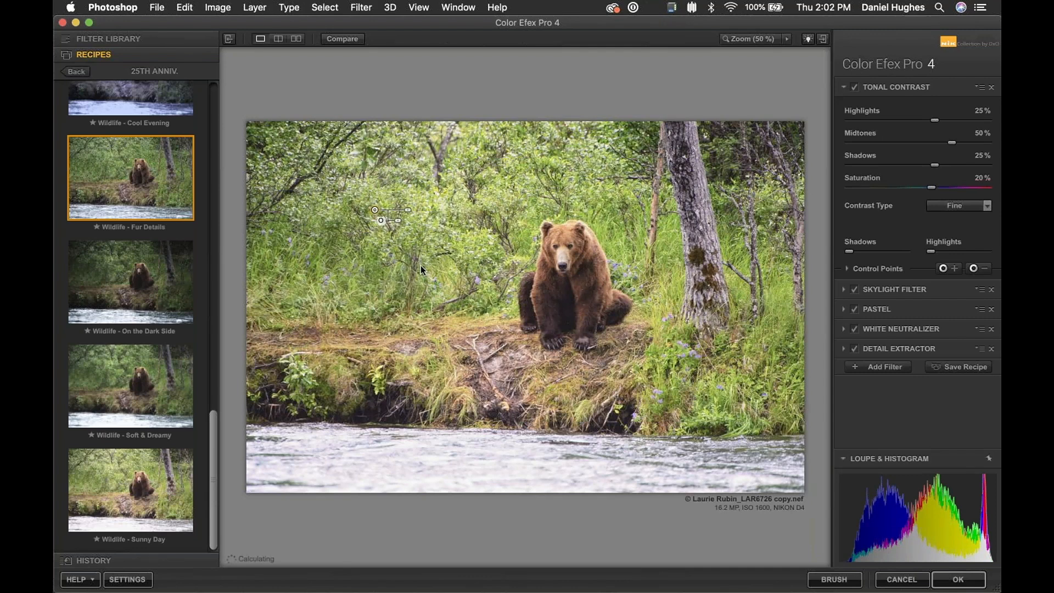
key(Delete)
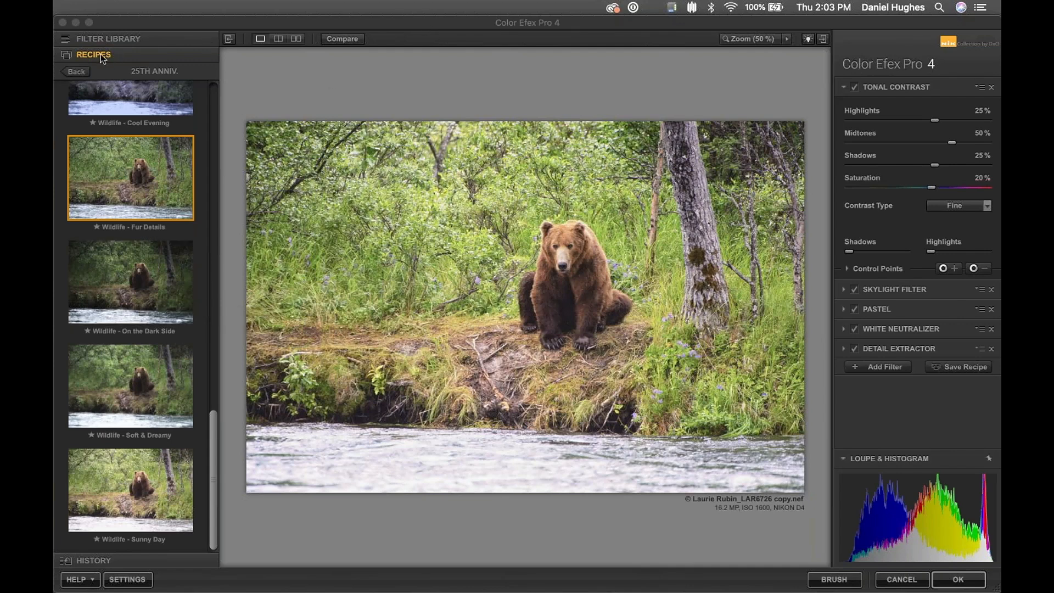
Apply the custom Post Card recipe to the bear photo, replacing all current filters.
click(71, 72)
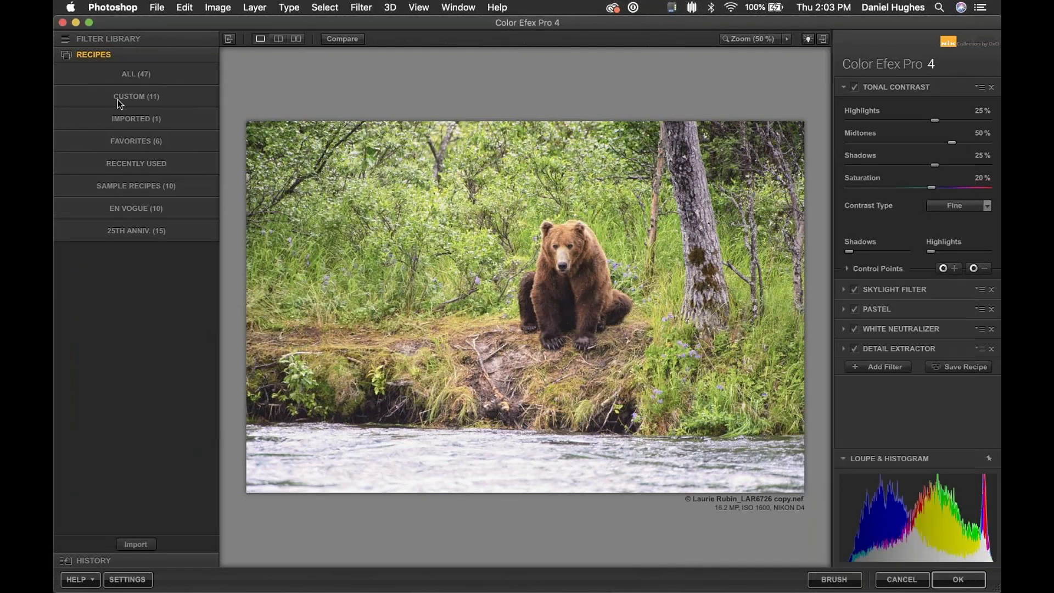
click(118, 98)
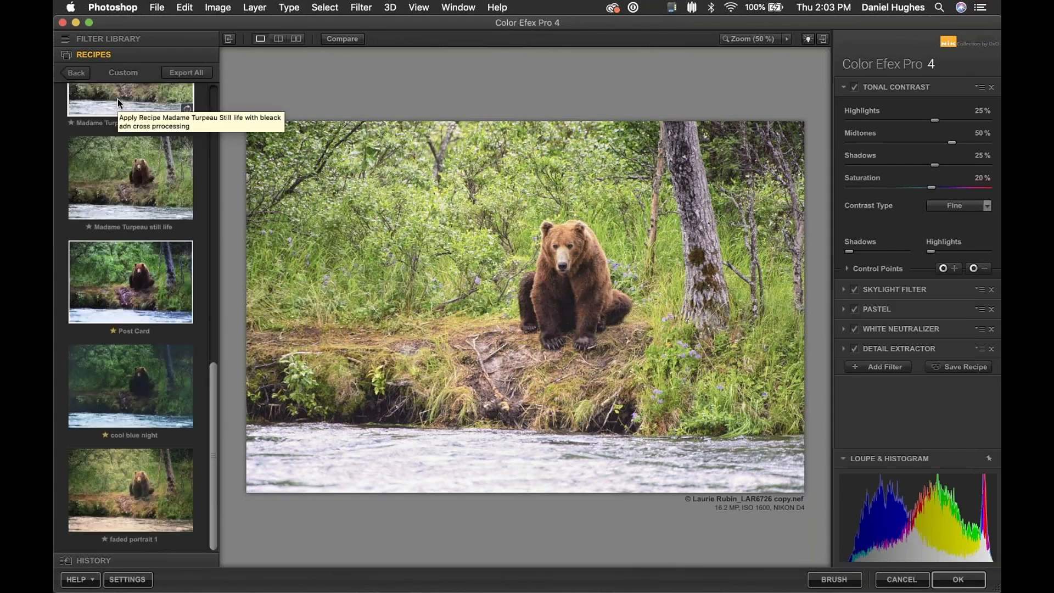
scroll(130, 407, up, 2)
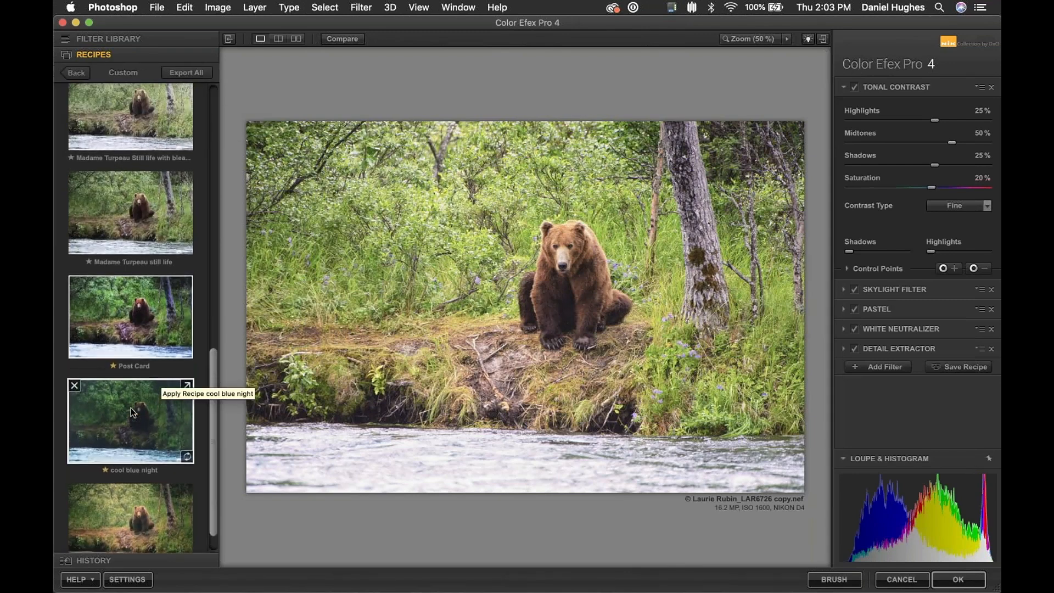
scroll(130, 411, up, 5)
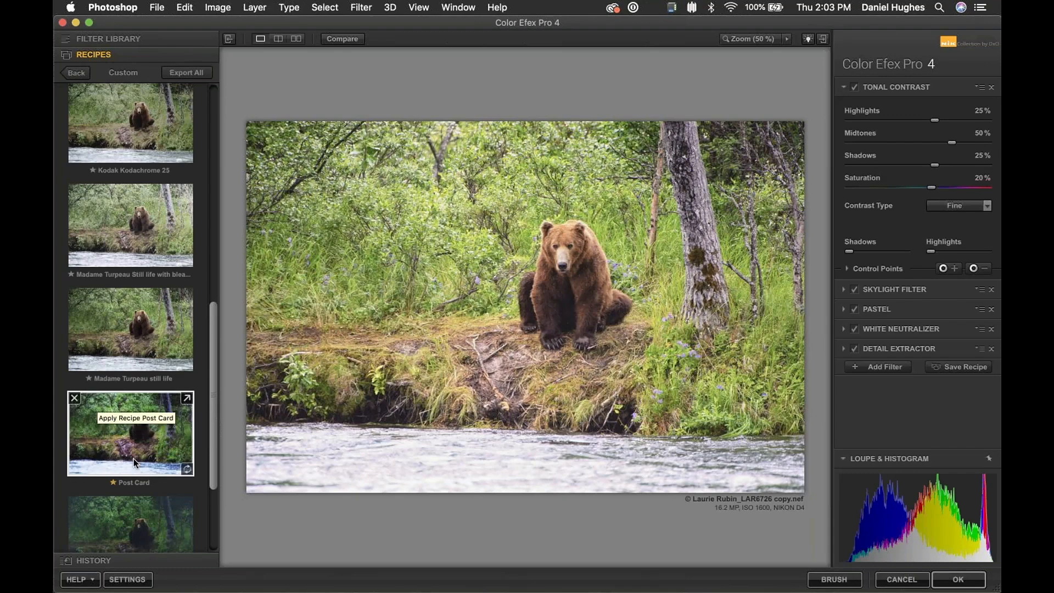
click(107, 444)
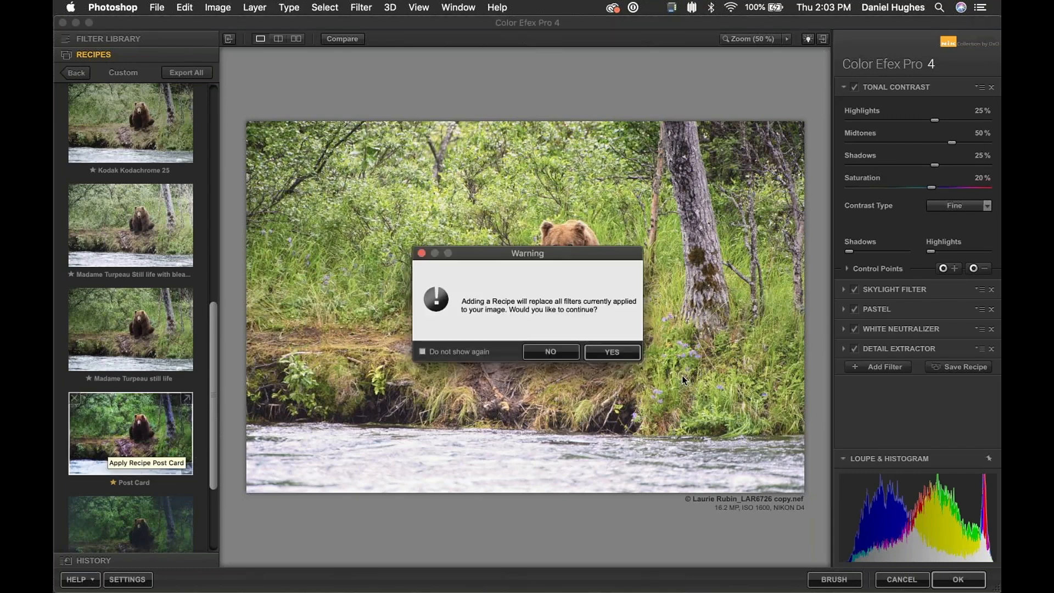
key(Return)
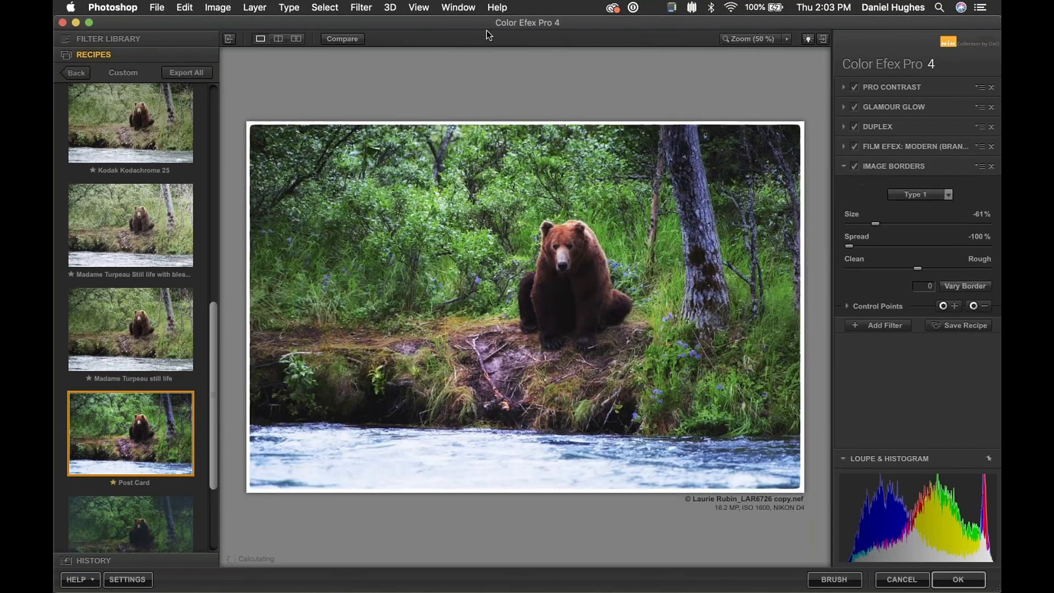
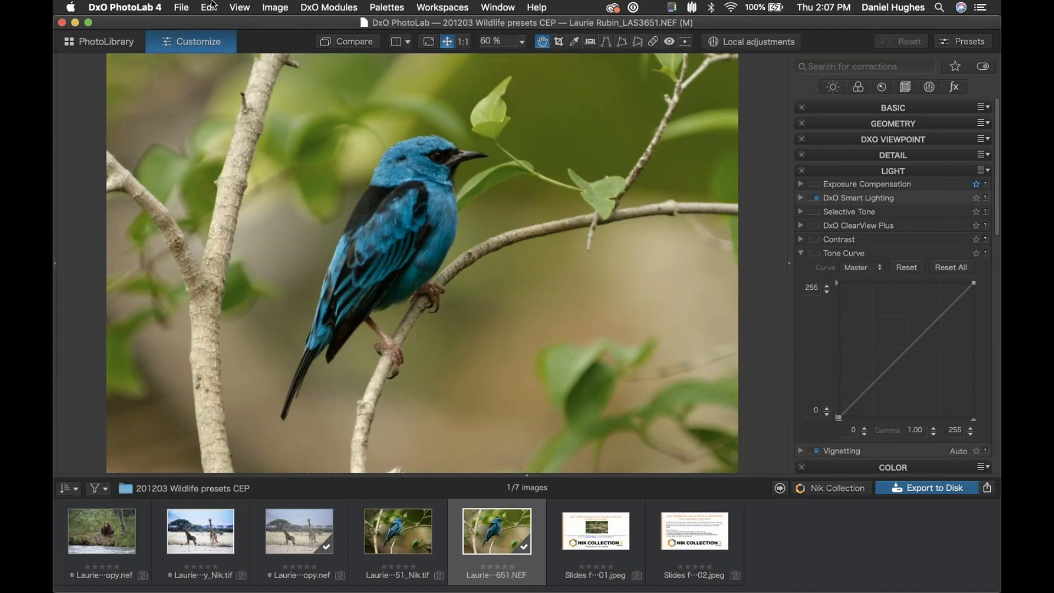
Open the blue bird photo in Color Efex Pro 4 under a unique file name and enable Save and edit later.
click(839, 489)
click(499, 149)
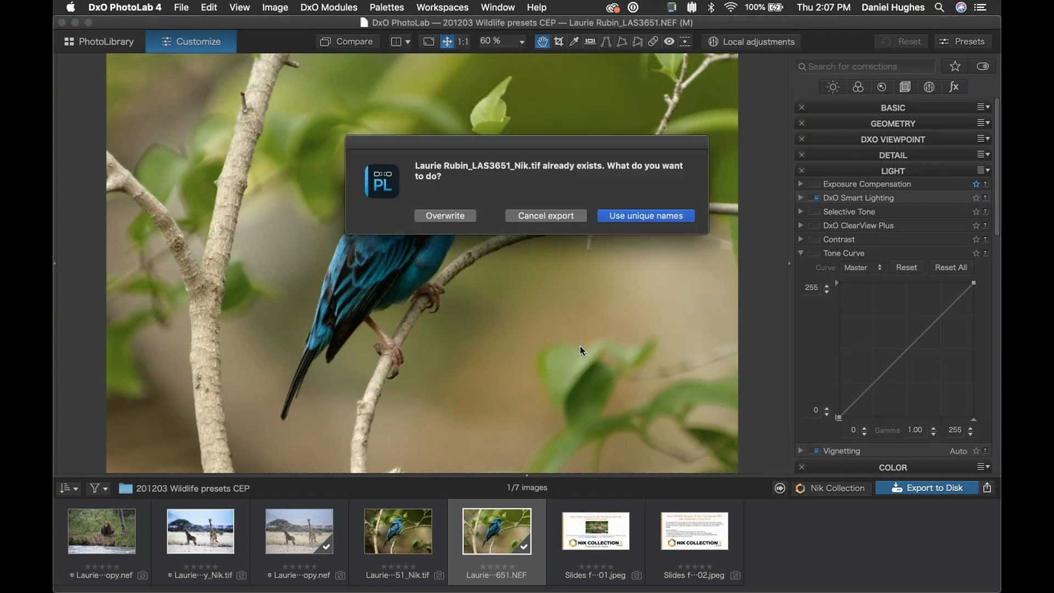
click(626, 218)
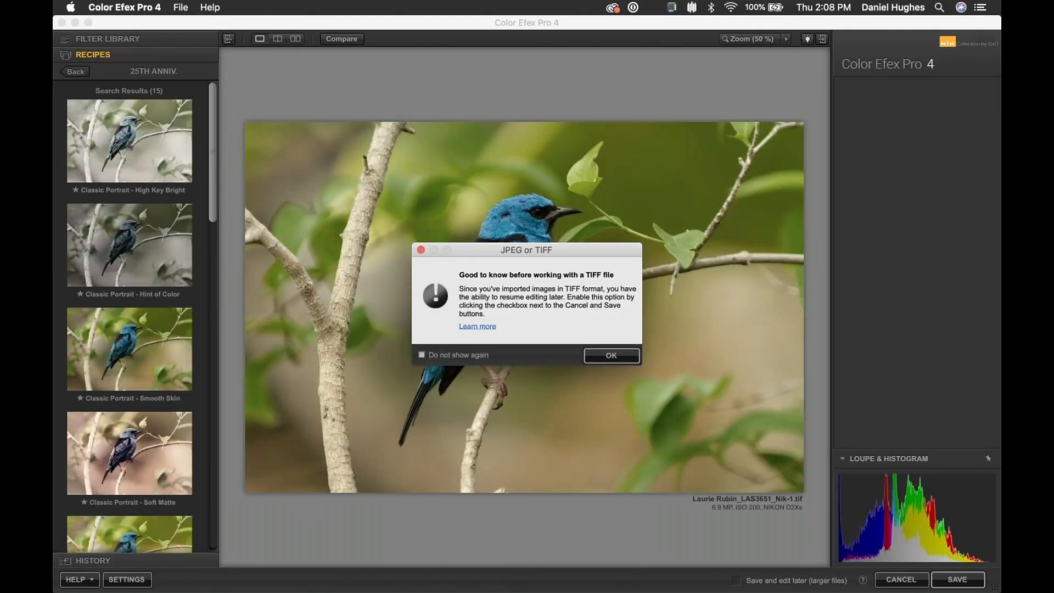
drag(562, 248, 559, 190)
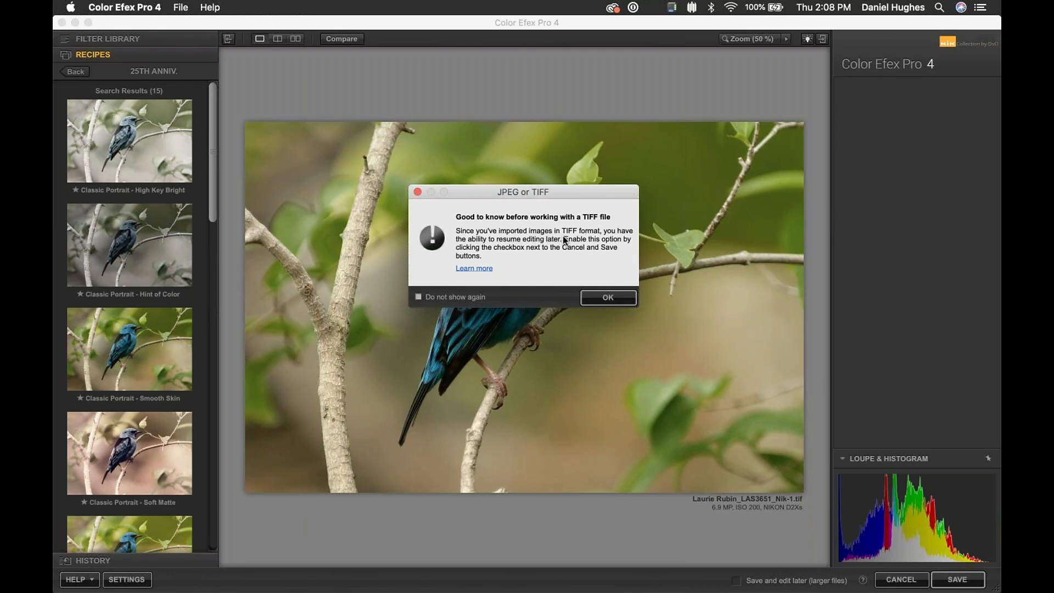
click(602, 299)
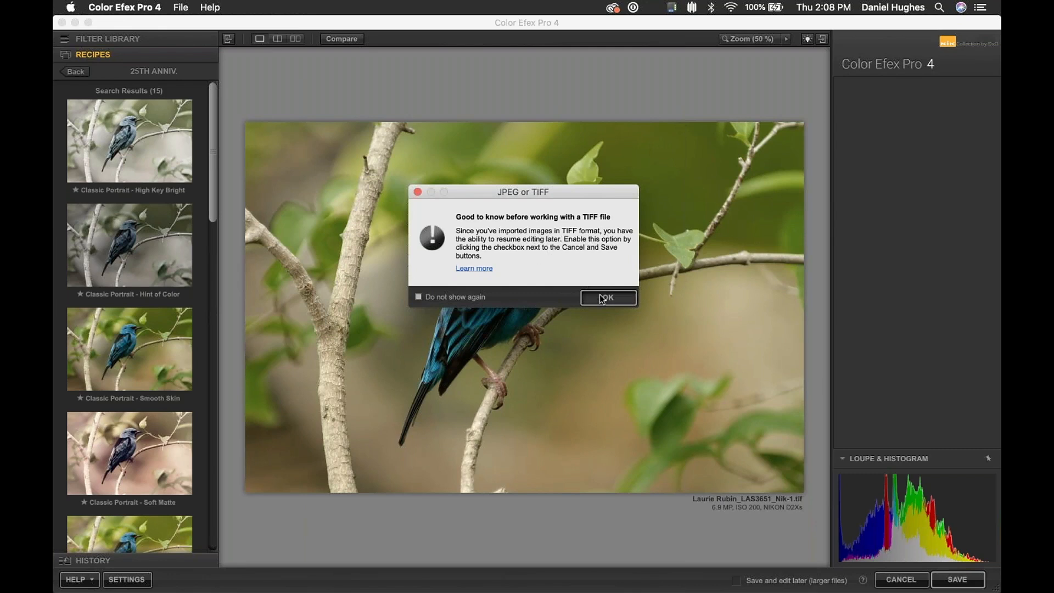
click(602, 299)
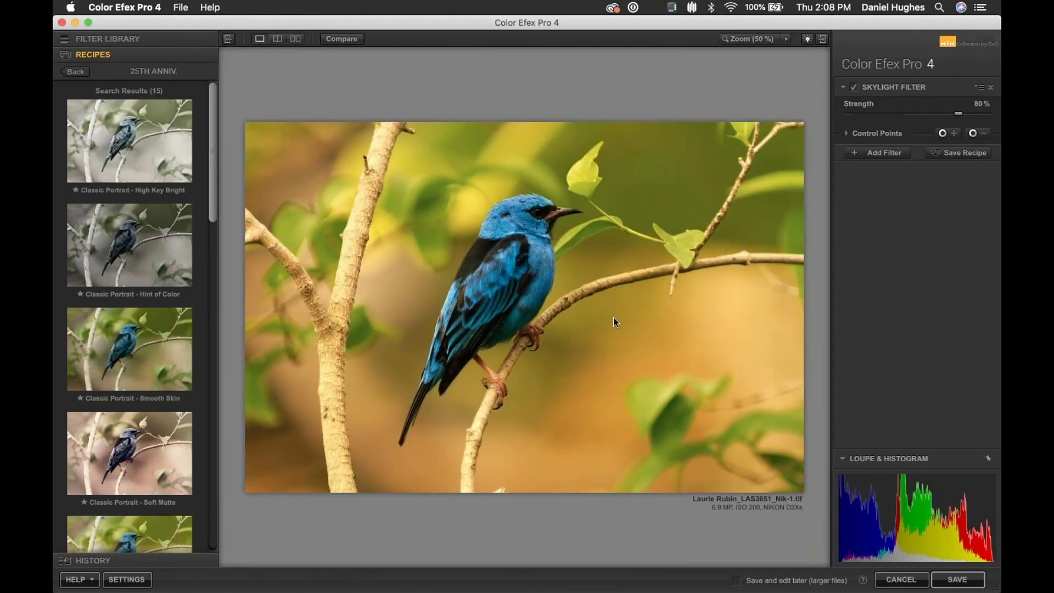
click(737, 581)
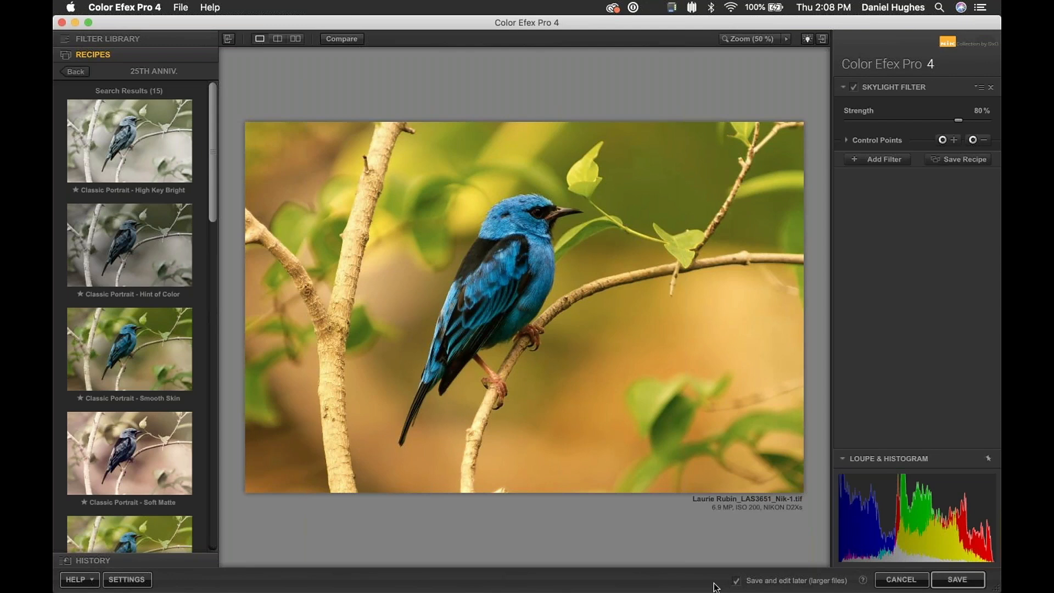
click(736, 581)
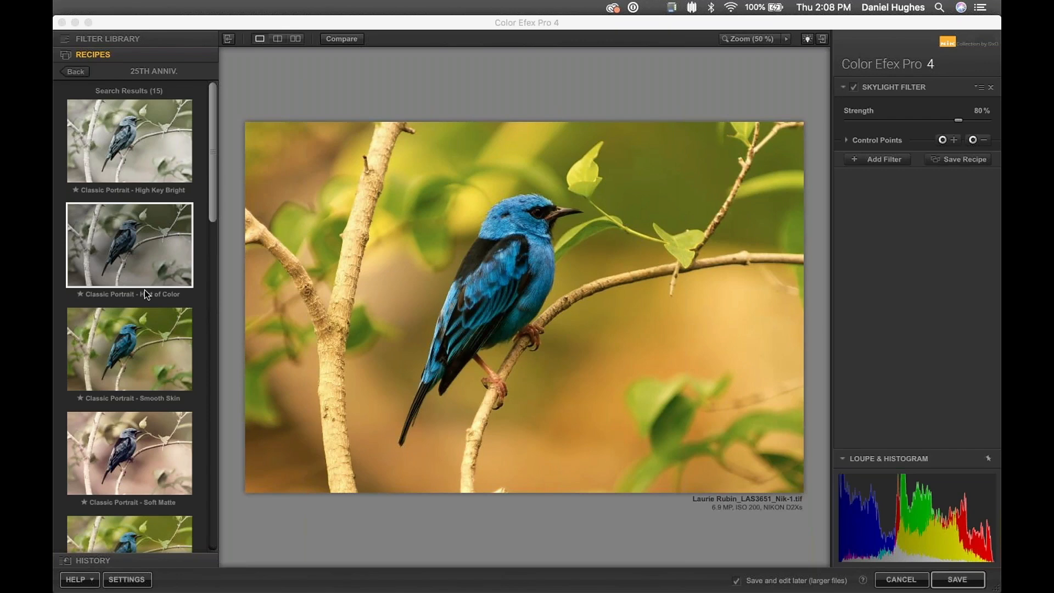
Switch to Google Chrome and bring the Nik Collection webinars page into view.
key(super+Tab)
key(super+Tab)
key(super+Tab)
key(super+Tab)
key(super+Tab)
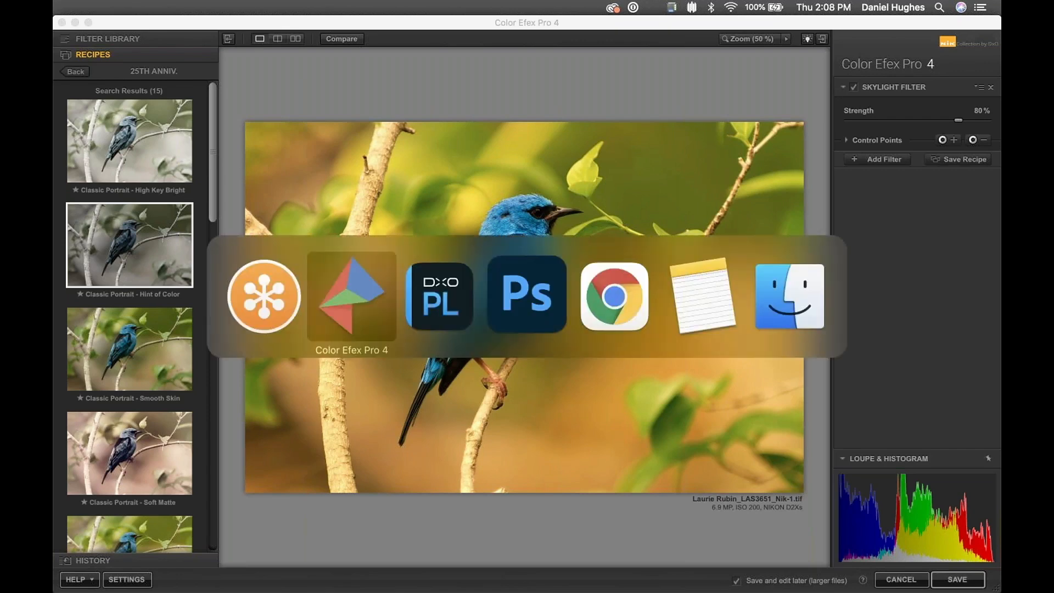
key(super+Tab)
key(super+Tab)
key(super+Tab)
key(super+Tab)
key(super+Tab)
key(super+Tab)
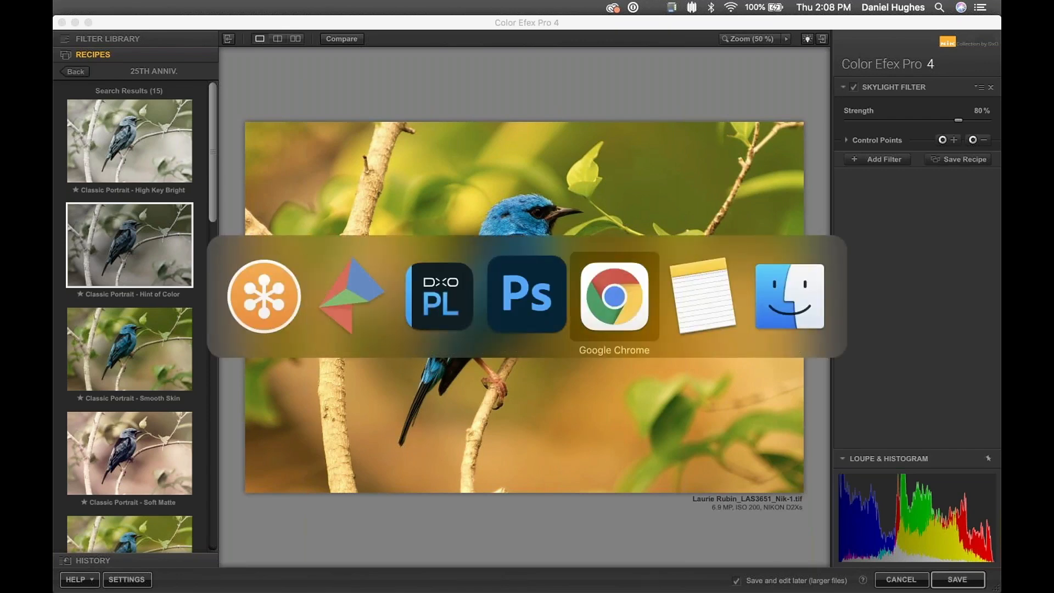
mouse_move(272, 590)
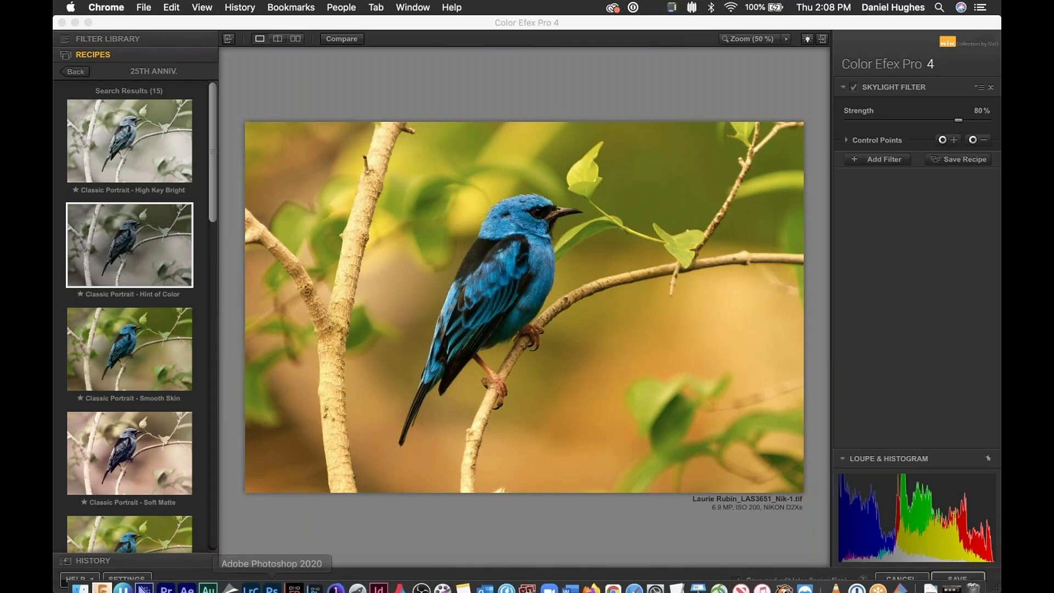
click(614, 584)
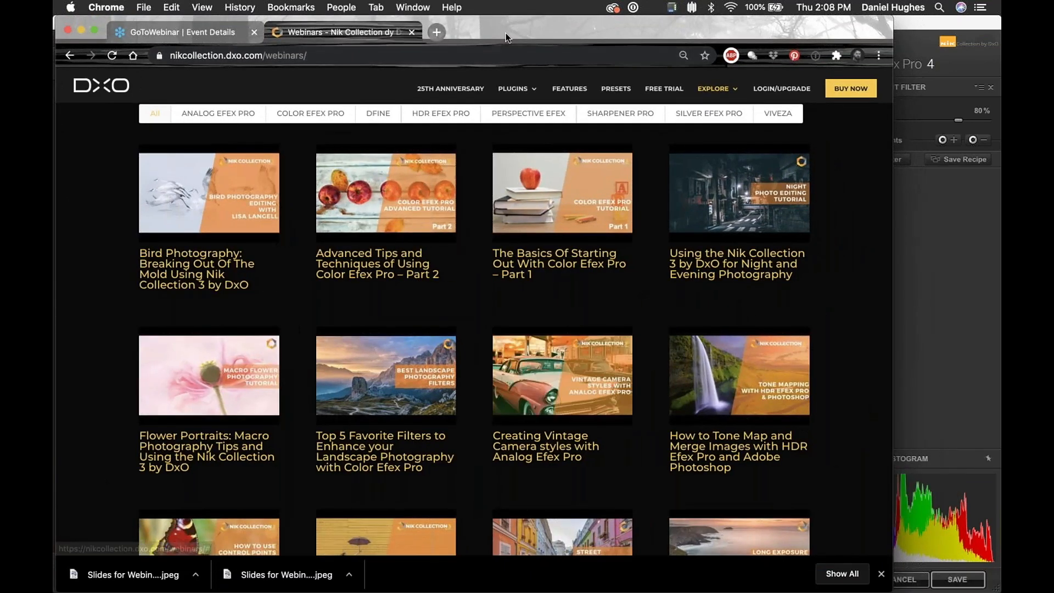
drag(505, 37, 572, 39)
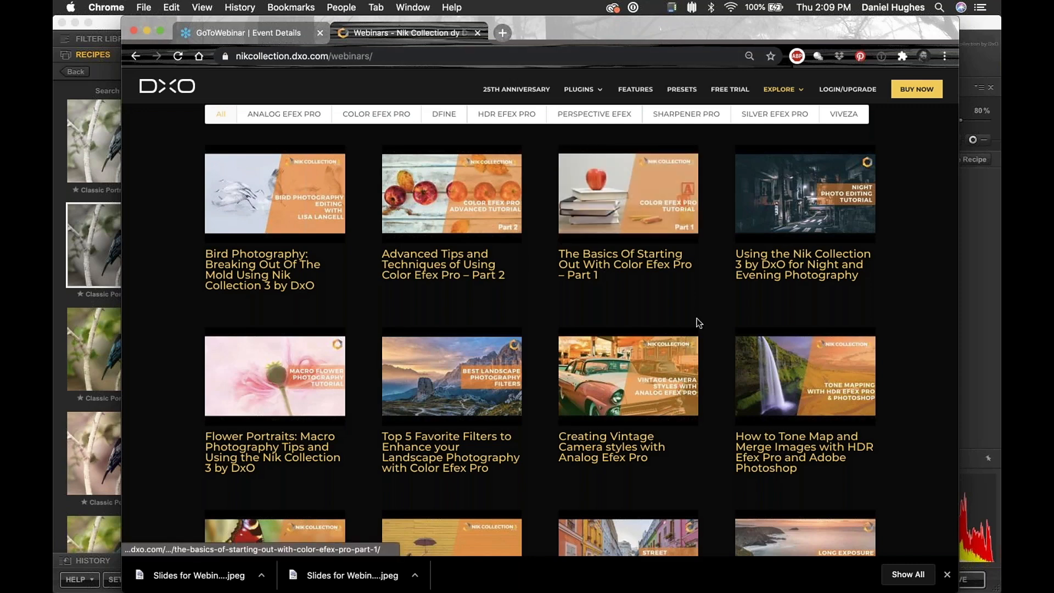
Open the Nik Collection customer support page from the website's Explore section.
mouse_move(782, 93)
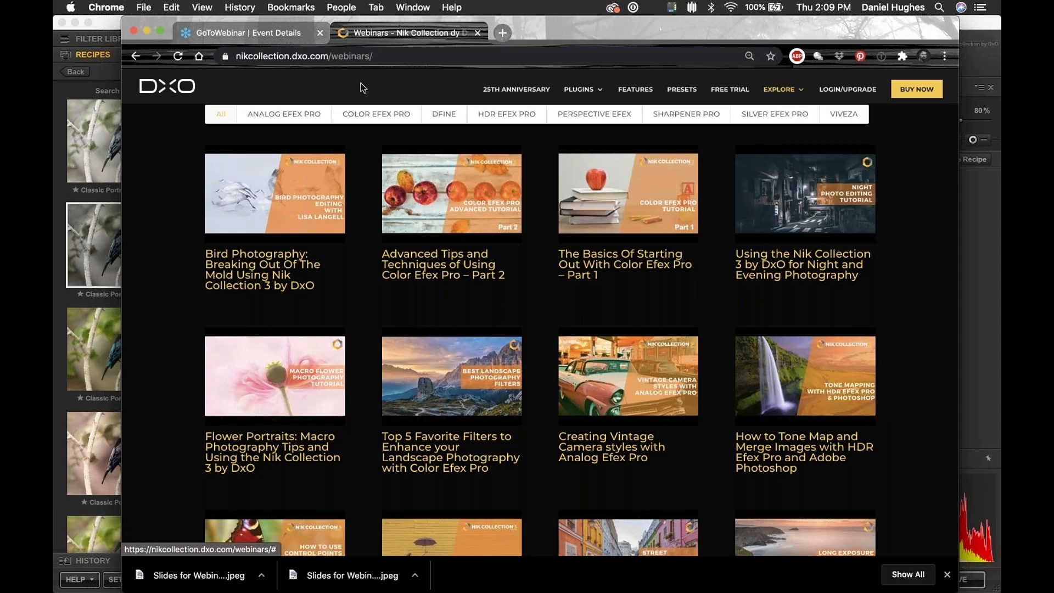
key(super+l)
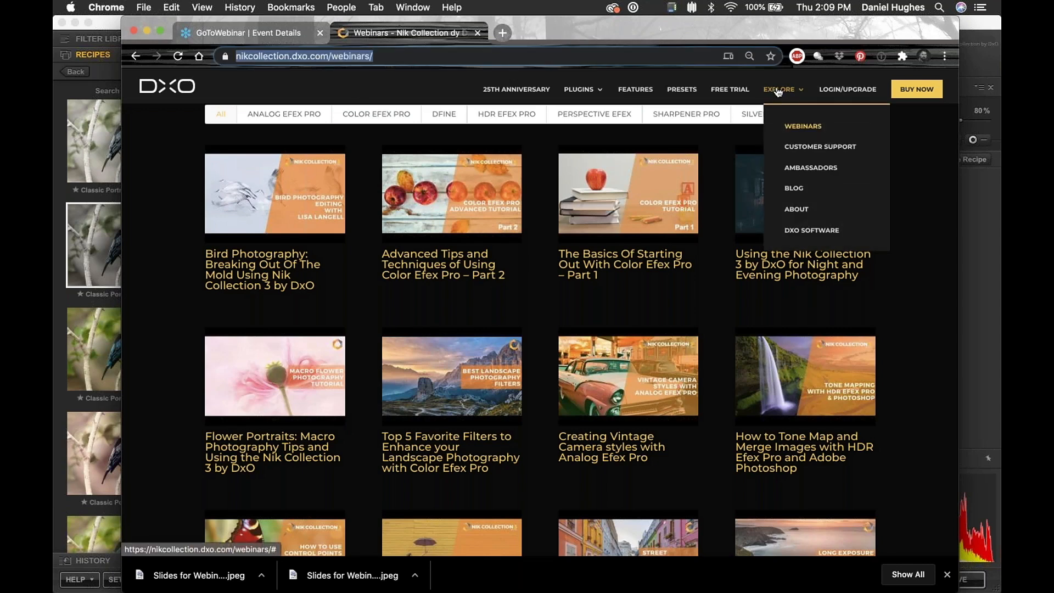
click(795, 150)
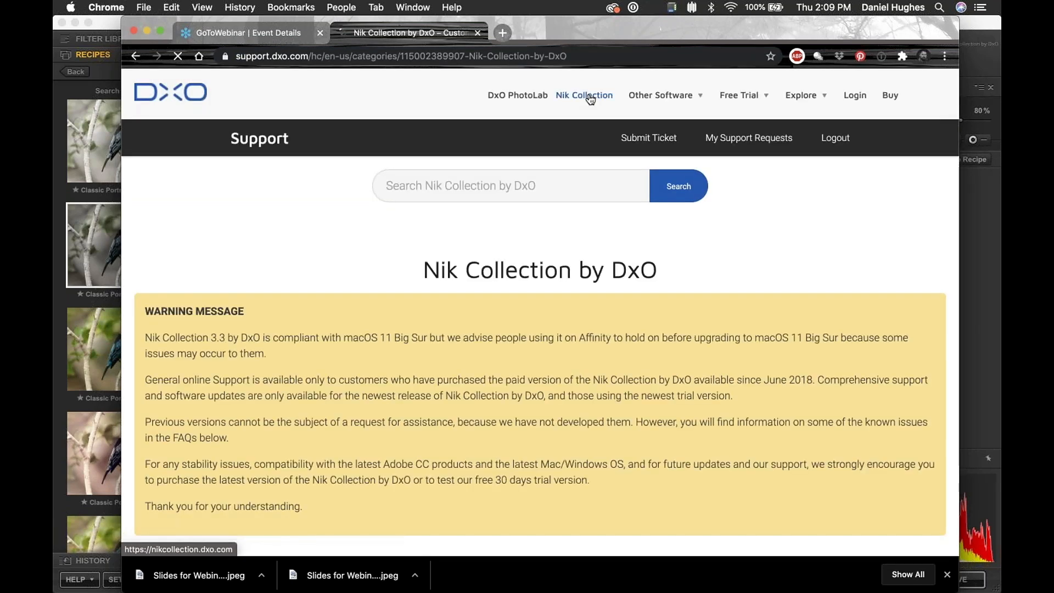
Look through the support page's documentation and FAQ sections, including the Color Efex Pro topics.
scroll(873, 434, down, 5)
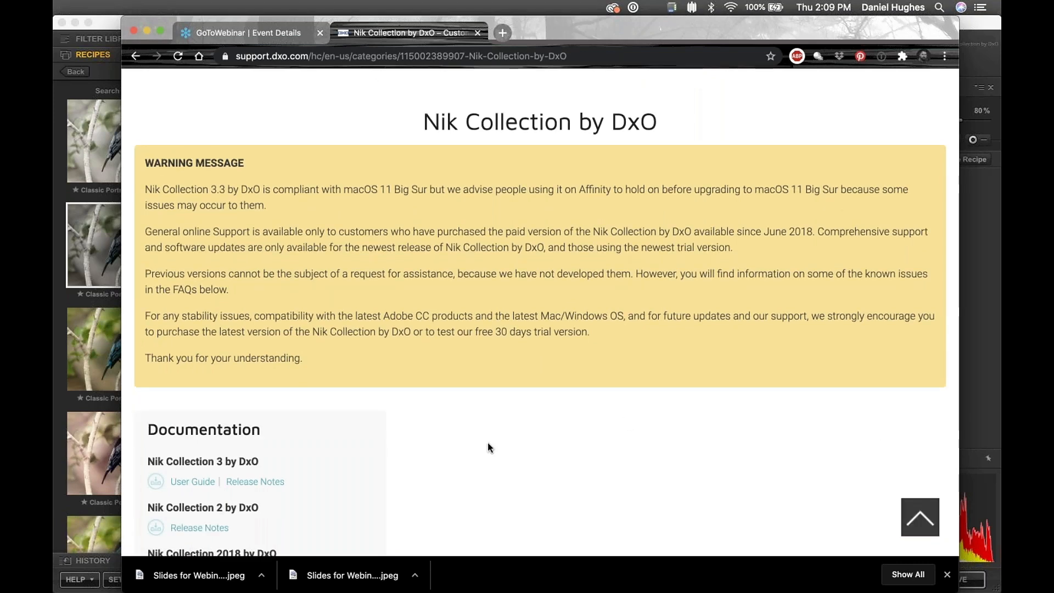
scroll(490, 448, down, 5)
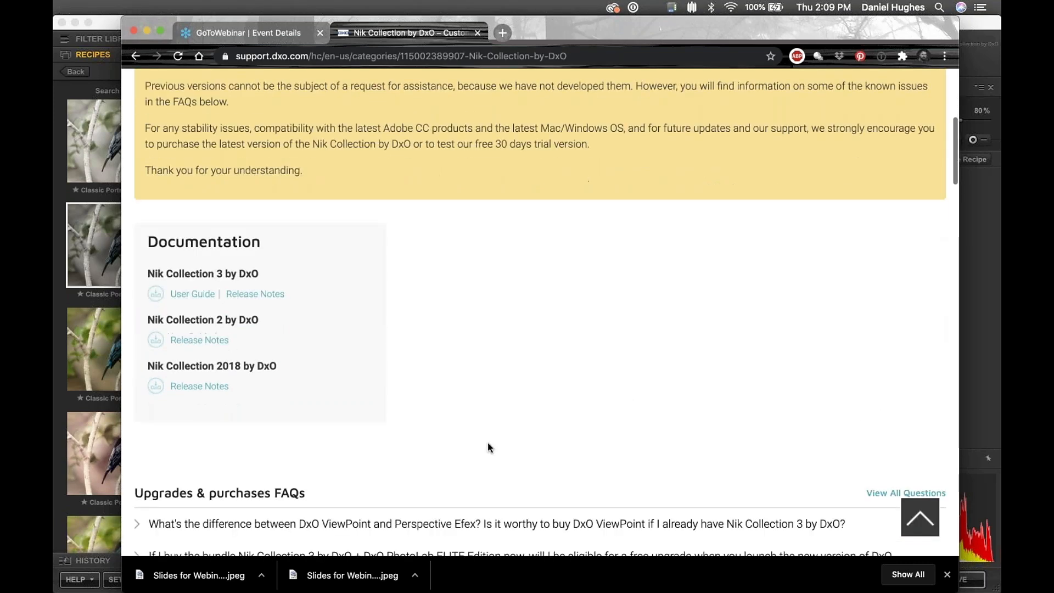
scroll(490, 448, down, 5)
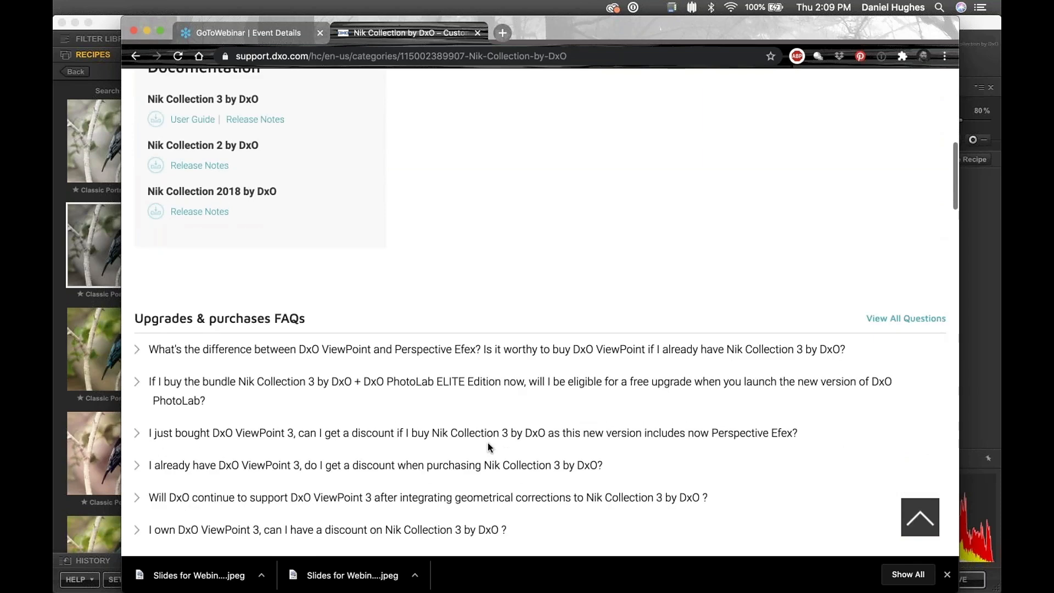
scroll(490, 447, down, 10)
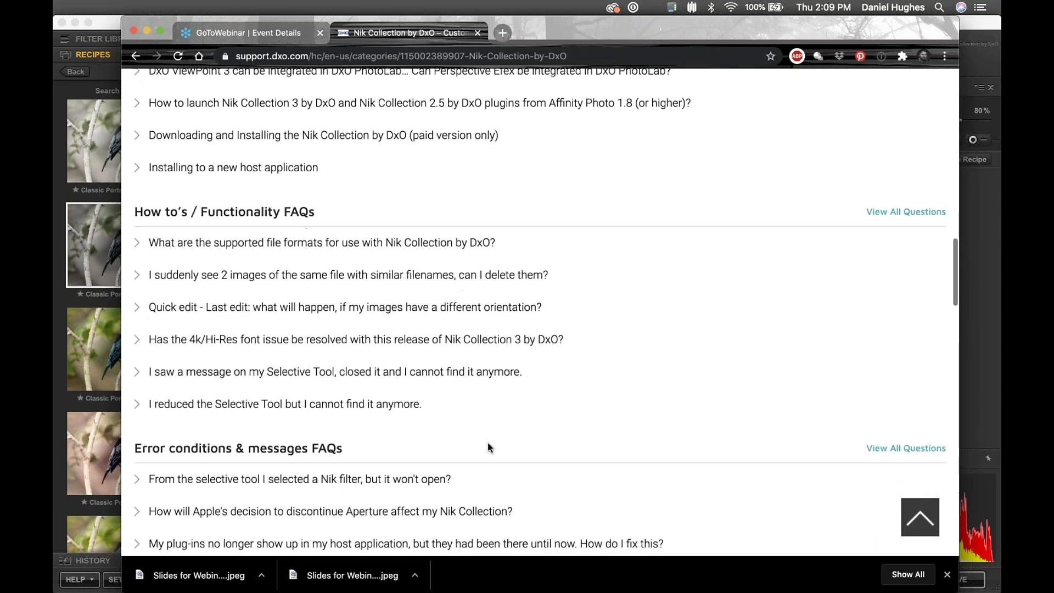
scroll(490, 447, down, 9)
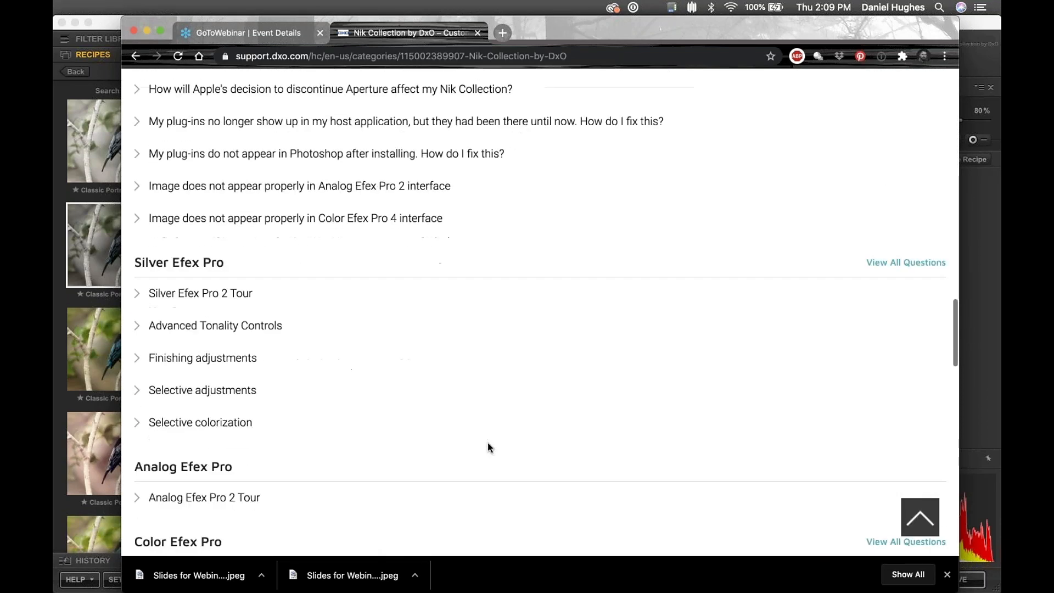
scroll(490, 448, down, 5)
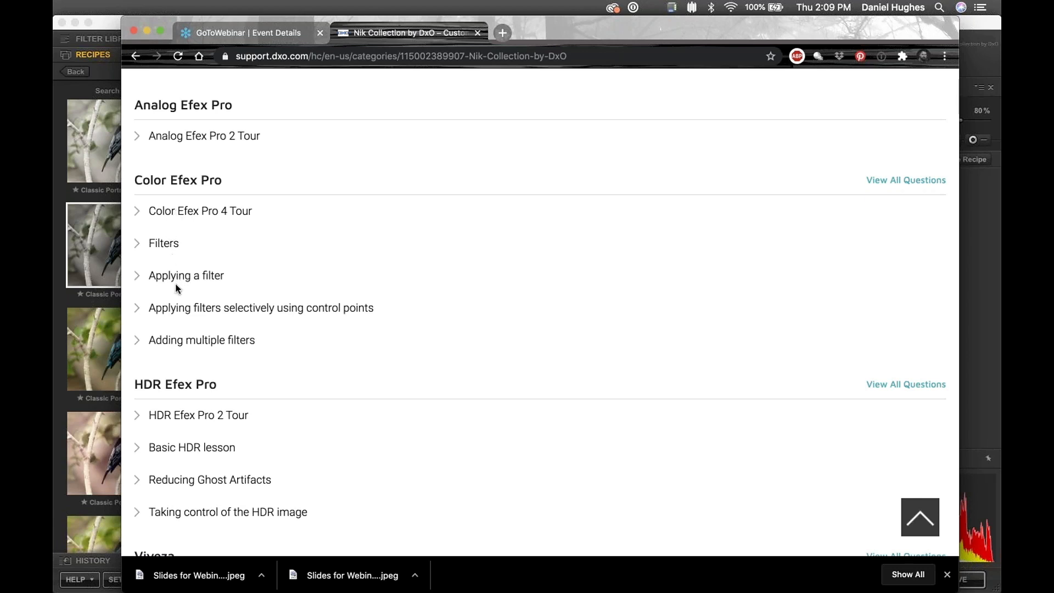
scroll(176, 279, up, 5)
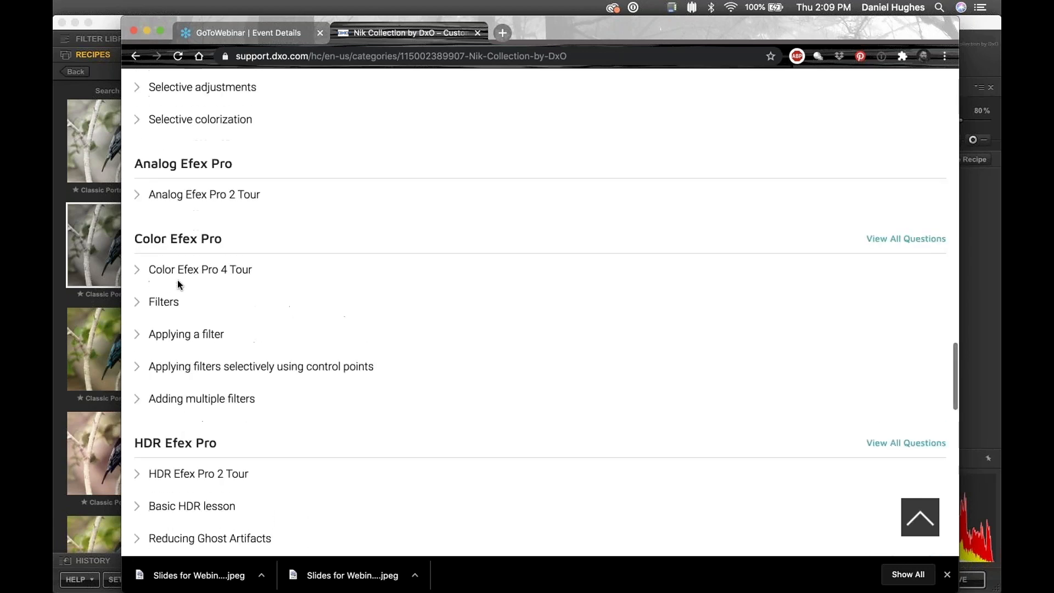
scroll(177, 279, up, 7)
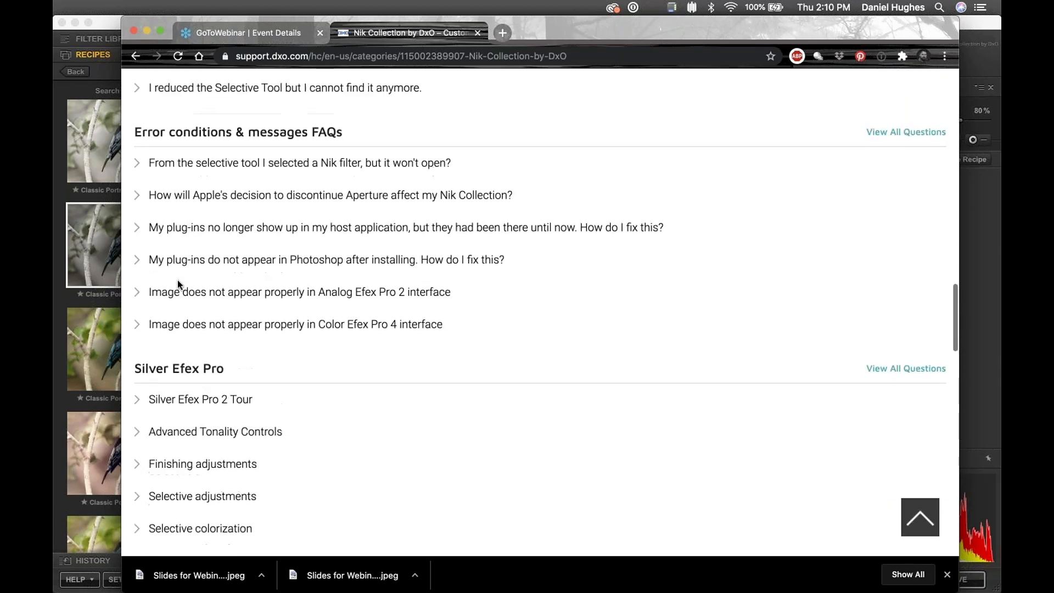
scroll(177, 279, up, 6)
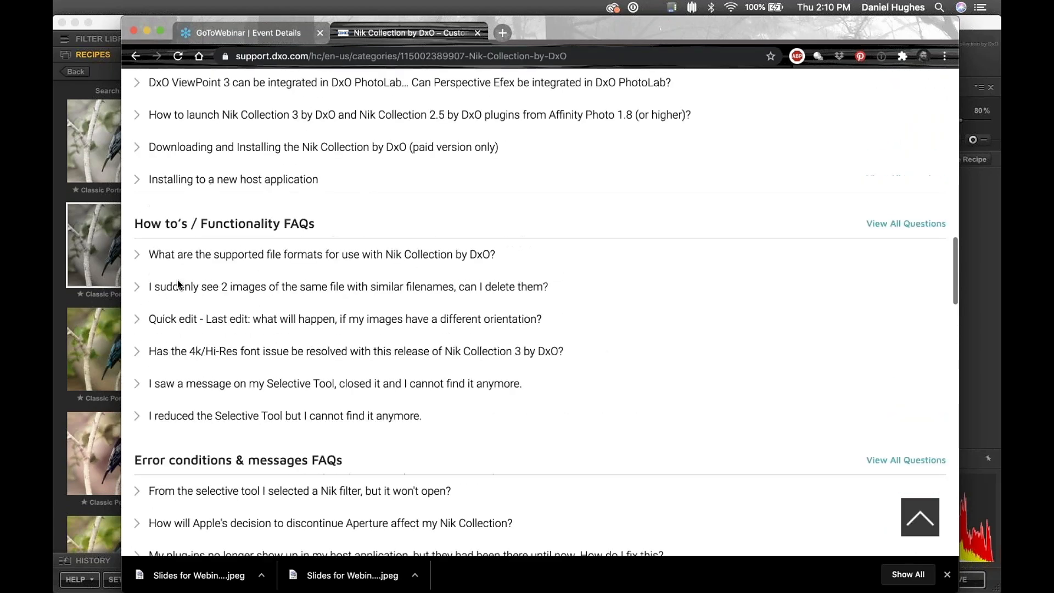
scroll(177, 279, up, 5)
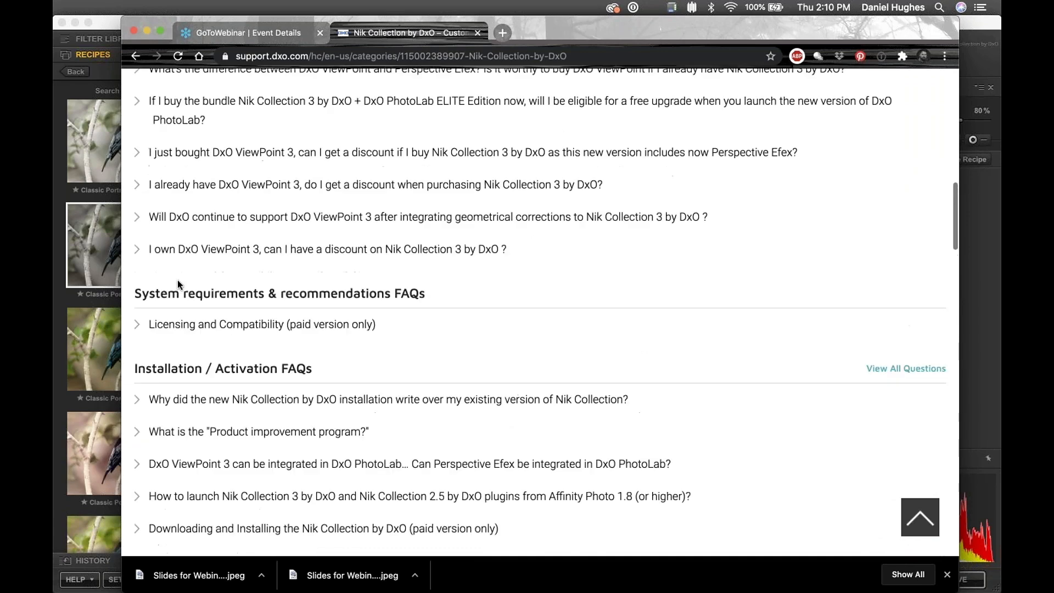
scroll(177, 279, down, 18)
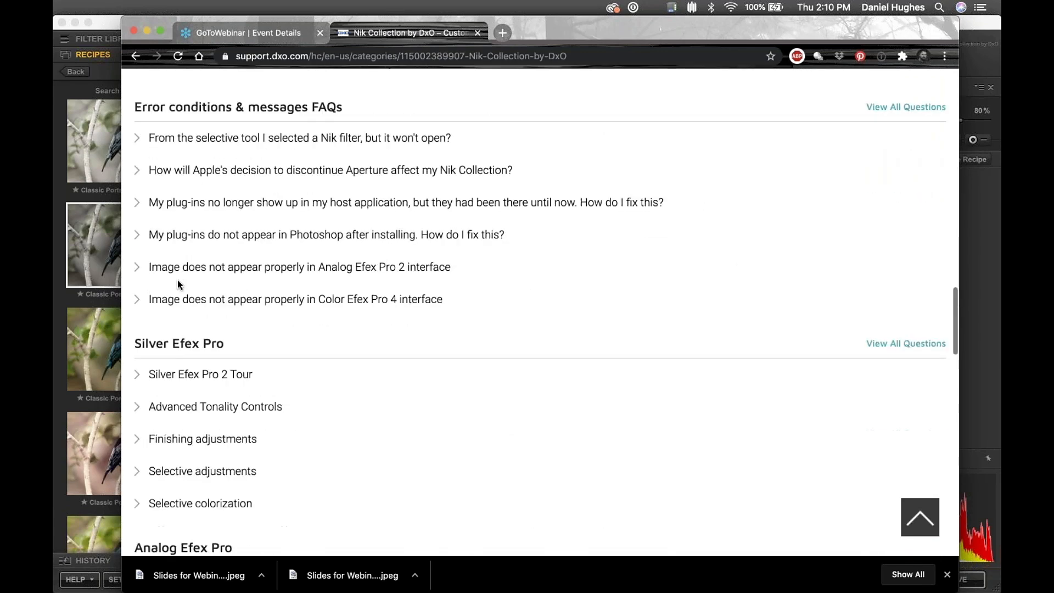
scroll(176, 283, down, 2)
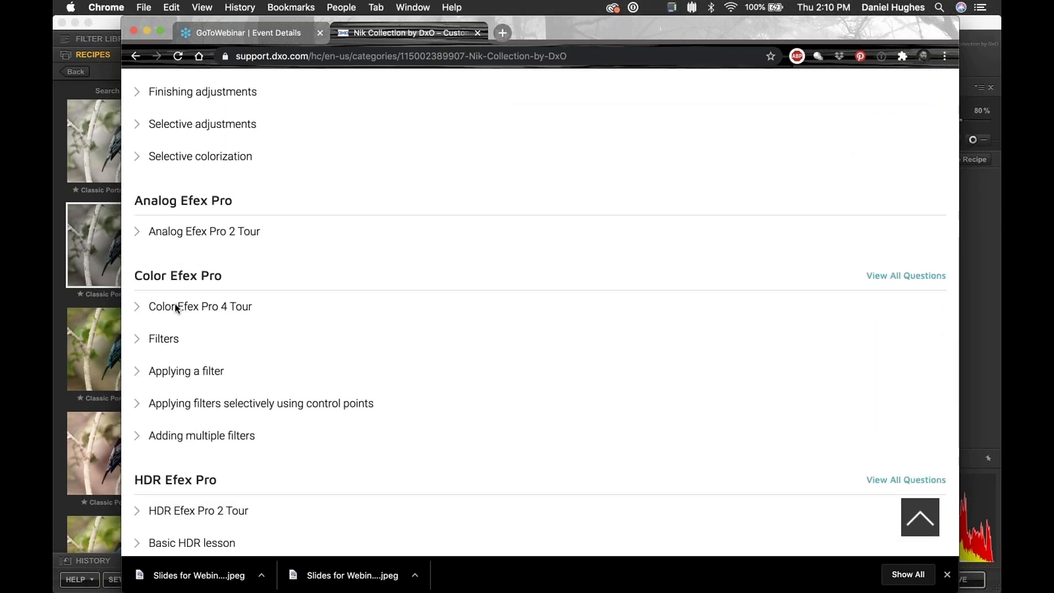
Expand the Color Efex Pro 4 Tour entry and open its full article.
click(167, 308)
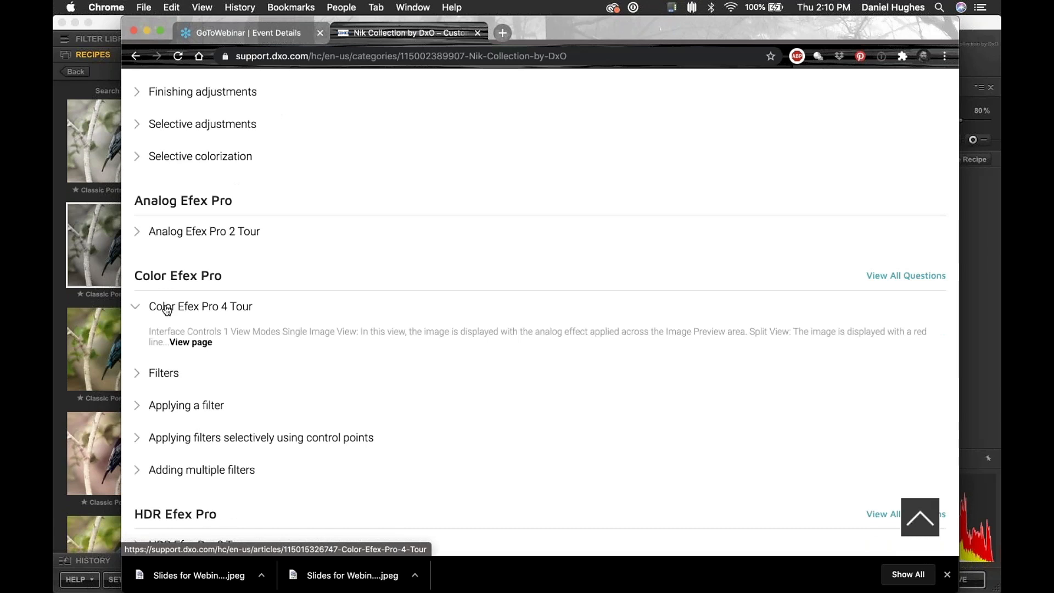
key(super+l)
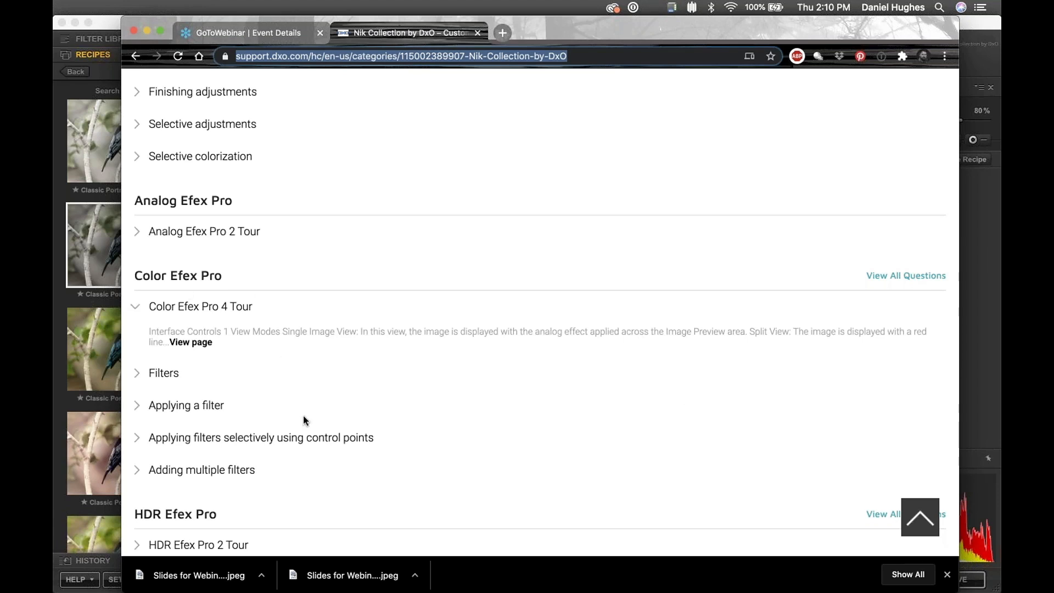
scroll(304, 410, down, 3)
scroll(303, 408, down, 3)
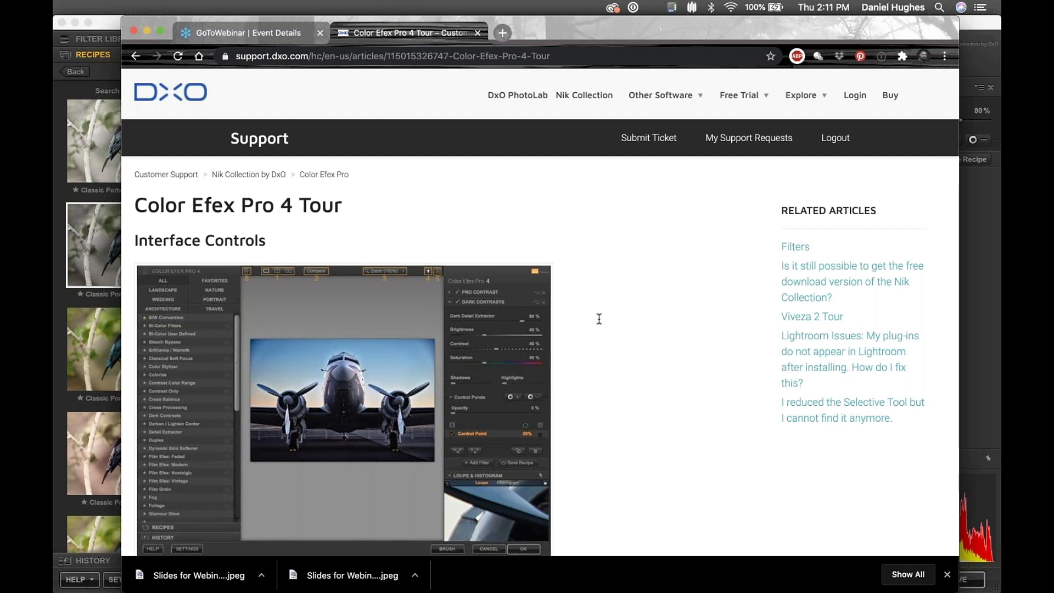
Switch back to Color Efex Pro 4 and replace the Skylight Filter with Image Borders, choosing border Type 13.
click(103, 25)
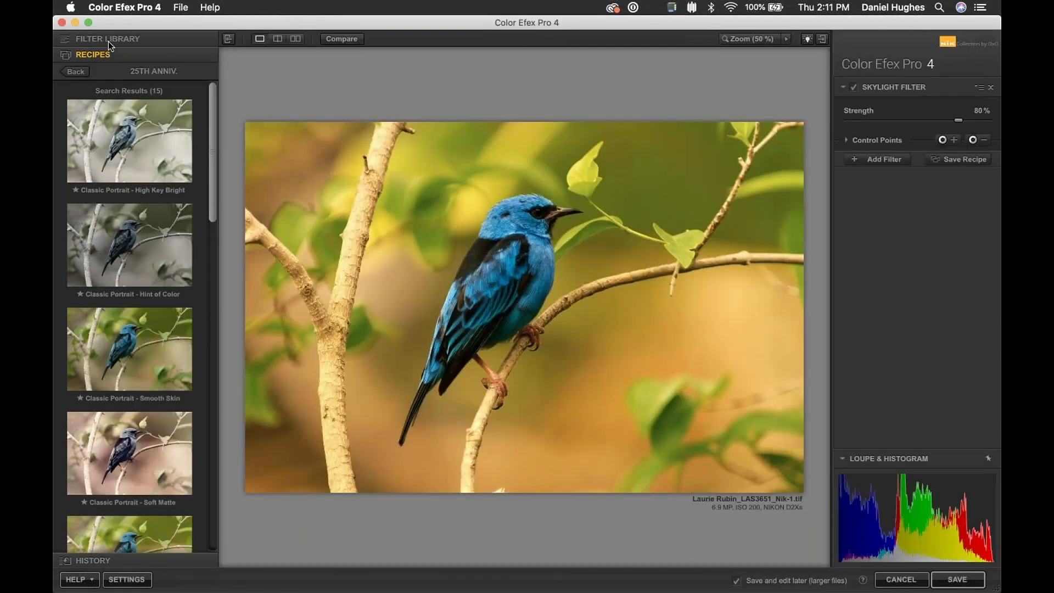
click(108, 41)
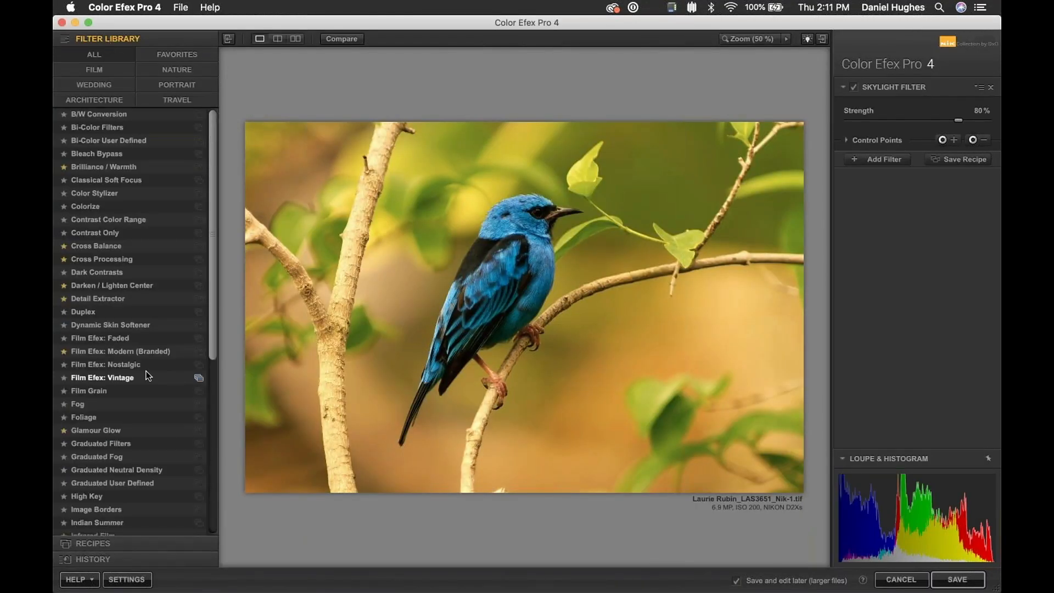
scroll(147, 376, down, 3)
click(104, 464)
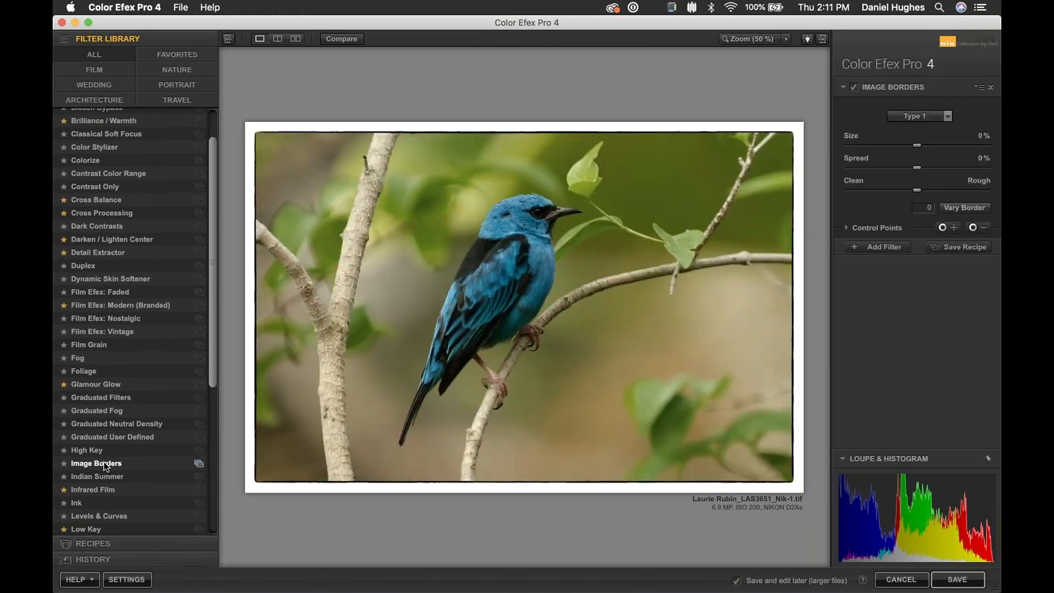
click(906, 119)
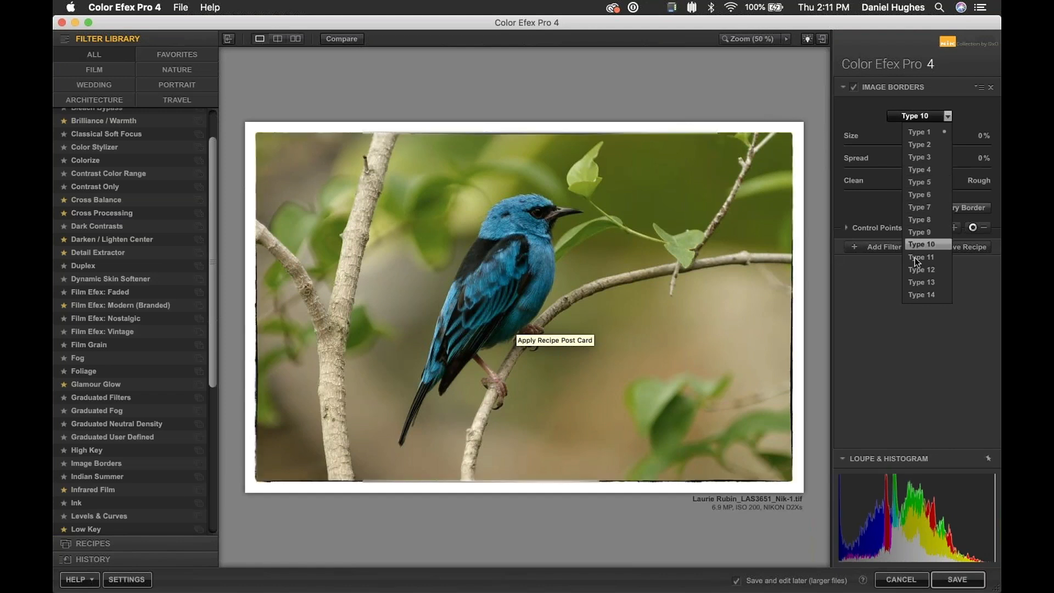
click(921, 282)
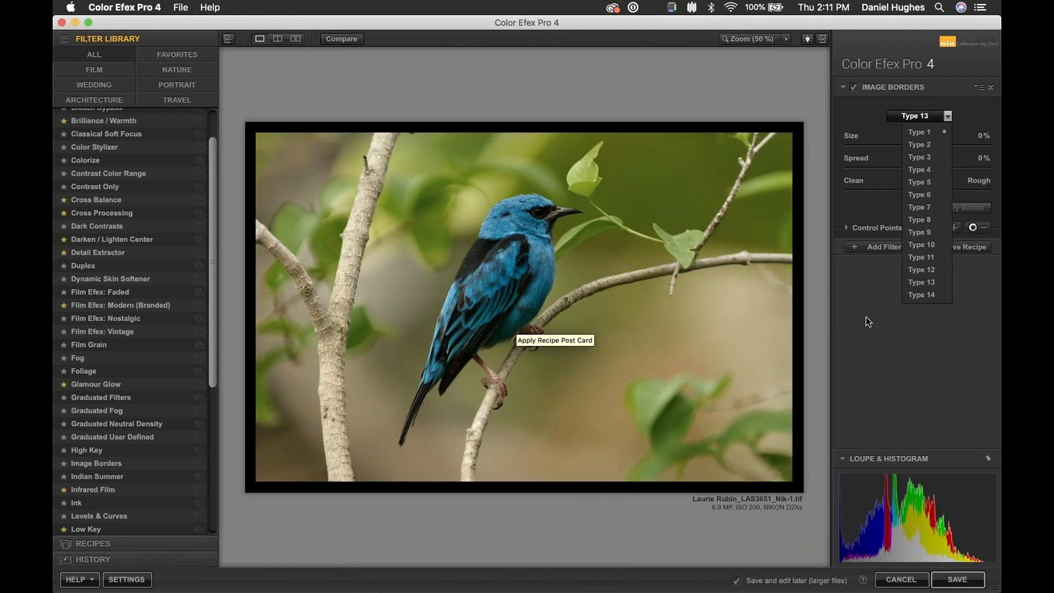
Leave the image border at Type 1, and add a Film Efex: Vintage filter with film type 17.
click(866, 318)
click(649, 299)
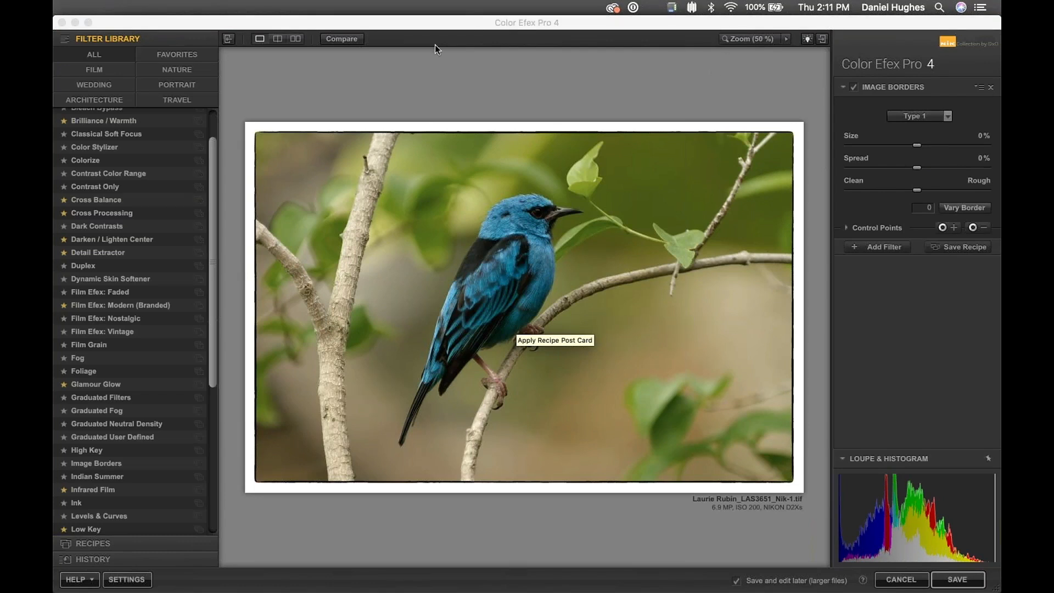
click(573, 358)
click(893, 244)
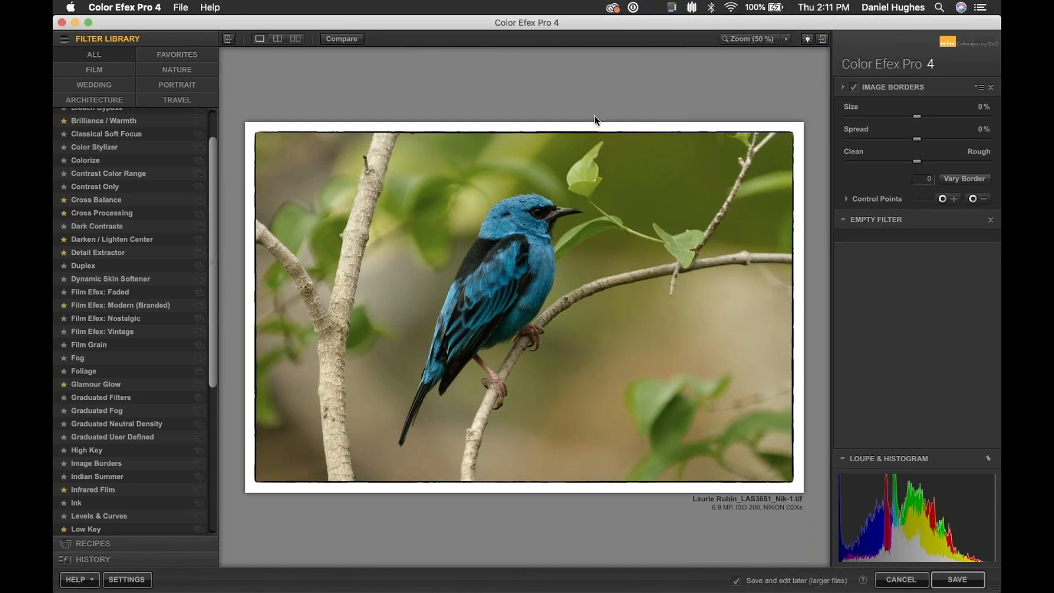
click(107, 329)
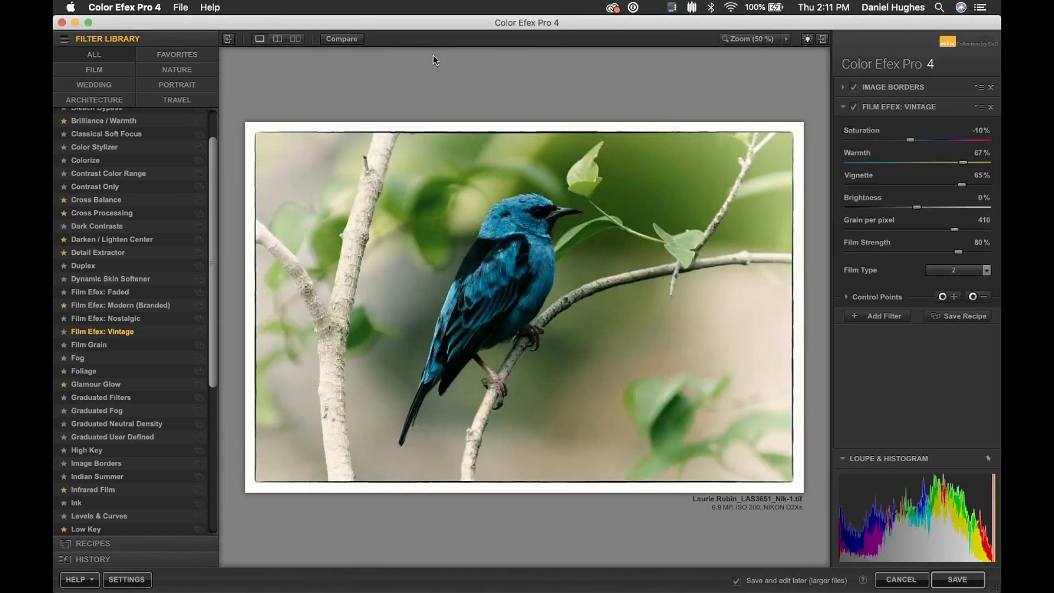
click(987, 270)
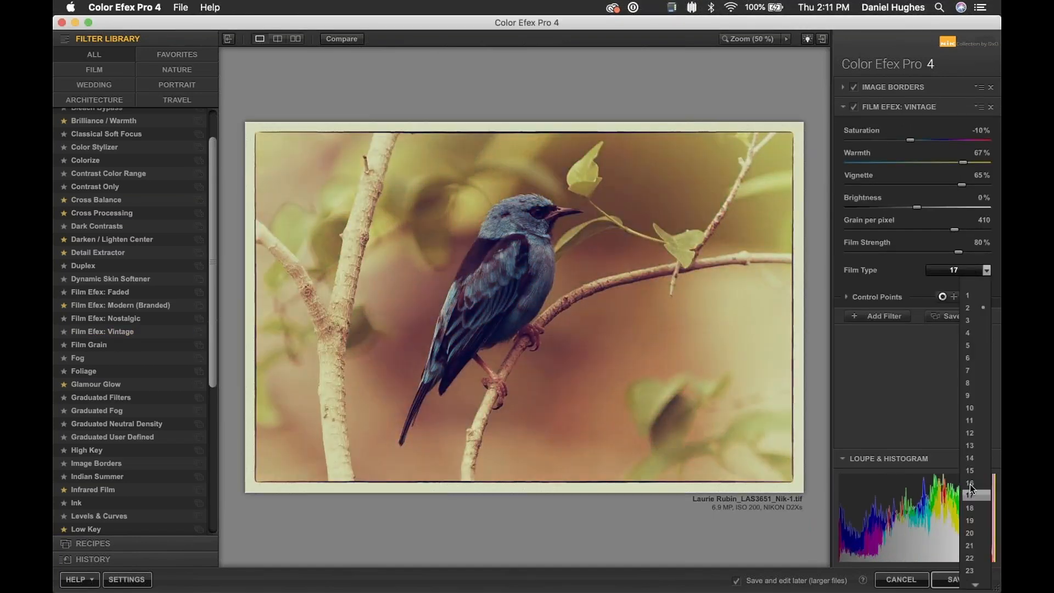
click(971, 490)
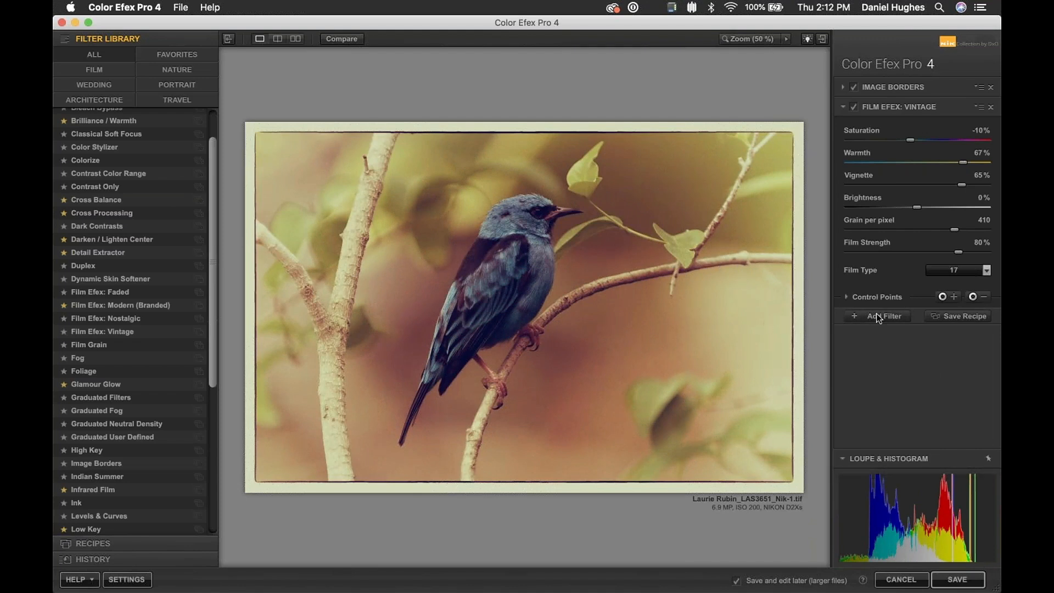
Place a negative control point on the blurred background beside the bird and a positive one closer to its feet.
click(985, 299)
click(630, 326)
click(954, 298)
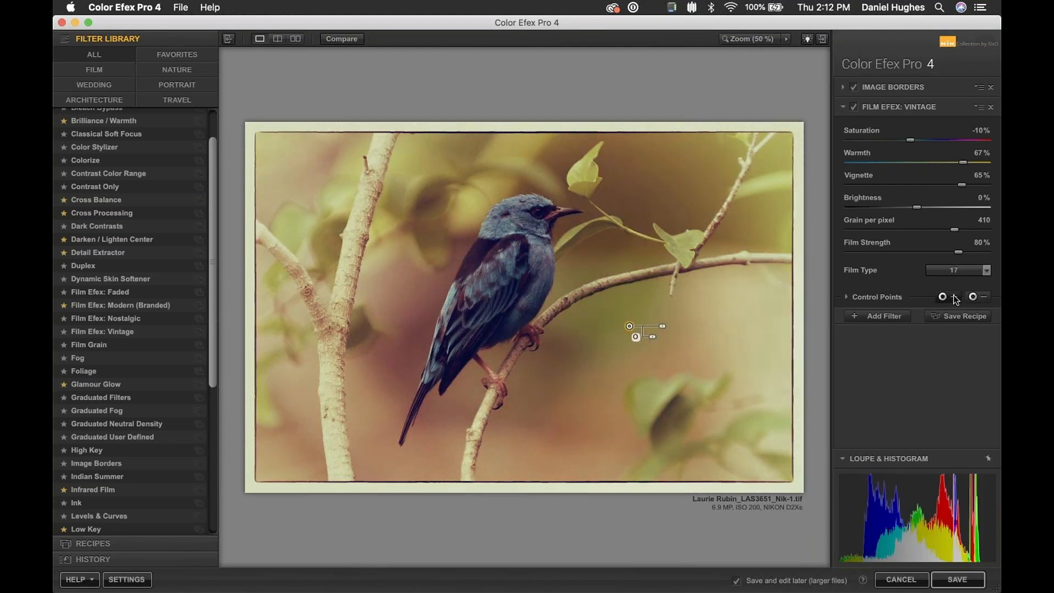
click(579, 360)
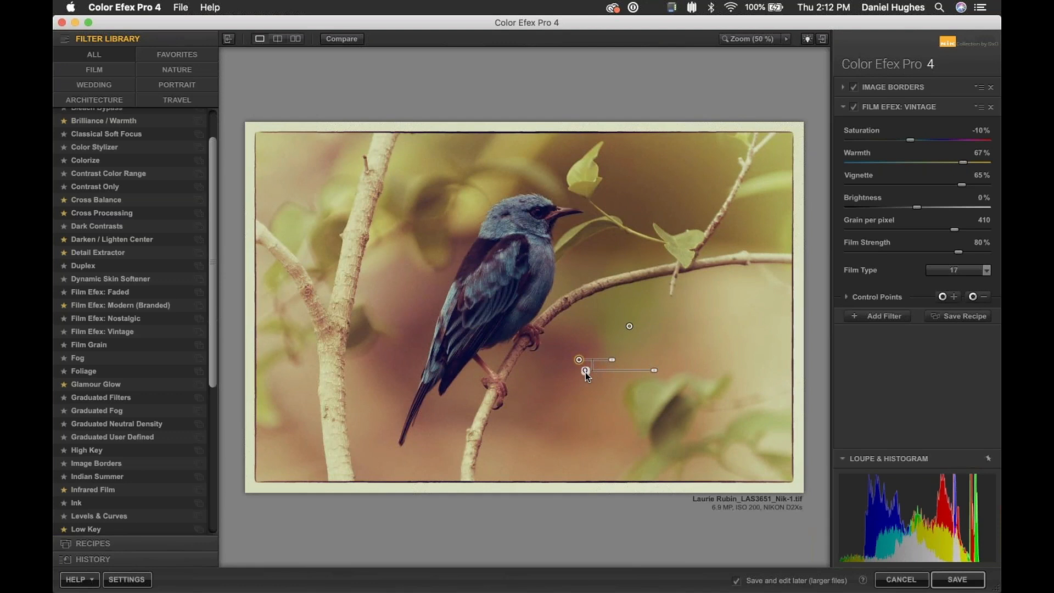
drag(580, 359, 584, 363)
Select the two background control points in turn and set the opacity of the one nearer the bird's feet to 100%.
click(601, 365)
click(584, 362)
click(630, 327)
click(583, 361)
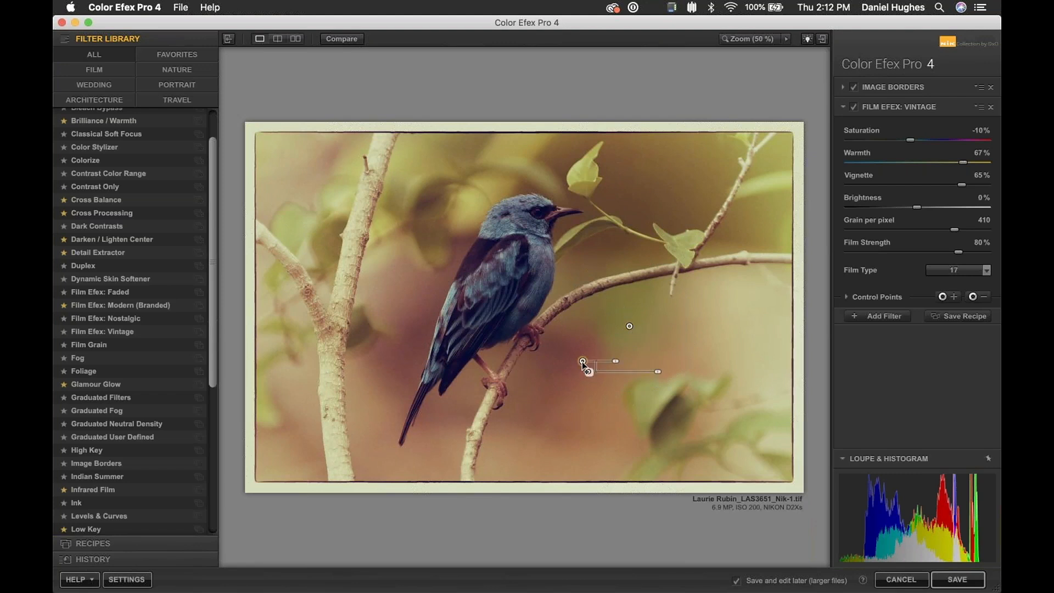
click(630, 327)
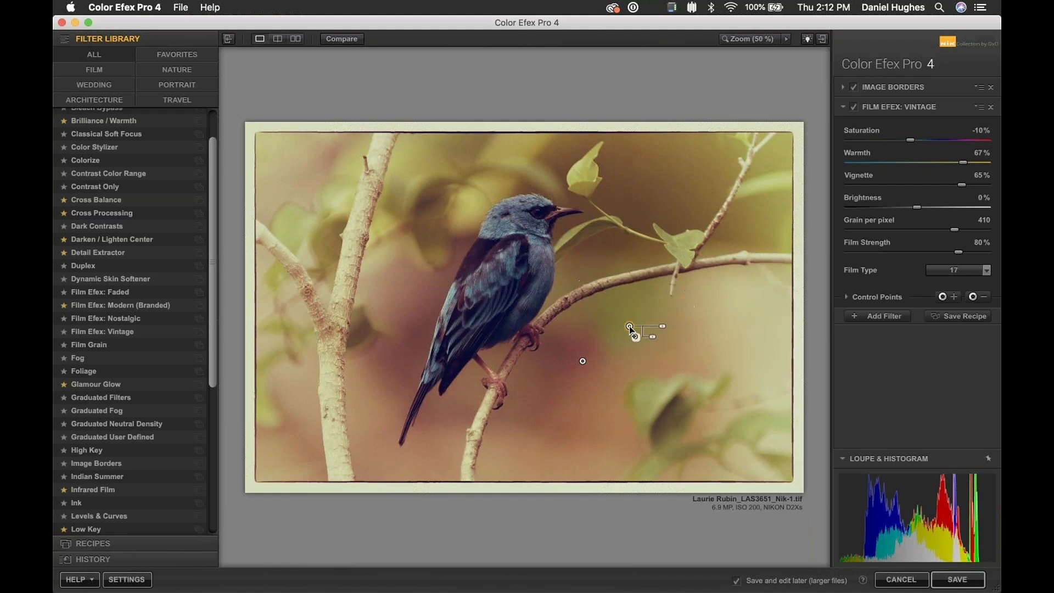
click(583, 361)
drag(621, 369, 720, 374)
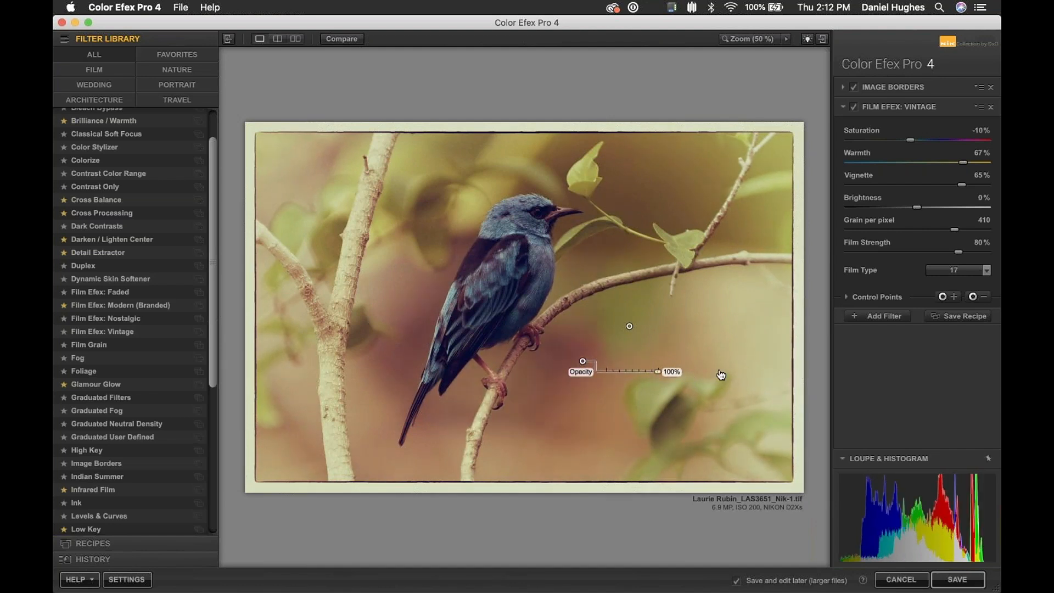
click(630, 327)
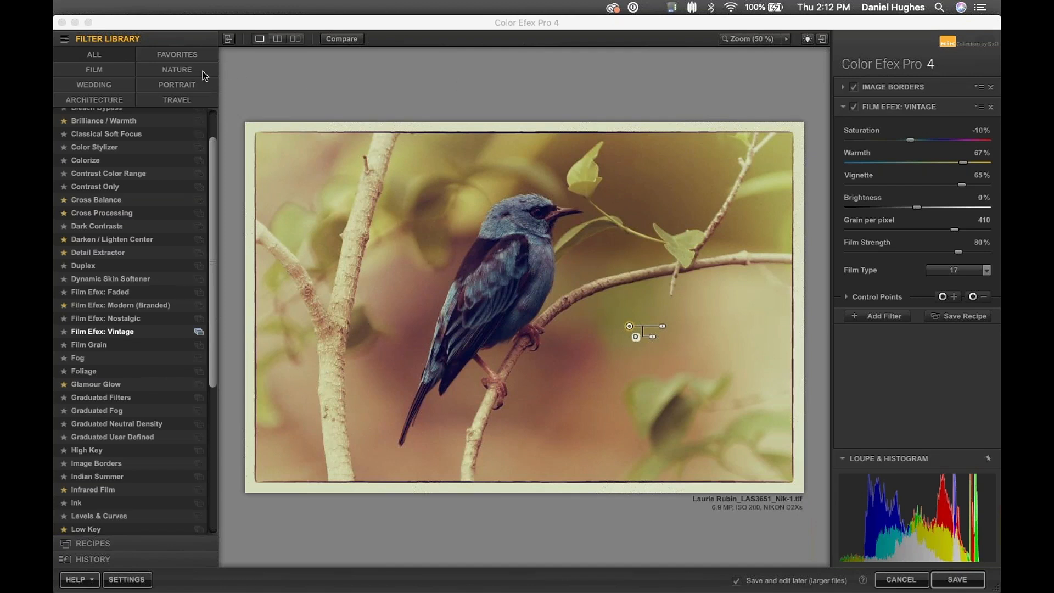
Save the bird photo's edit, and minimize the browser and DxO PhotoLab windows to return to the bear photo in Color Efex Pro 4.
drag(216, 198, 197, 119)
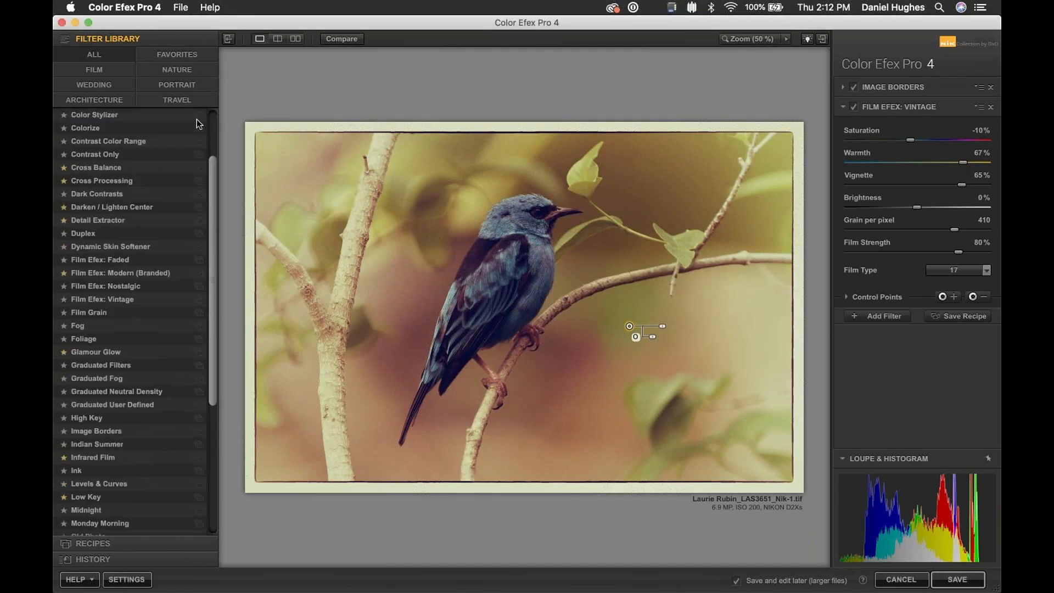
click(114, 540)
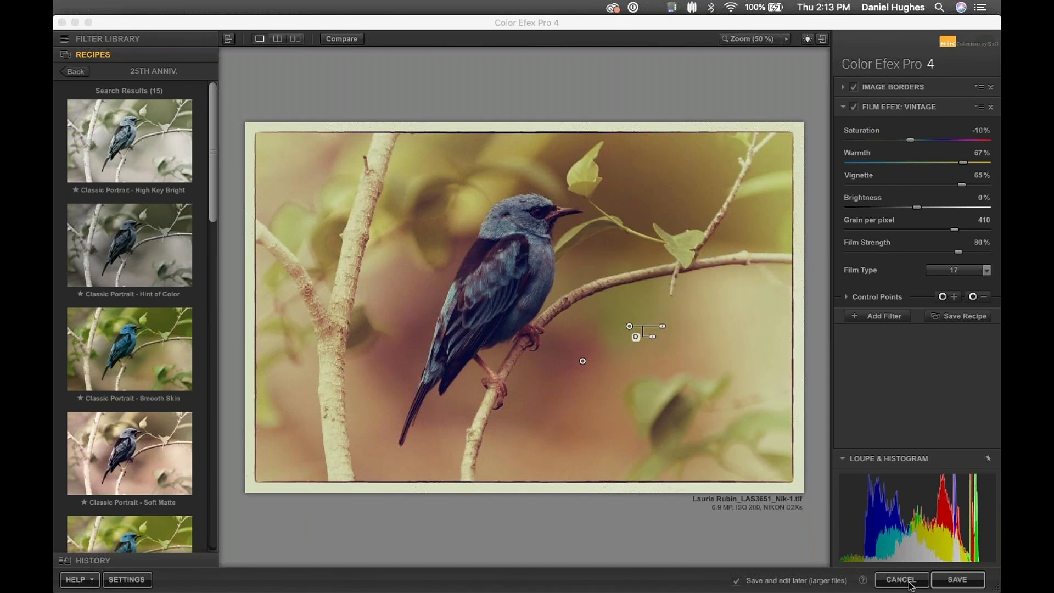
click(958, 580)
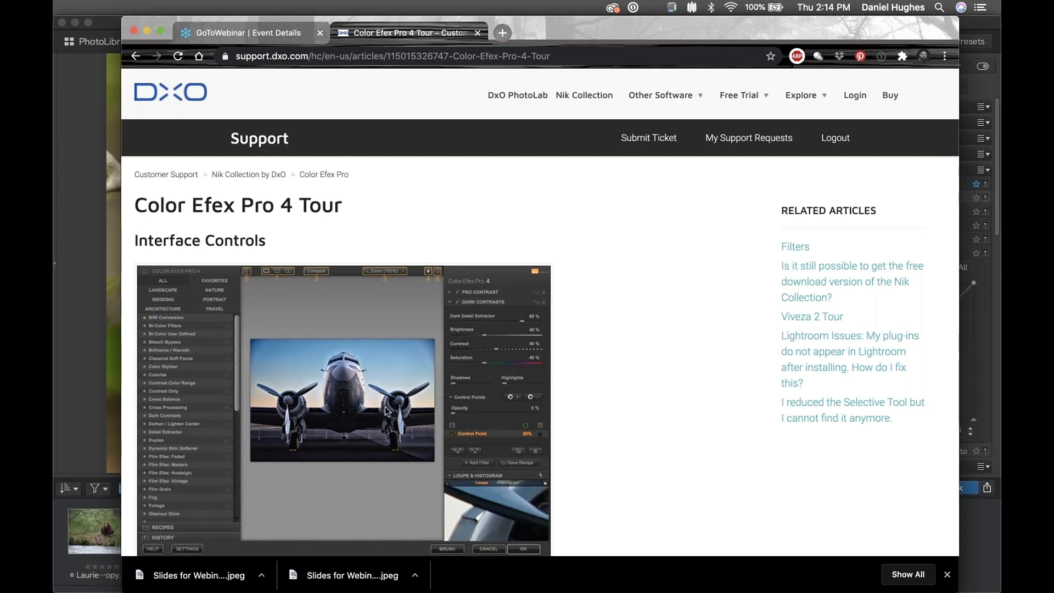
click(146, 31)
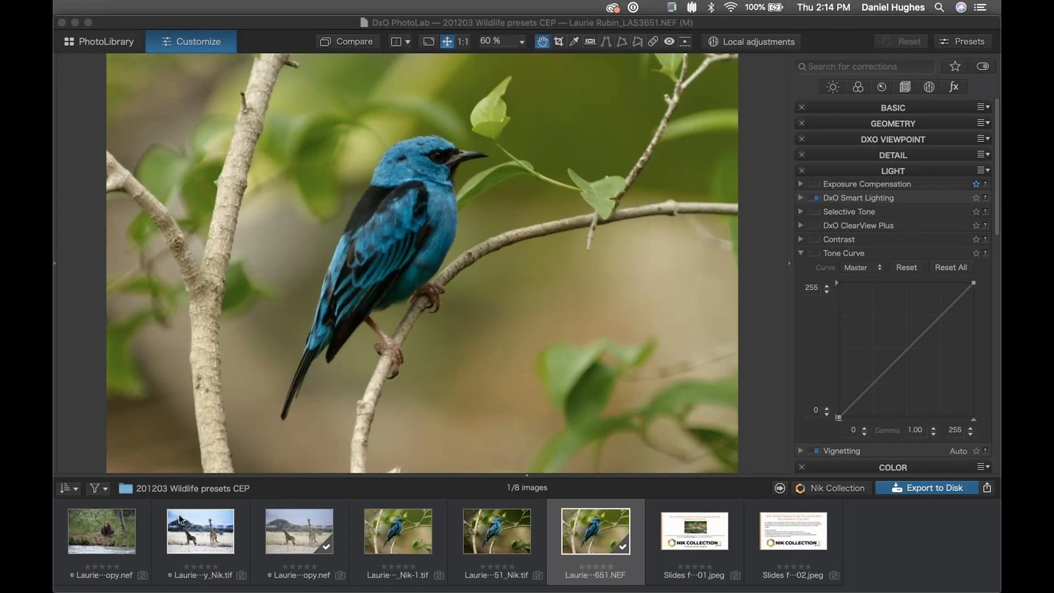
click(75, 24)
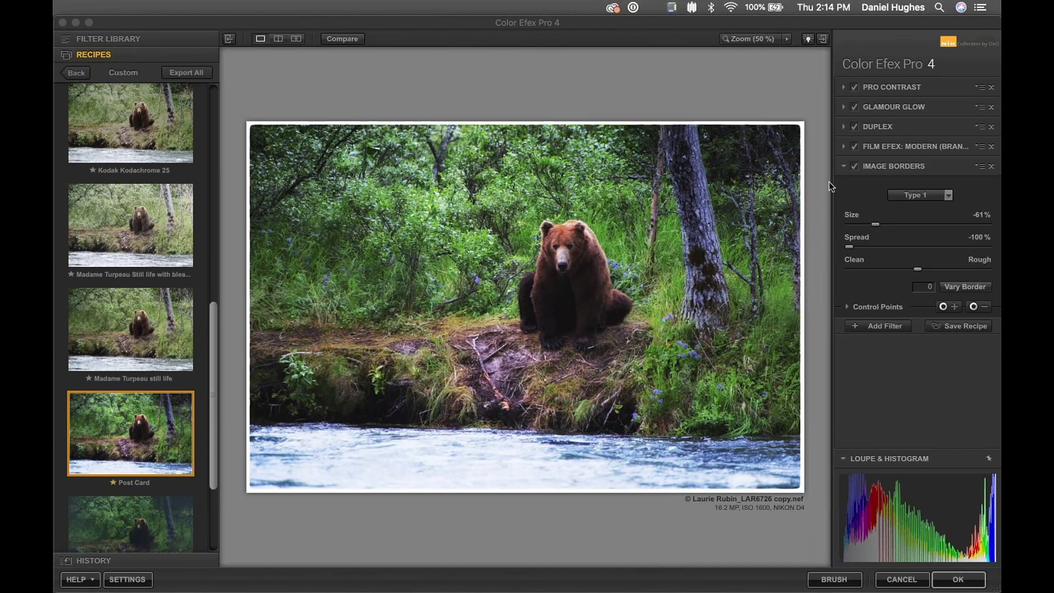
Place four negative control points for the Film Efex: Modern filter on the thin trunk beside the bear and in the foliage behind it.
click(885, 147)
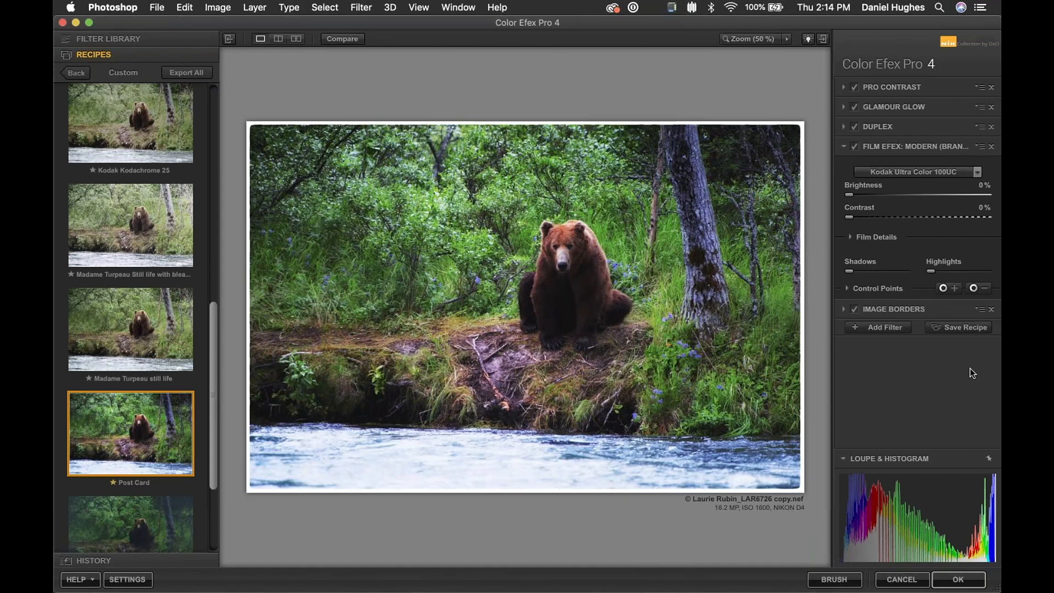
click(973, 288)
click(655, 234)
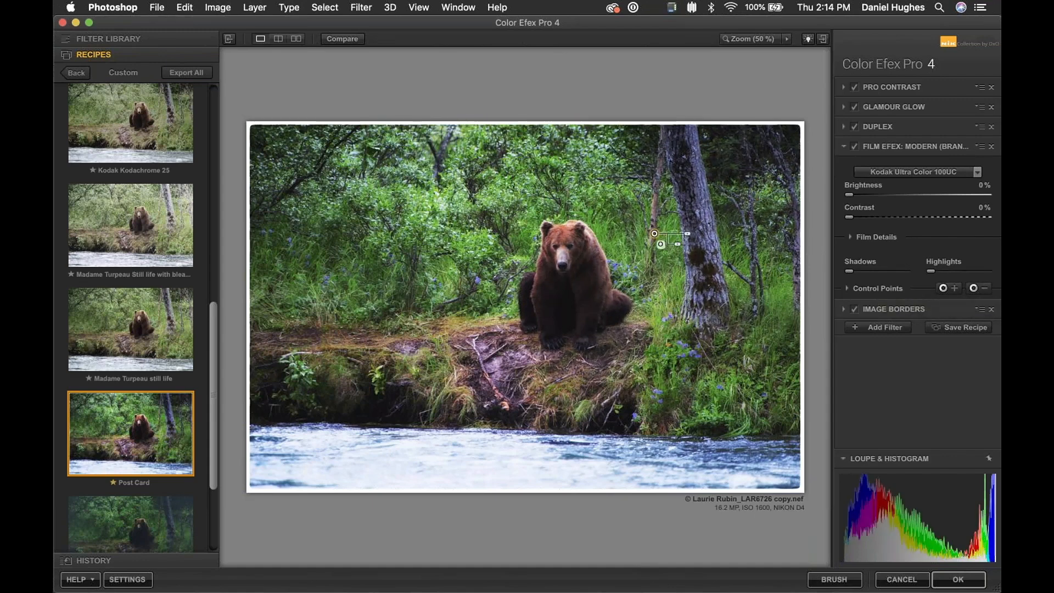
click(517, 185)
click(404, 262)
click(353, 300)
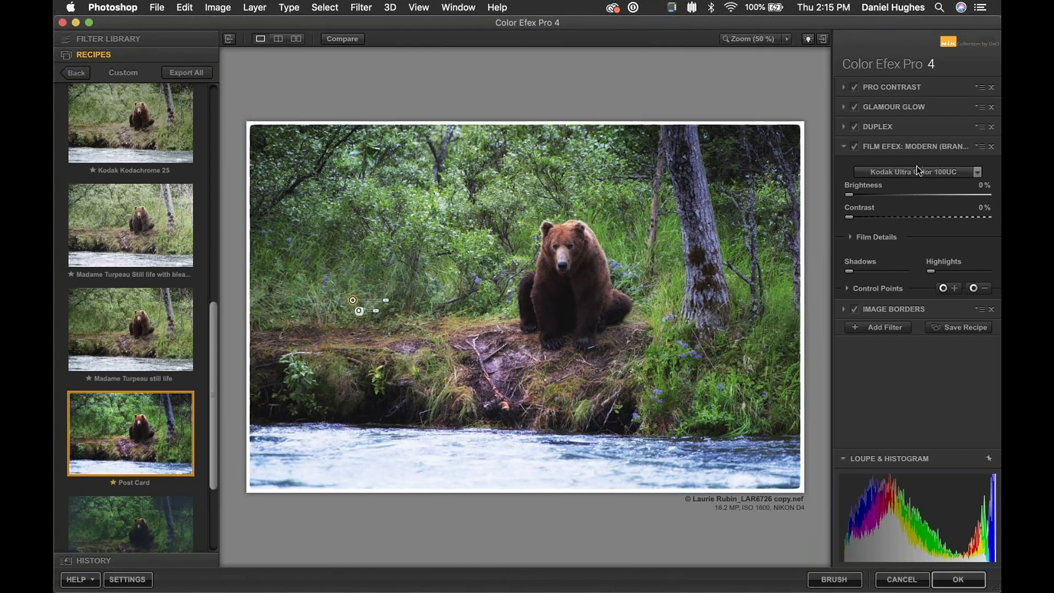
Save the current filter stack as a custom recipe named POST CARD 2.
click(964, 328)
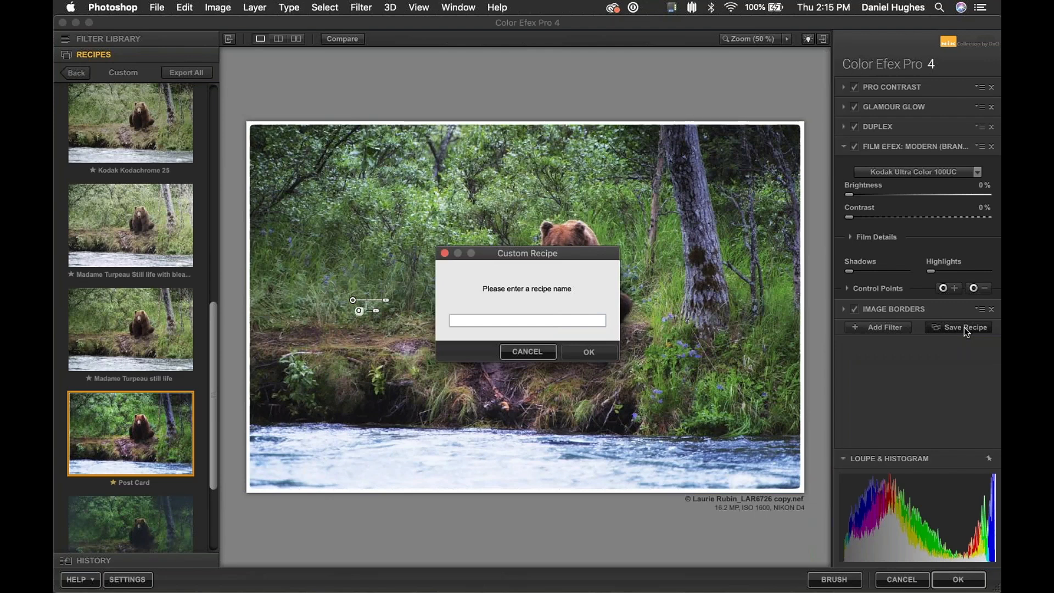
text(POST)
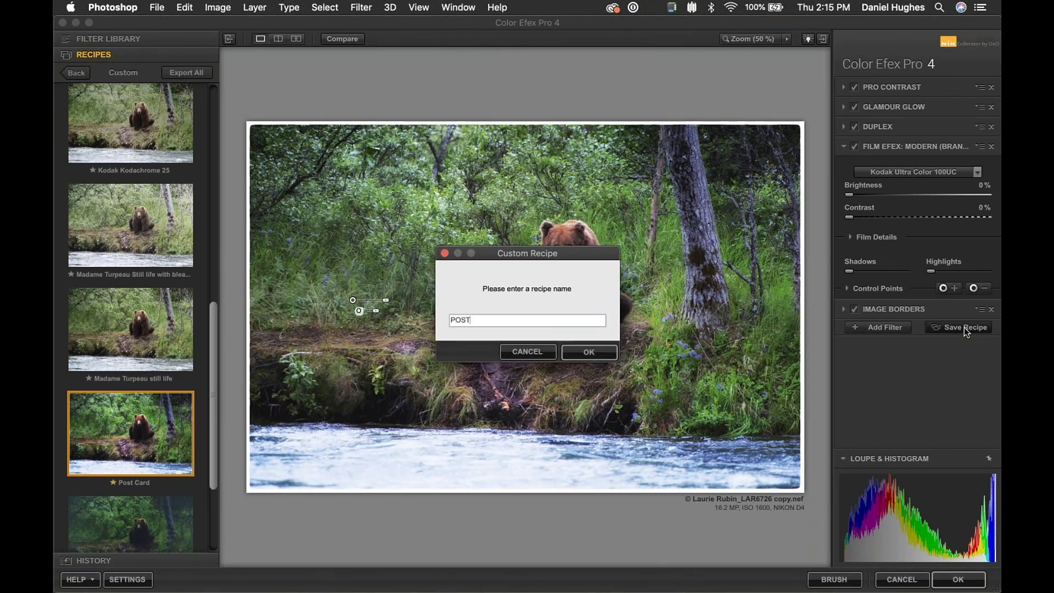
text(  CARD 2)
click(590, 354)
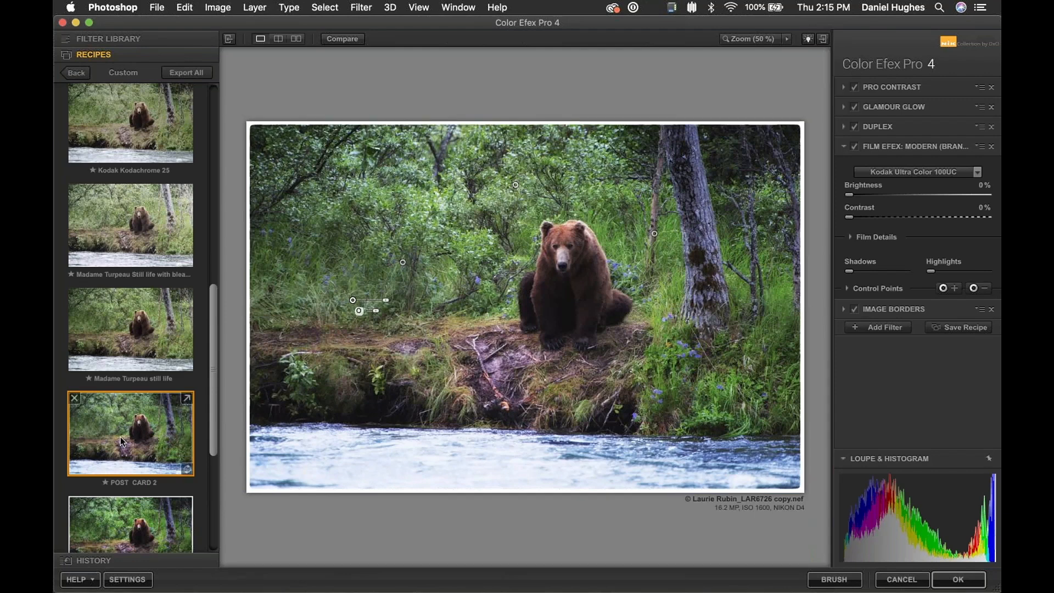
Apply the cool blue night recipe to the bear photo, and switch back to the POST CARD 2 recipe.
scroll(212, 316, down, 5)
scroll(206, 407, down, 3)
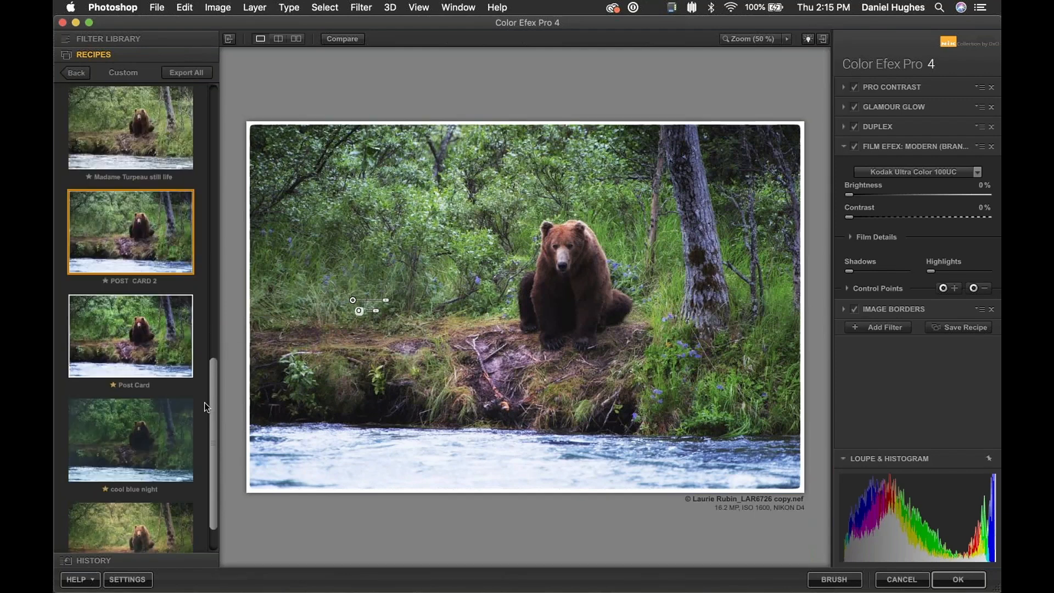
click(135, 427)
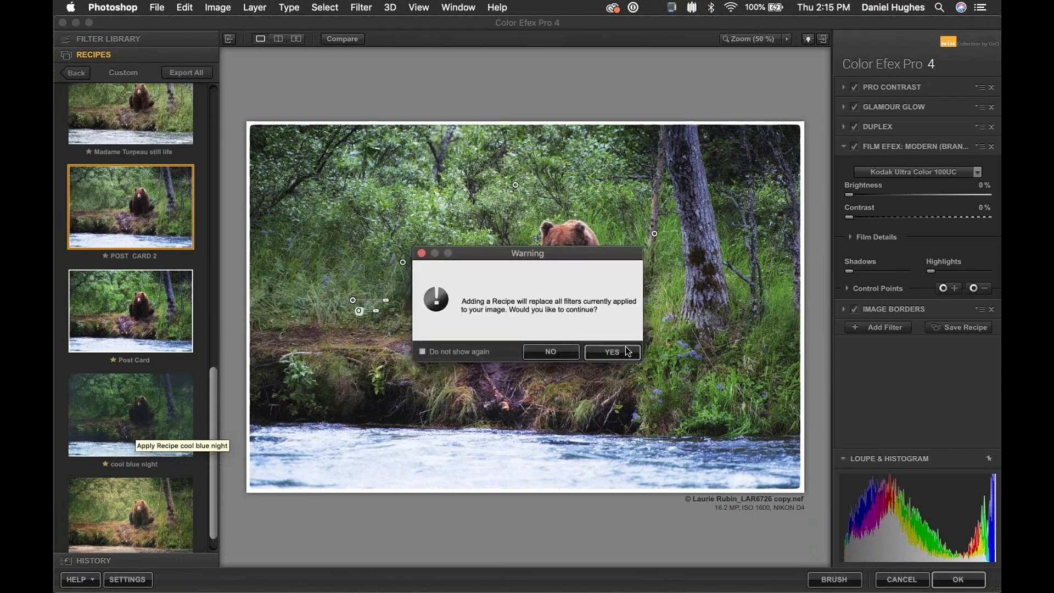
click(608, 352)
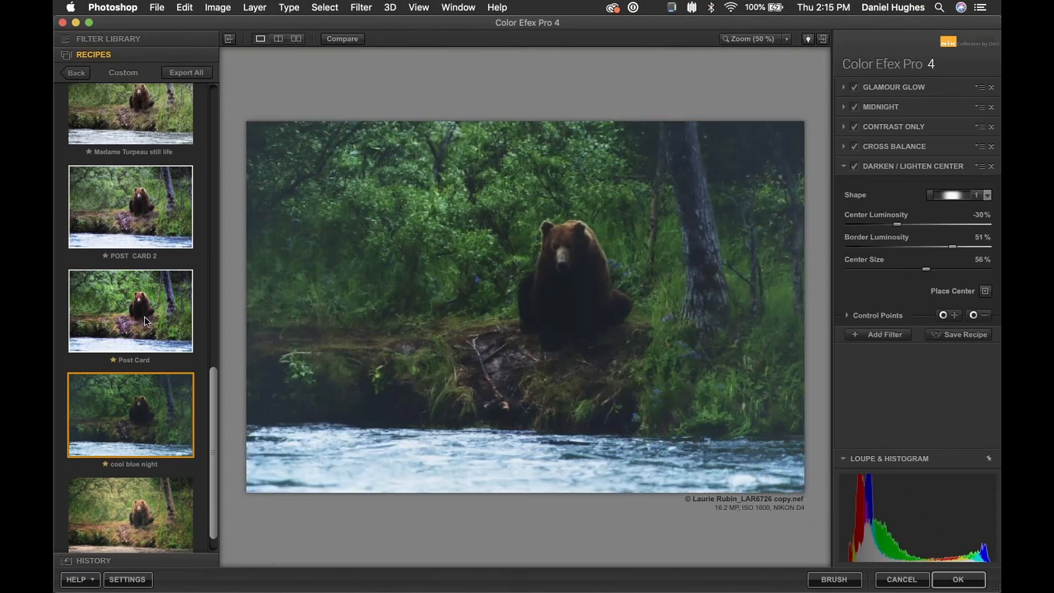
click(127, 206)
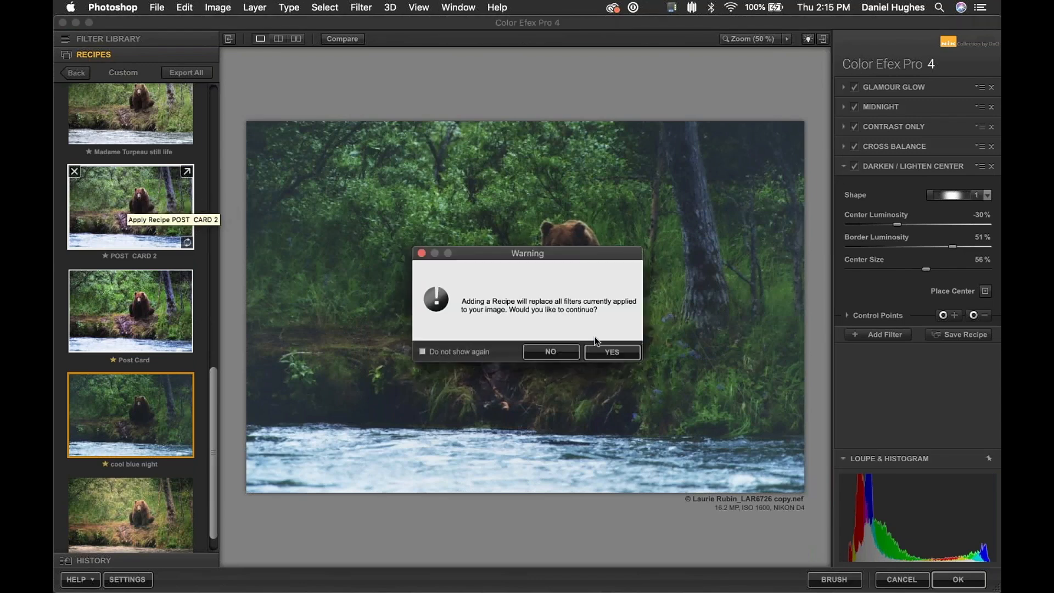
click(598, 353)
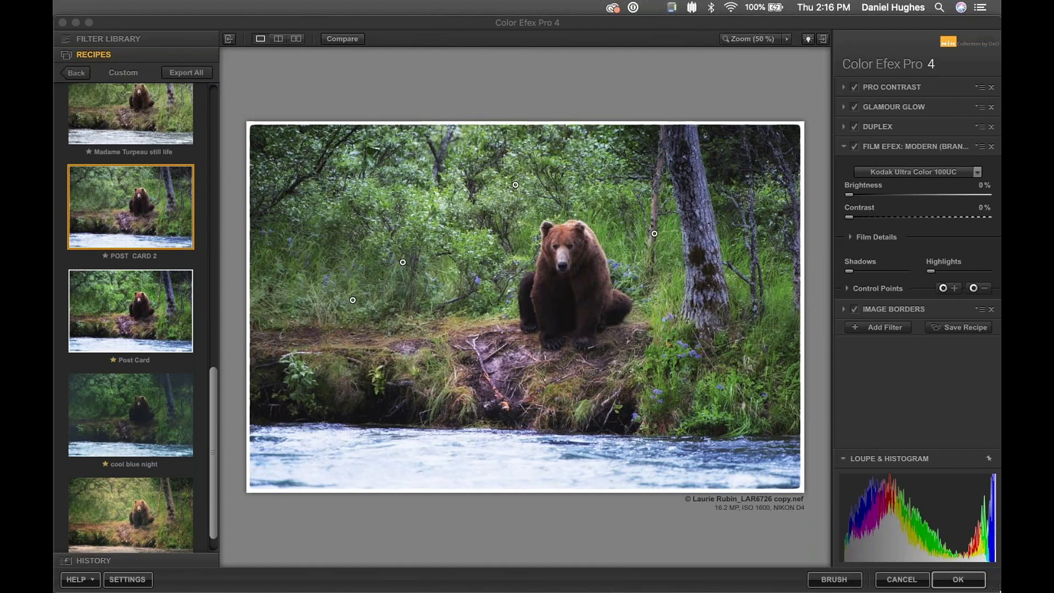
Cancel the Color Efex Pro 4 edit of the bear photo and switch to DxO PhotoLab to view the bird's Nik-1 TIFF.
click(900, 581)
click(898, 581)
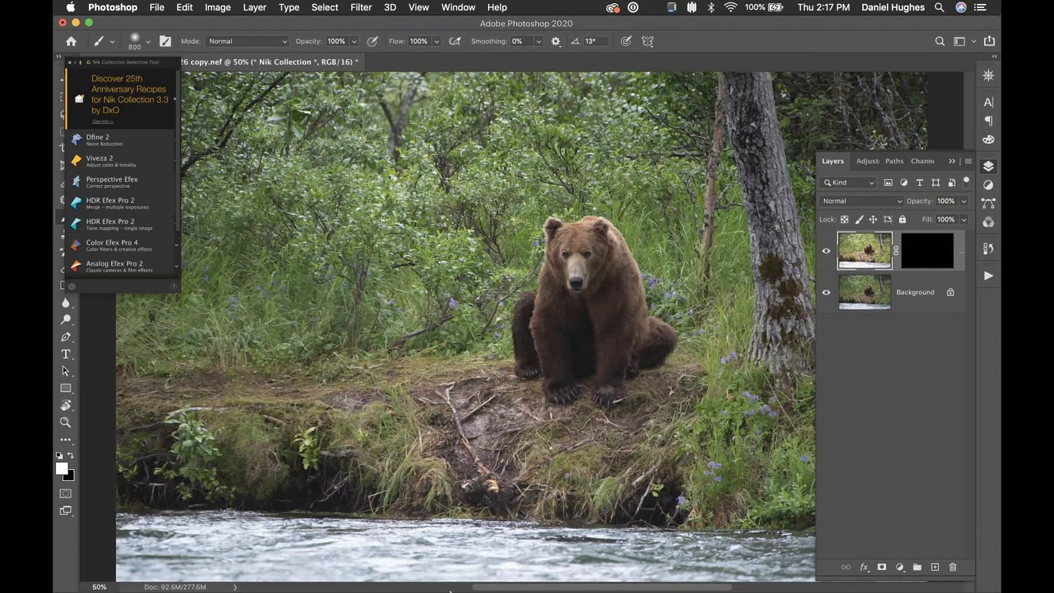
mouse_move(552, 586)
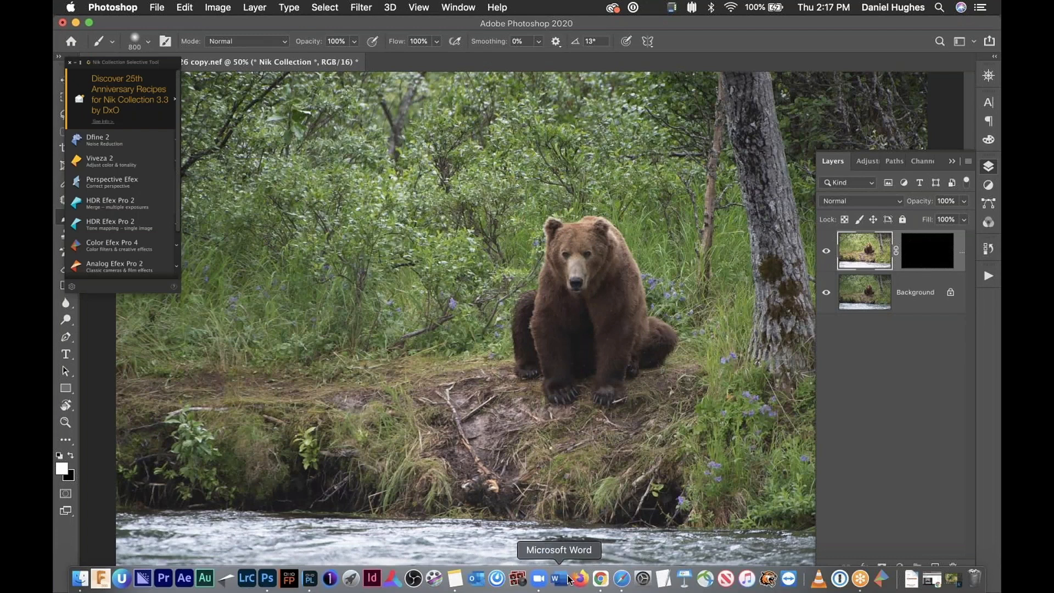
click(309, 581)
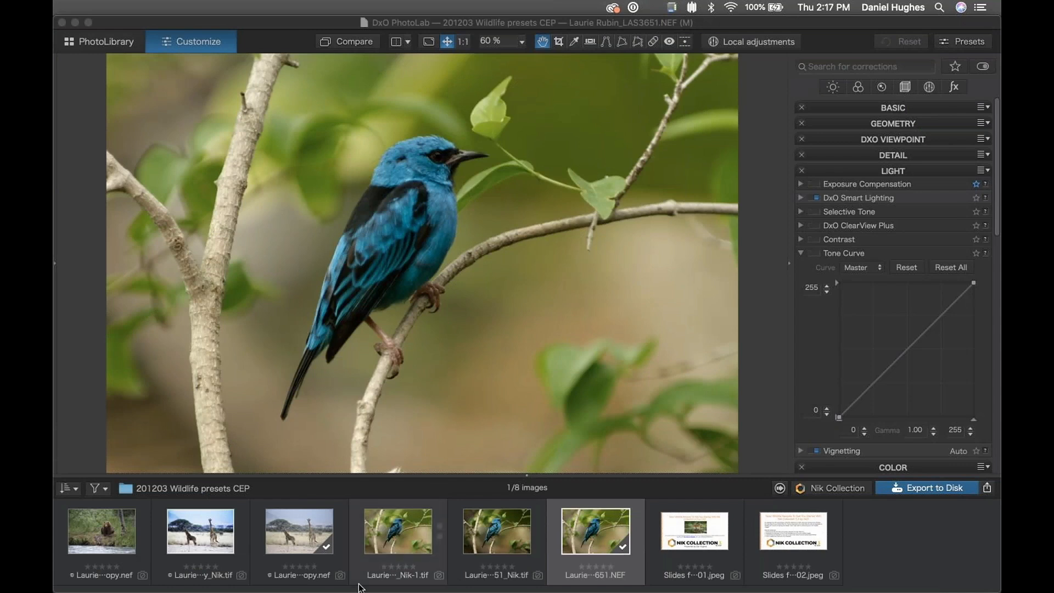
click(416, 545)
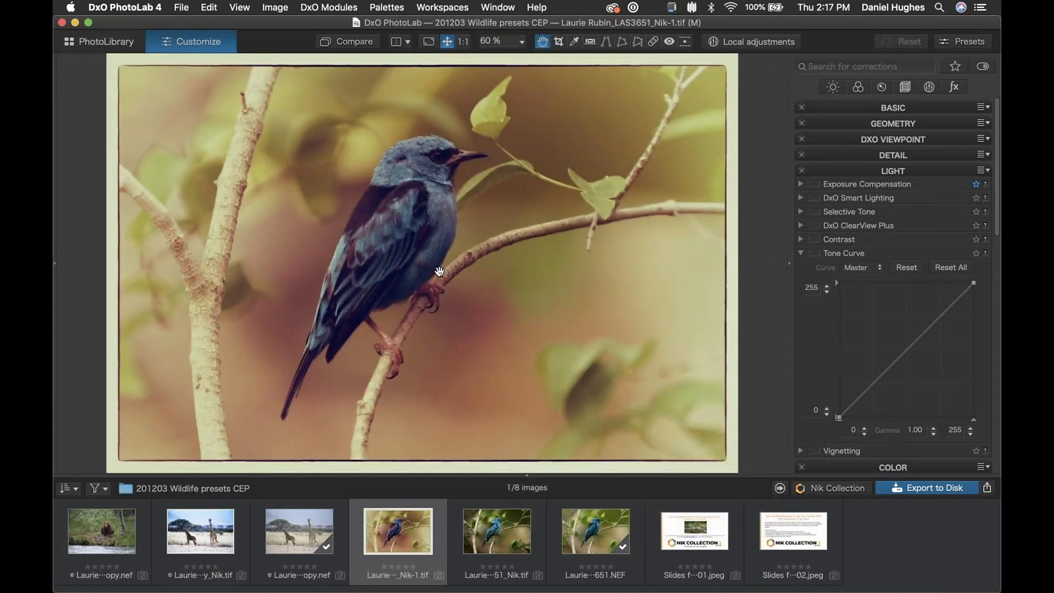
key(super+Tab)
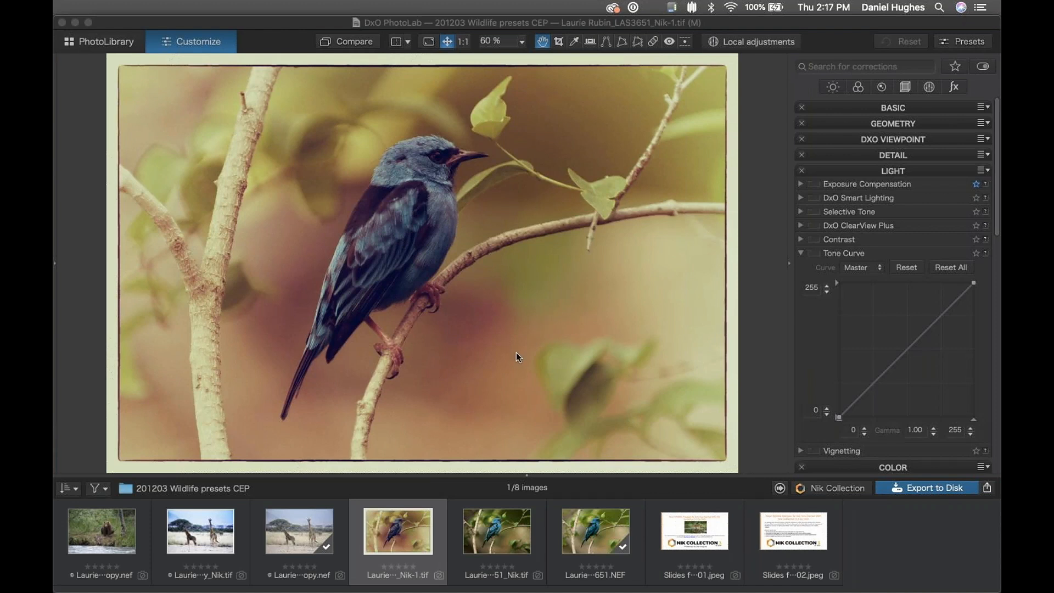
Open the Nik Collection plugin selector's settings and set the export action to Export selected file(s) without processing.
click(833, 491)
click(833, 490)
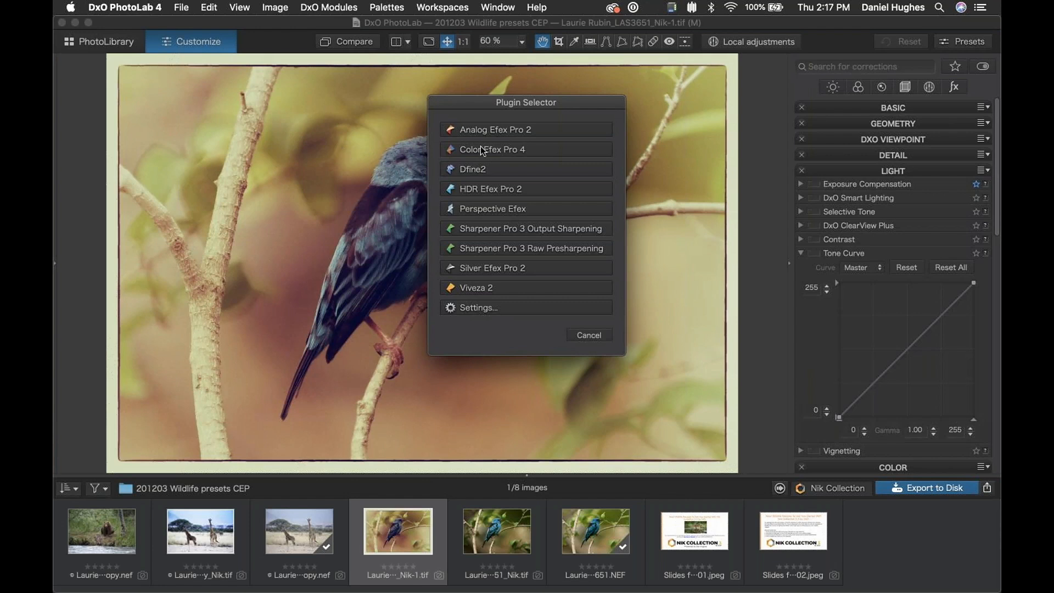
click(469, 309)
click(542, 147)
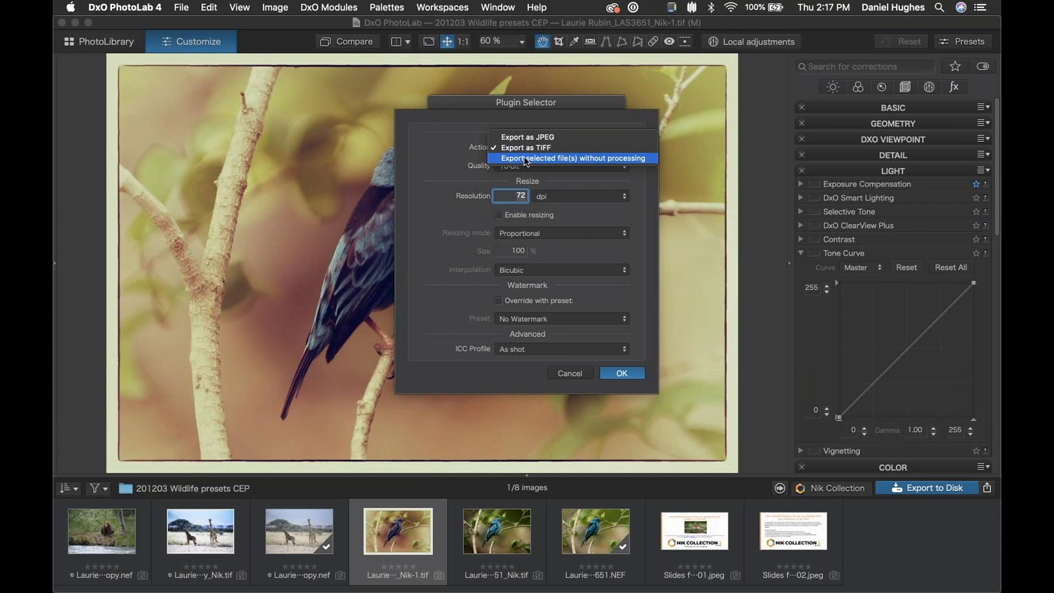
click(525, 159)
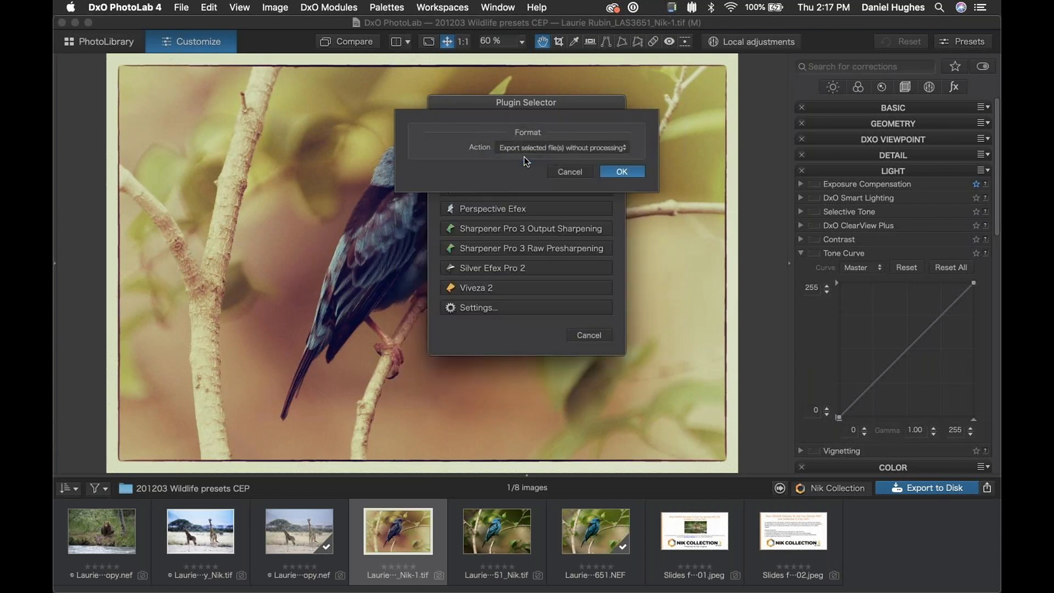
Confirm the export settings, reopen the bird TIFF in Color Efex Pro 4 and set the Film Efex: Vintage film type to 7.
click(623, 173)
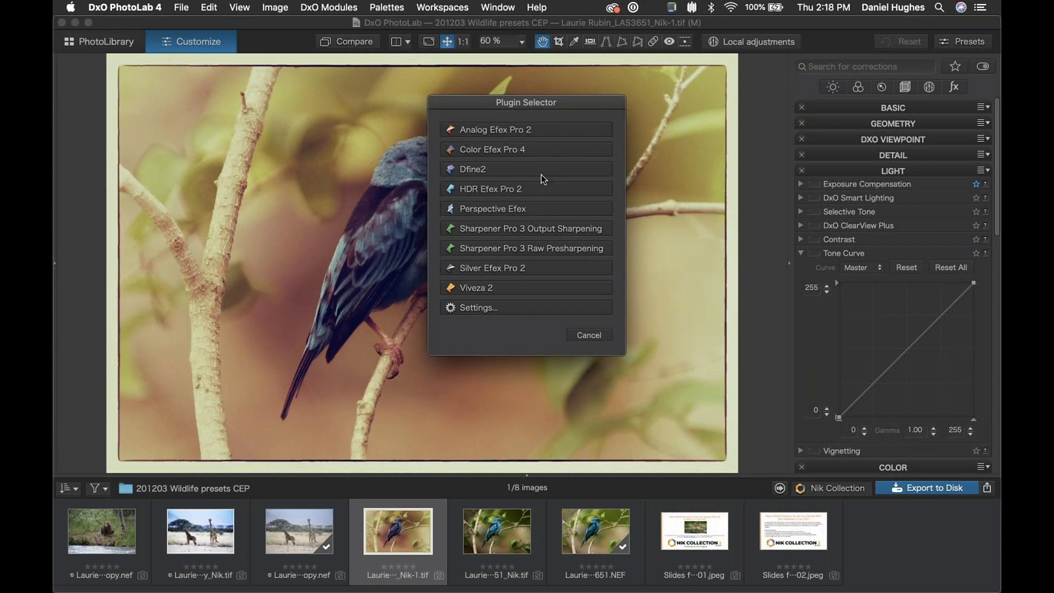
click(480, 150)
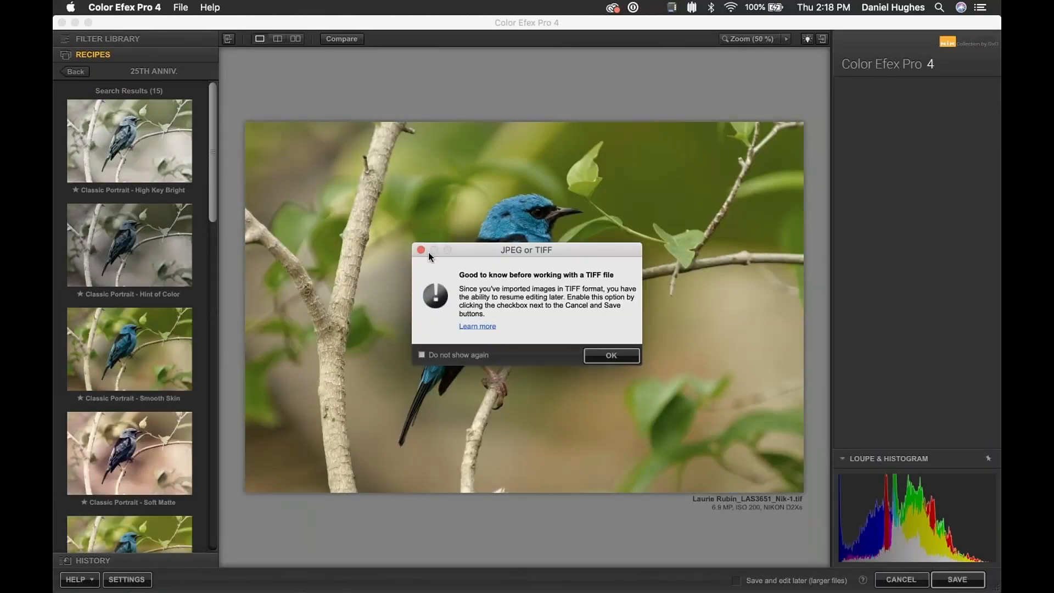
click(602, 354)
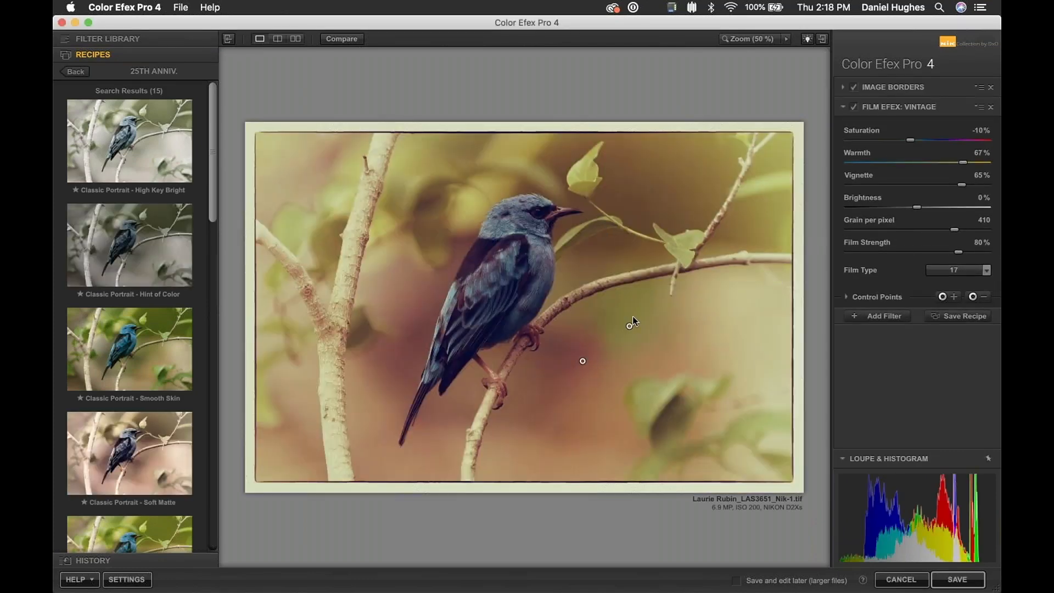
click(960, 271)
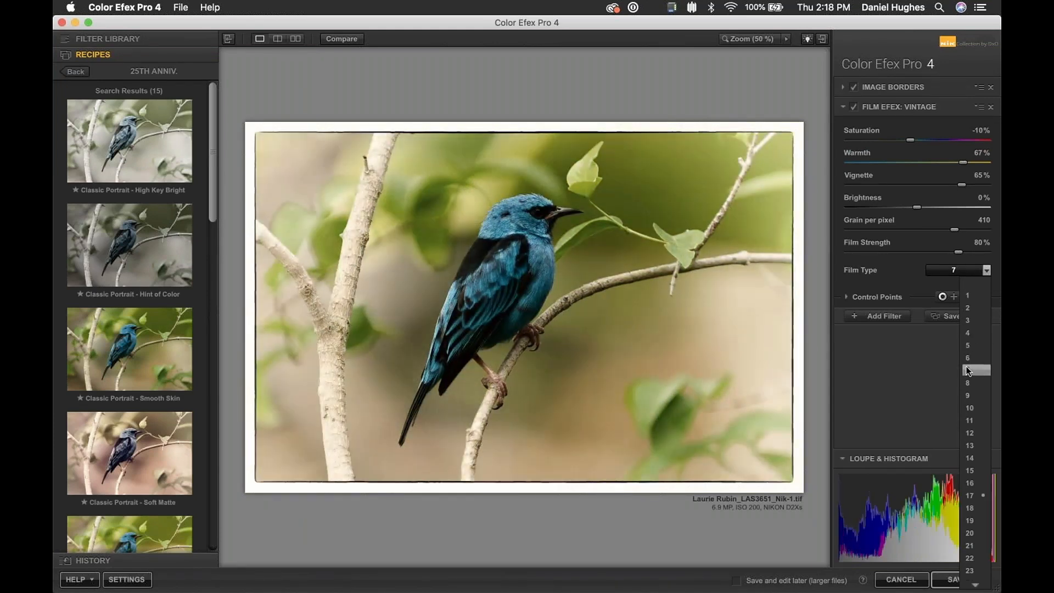
click(967, 368)
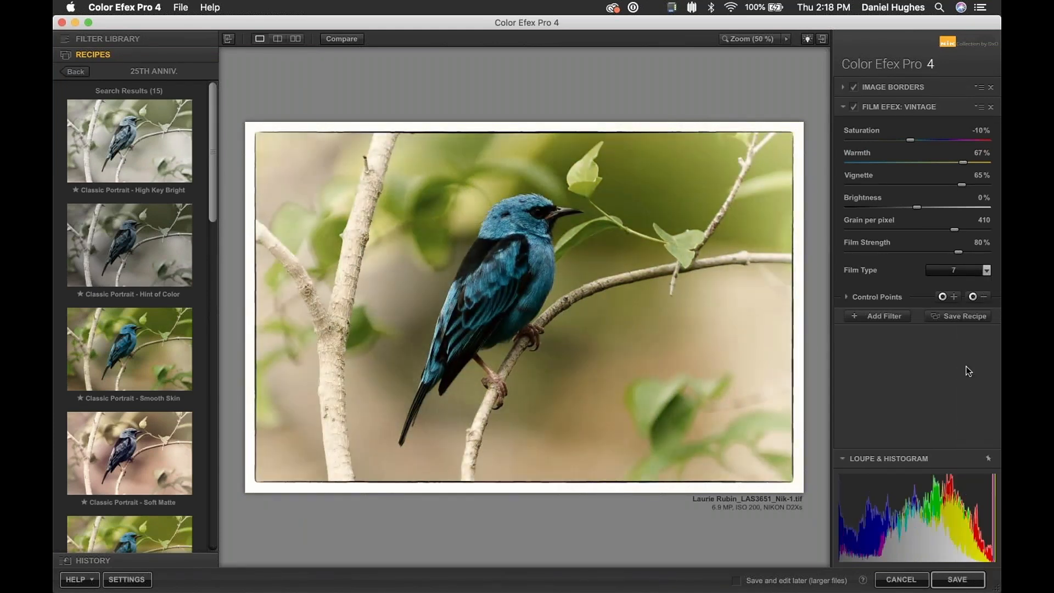
Add Darken / Lighten Center with 83% center and -100% border luminosity, and save the bird photo with Save and edit later enabled.
click(878, 315)
click(99, 285)
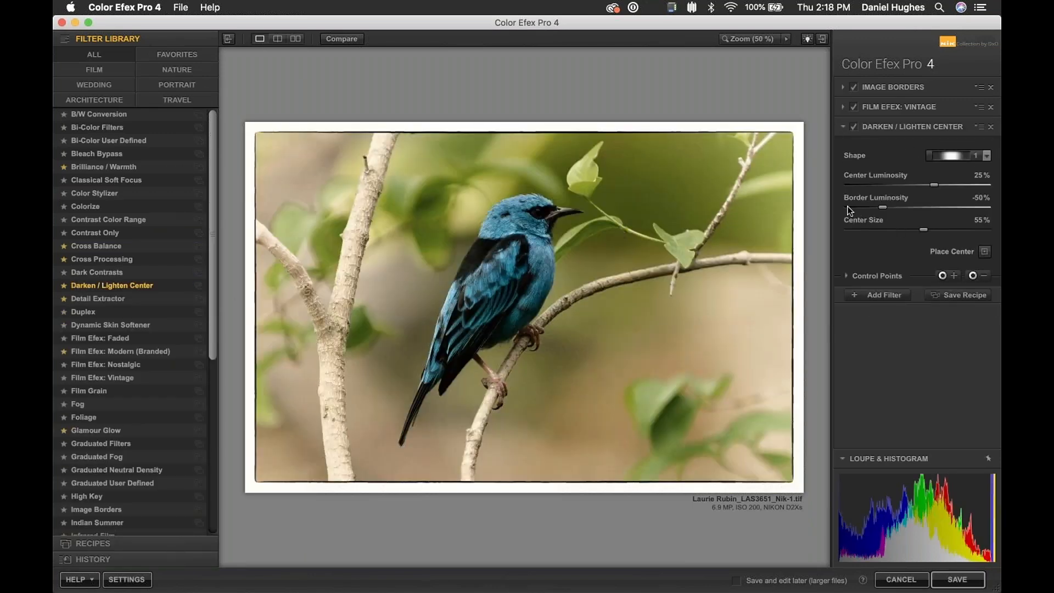
click(972, 183)
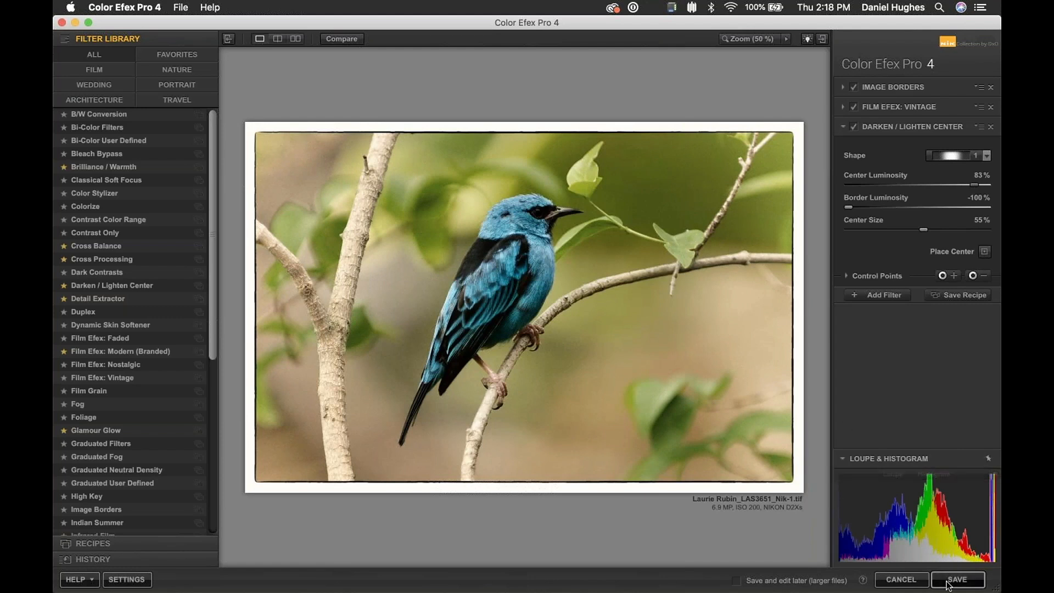
click(736, 581)
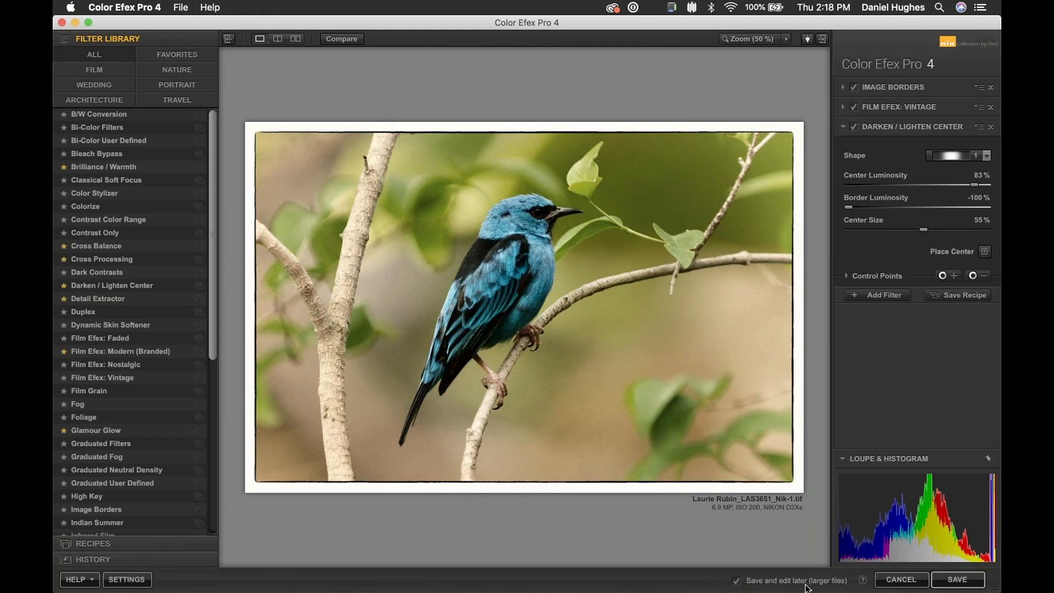
click(956, 582)
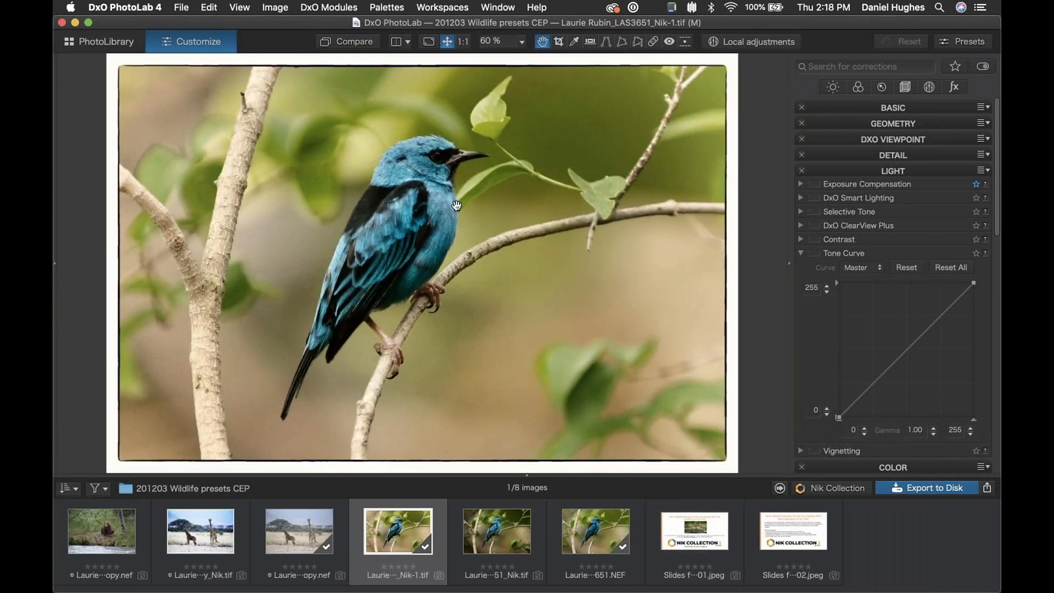
Select the bear NEF, set the Nik Collection export action to Export as TIFF, and open the photo in Color Efex Pro 4.
click(104, 540)
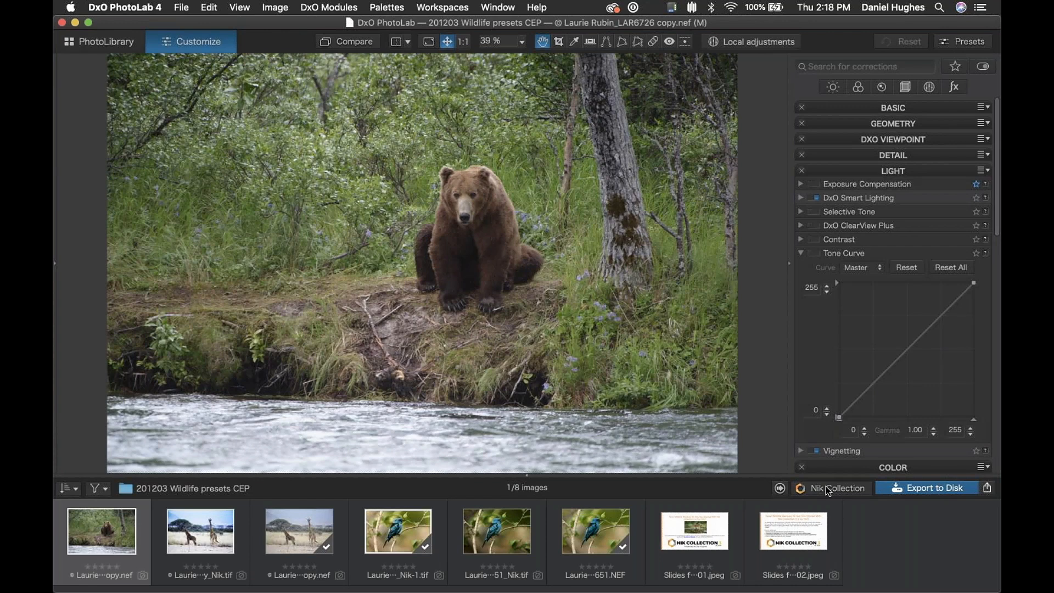
click(826, 486)
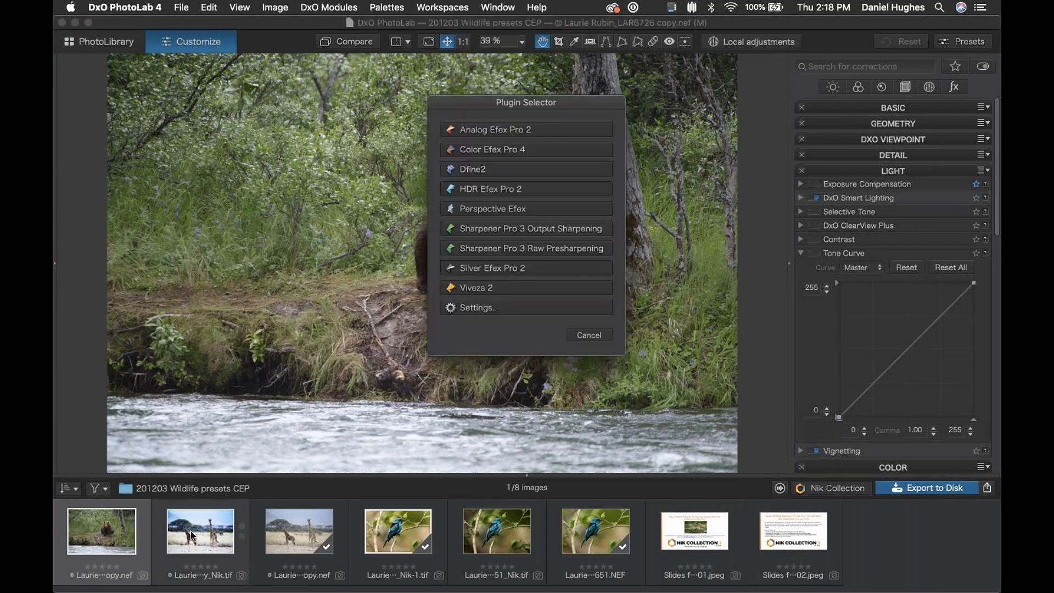
click(474, 303)
click(515, 150)
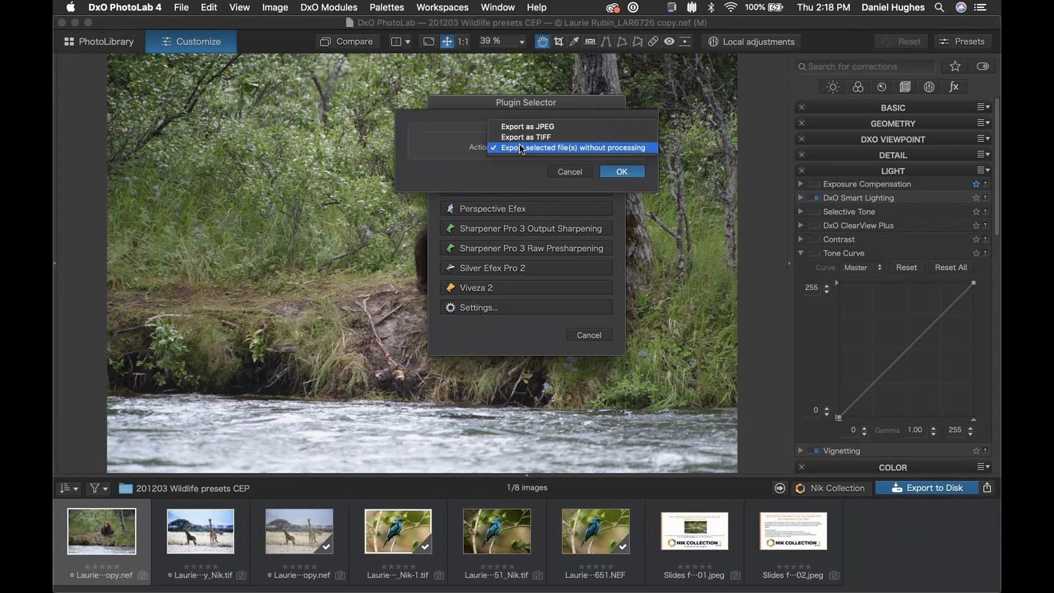
click(516, 138)
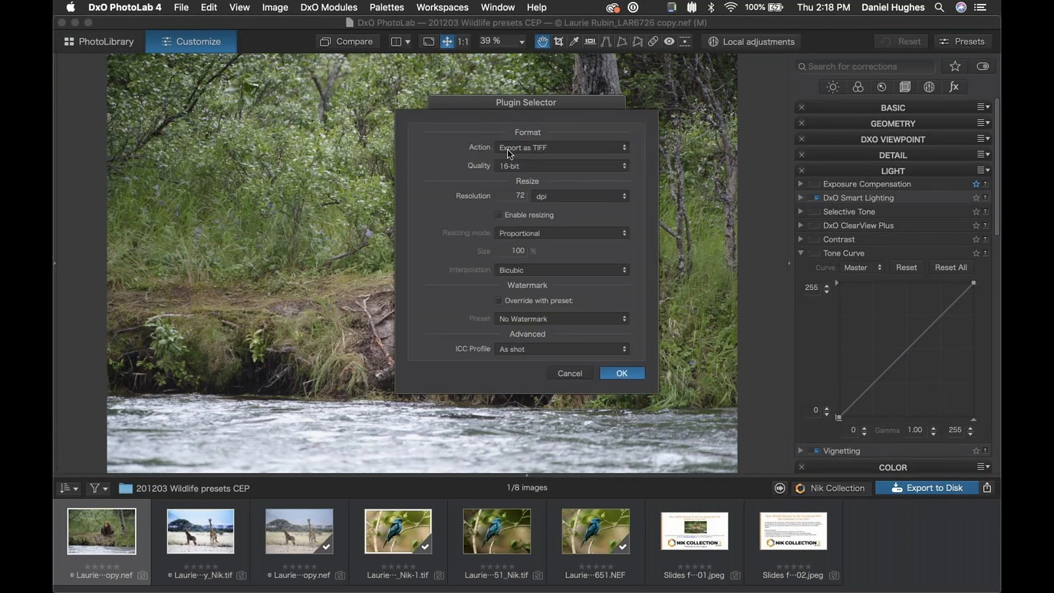
click(522, 149)
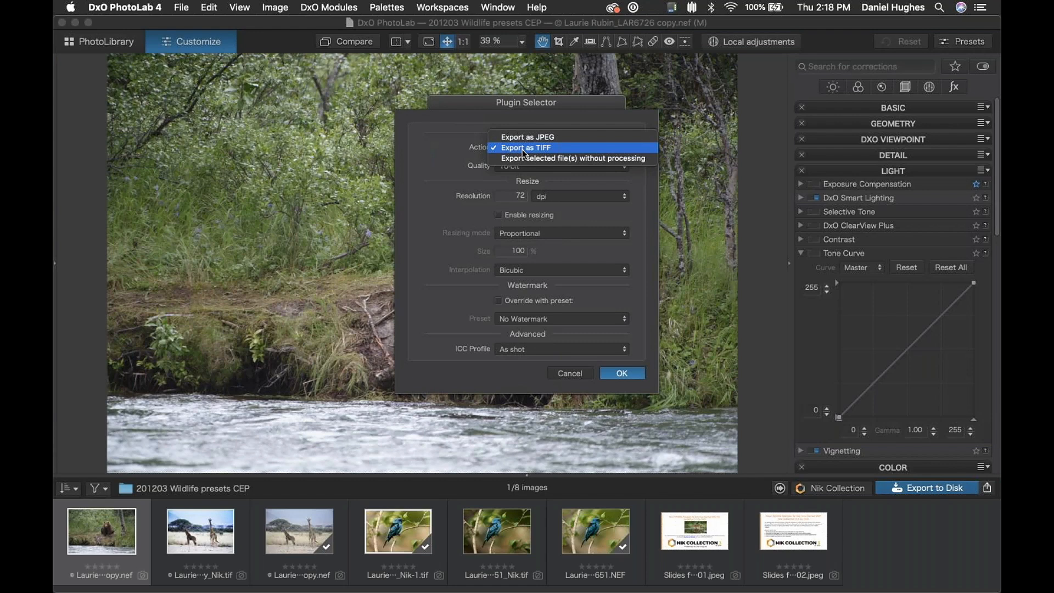
click(522, 150)
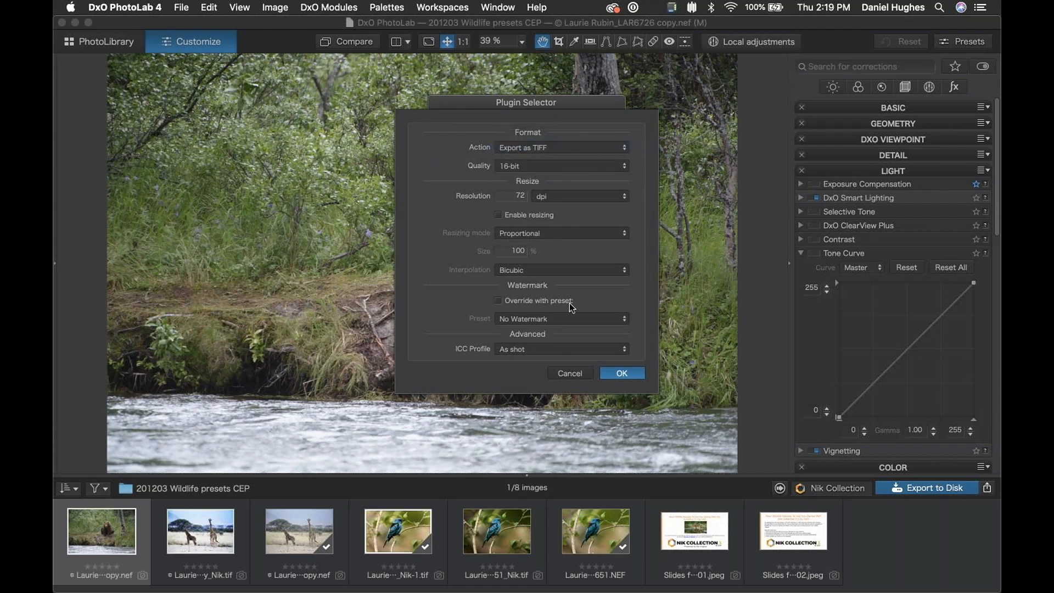
click(612, 374)
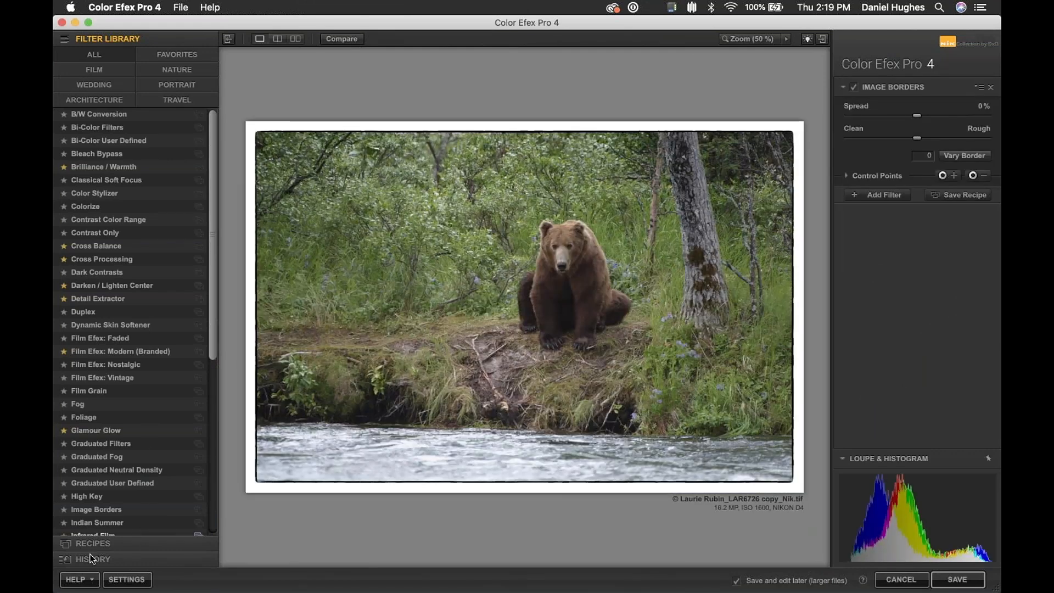
Apply the custom recipe DT Rust project to the bear photo, replacing its current filter stack.
click(89, 543)
click(75, 72)
click(144, 101)
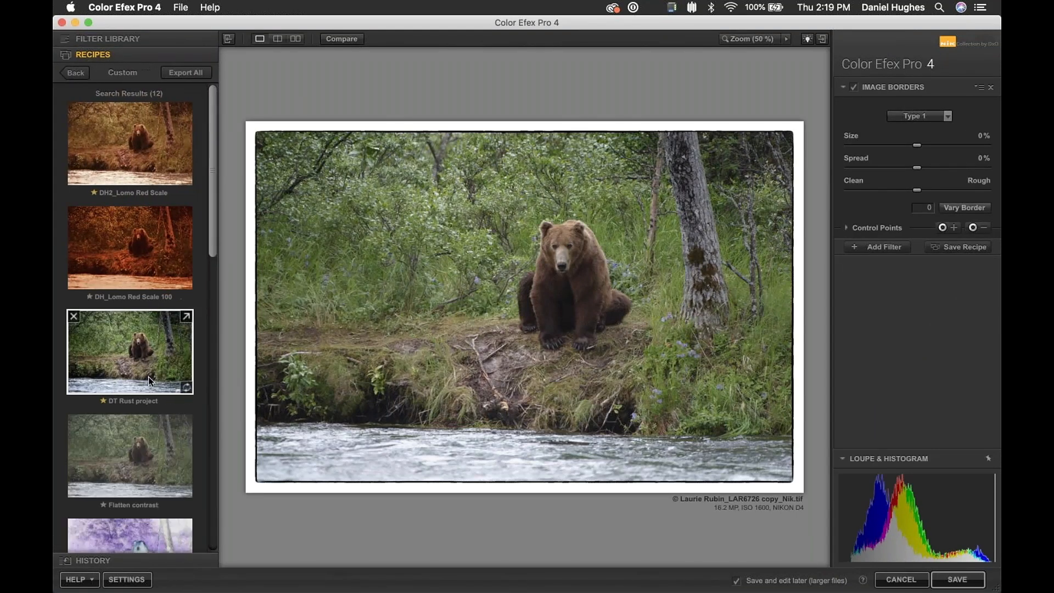
click(131, 360)
click(617, 354)
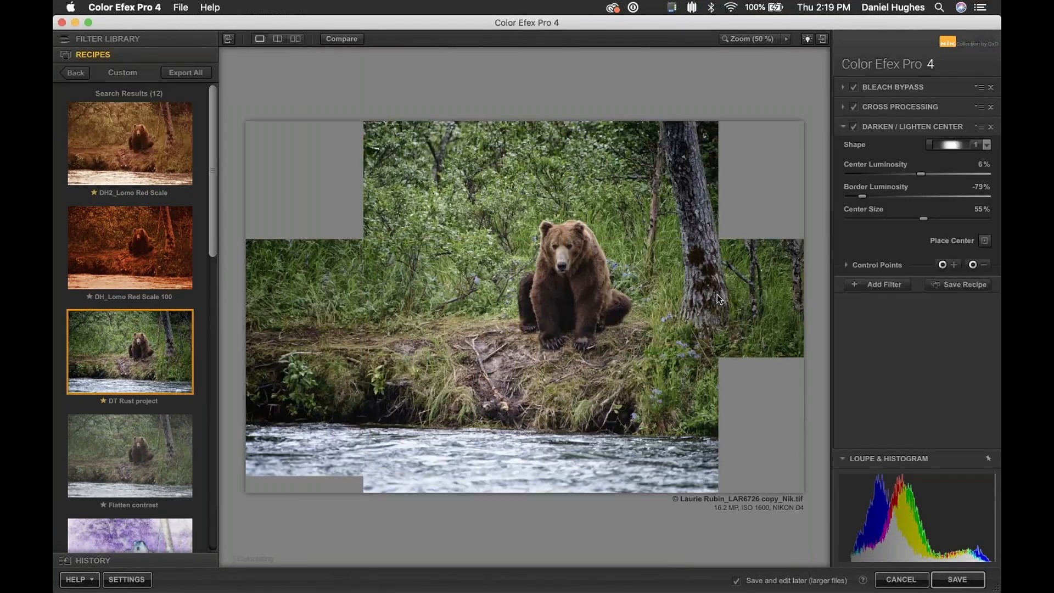
Place positive Darken / Lighten Center control points in the scenery around the bear, move one to the foliage above its head, and save.
click(953, 276)
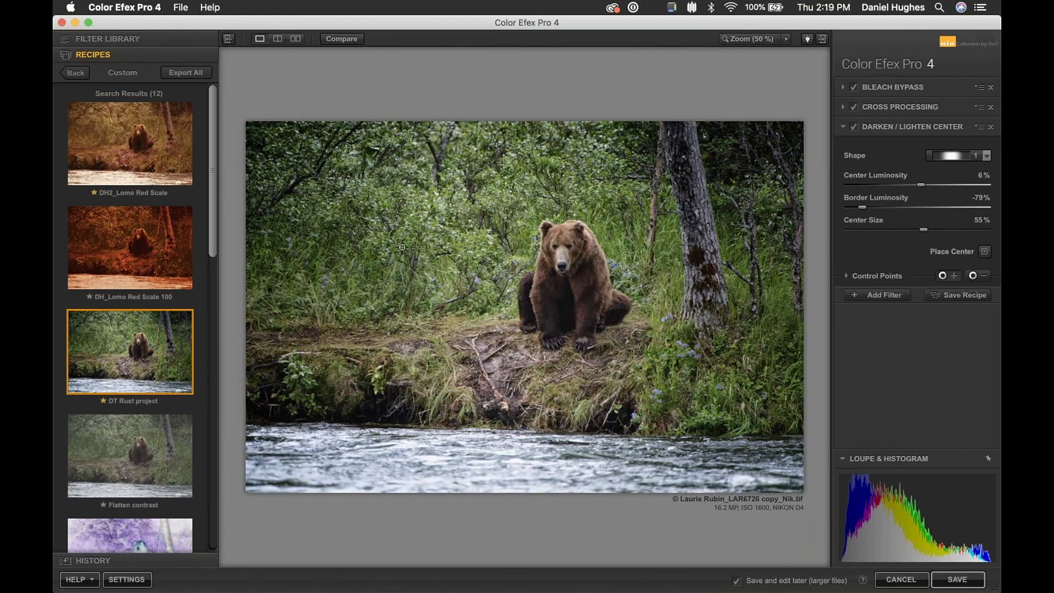
click(737, 193)
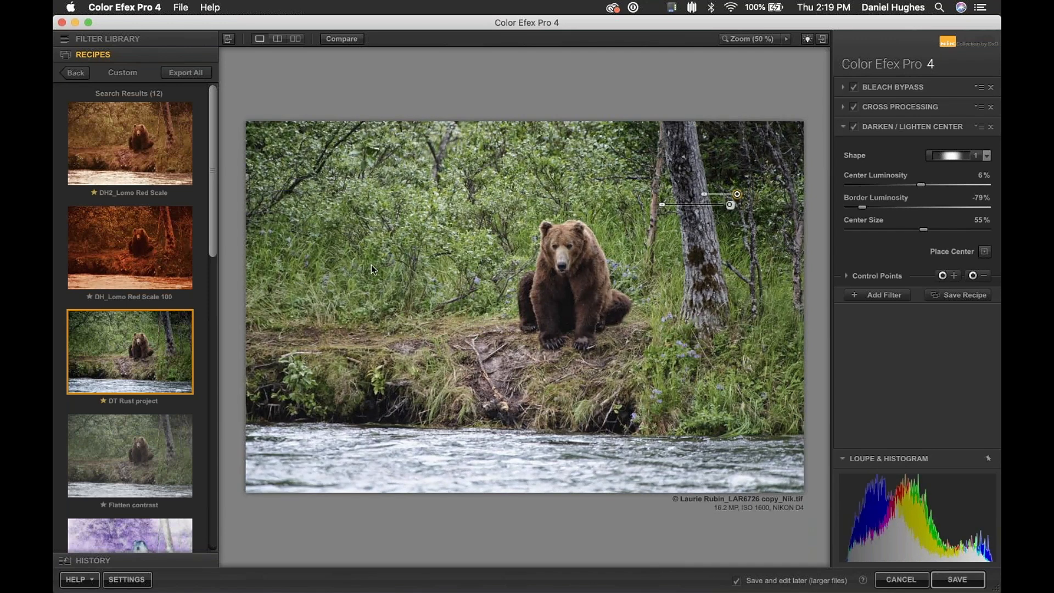
click(953, 276)
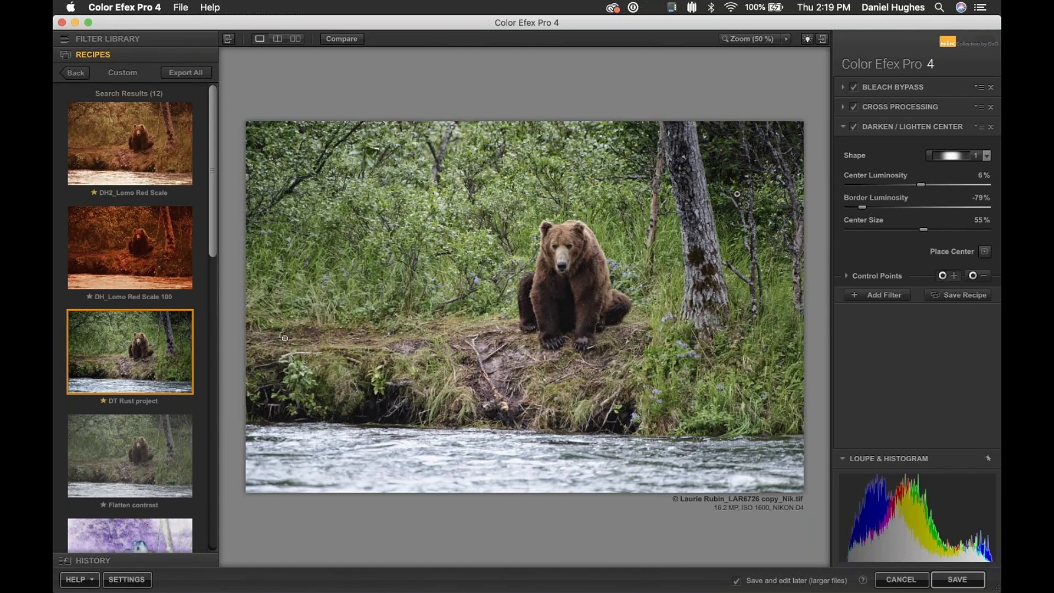
click(331, 276)
click(954, 275)
click(744, 403)
drag(729, 402, 437, 424)
drag(744, 404, 529, 175)
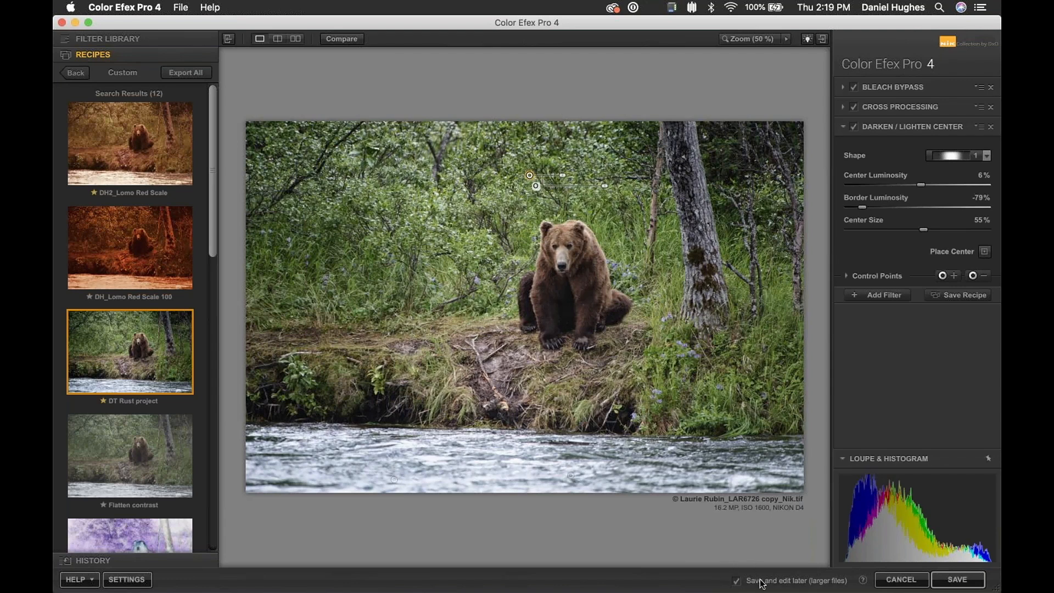
click(955, 583)
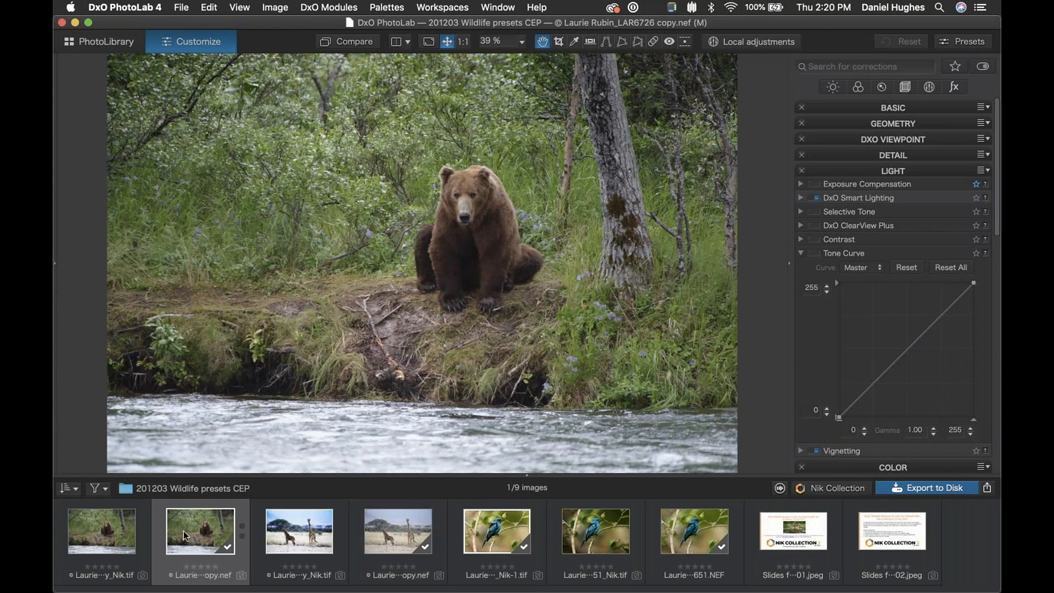
Select the bear's Nik TIFF and set the Nik Collection export action to Export selected file(s) without processing.
click(98, 534)
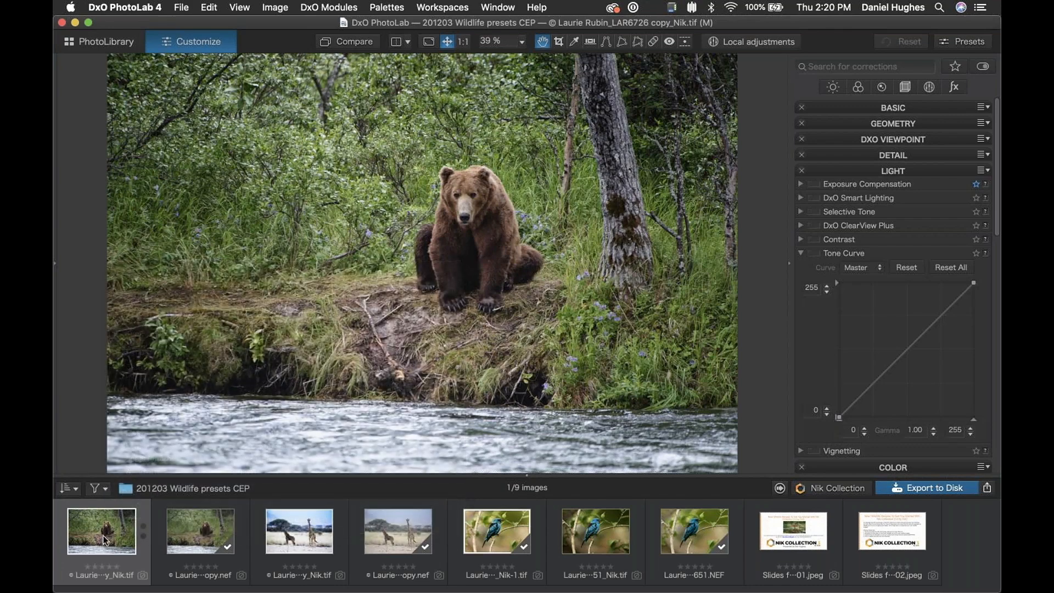
click(833, 488)
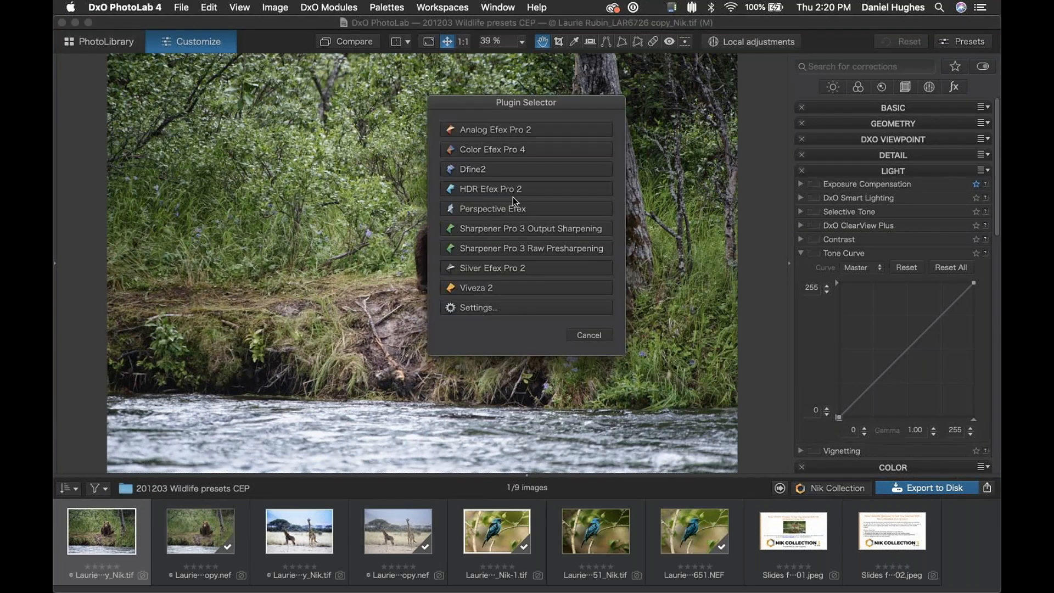
click(495, 308)
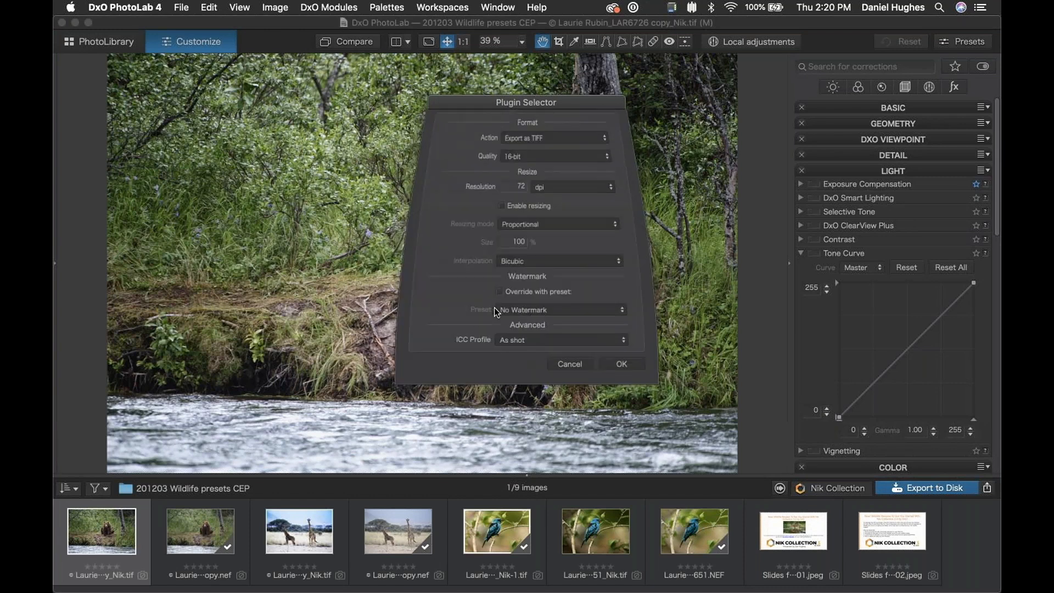
click(574, 372)
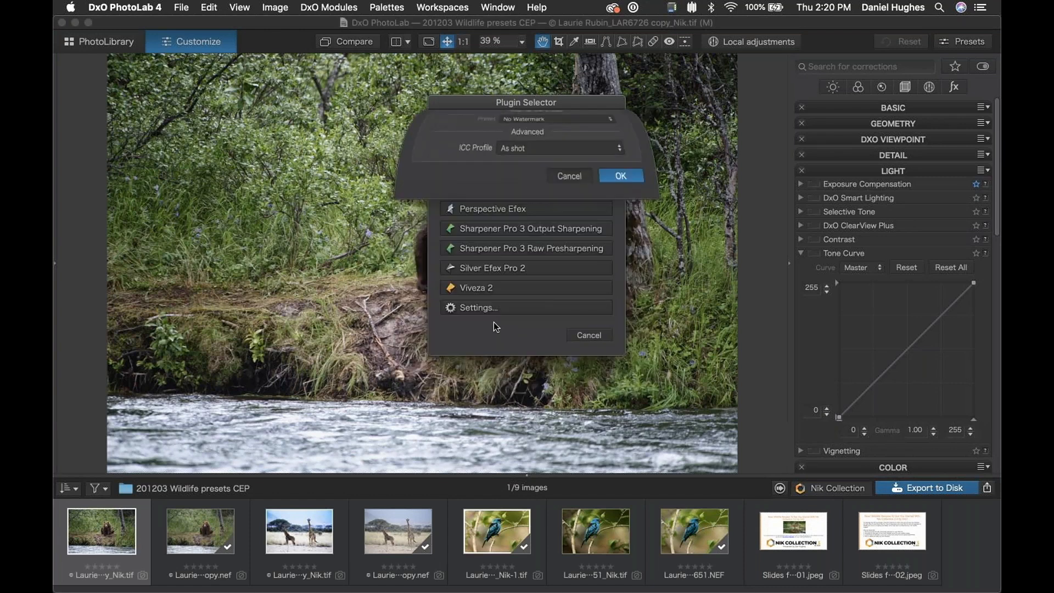
click(519, 308)
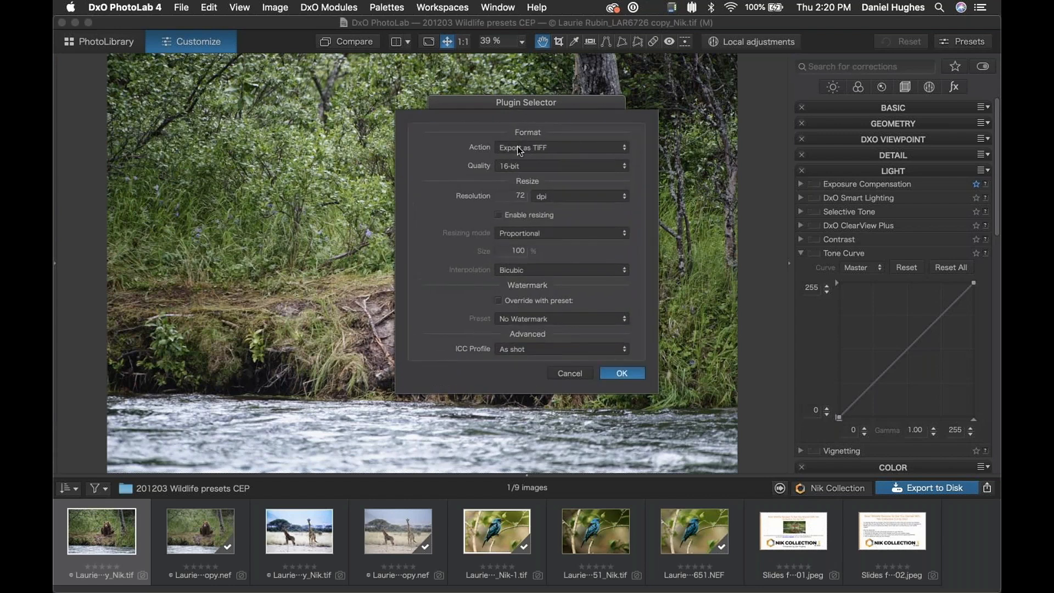
click(515, 147)
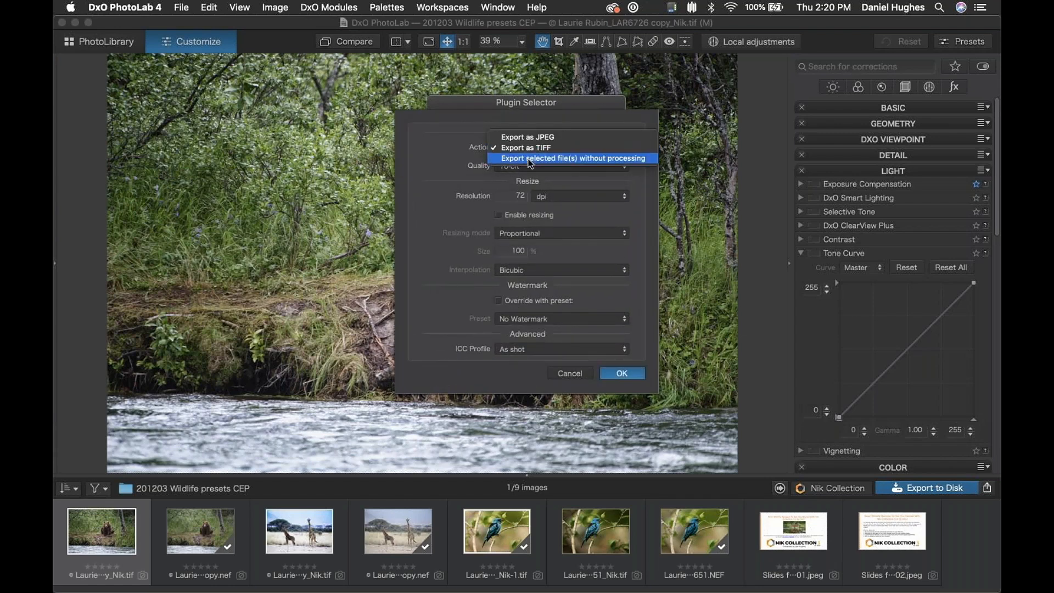
click(529, 159)
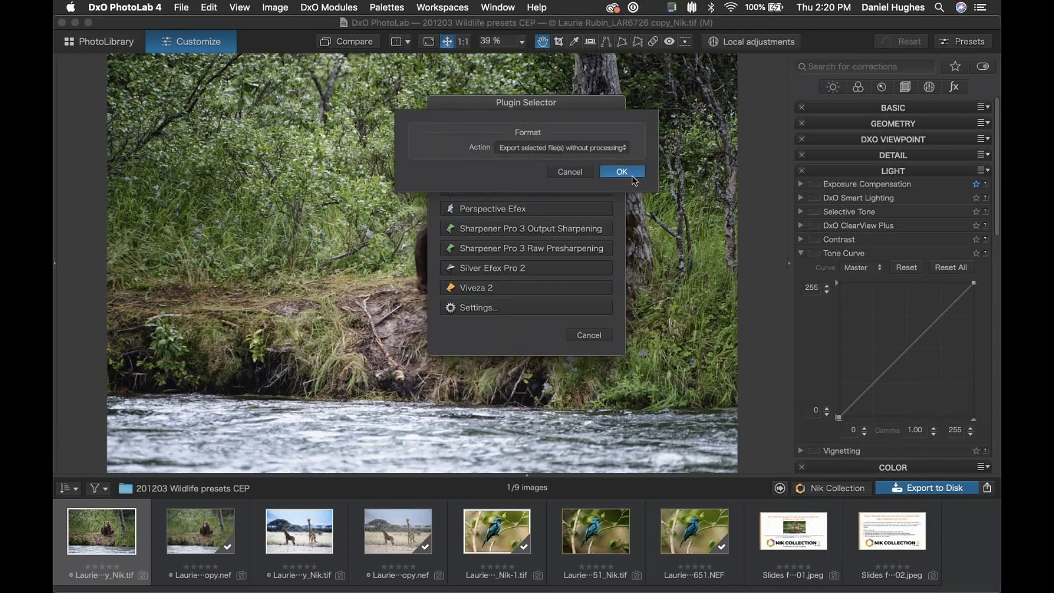
click(623, 172)
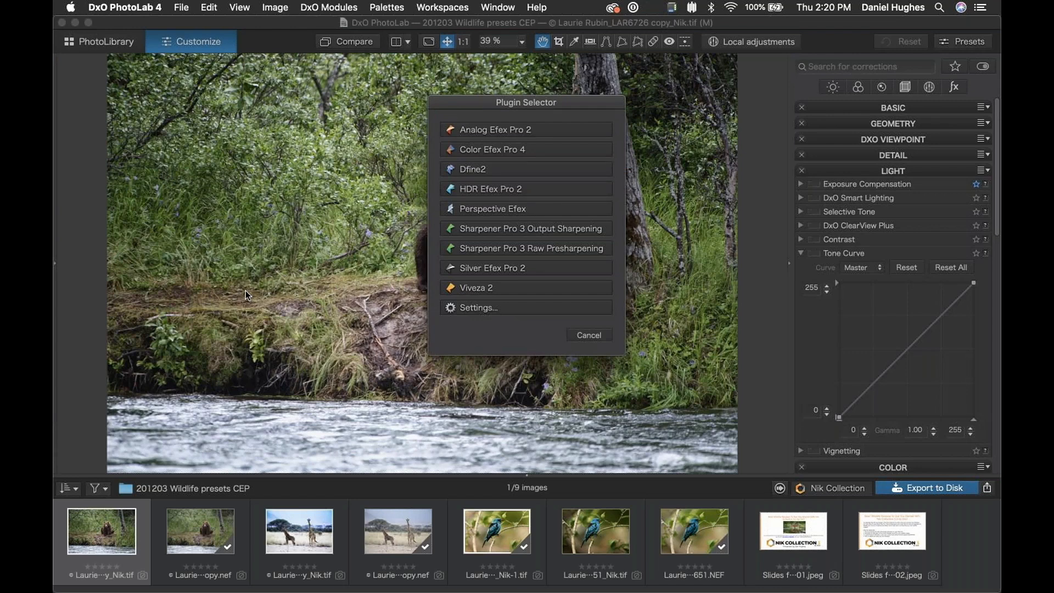
Reopen the bear TIFF in Color Efex Pro 4 and view its Cross Processing and Bleach Bypass filter settings.
mouse_move(283, 591)
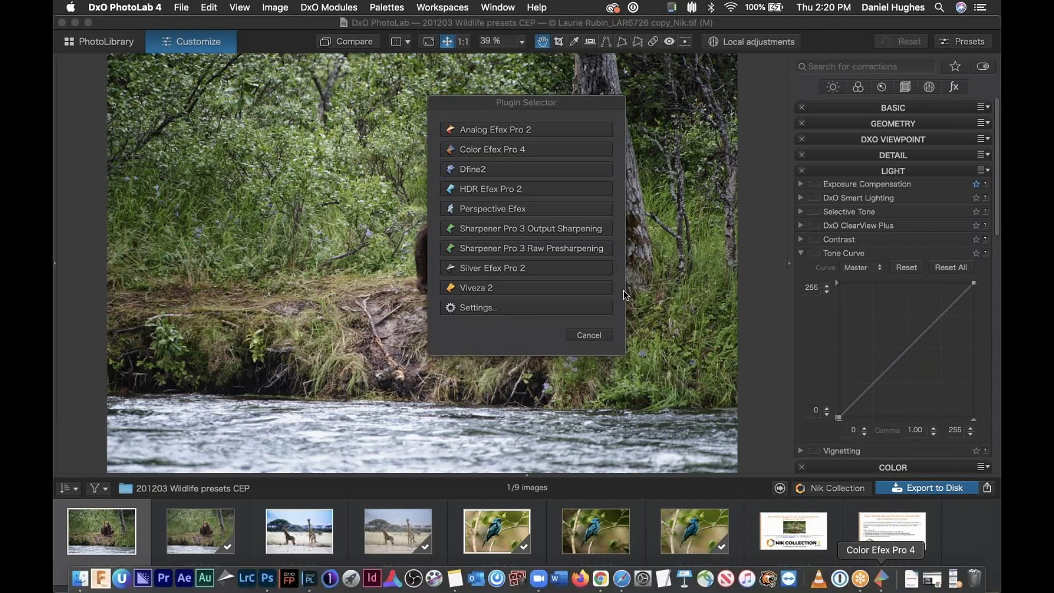
click(506, 149)
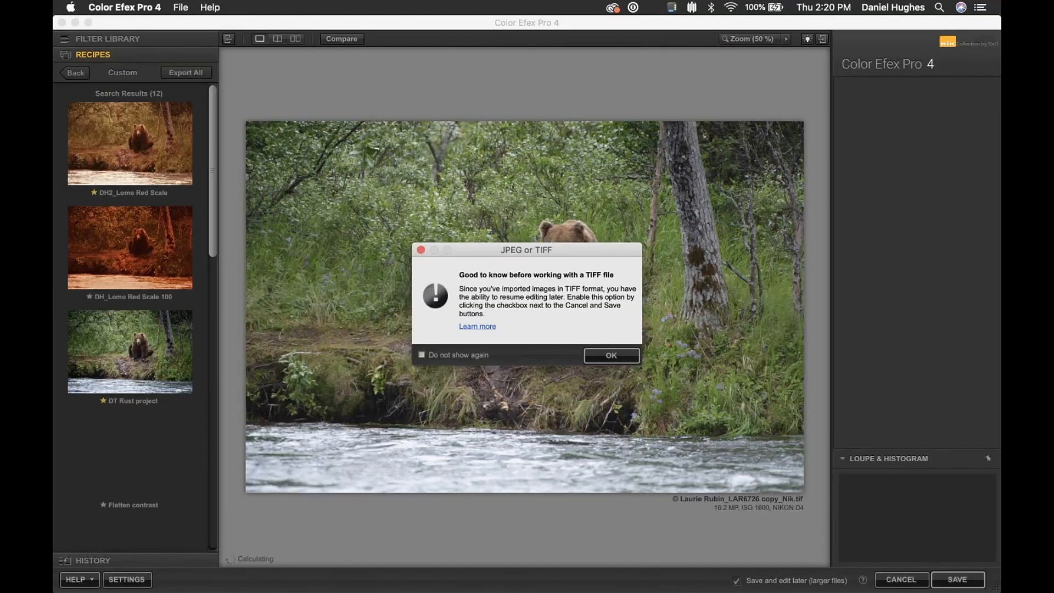
click(604, 355)
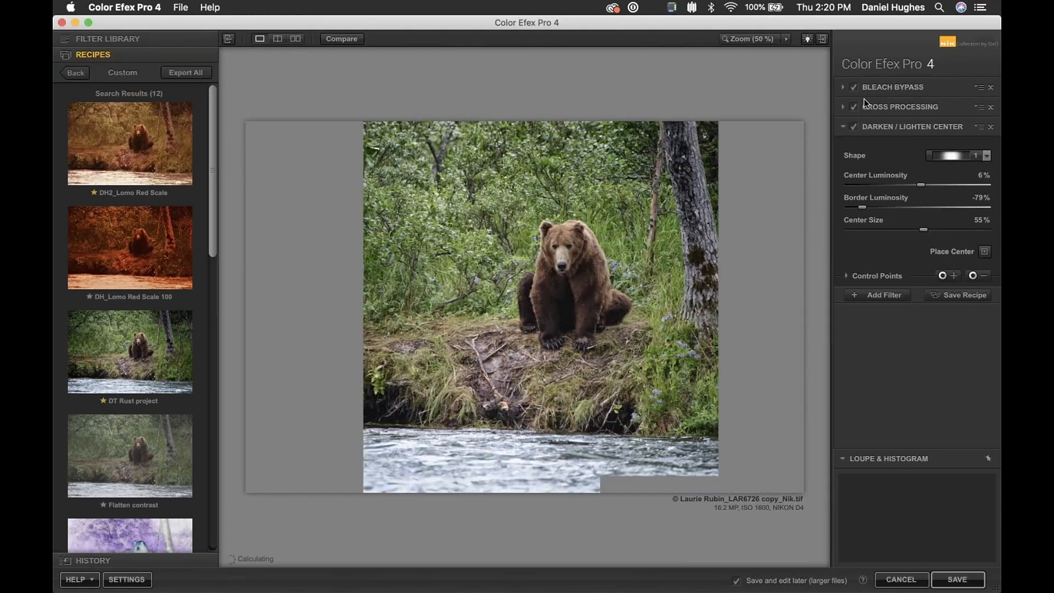
click(881, 296)
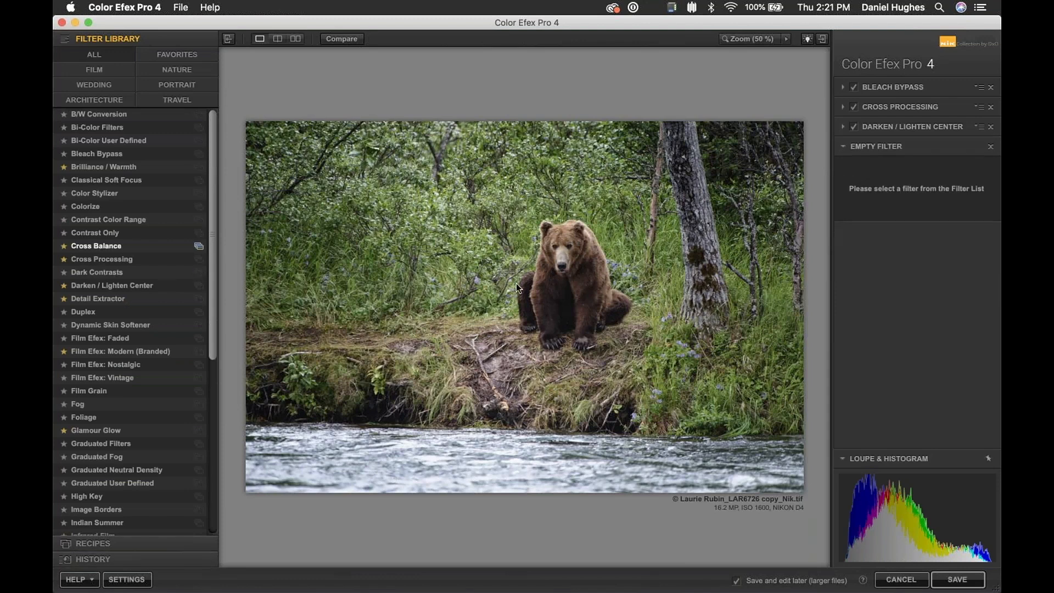
click(901, 108)
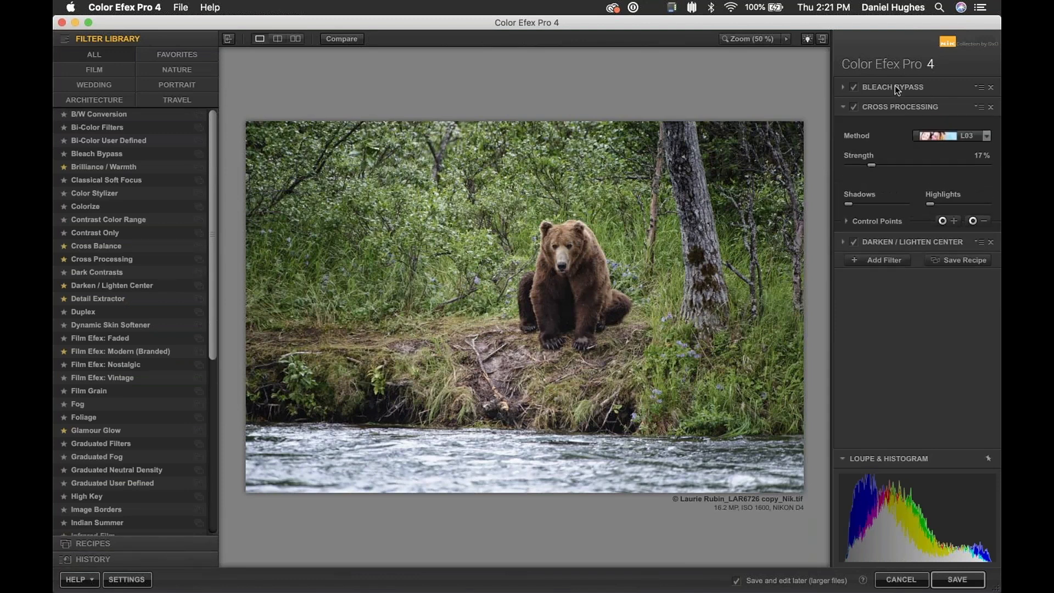
click(895, 86)
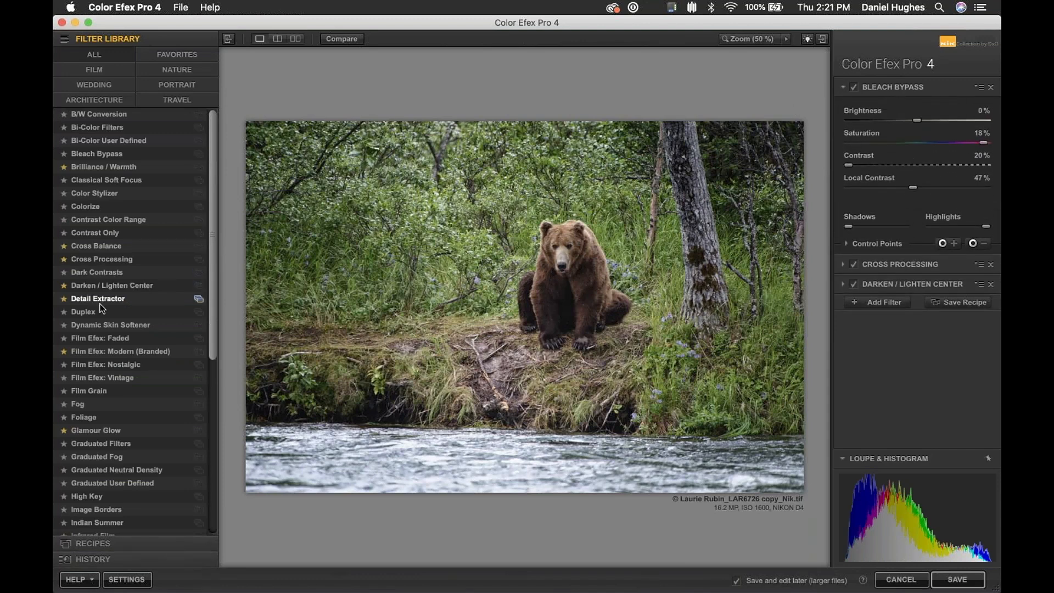
Return to DxO PhotoLab and switch to GoToMeeting.
mouse_move(975, 592)
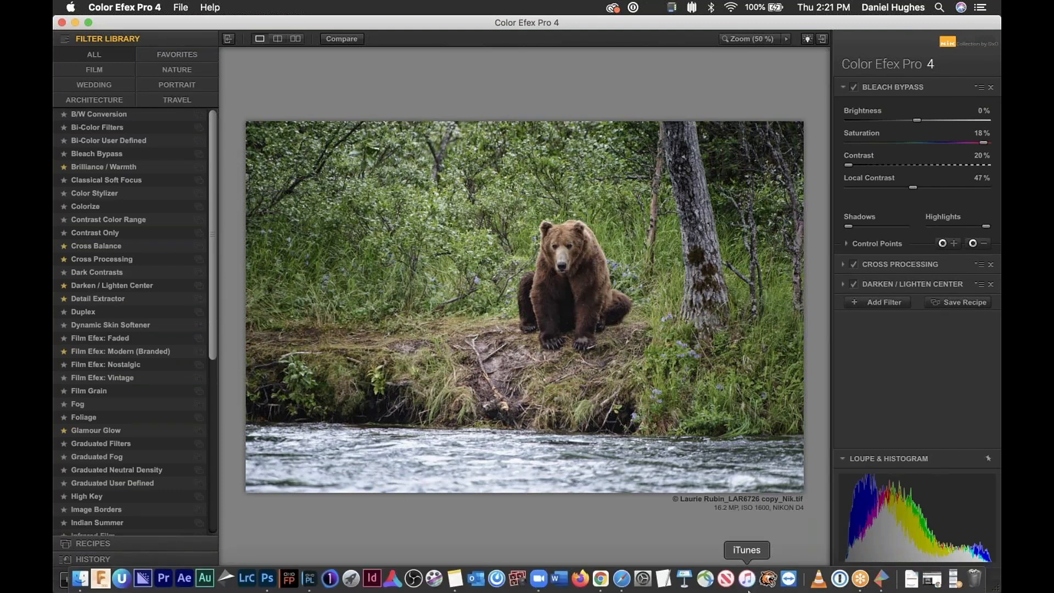
key(super+Tab)
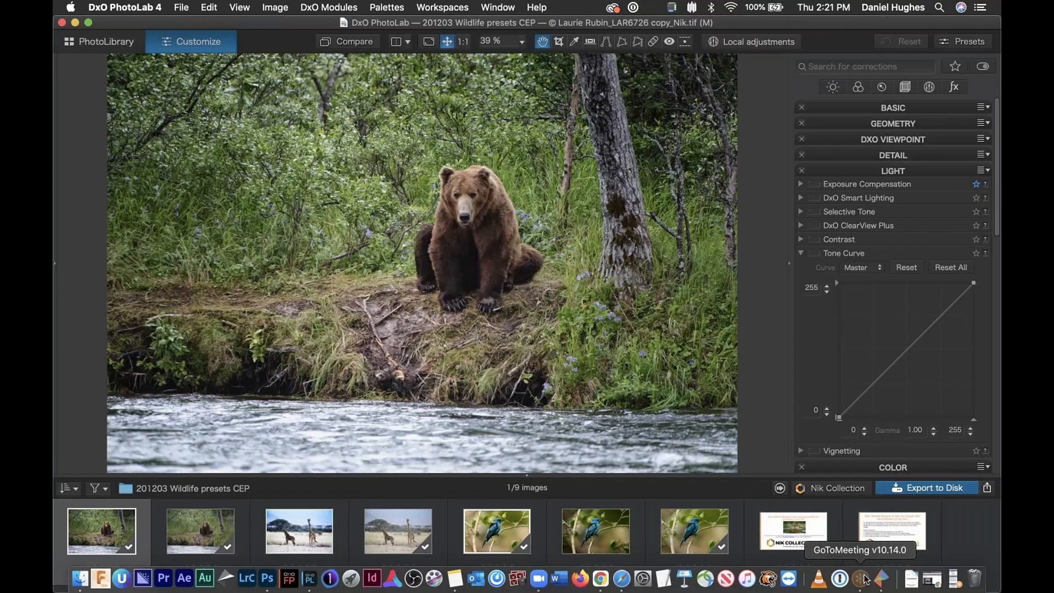
click(865, 579)
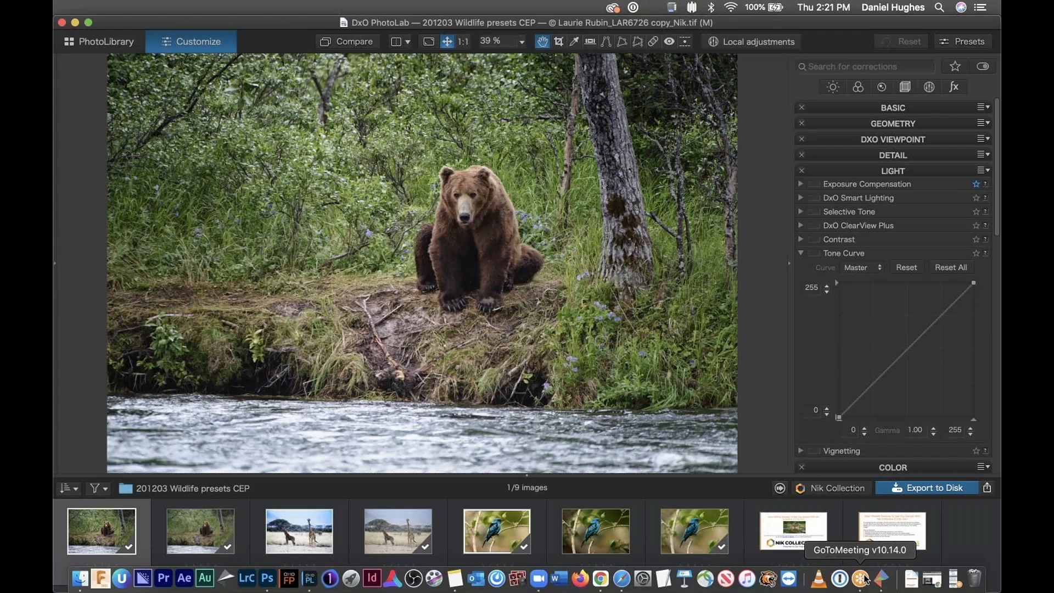